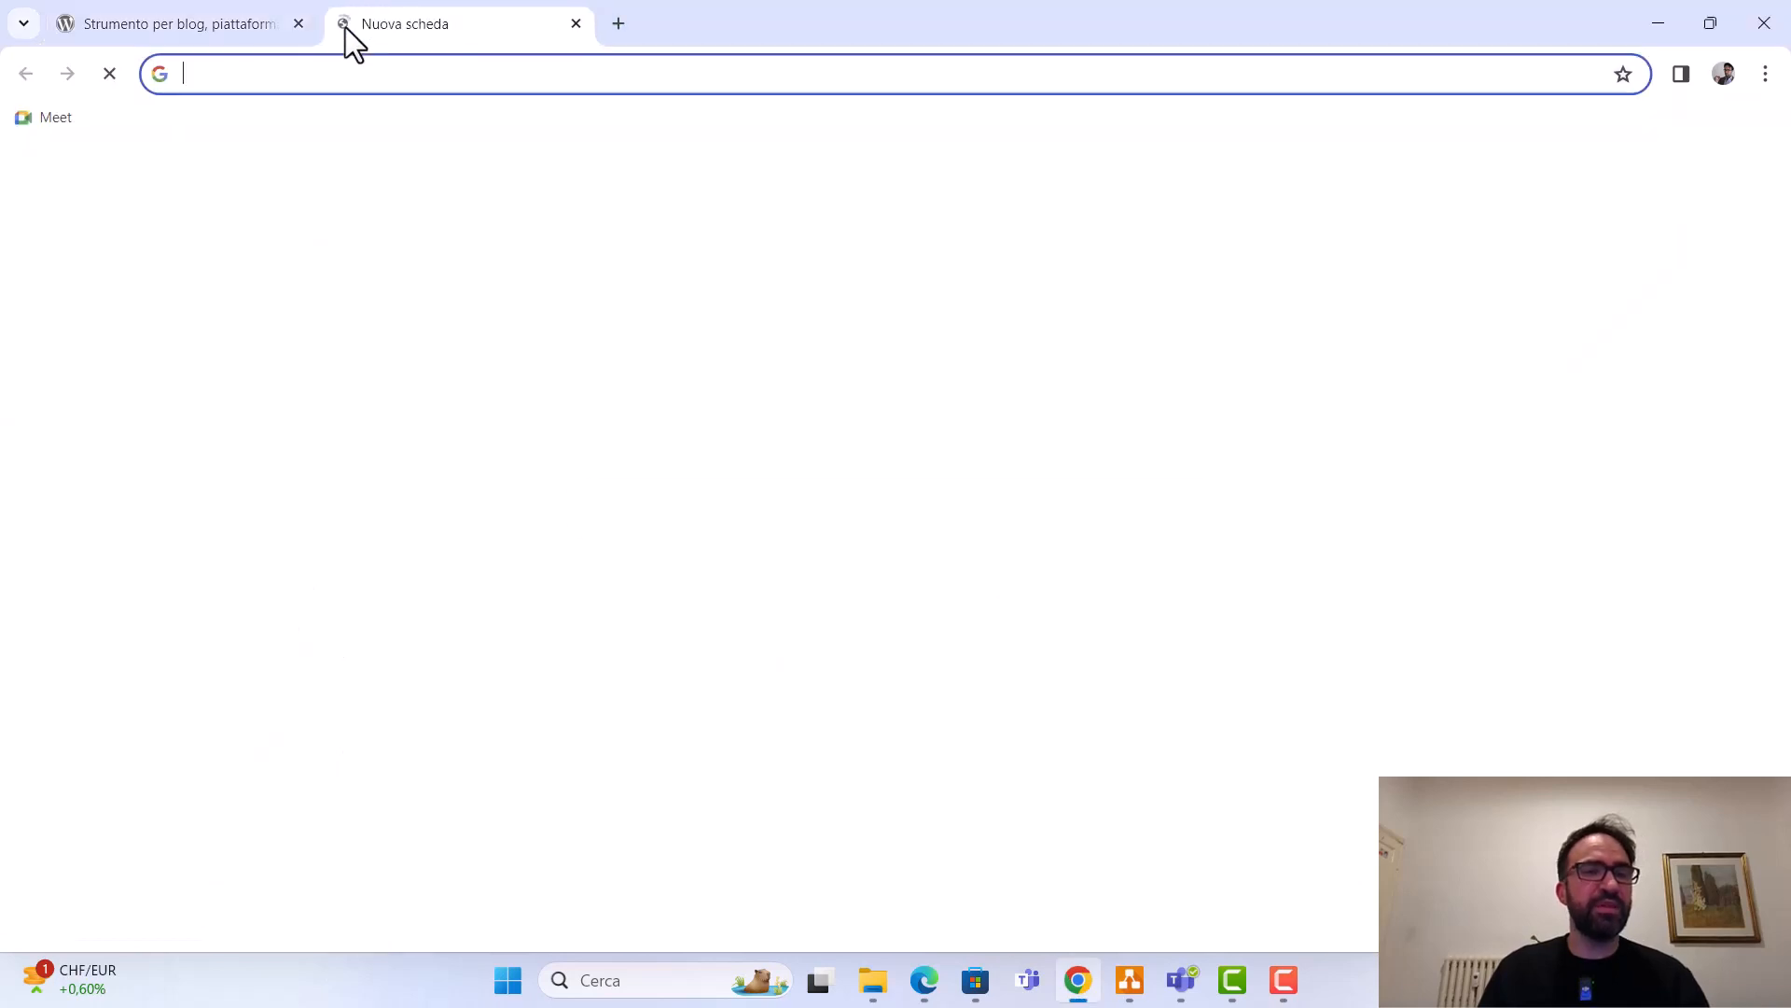
- Search the web for "download xampp" and open the Apache Friends download page
text(download xampp)
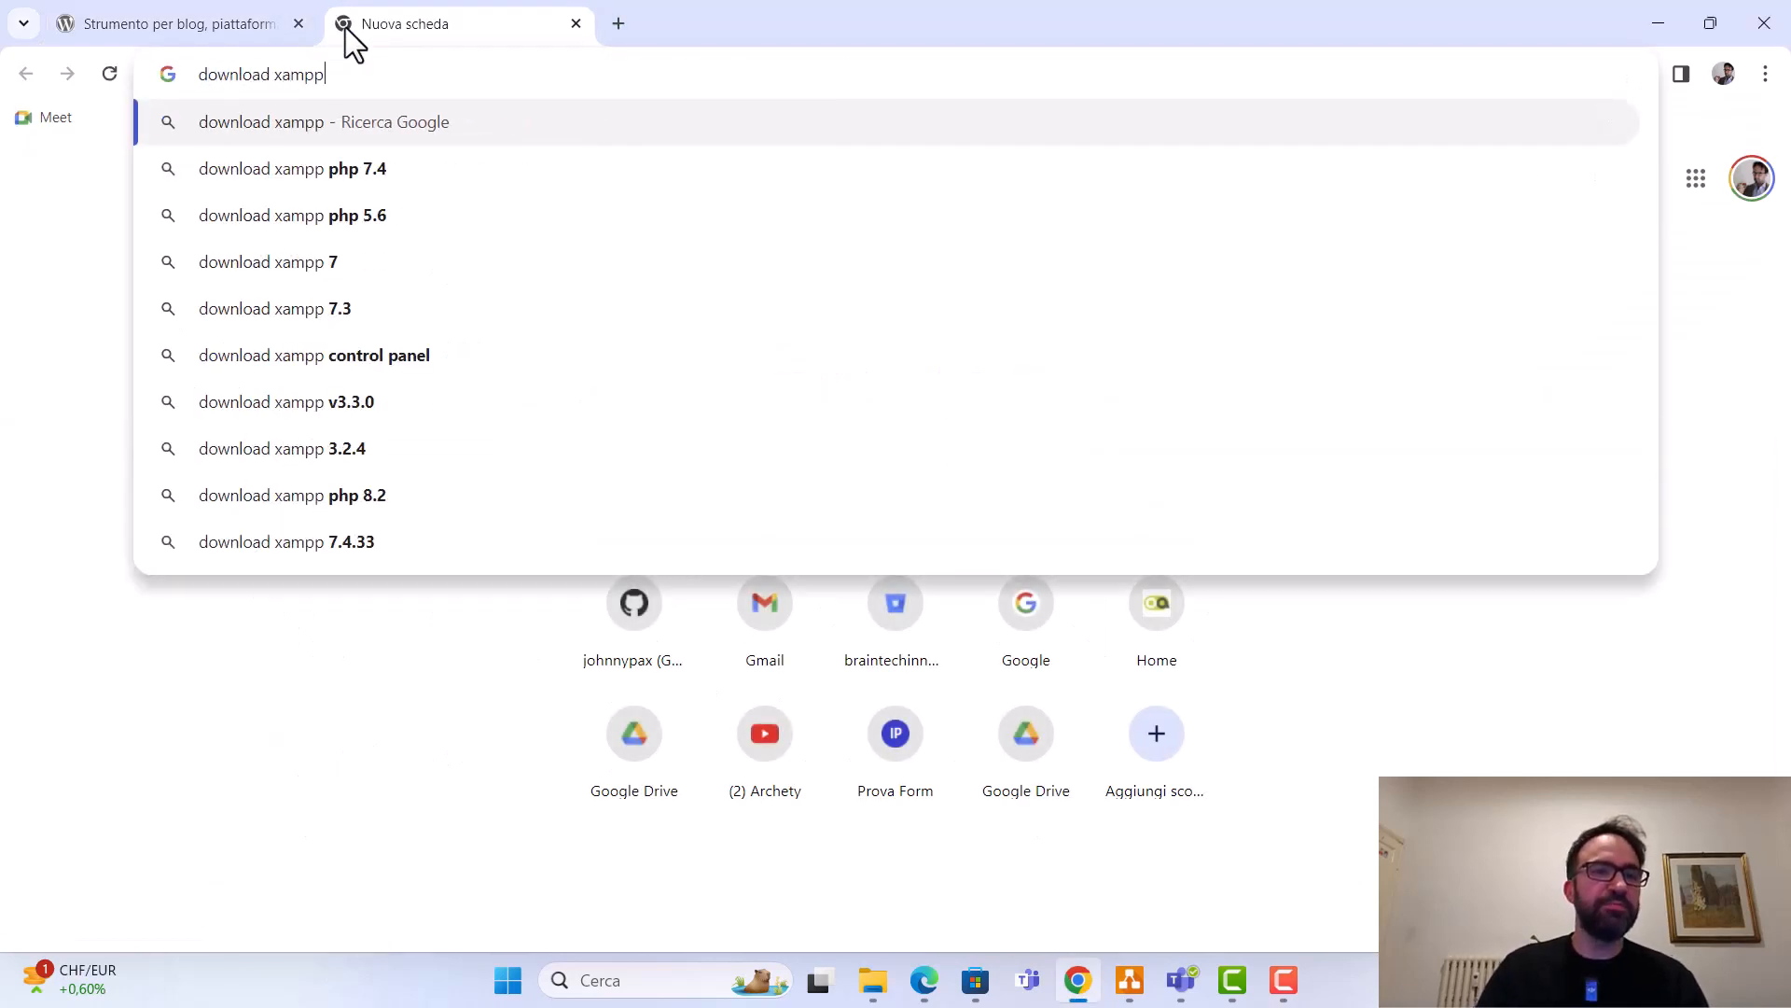
key(Return)
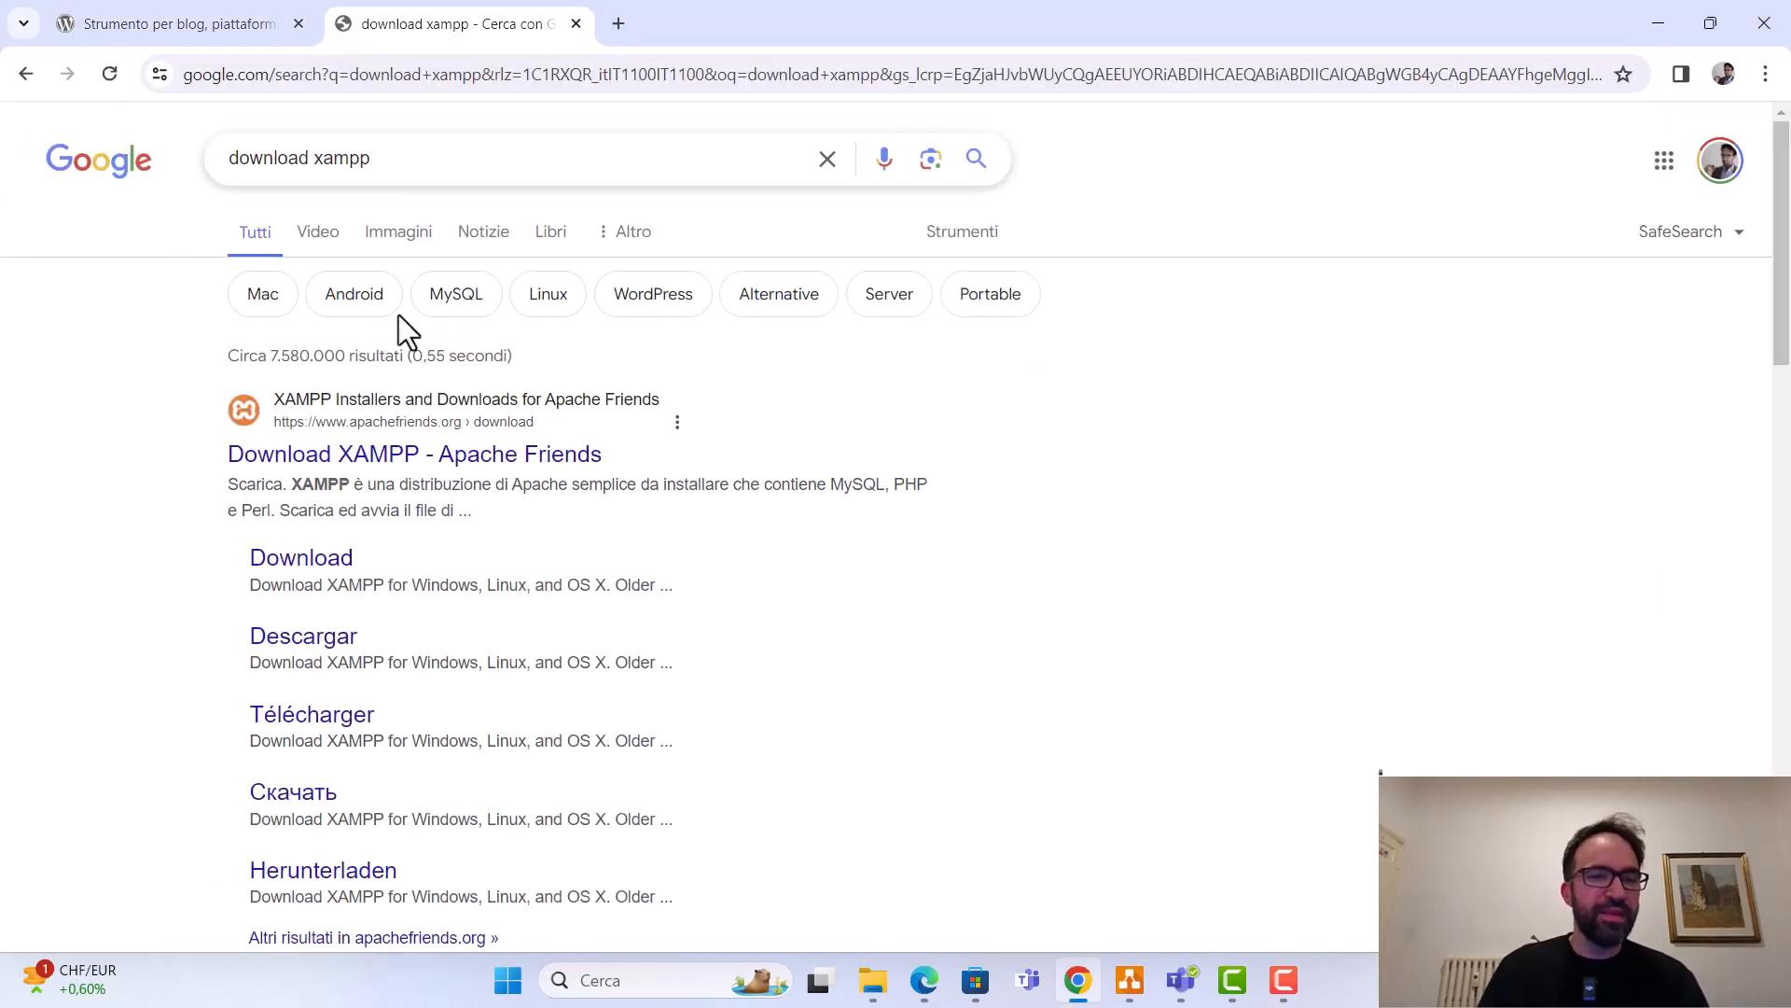
click(523, 463)
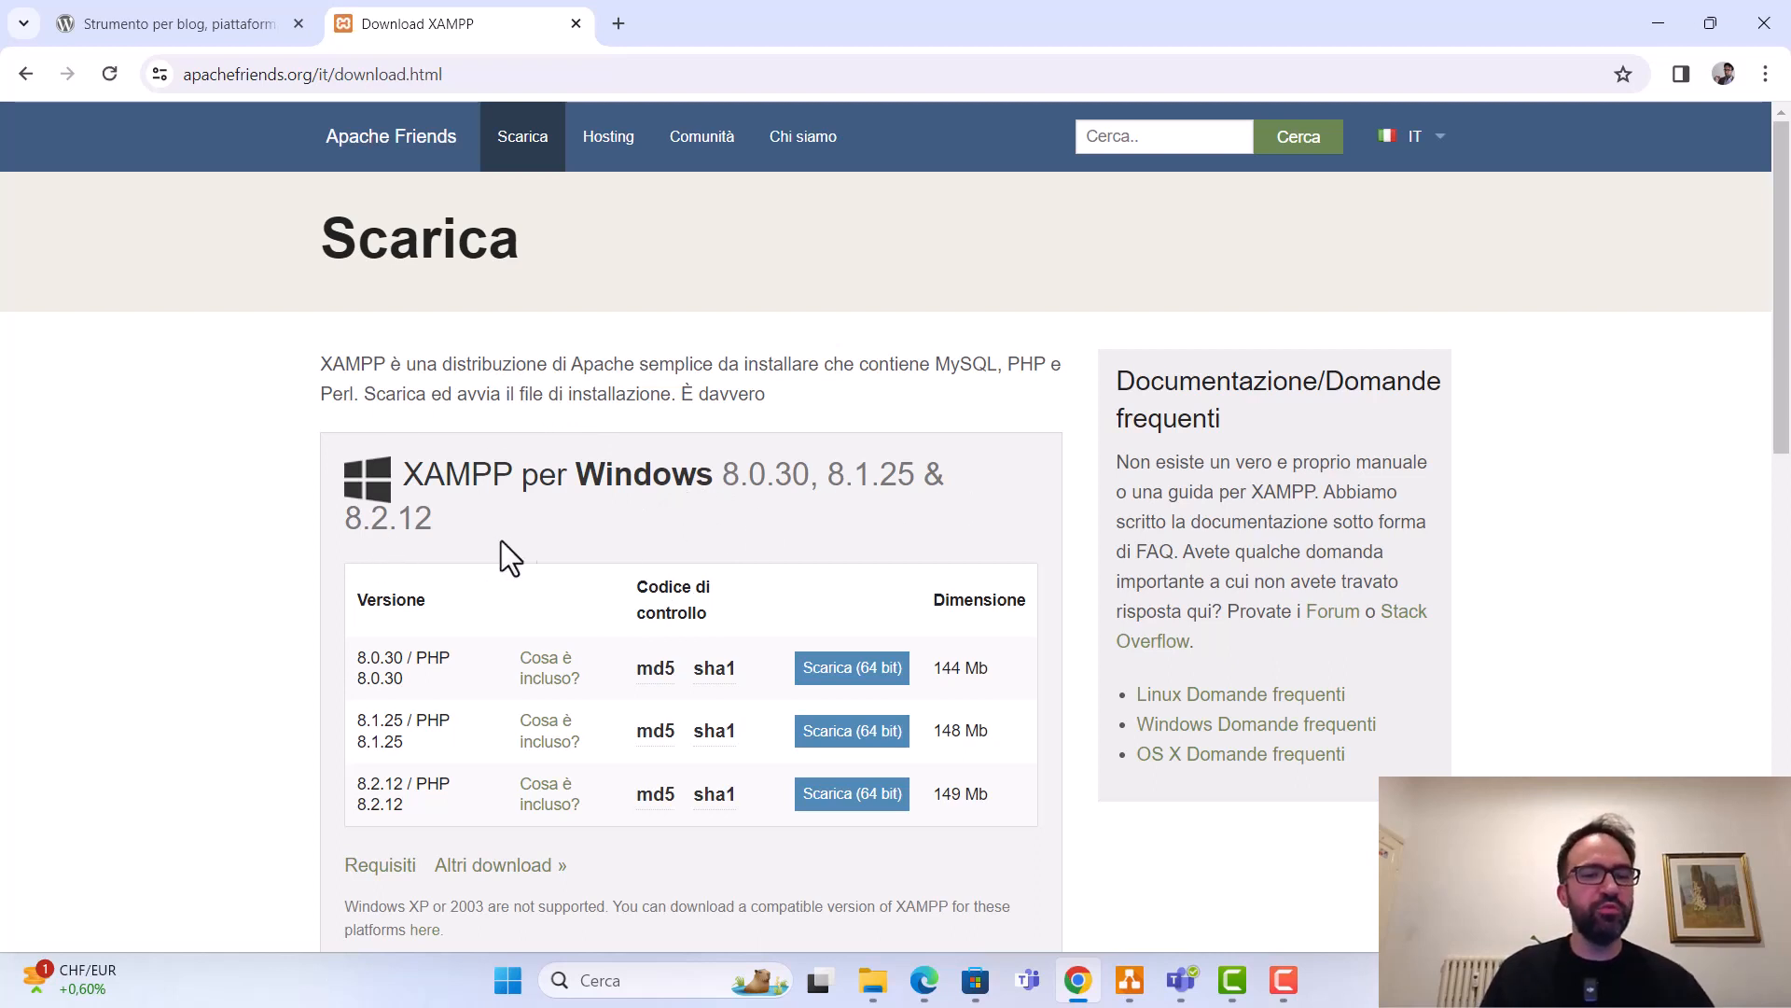
- Download the 64-bit XAMPP installer for Windows, version 8.2.12, reloading the SourceForge download page
drag(828, 476, 903, 480)
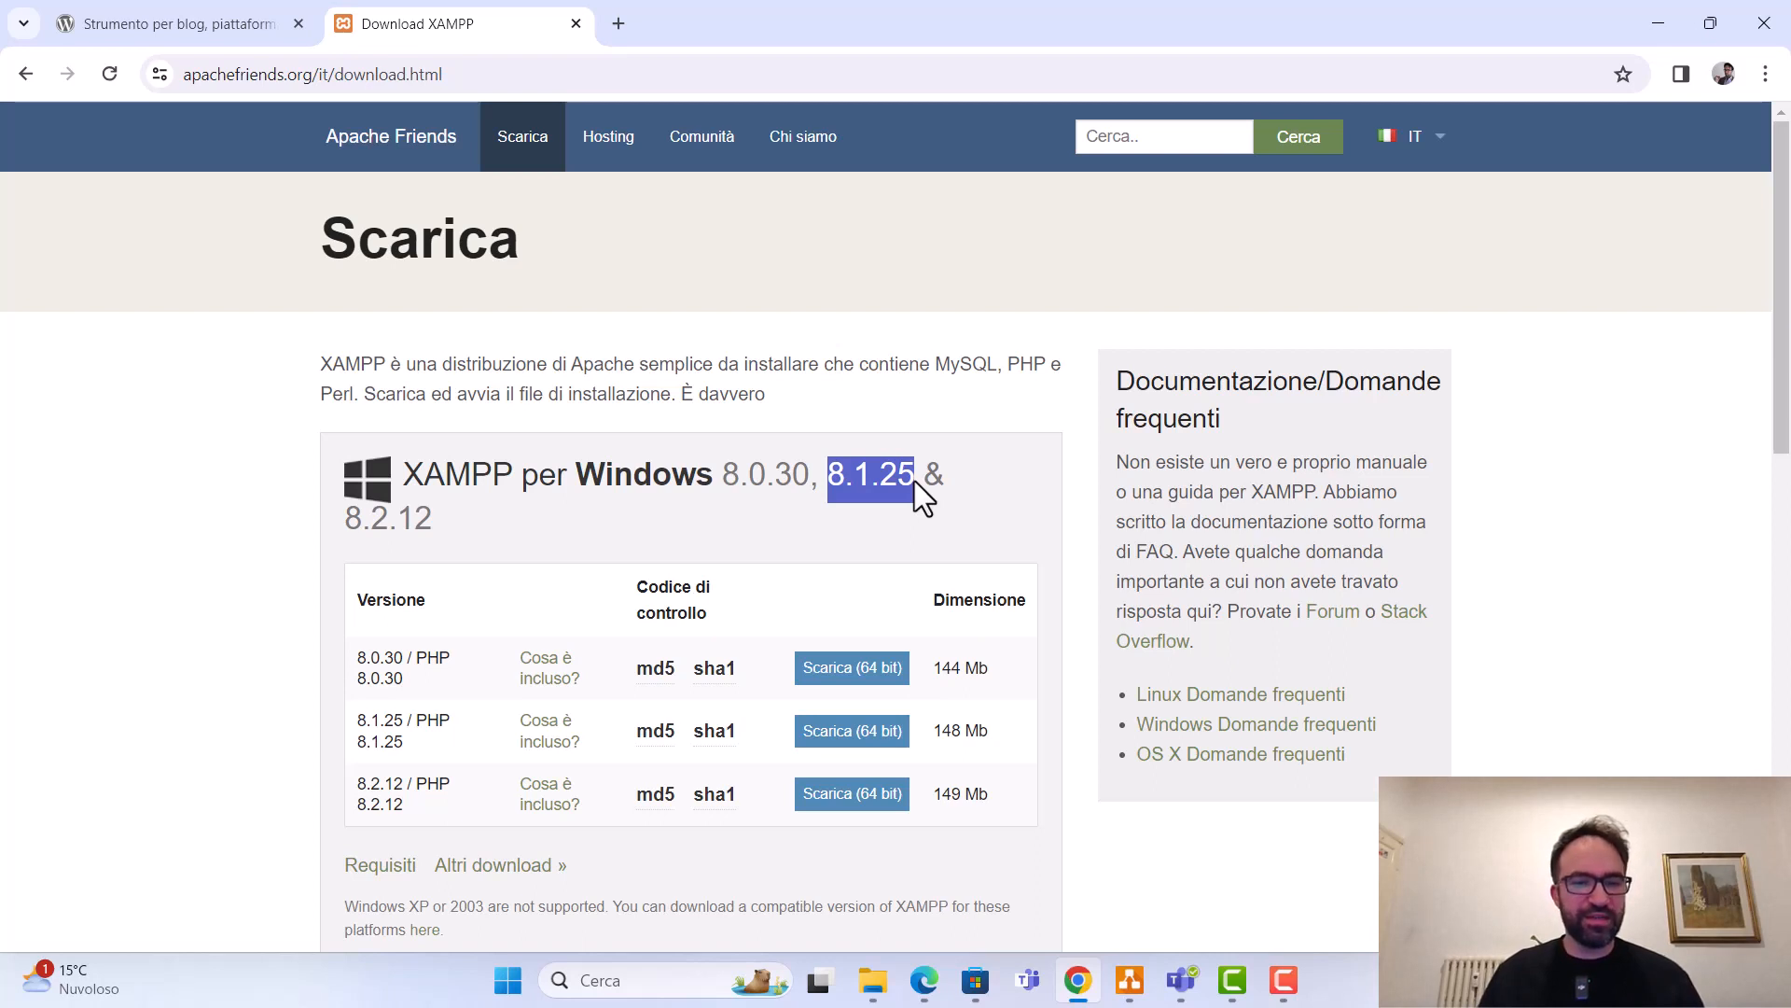
click(361, 801)
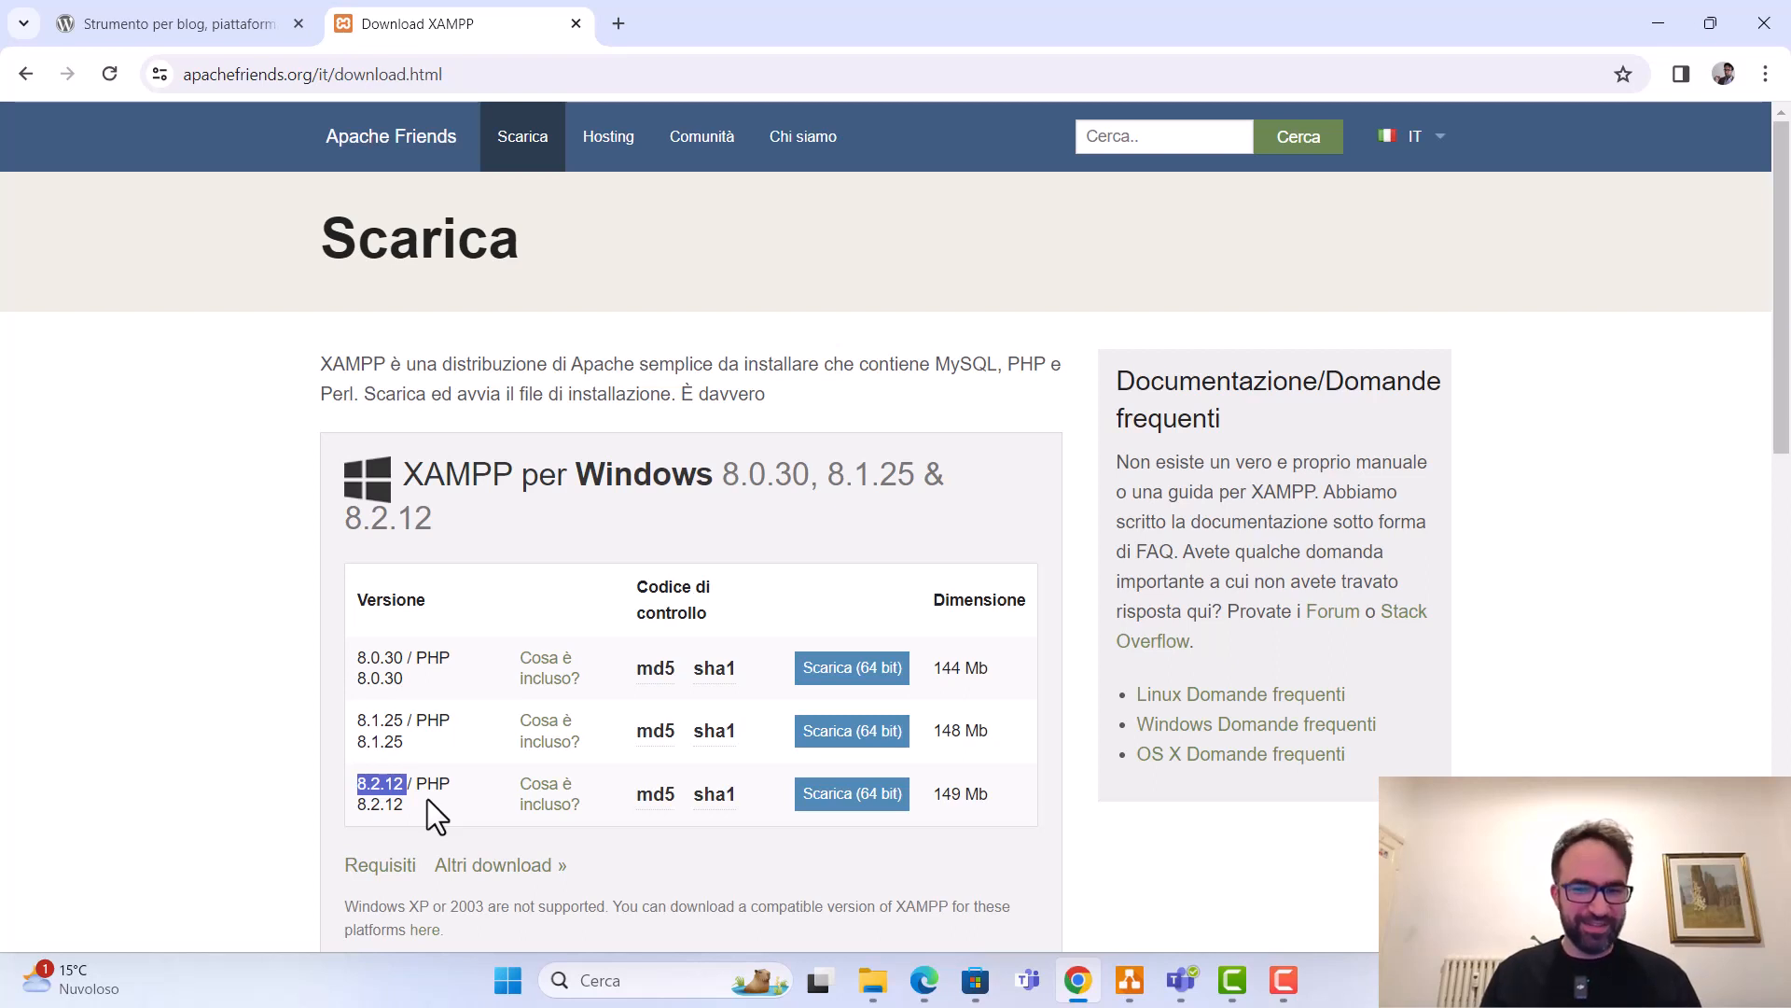
click(791, 845)
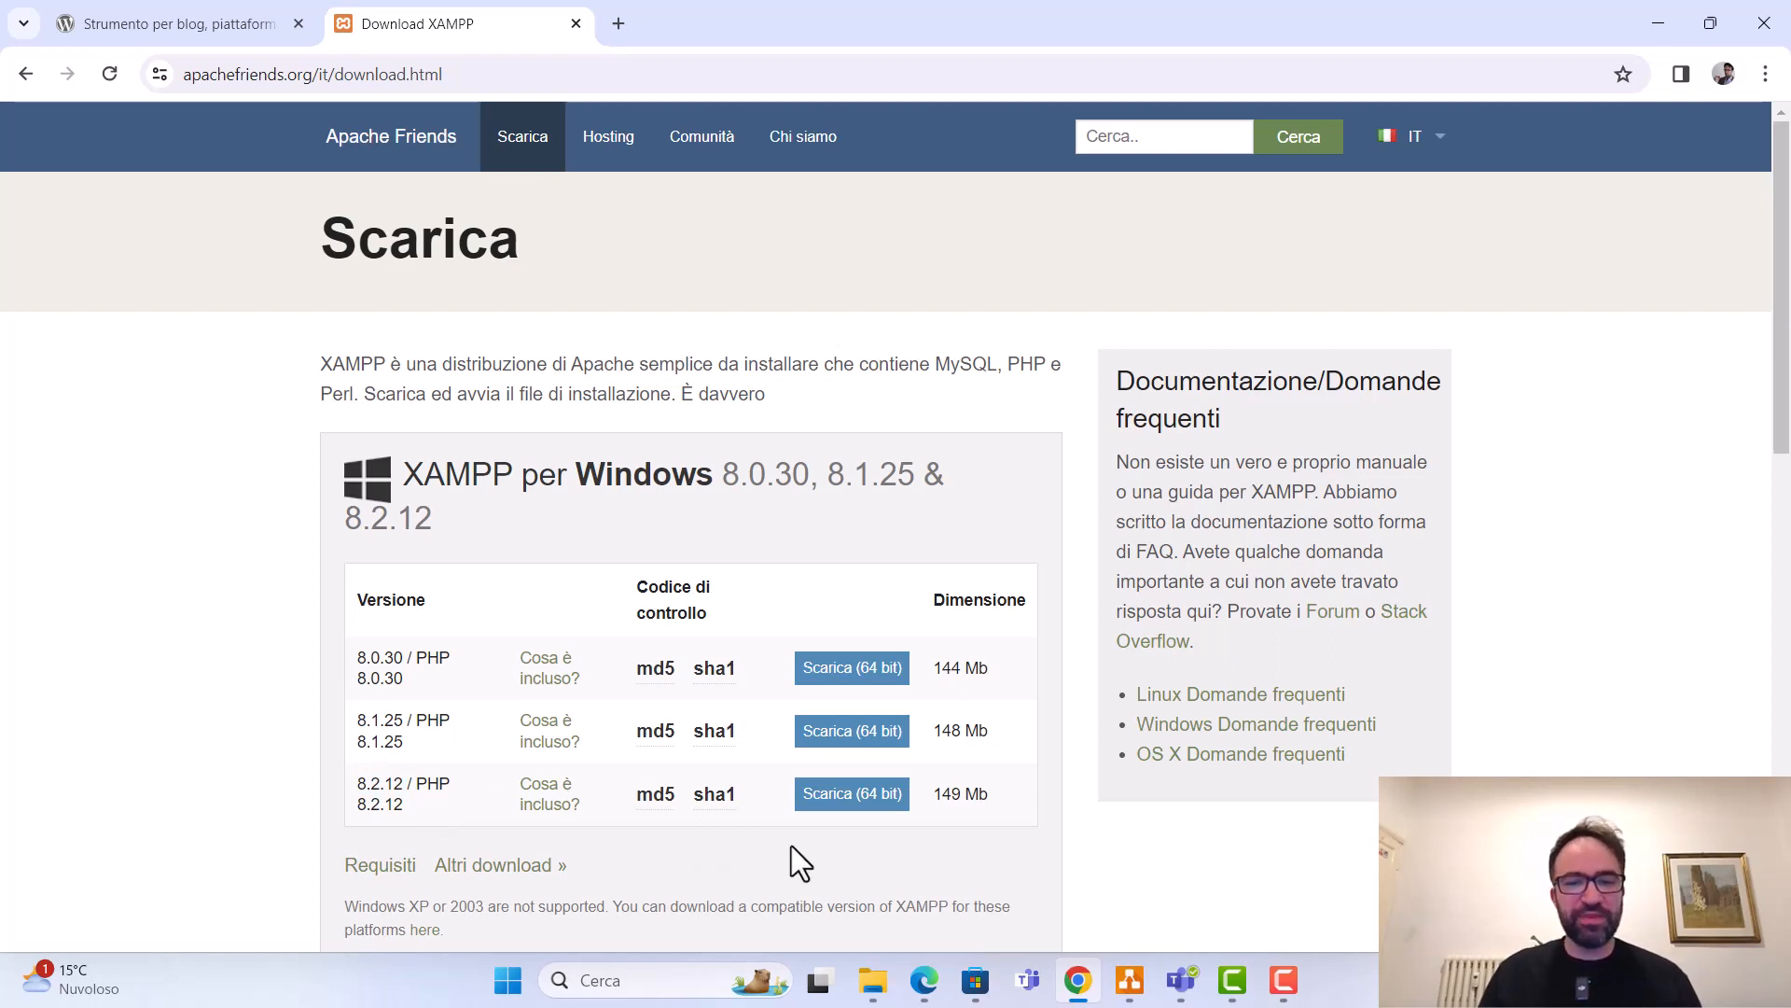
click(852, 795)
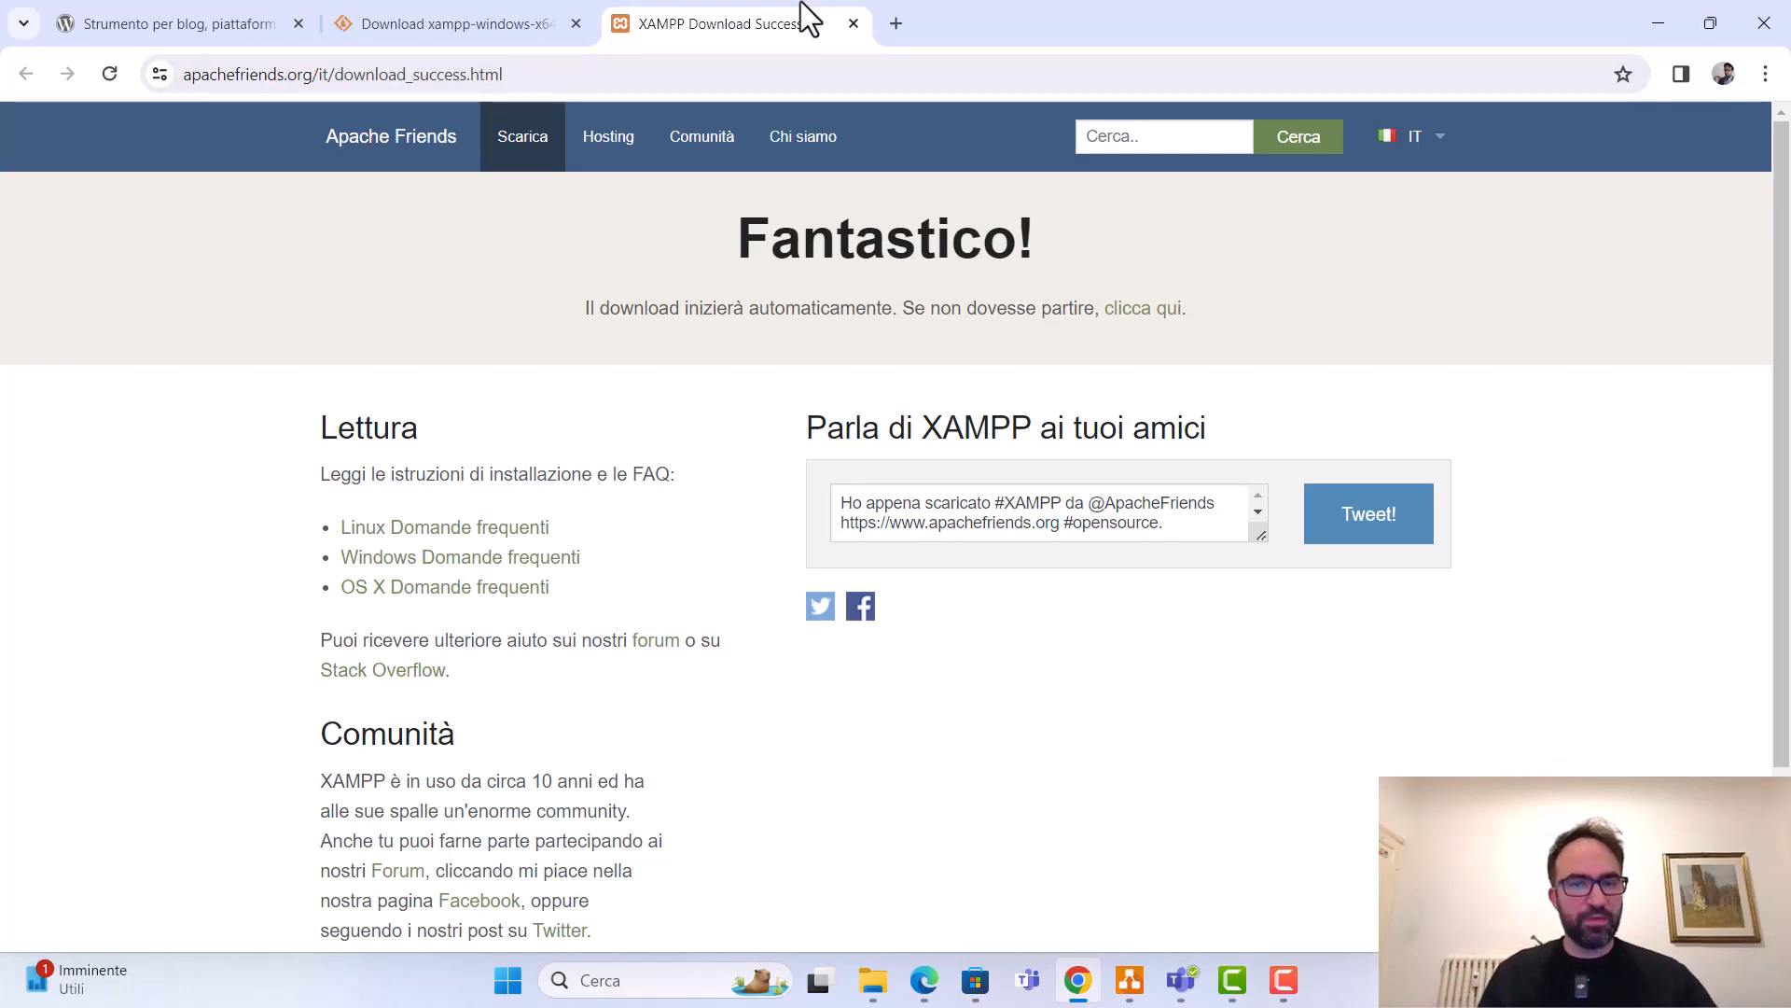
drag(533, 8, 886, 5)
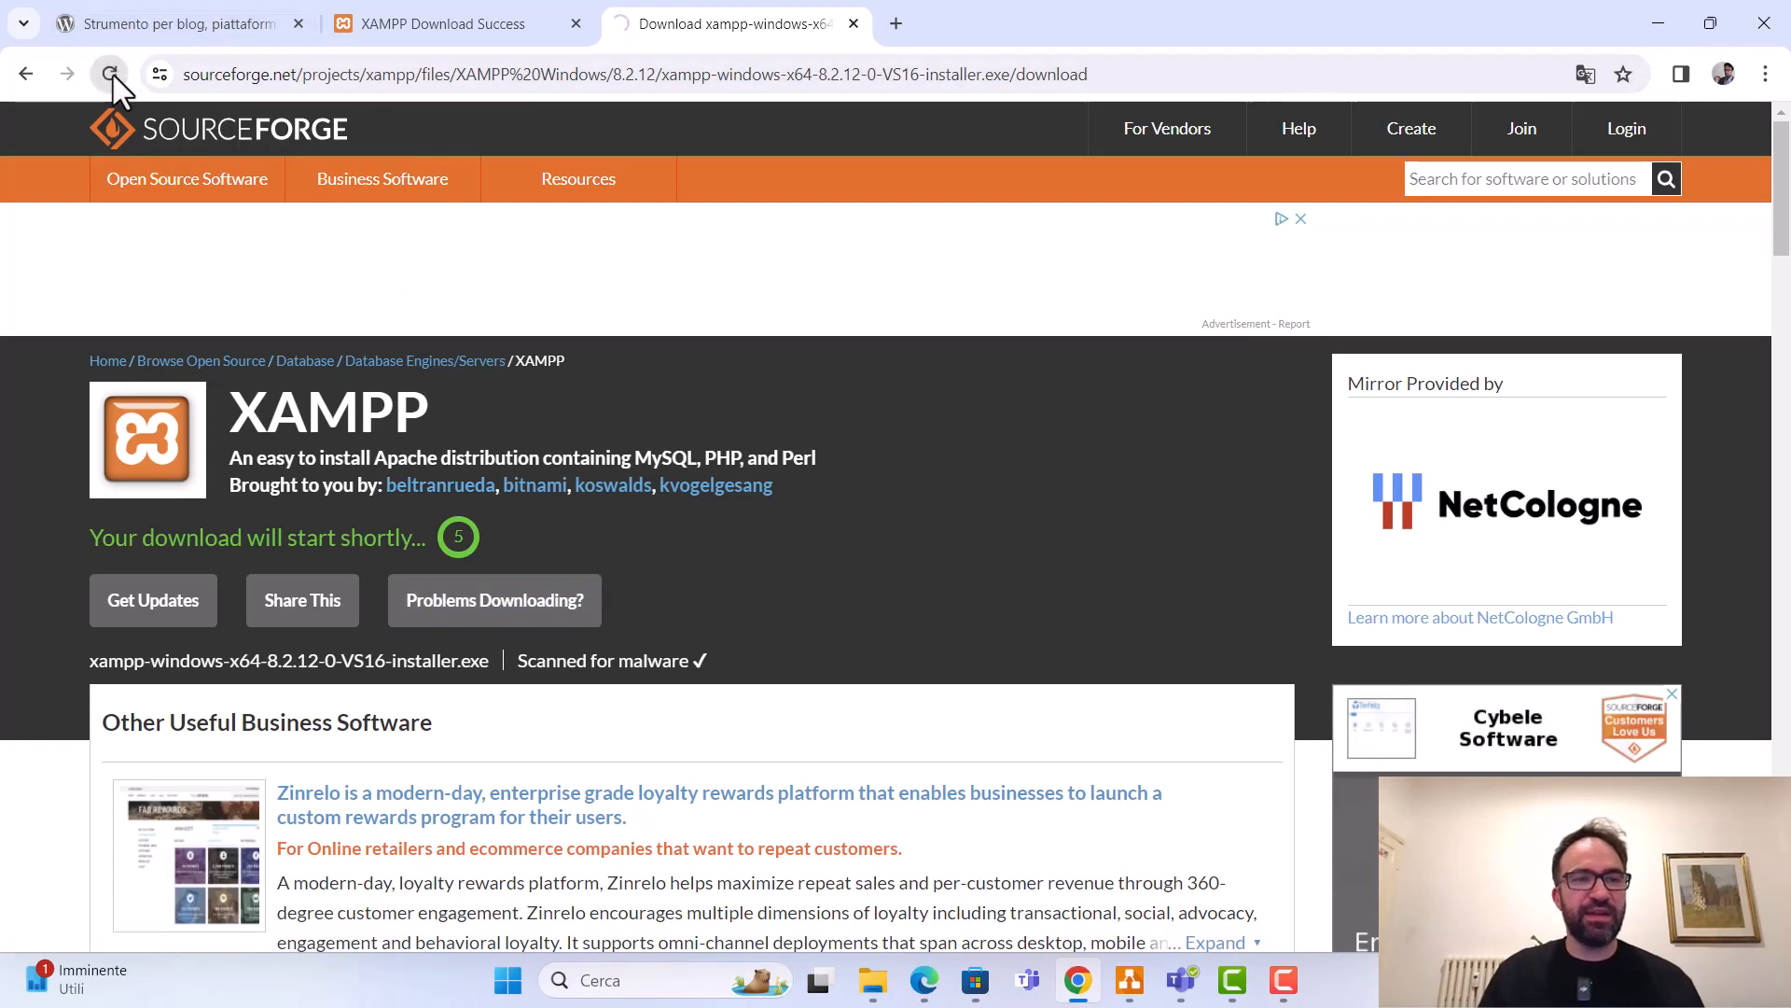
click(114, 74)
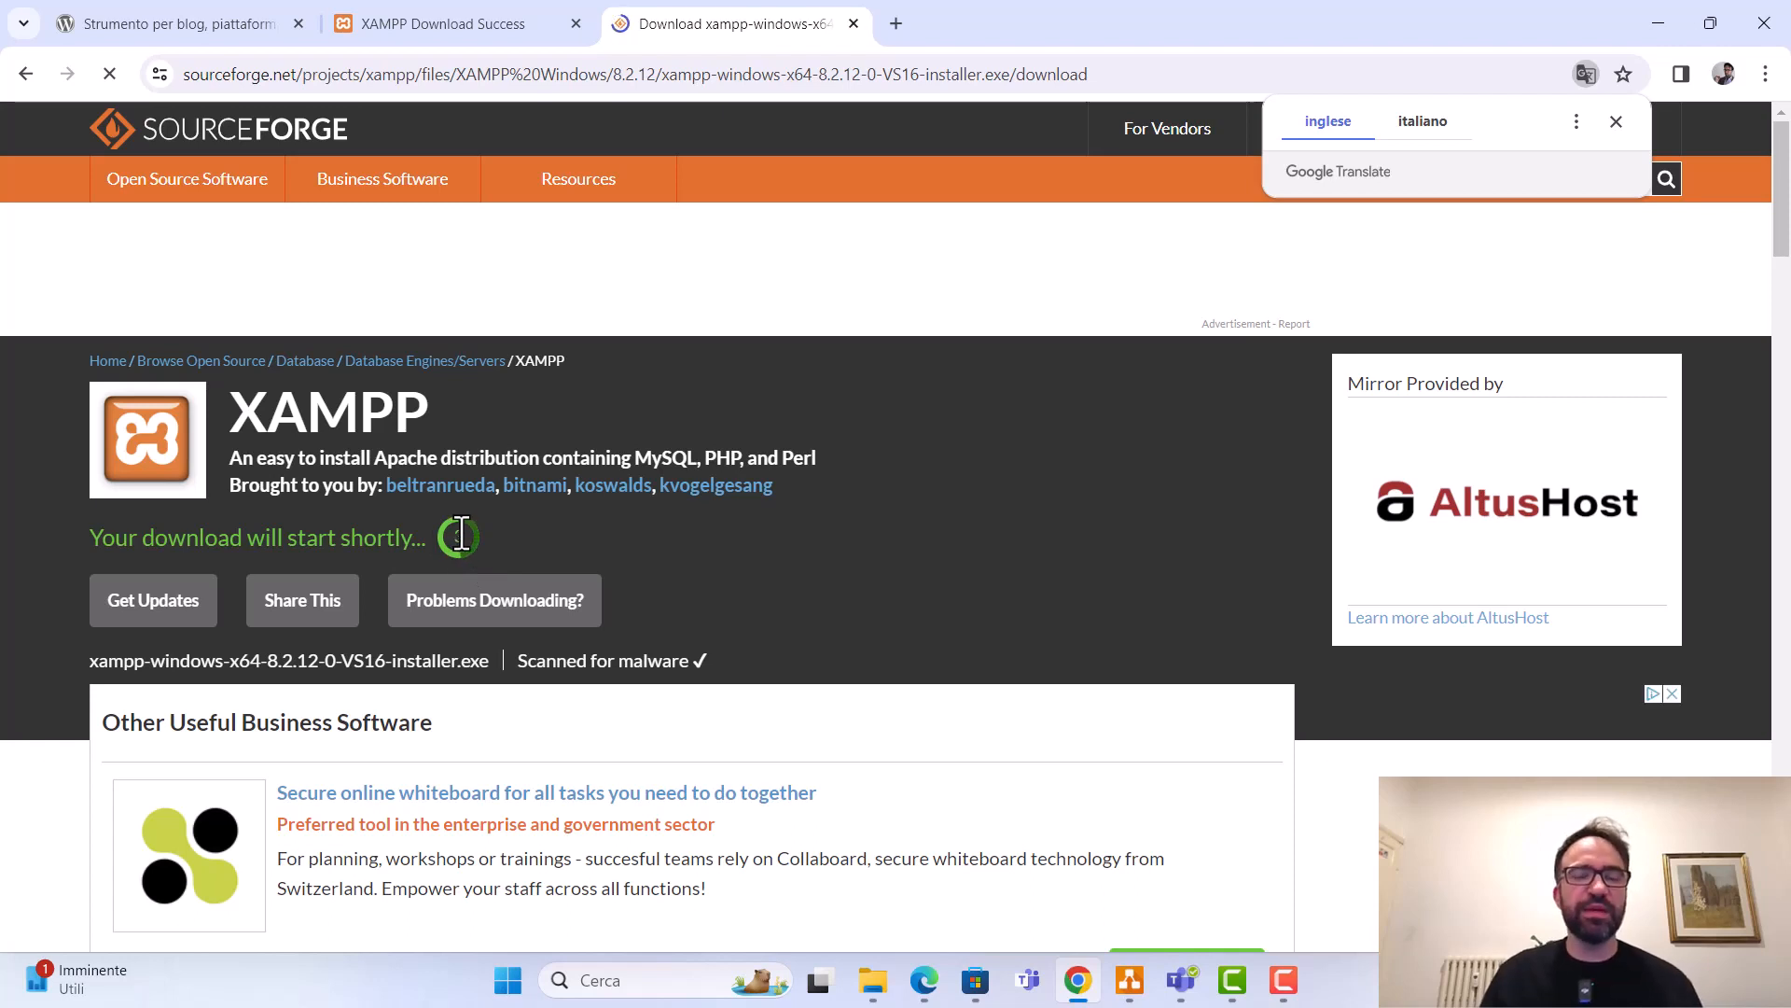
click(1617, 122)
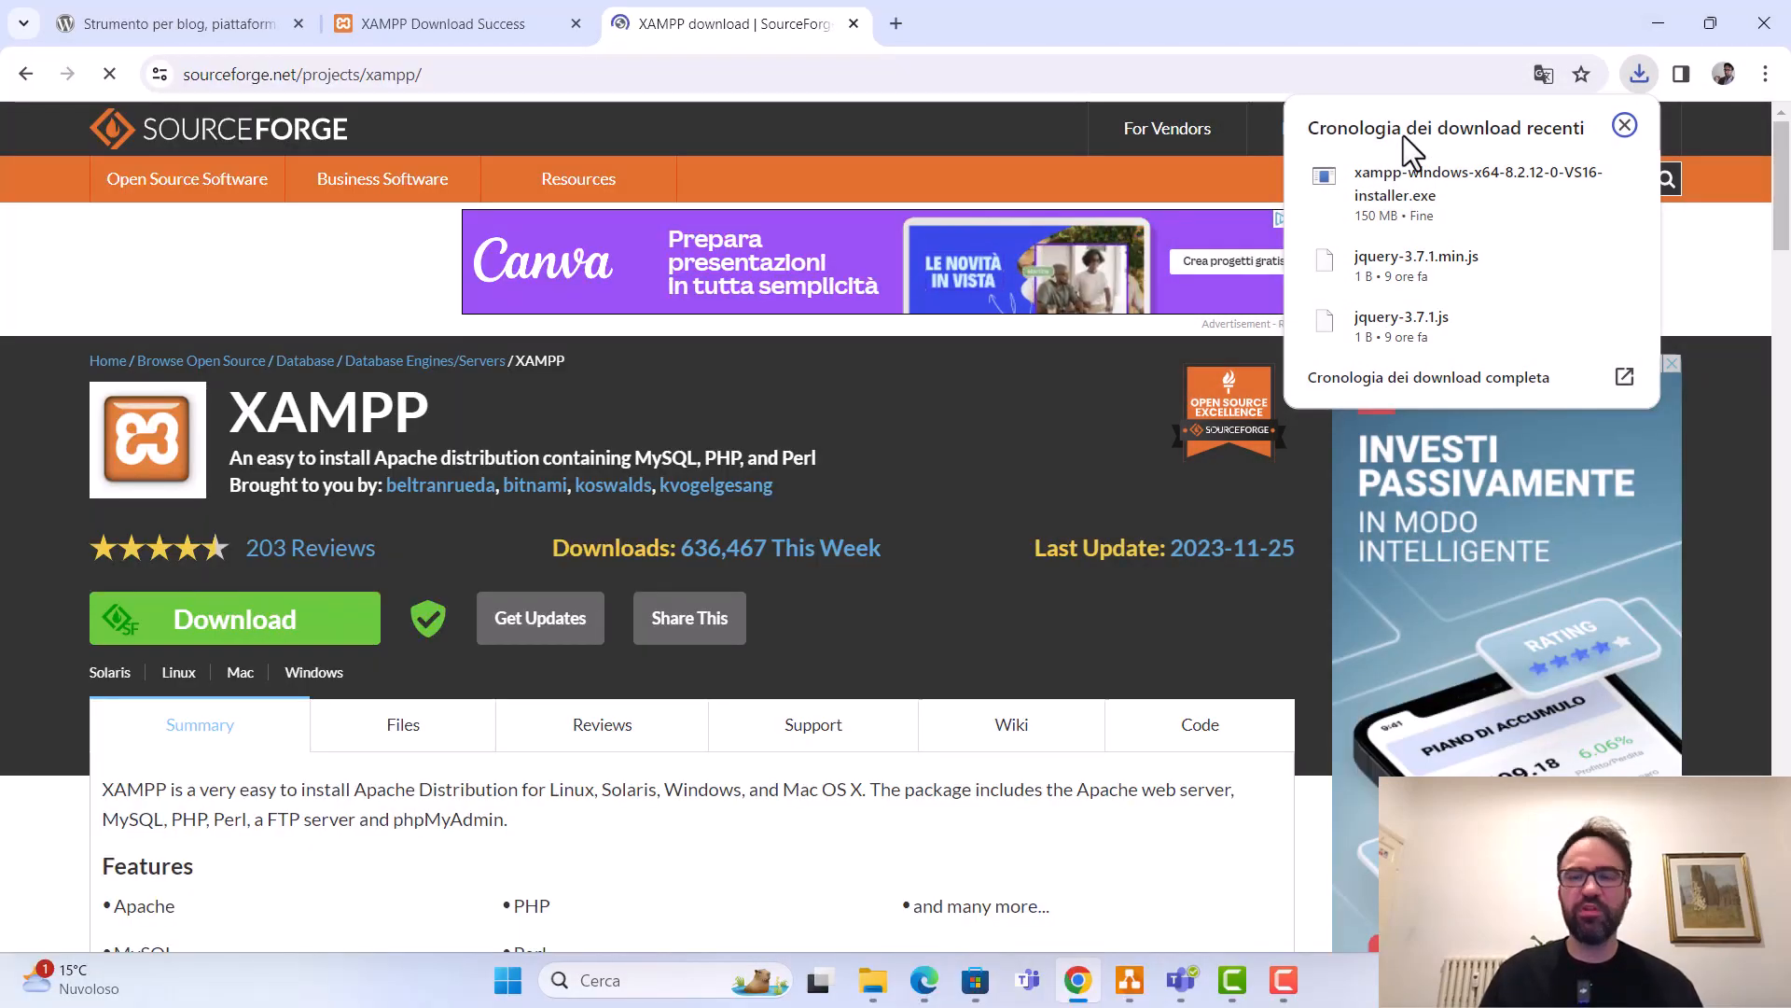
- Launch xampp-windows-x64-8.2.12-0-VS16-installer.exe from the Download folder and minimize the open windows
click(872, 980)
click(95, 351)
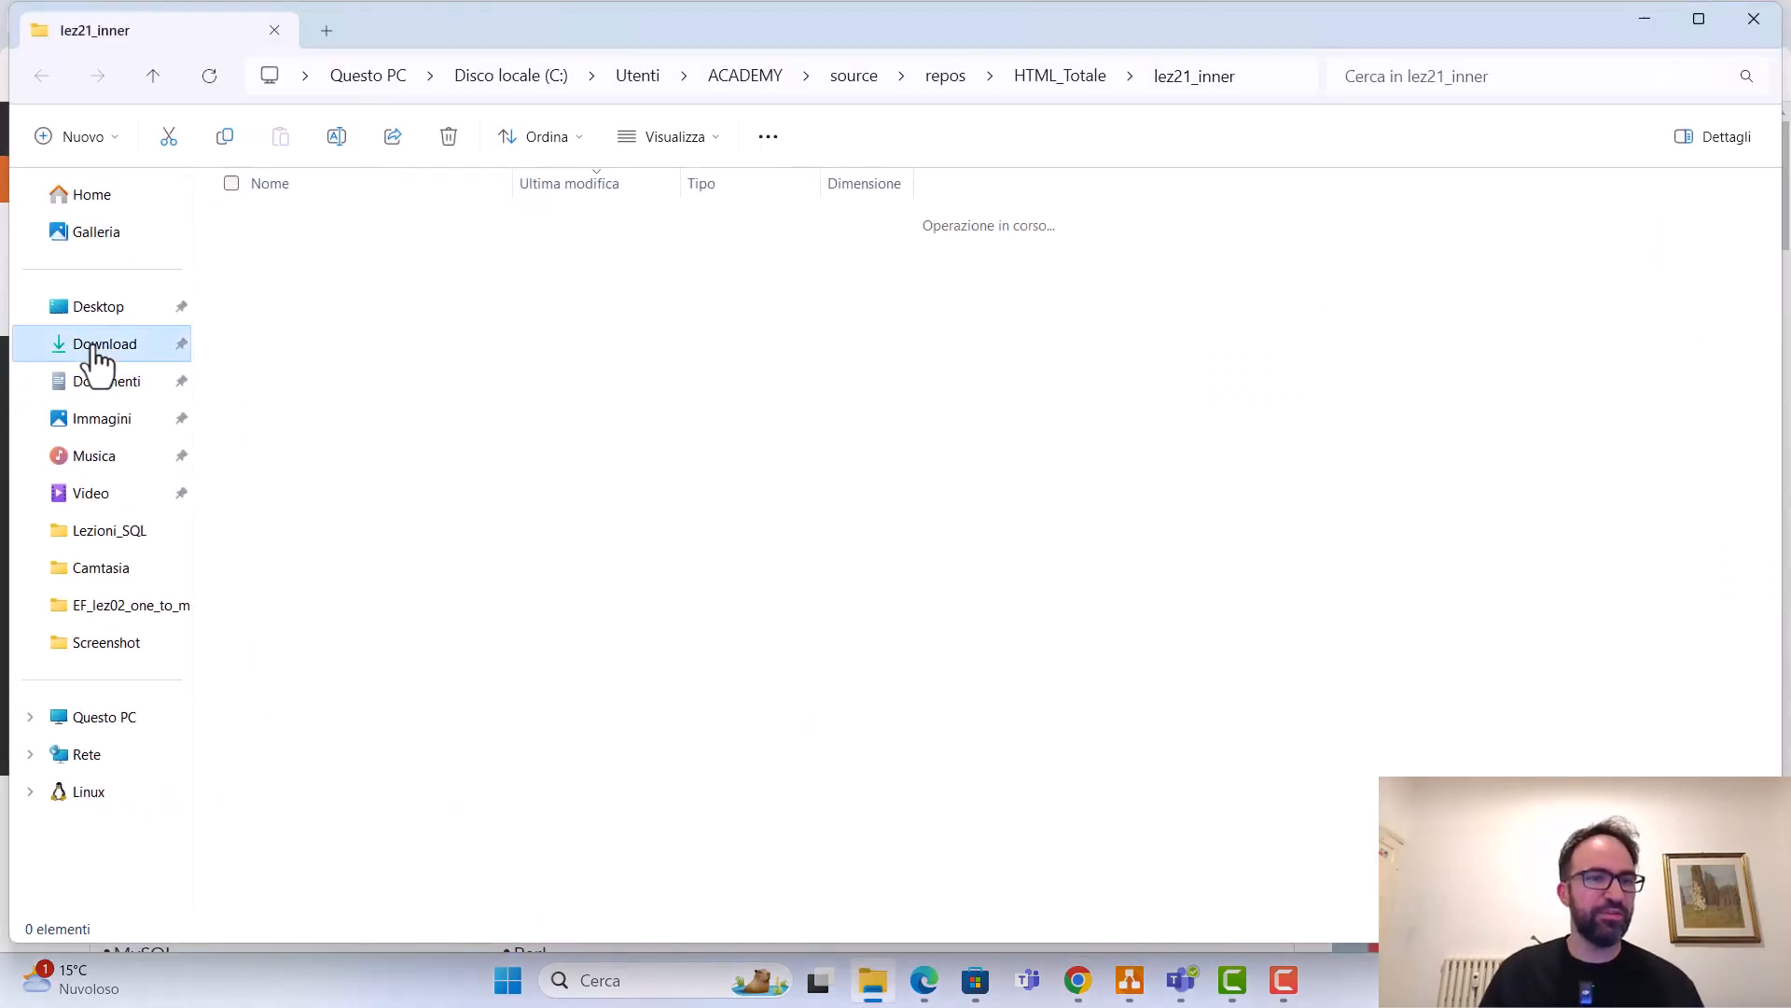
click(295, 262)
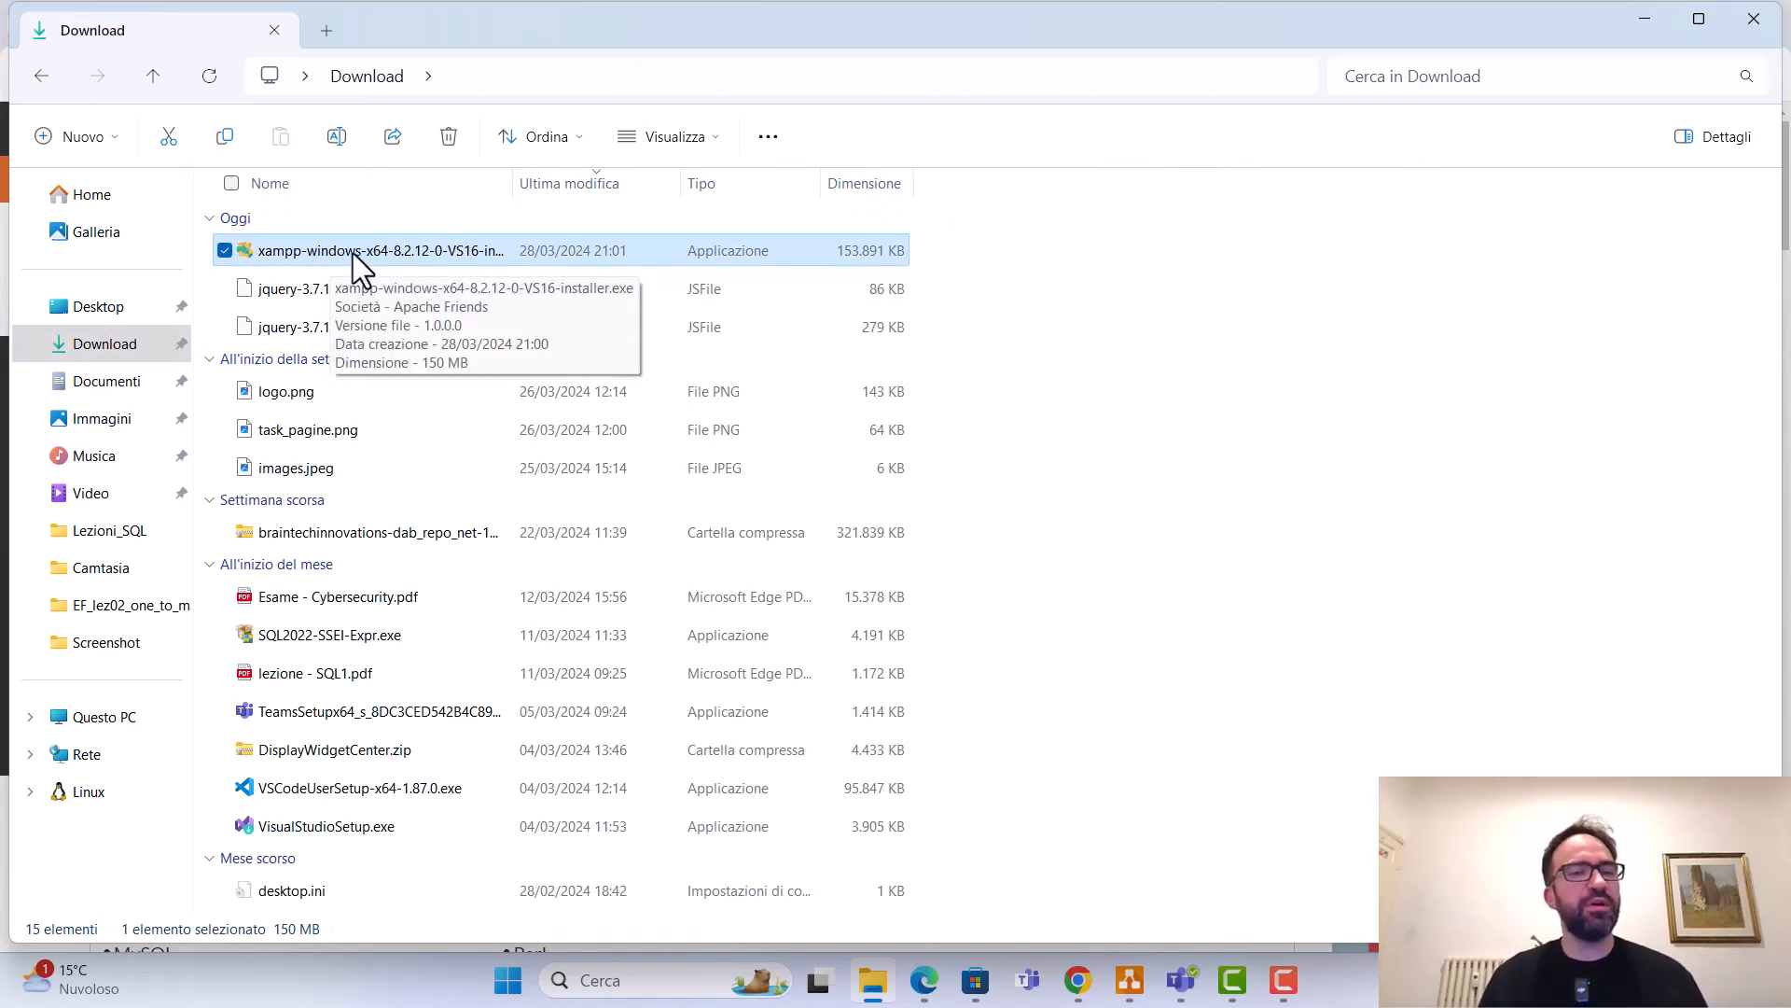
double_click(353, 253)
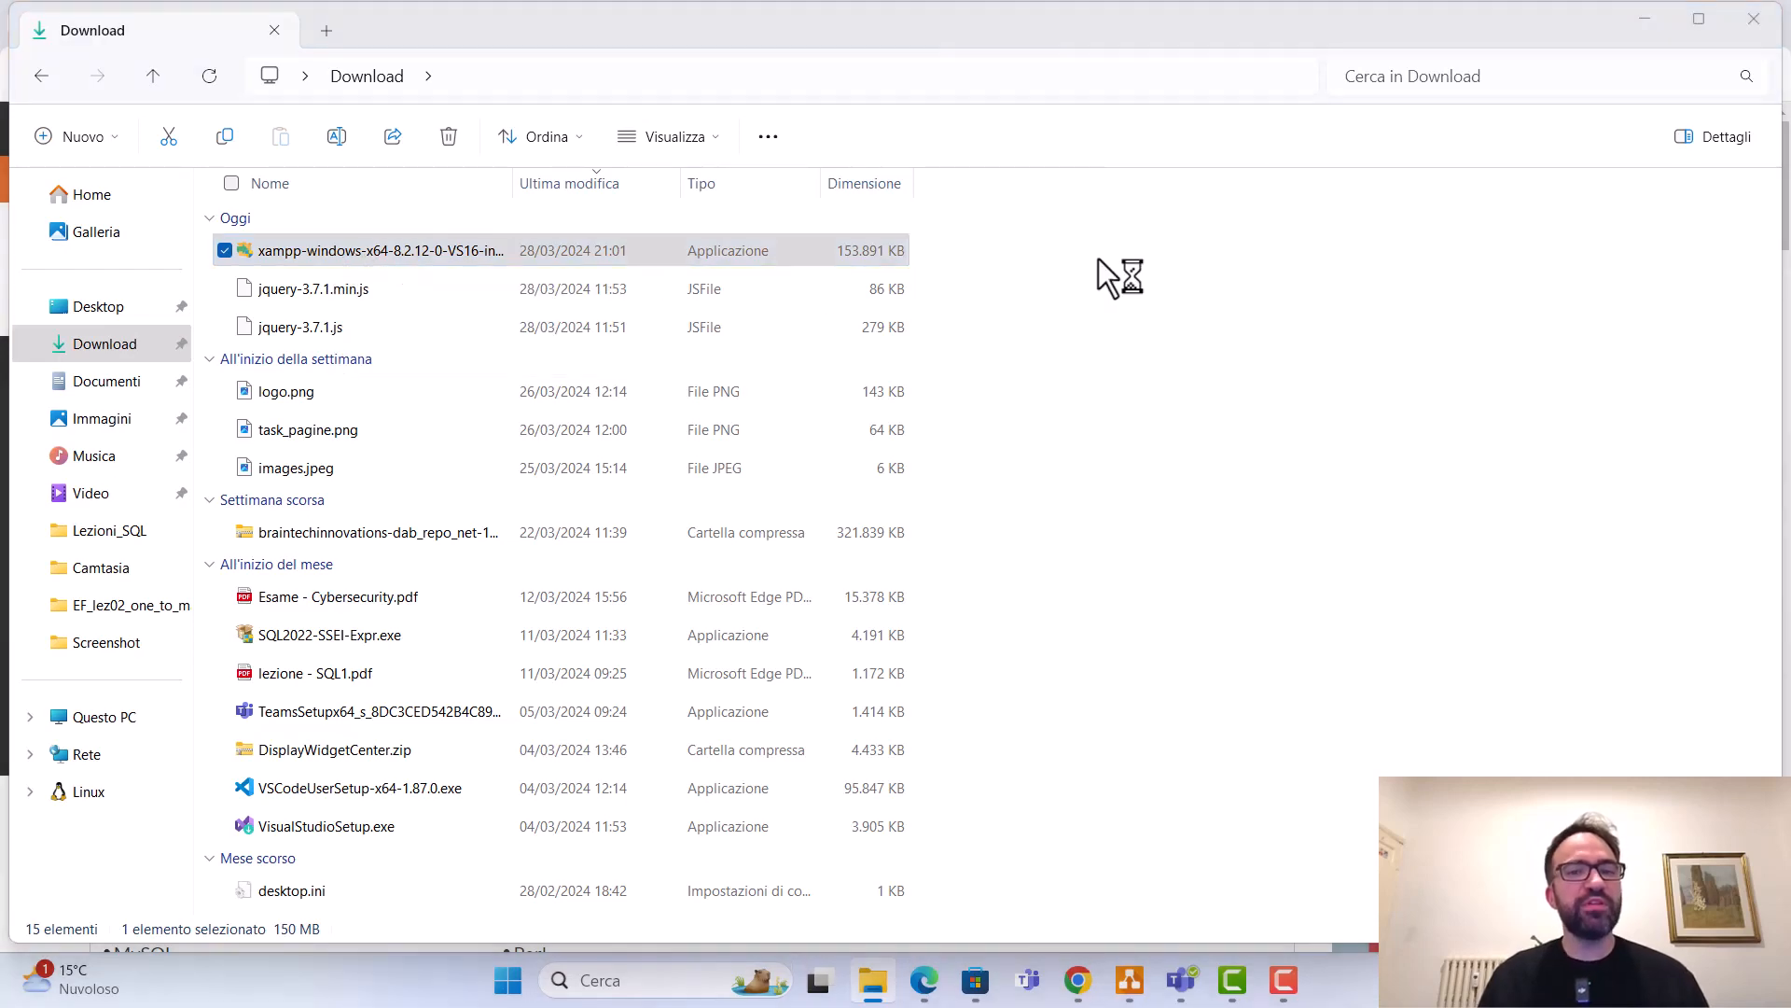
click(1644, 18)
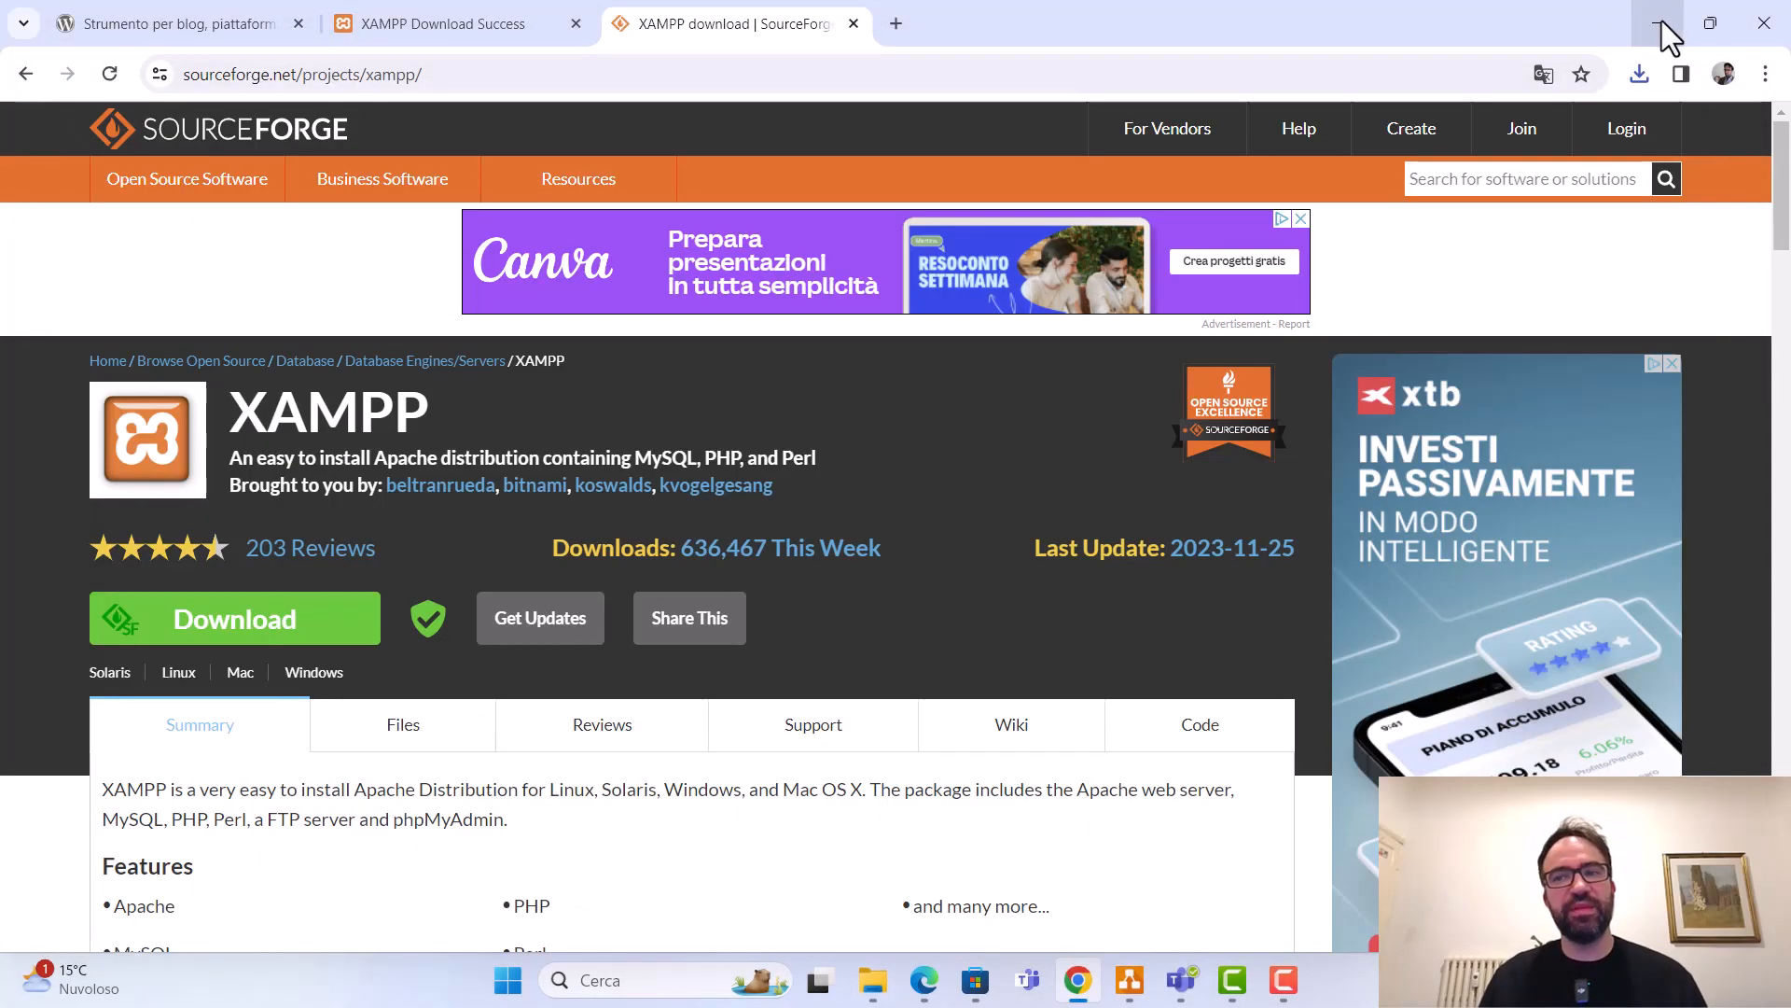
click(1646, 15)
click(1644, 19)
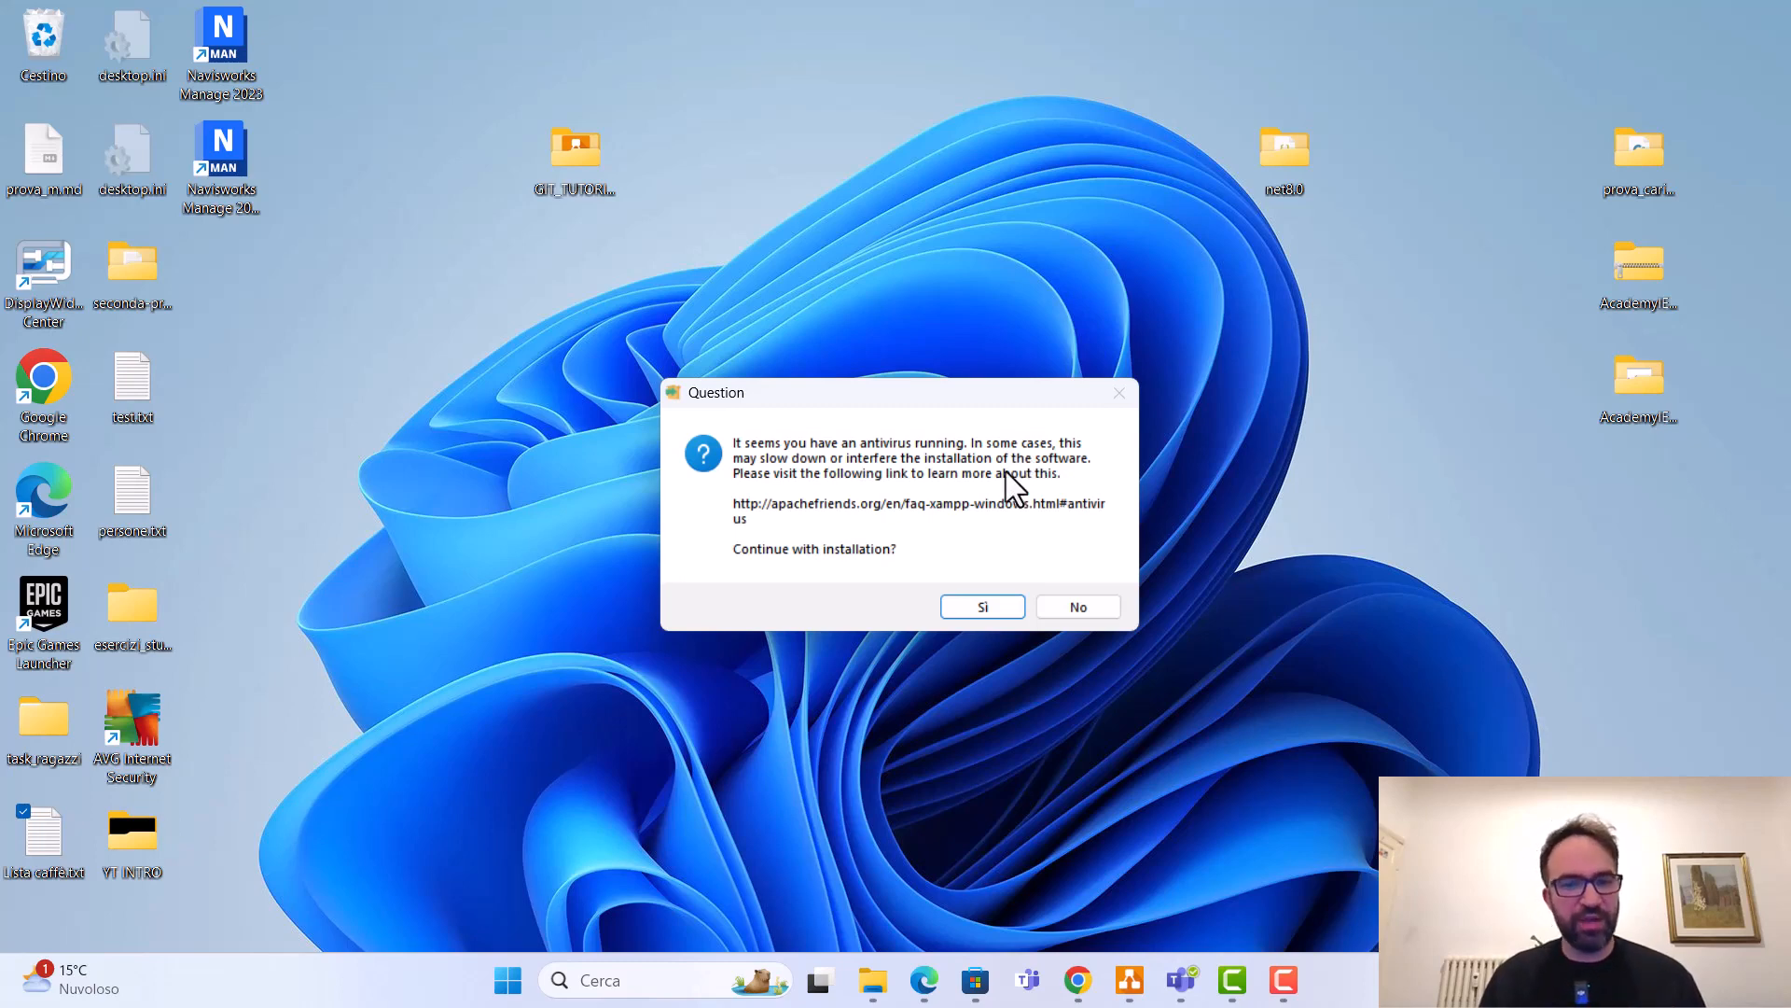
- Accept the antivirus and User Account Control notices and advance the XAMPP setup to component selection
click(987, 611)
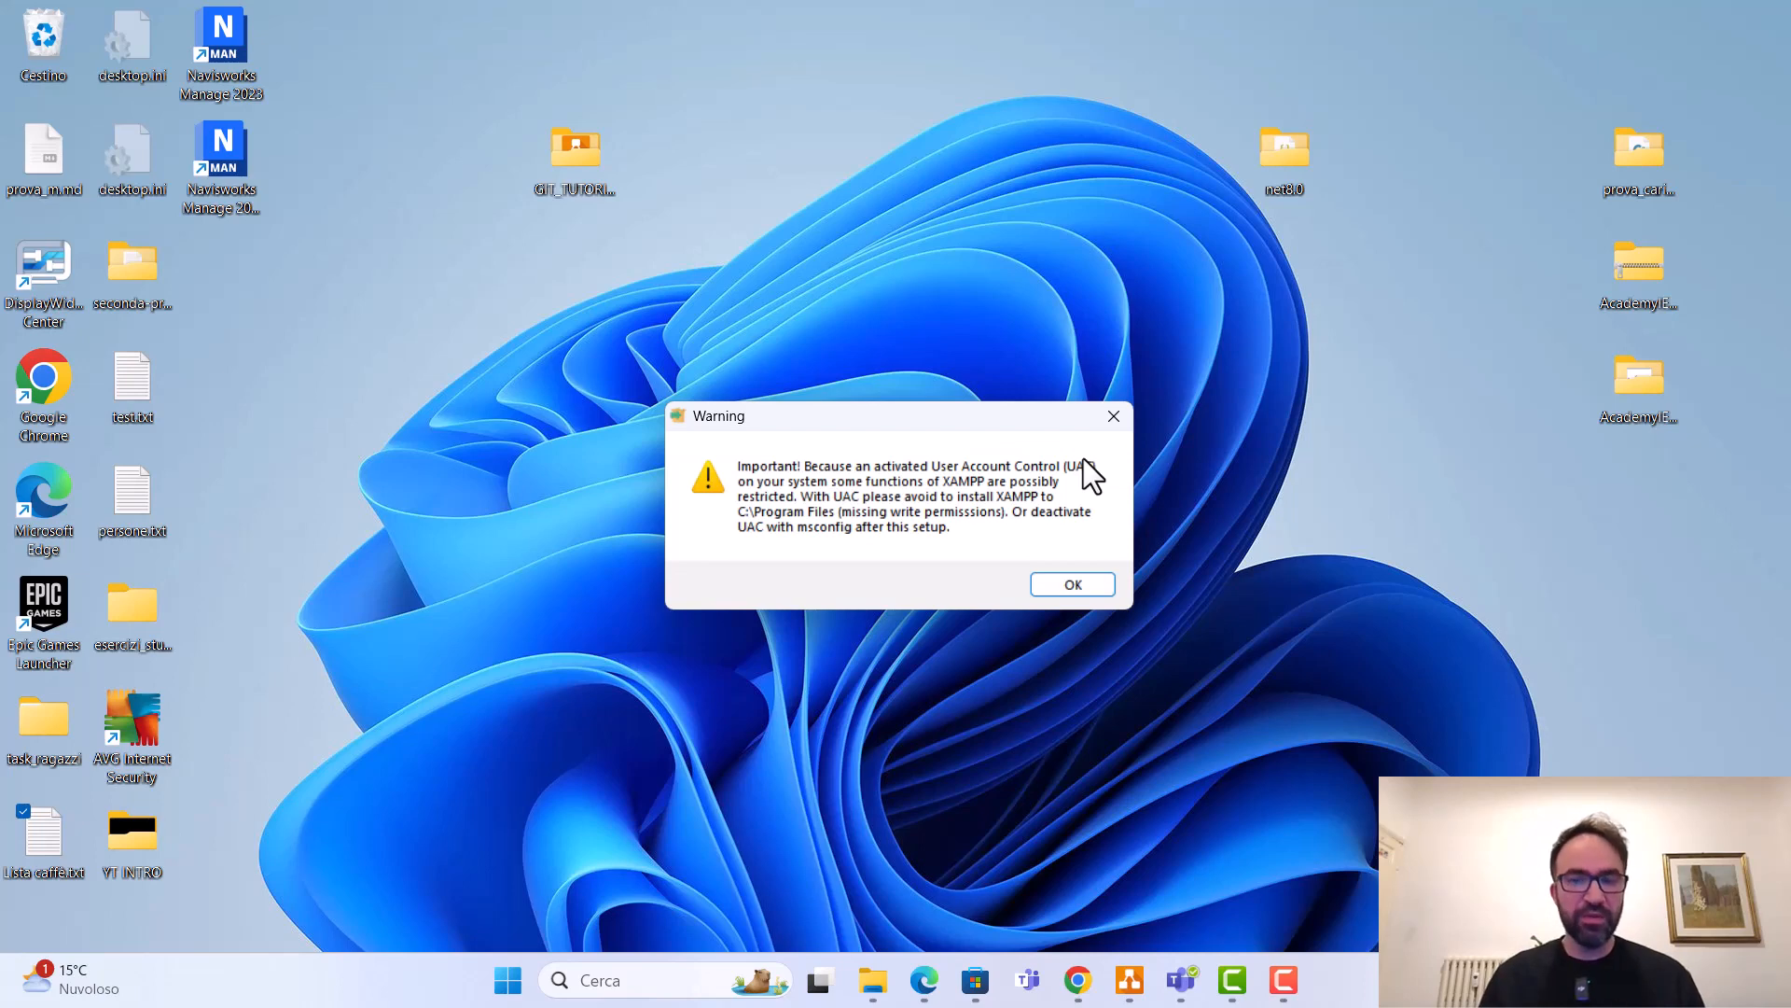
click(1073, 584)
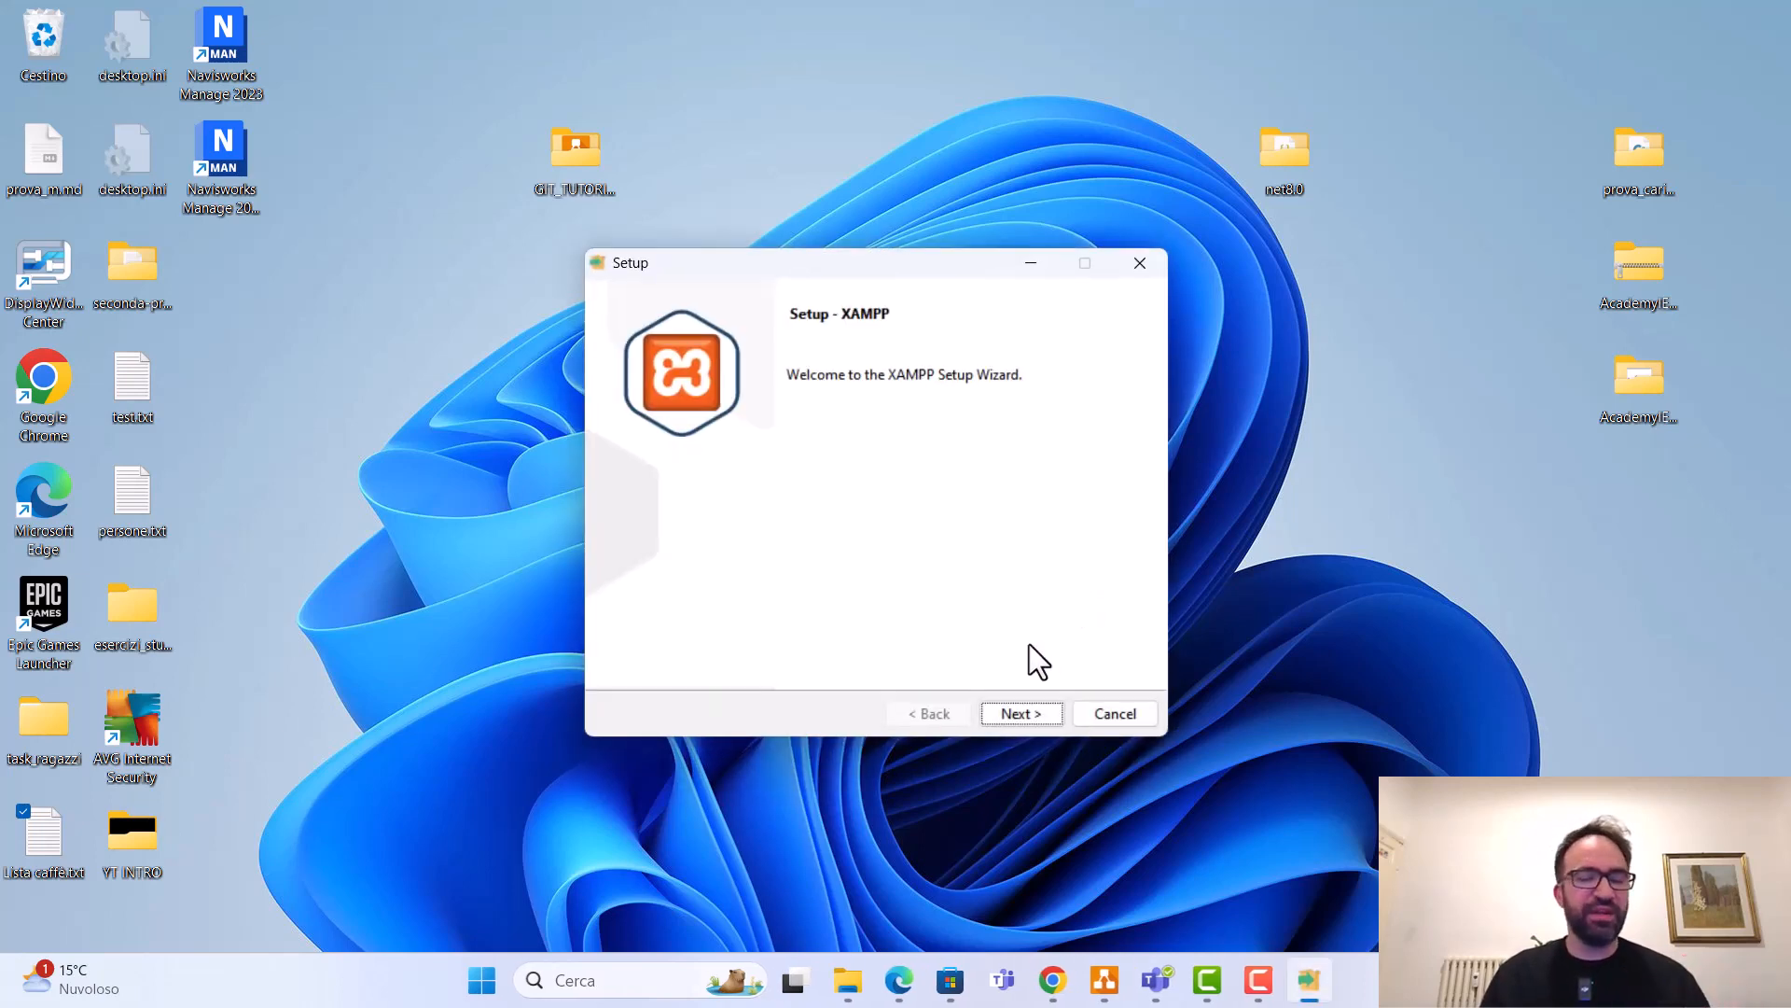
click(1020, 714)
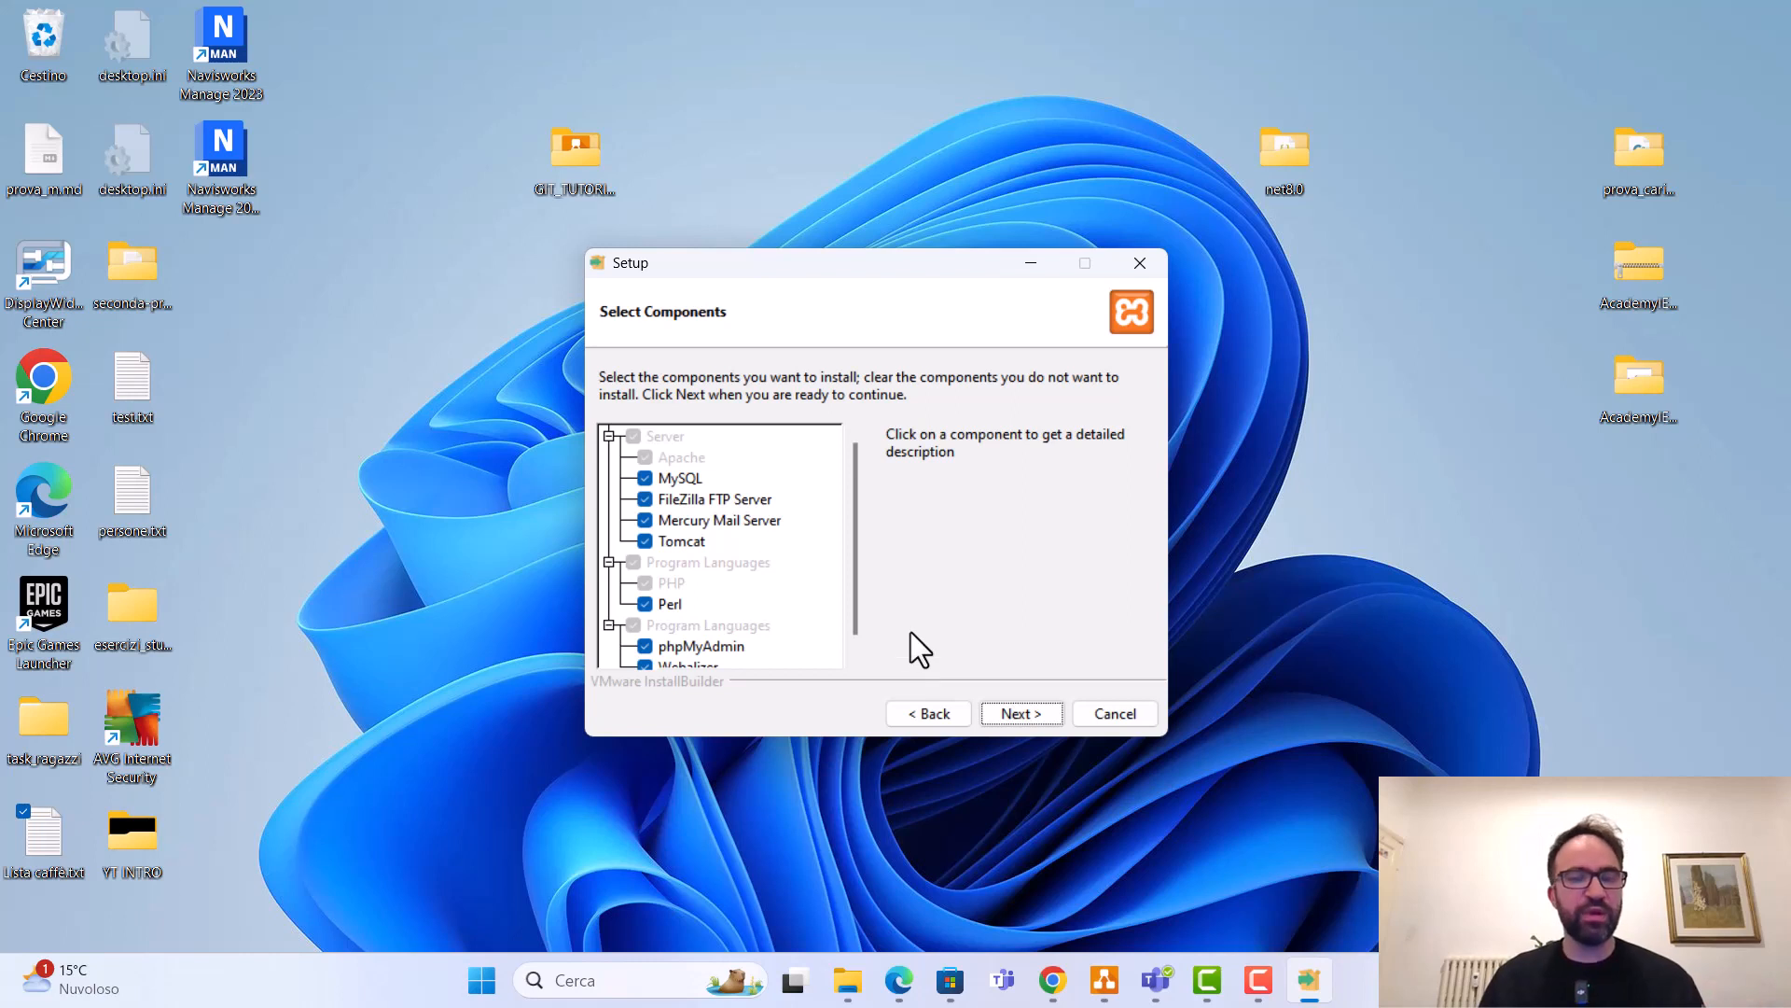
- Exclude FileZilla FTP Server, Mercury Mail Server, Tomcat, Perl, Webalizer and Fake Sendmail, keeping MySQL and phpMyAdmin
click(646, 500)
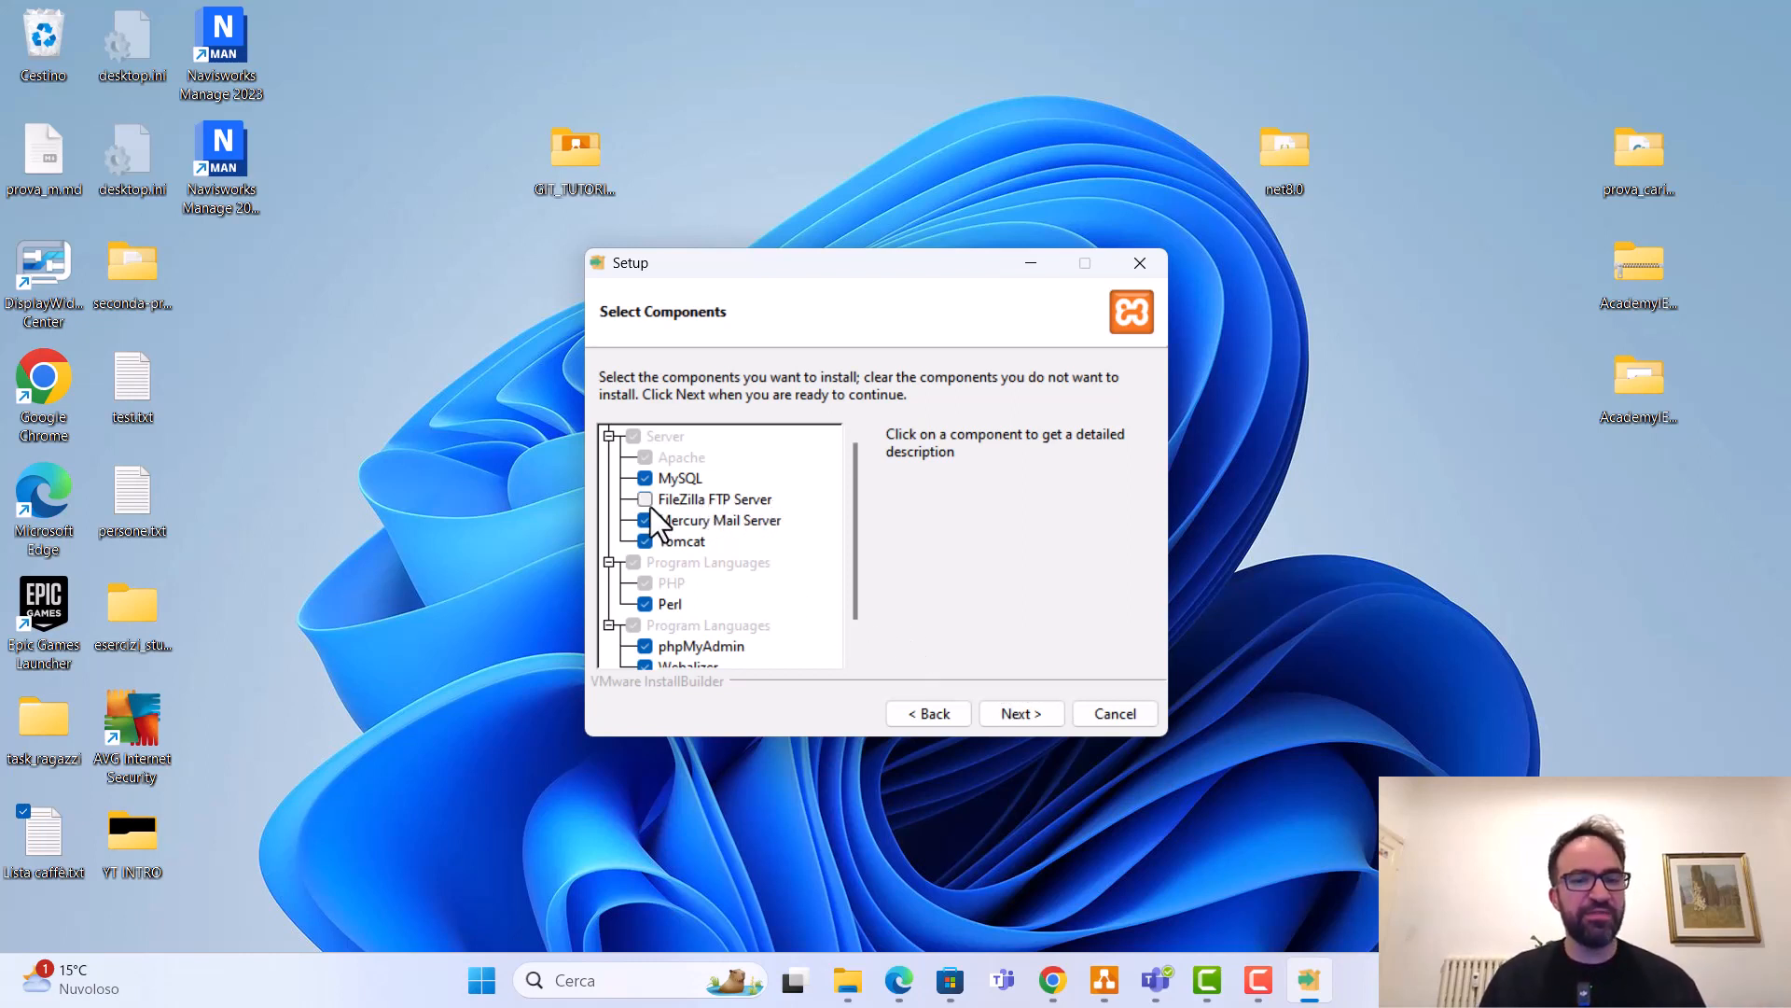
click(644, 519)
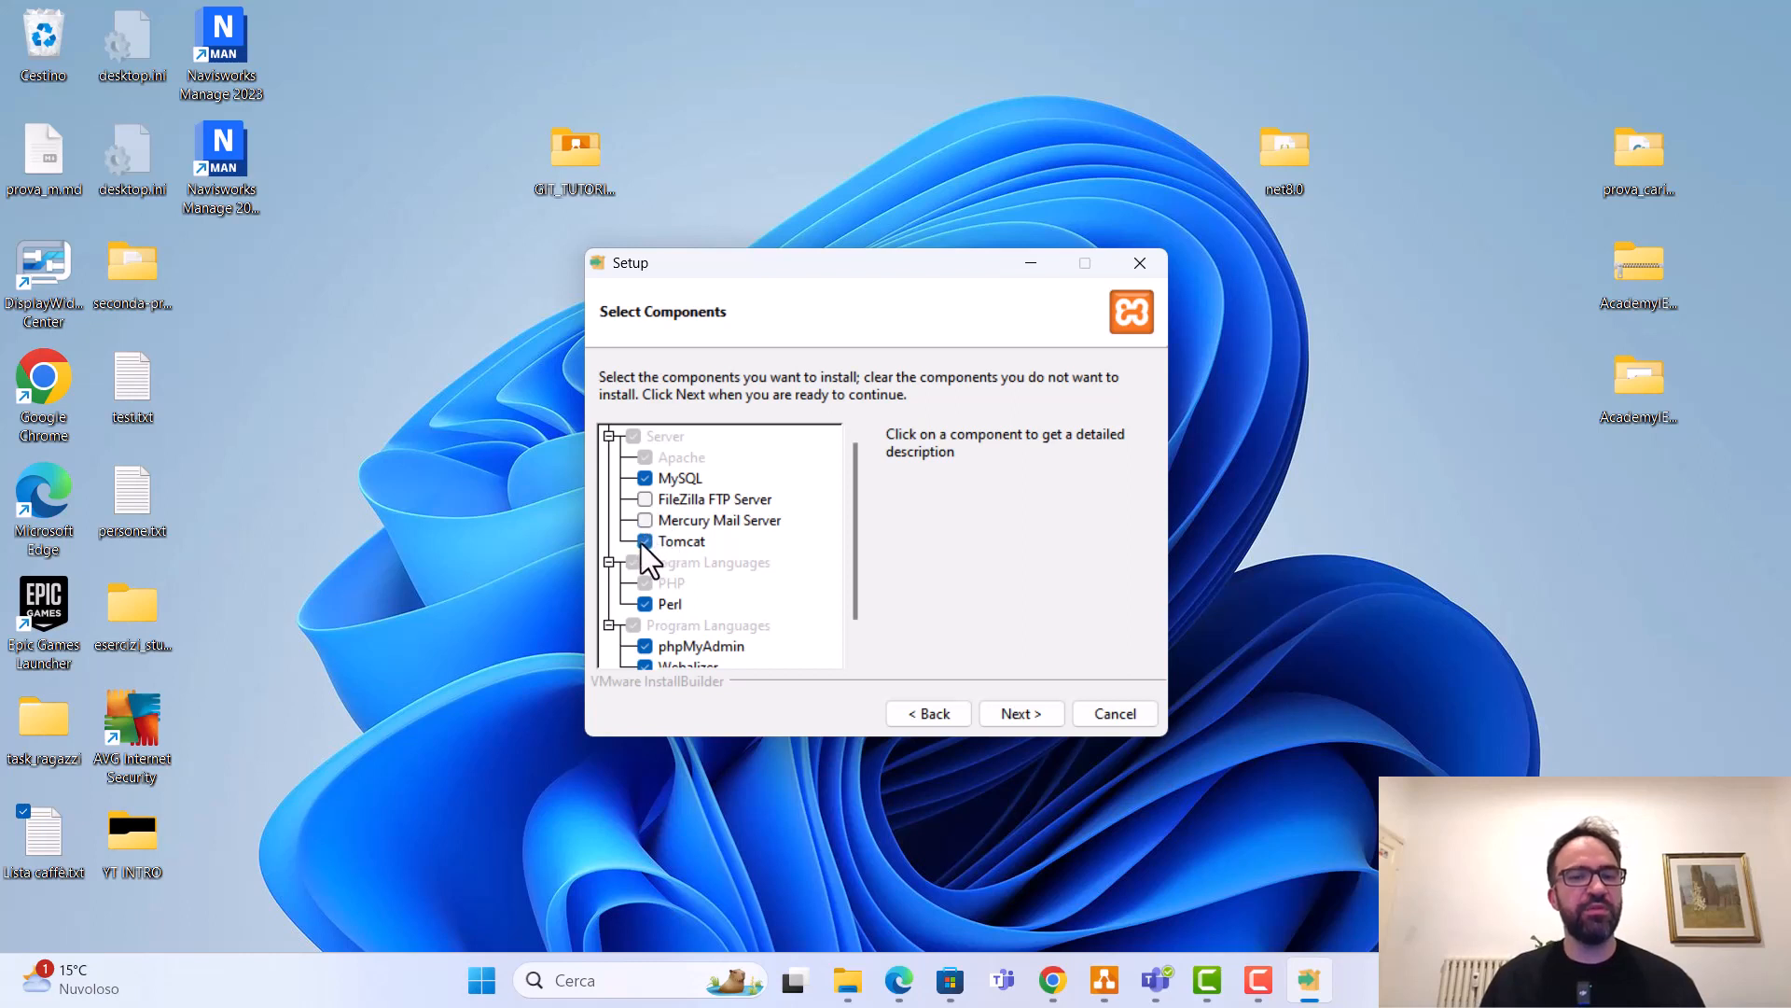
click(644, 541)
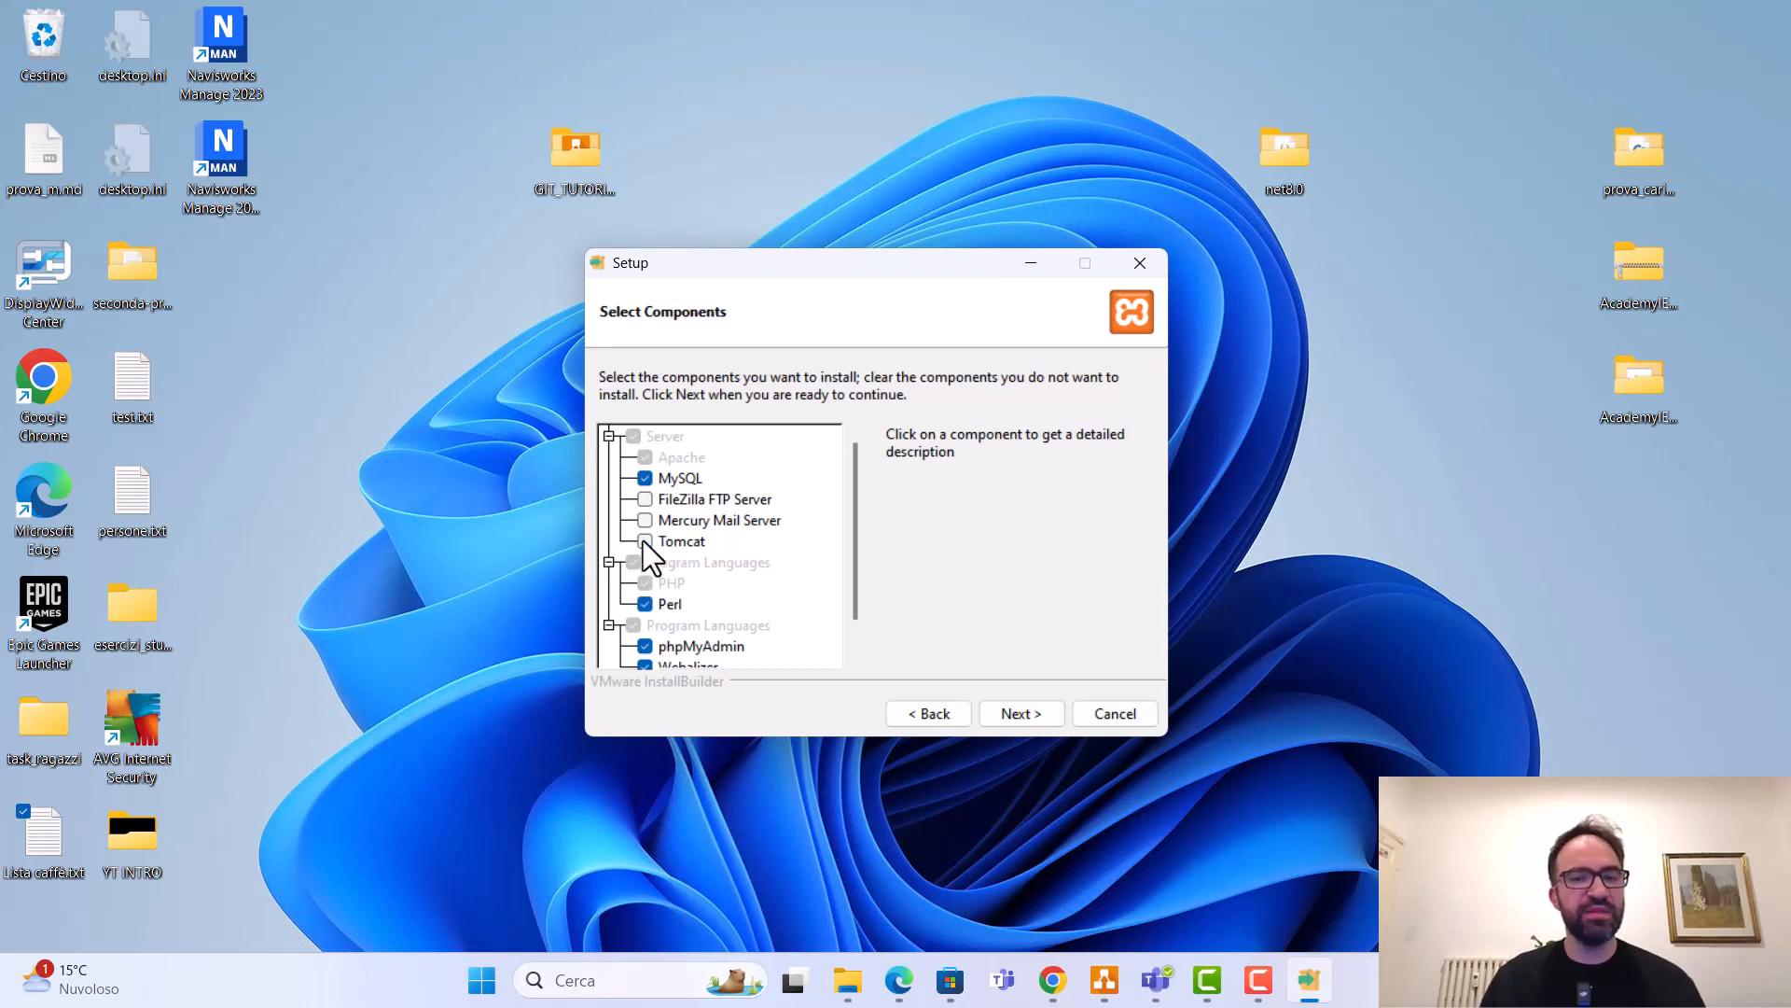
click(645, 603)
scroll(746, 567, down, 1)
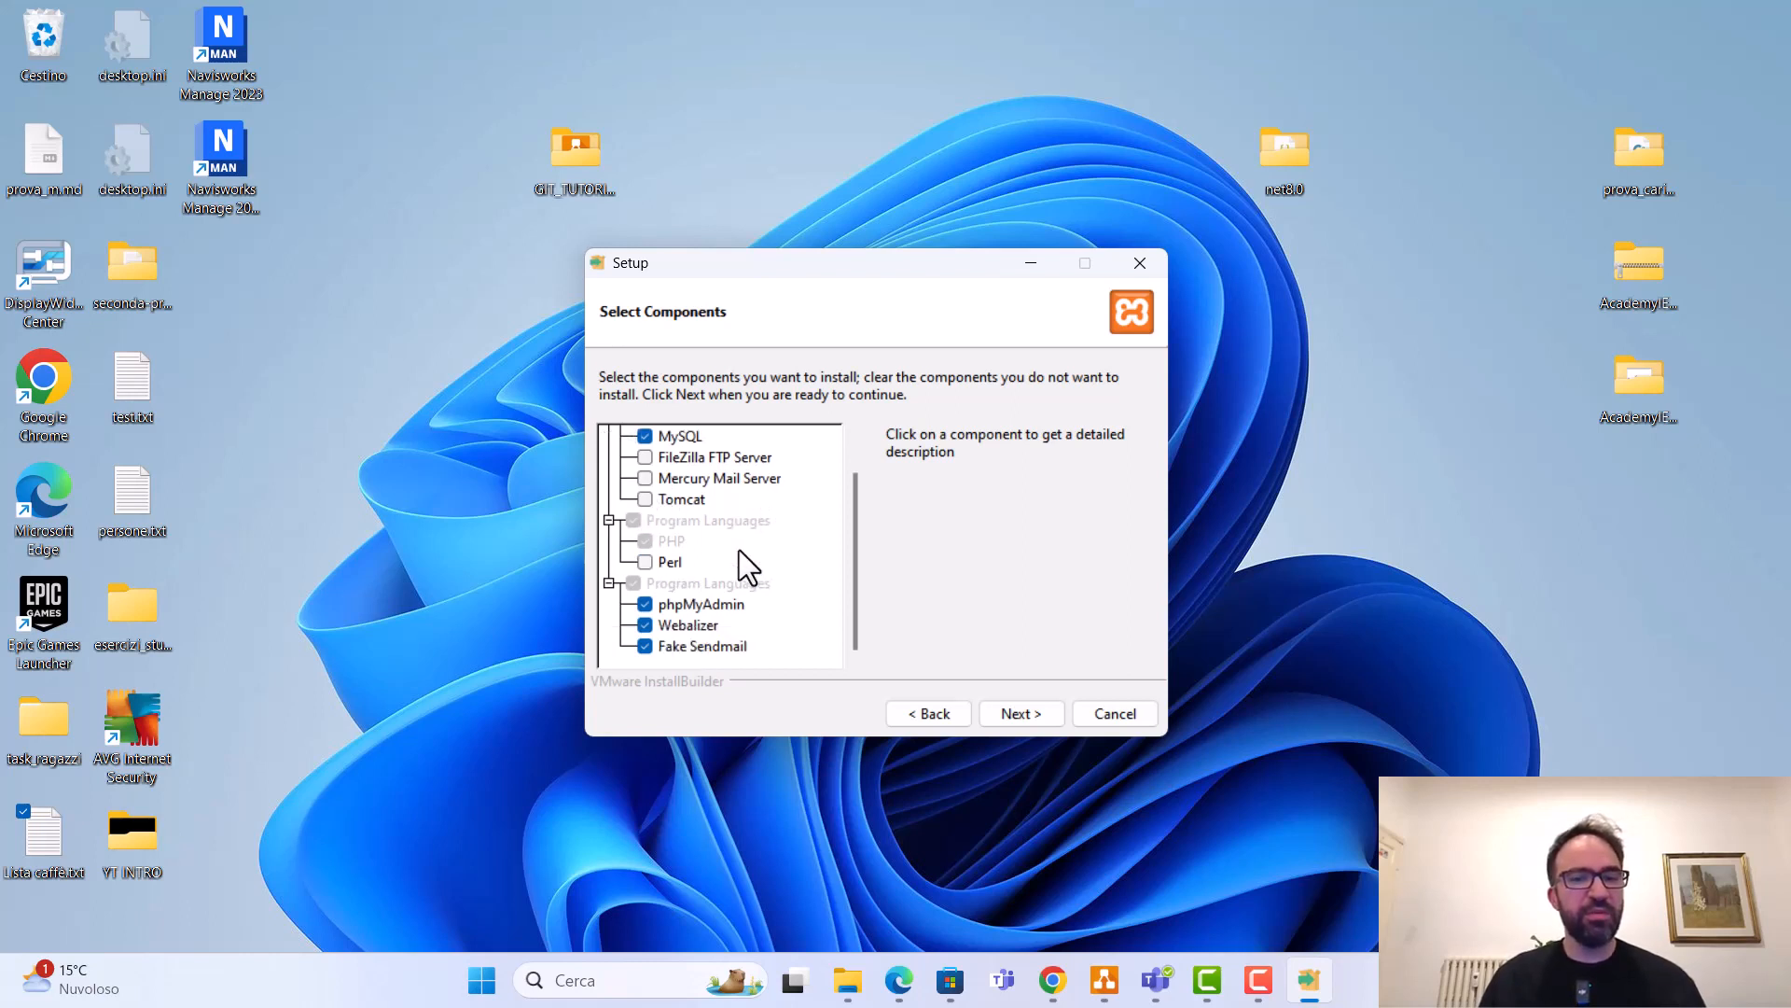
click(645, 625)
click(644, 645)
scroll(751, 643, up, 1)
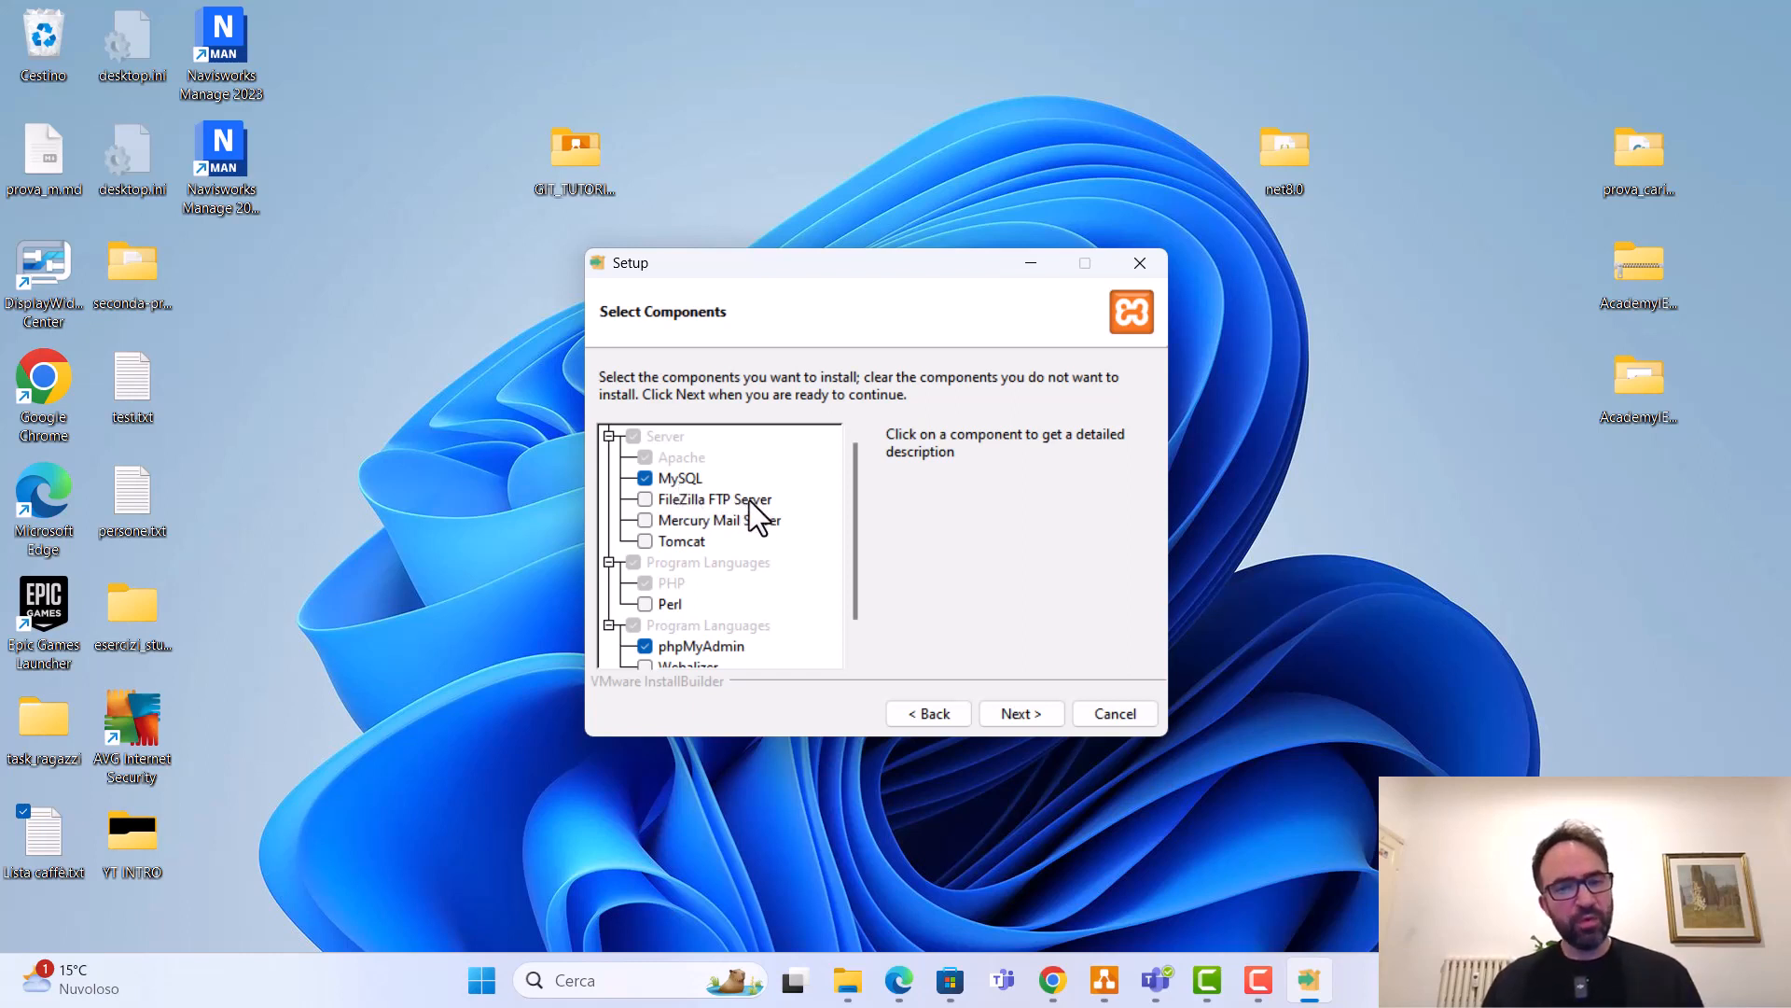
scroll(757, 518, down, 1)
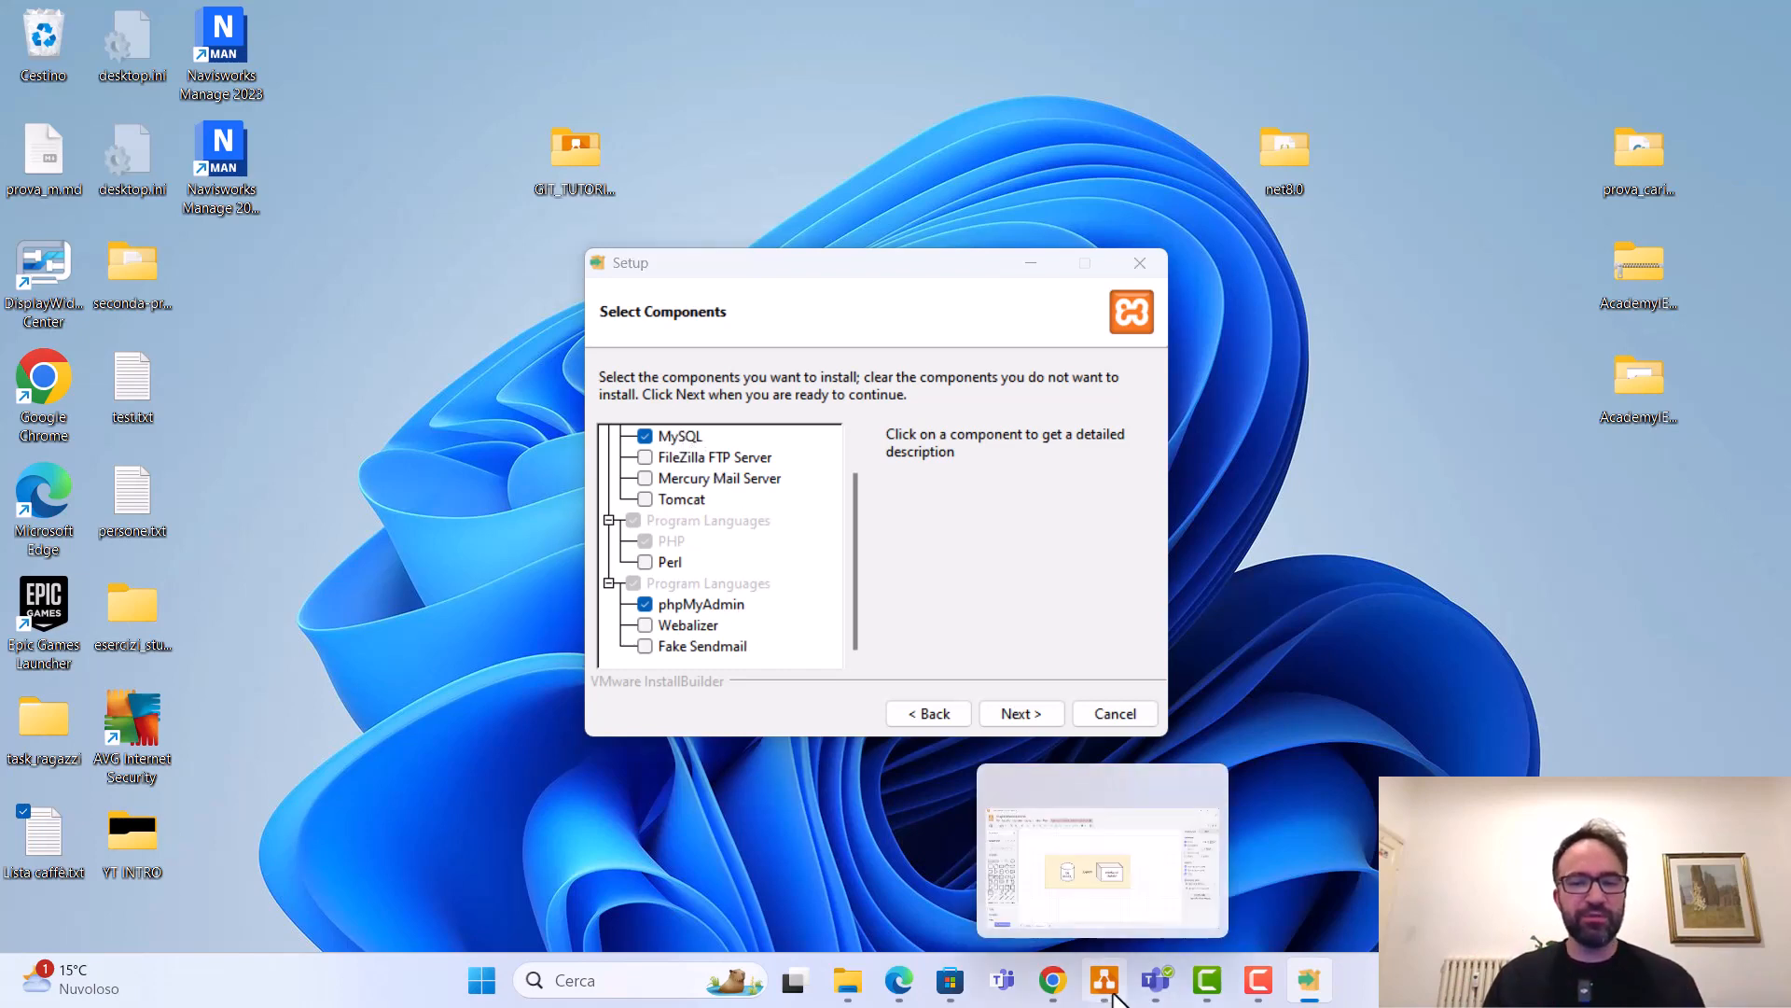
- Switch to the draw.io diagram and shift the XAMPP container slightly right to position 150, 205
click(1104, 980)
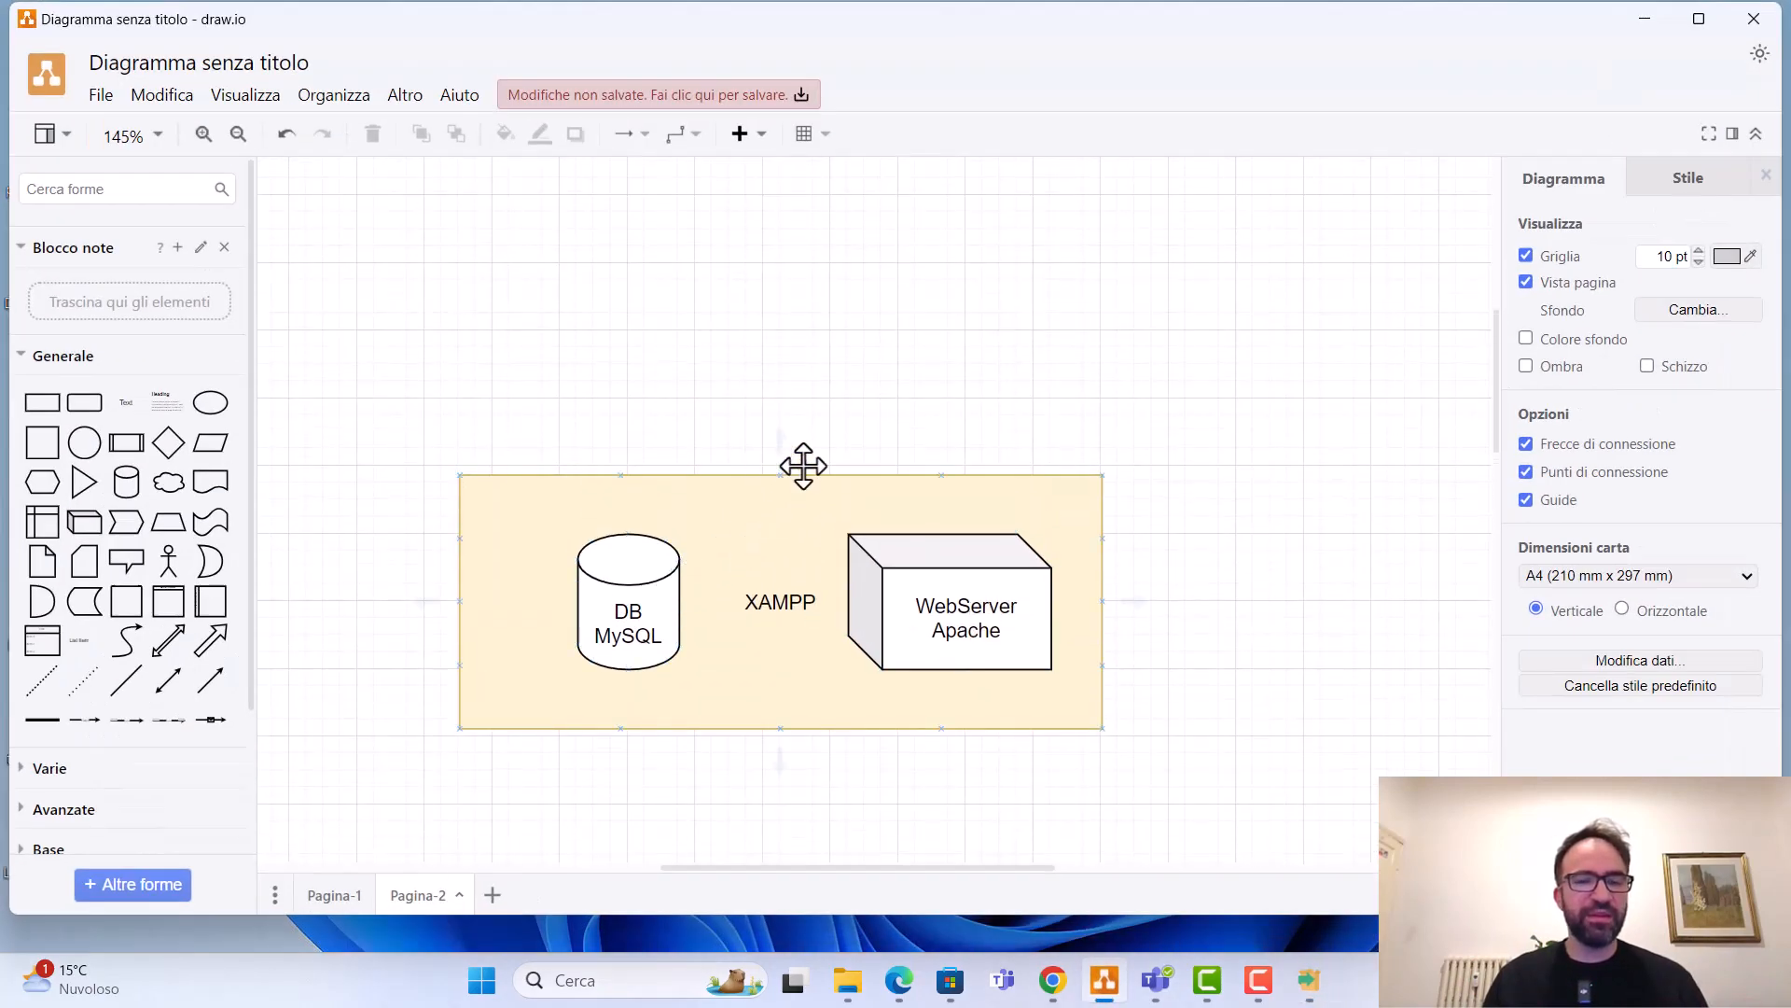
click(812, 540)
drag(1072, 540, 1079, 524)
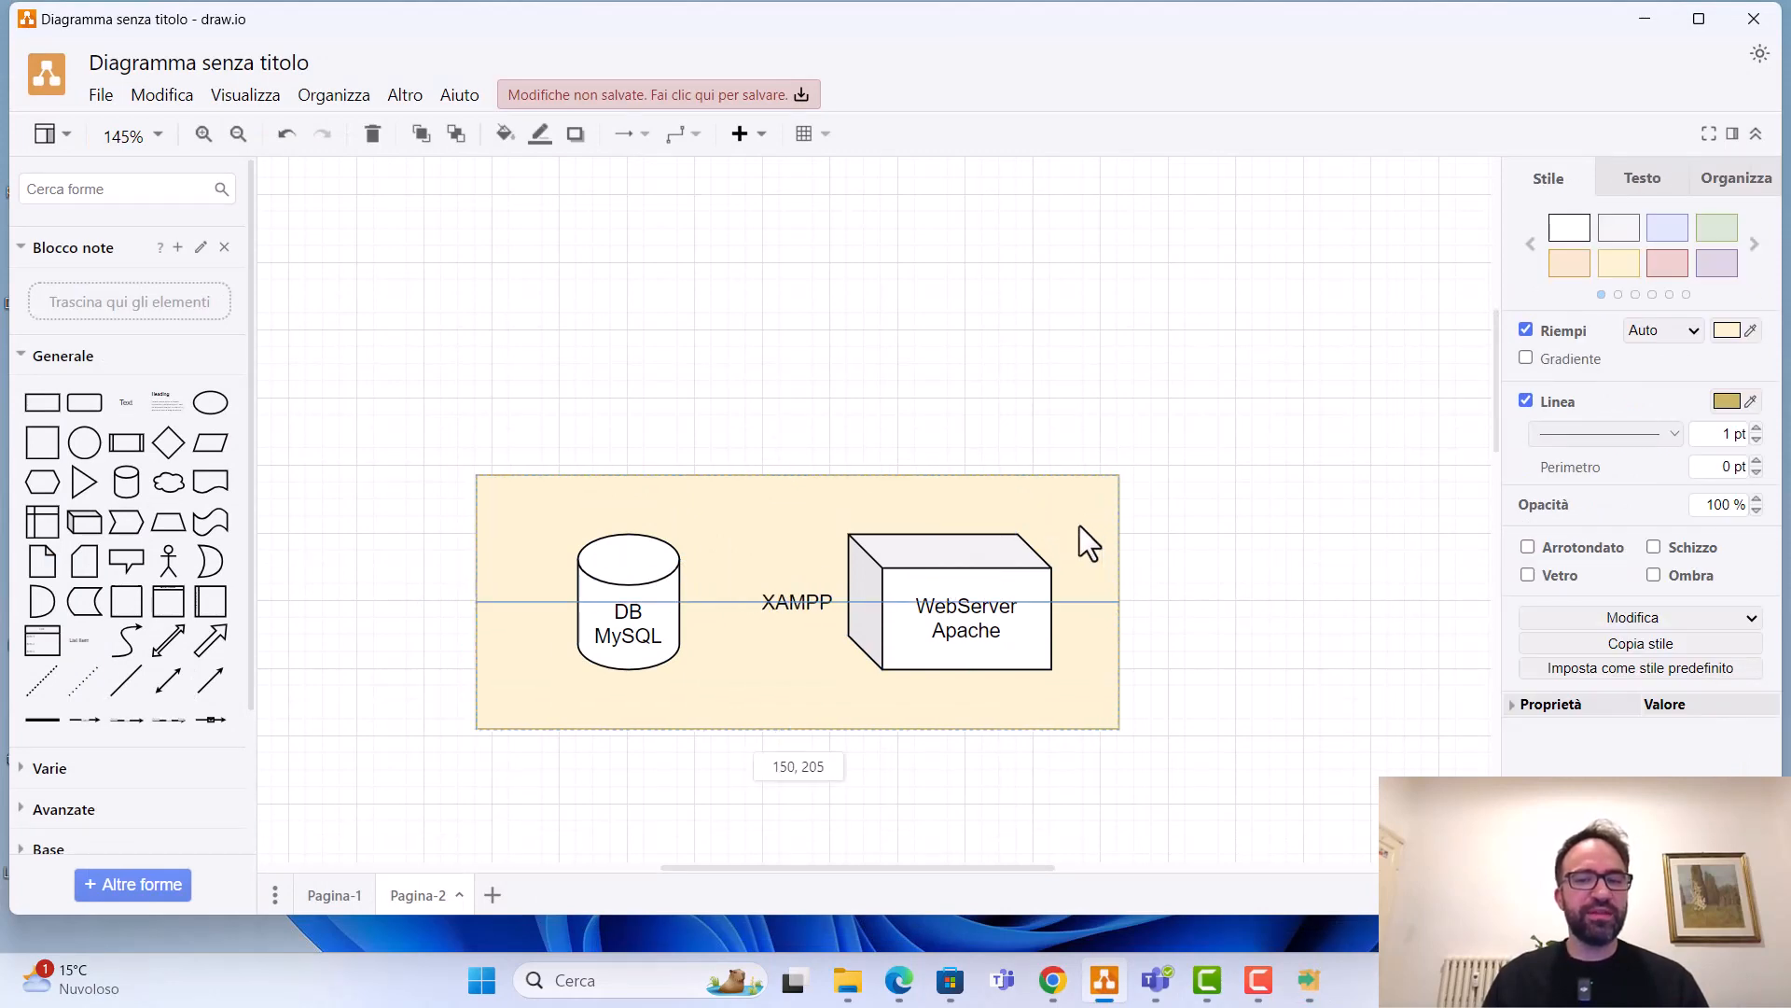
- Add a rectangle labelled "phpMyAdmin" on top of the WebServer Apache cube and extend the XAMPP container upward around it
click(1018, 576)
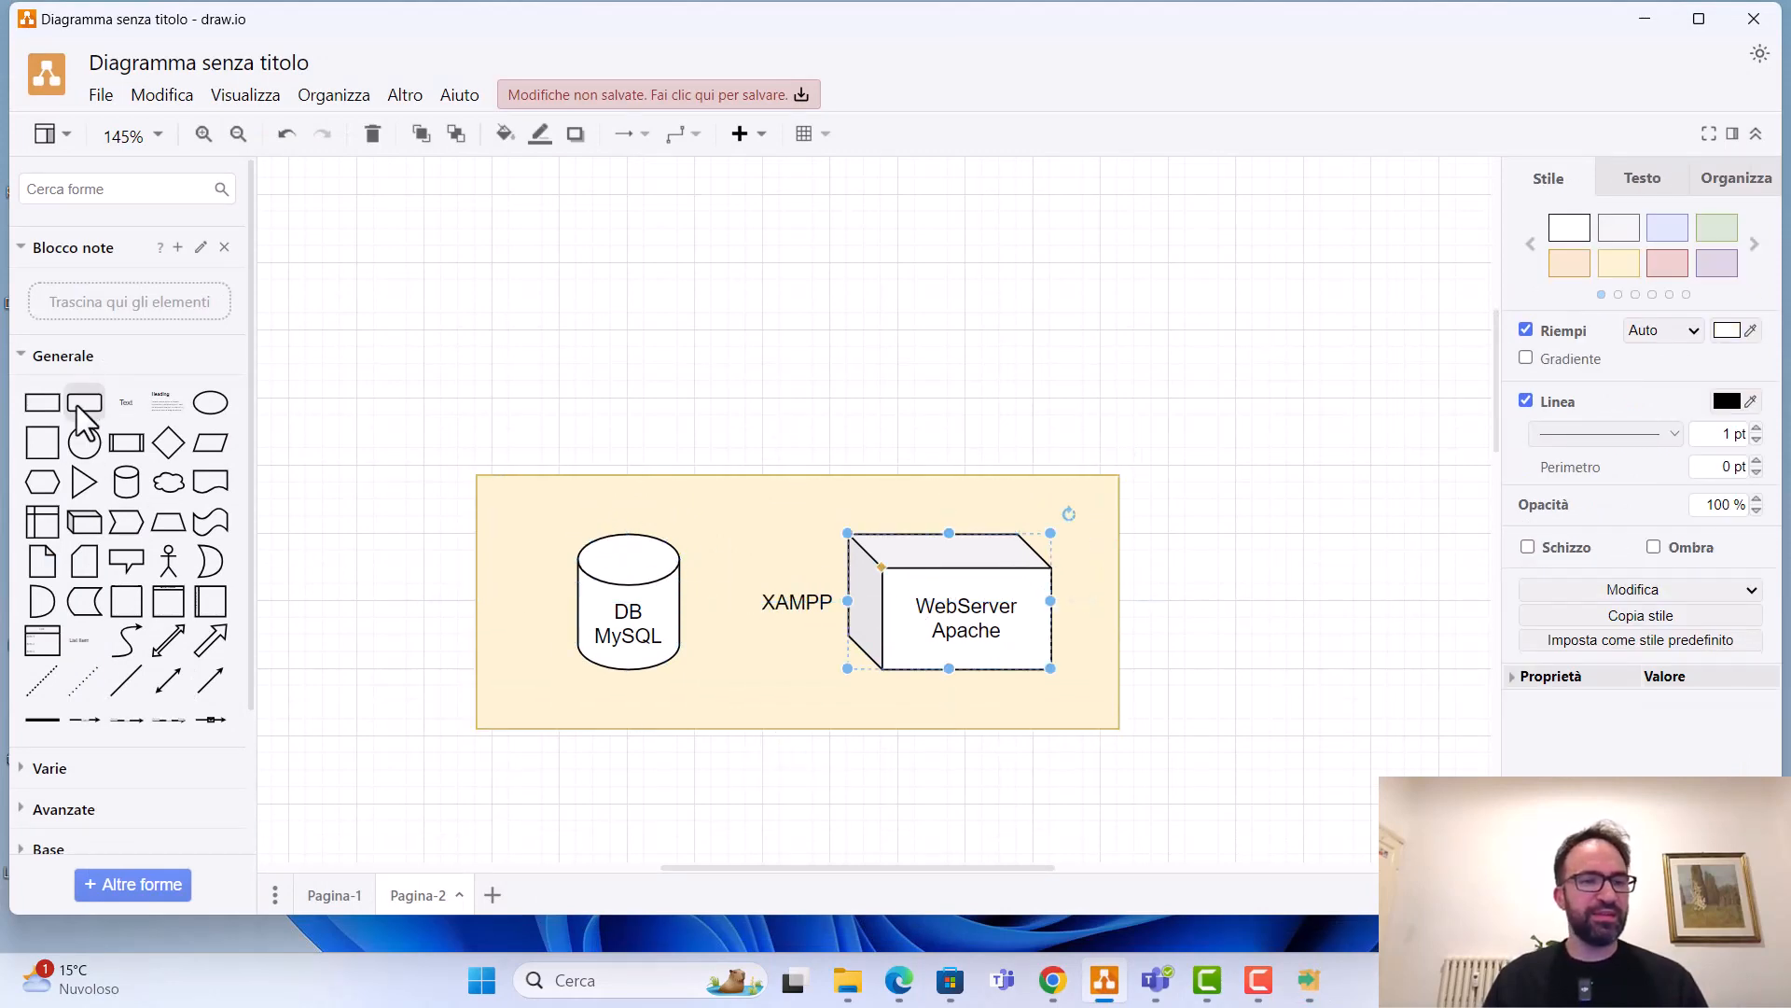
drag(42, 402, 847, 481)
drag(1026, 482, 1018, 482)
click(835, 523)
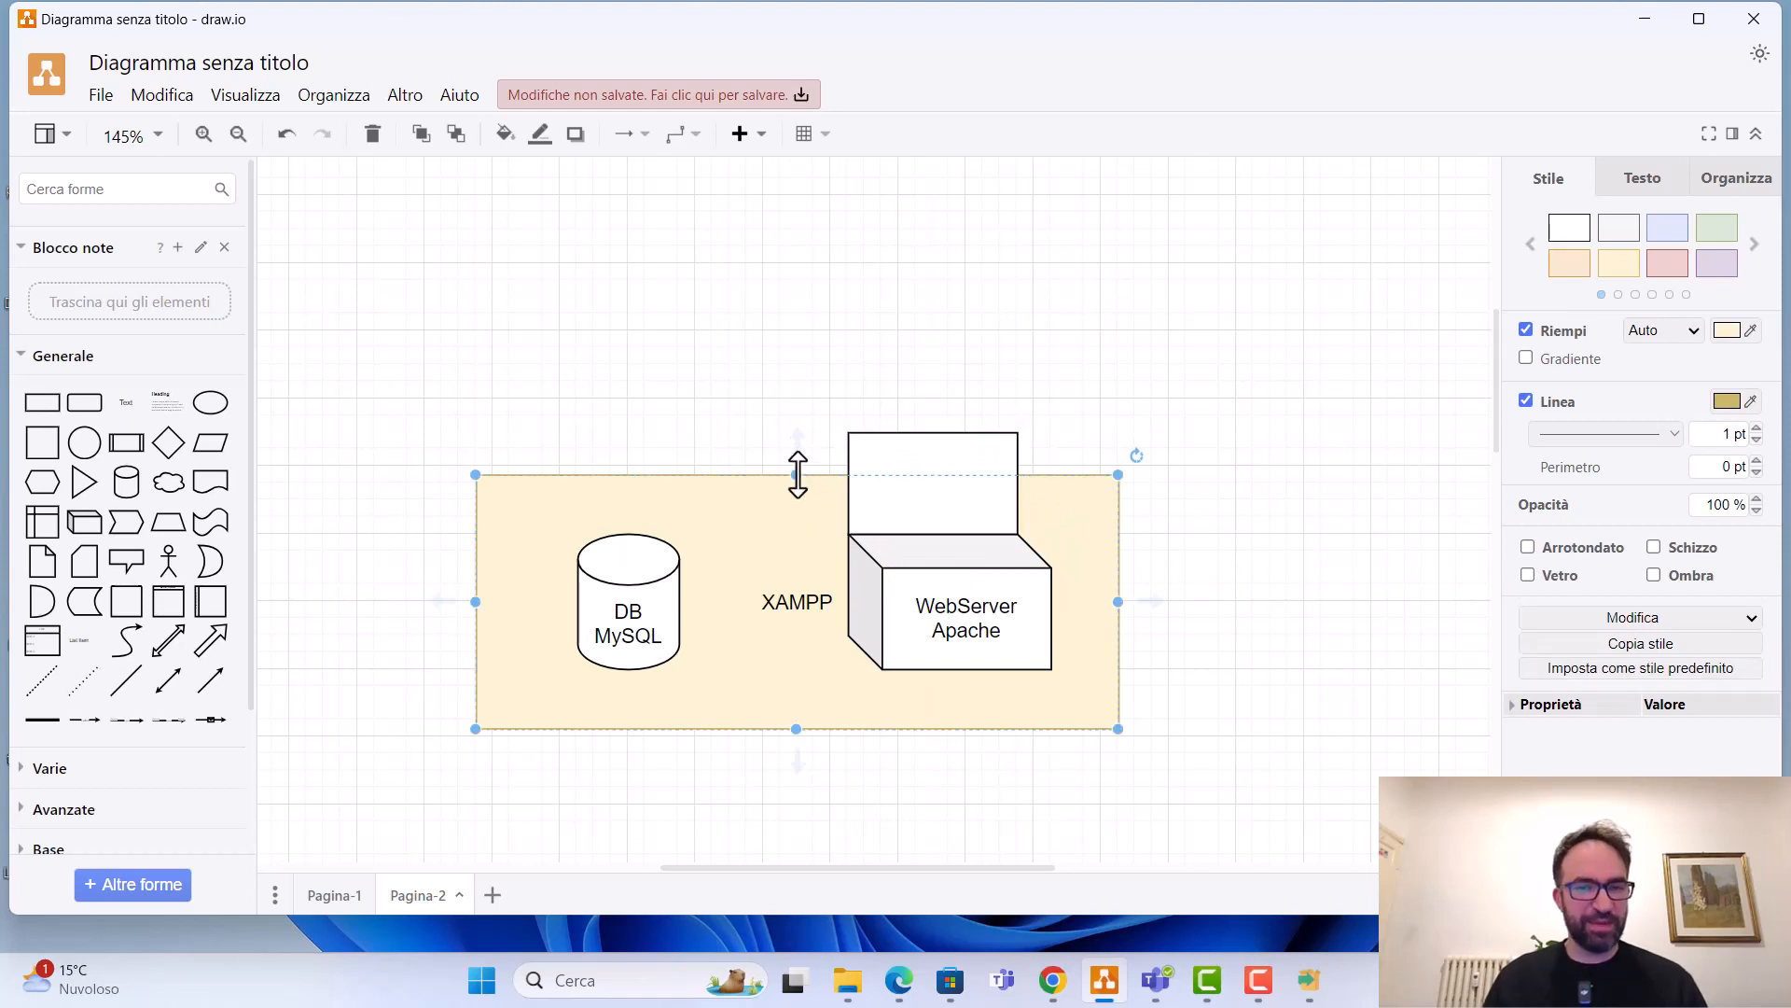
drag(796, 475, 797, 364)
click(971, 503)
text(P)
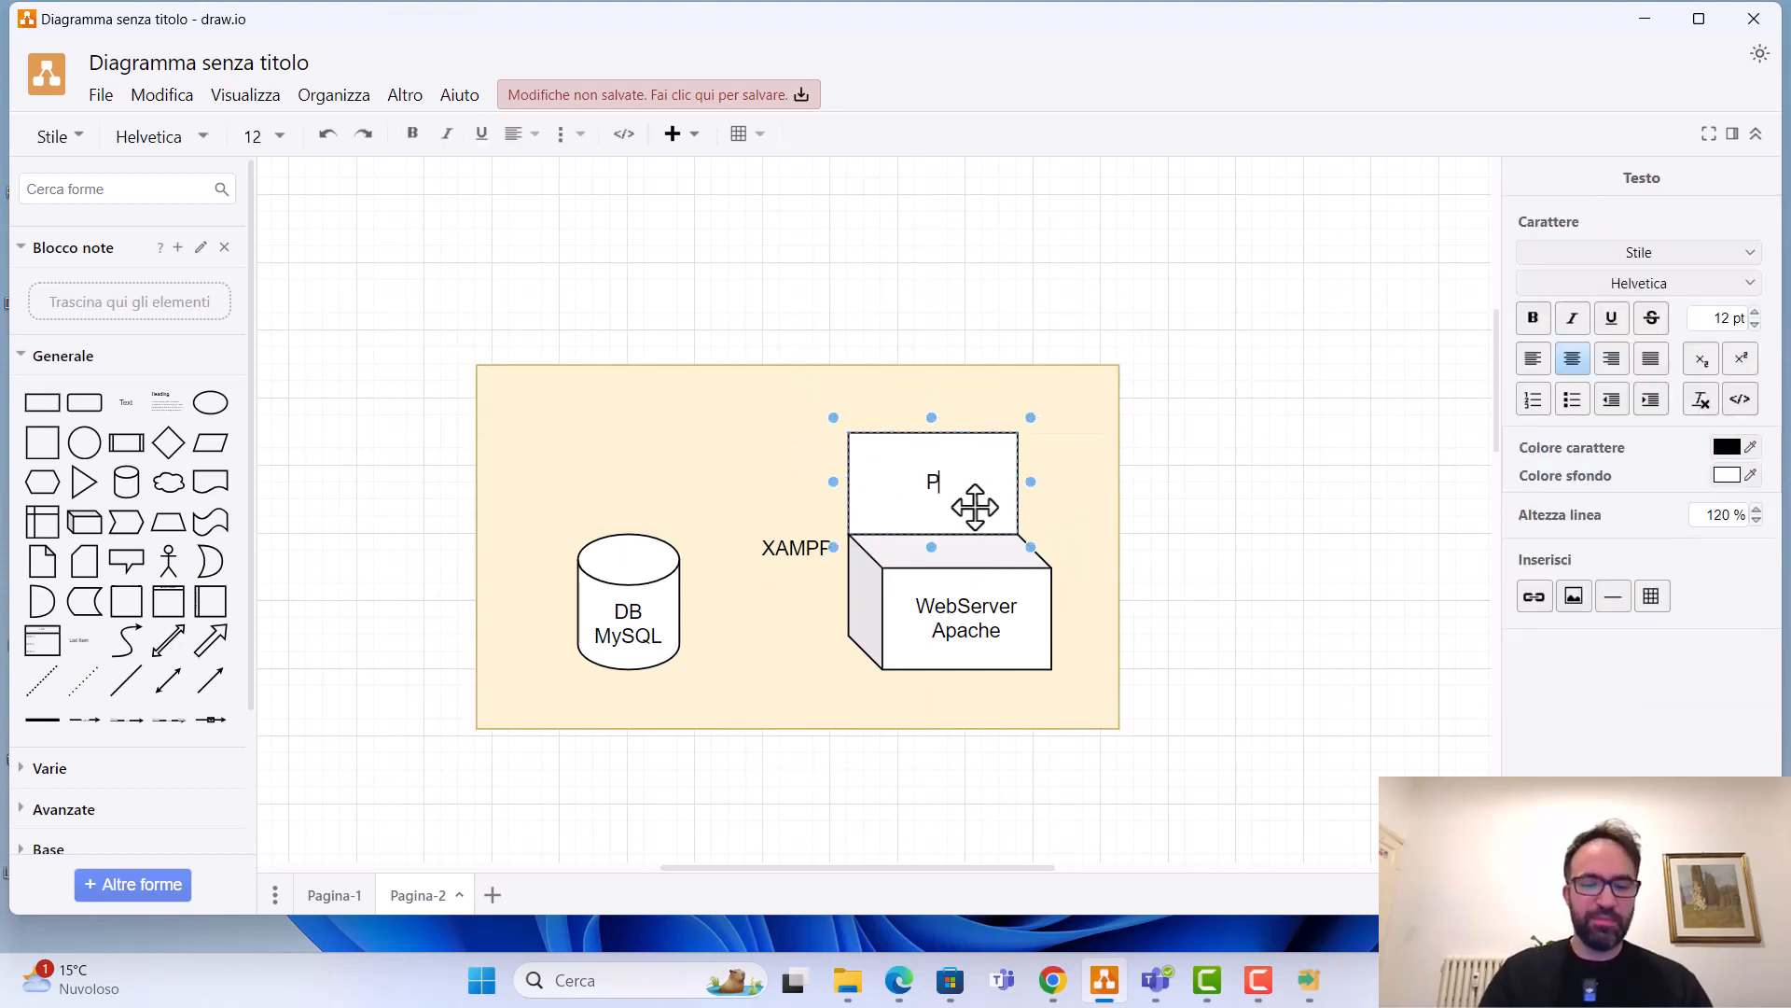
text(hpMyAdmin)
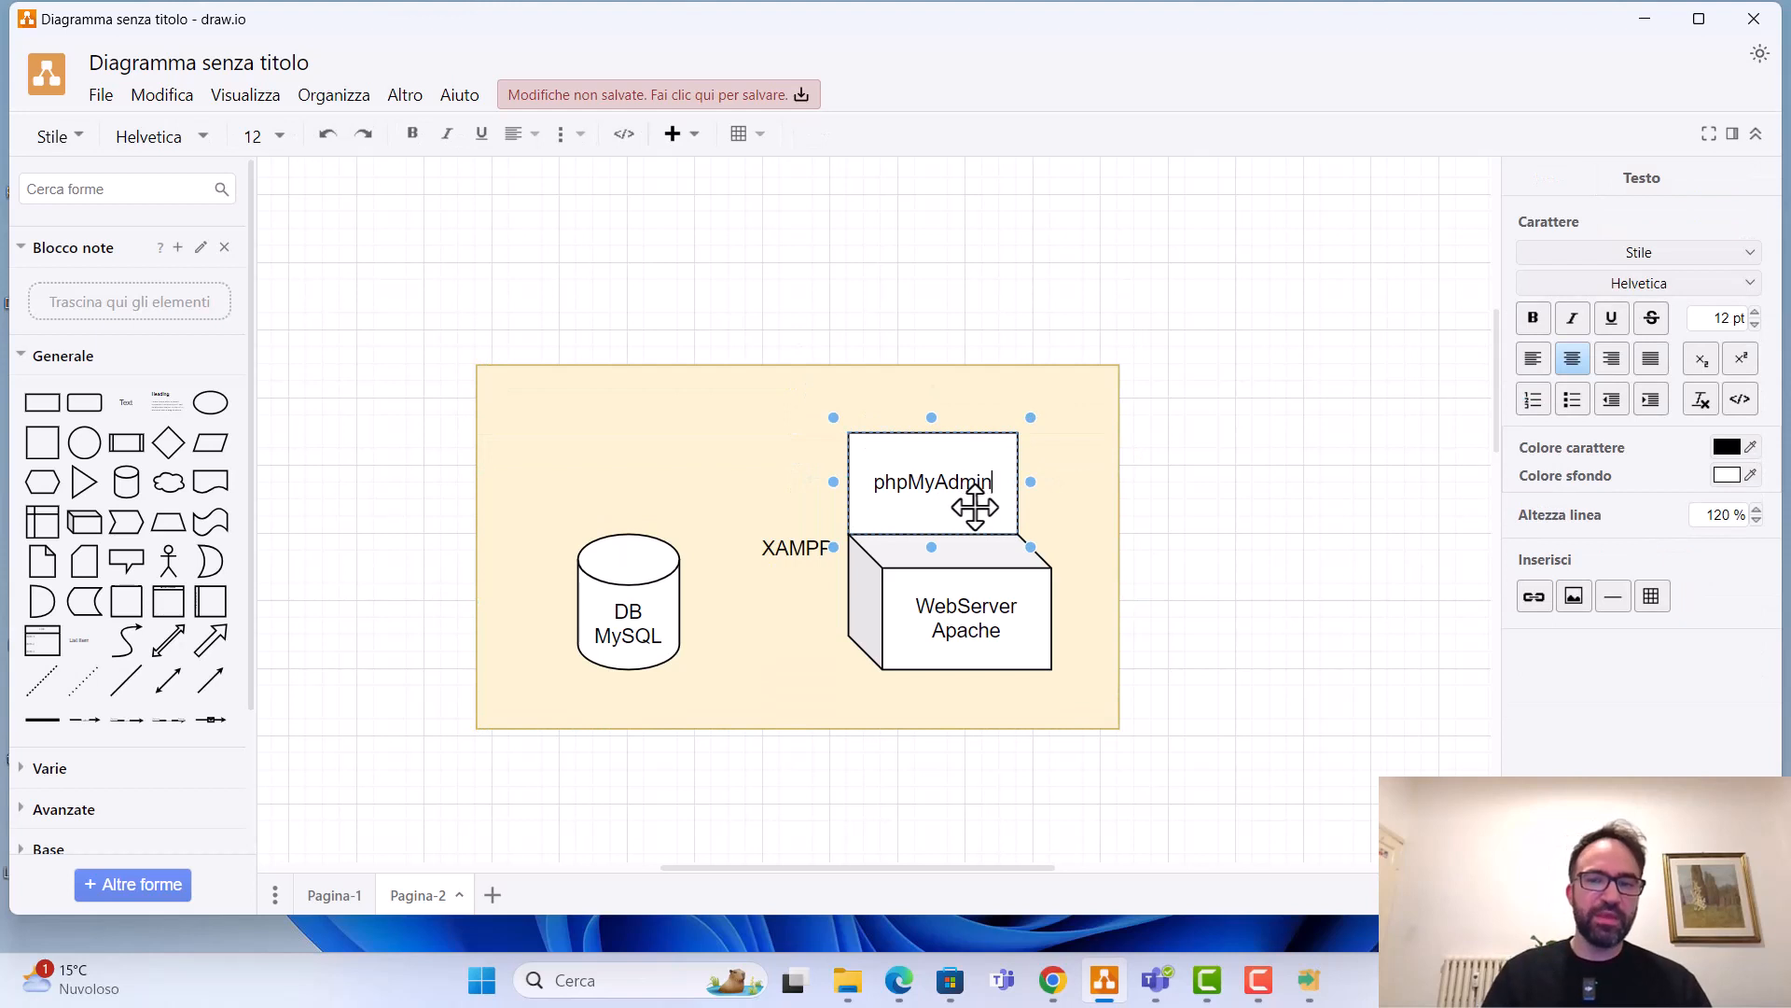
click(982, 313)
- Add an actor figure above the XAMPP container, labelled "Browser" followed by the person's first name
drag(169, 561, 927, 218)
double_click(928, 220)
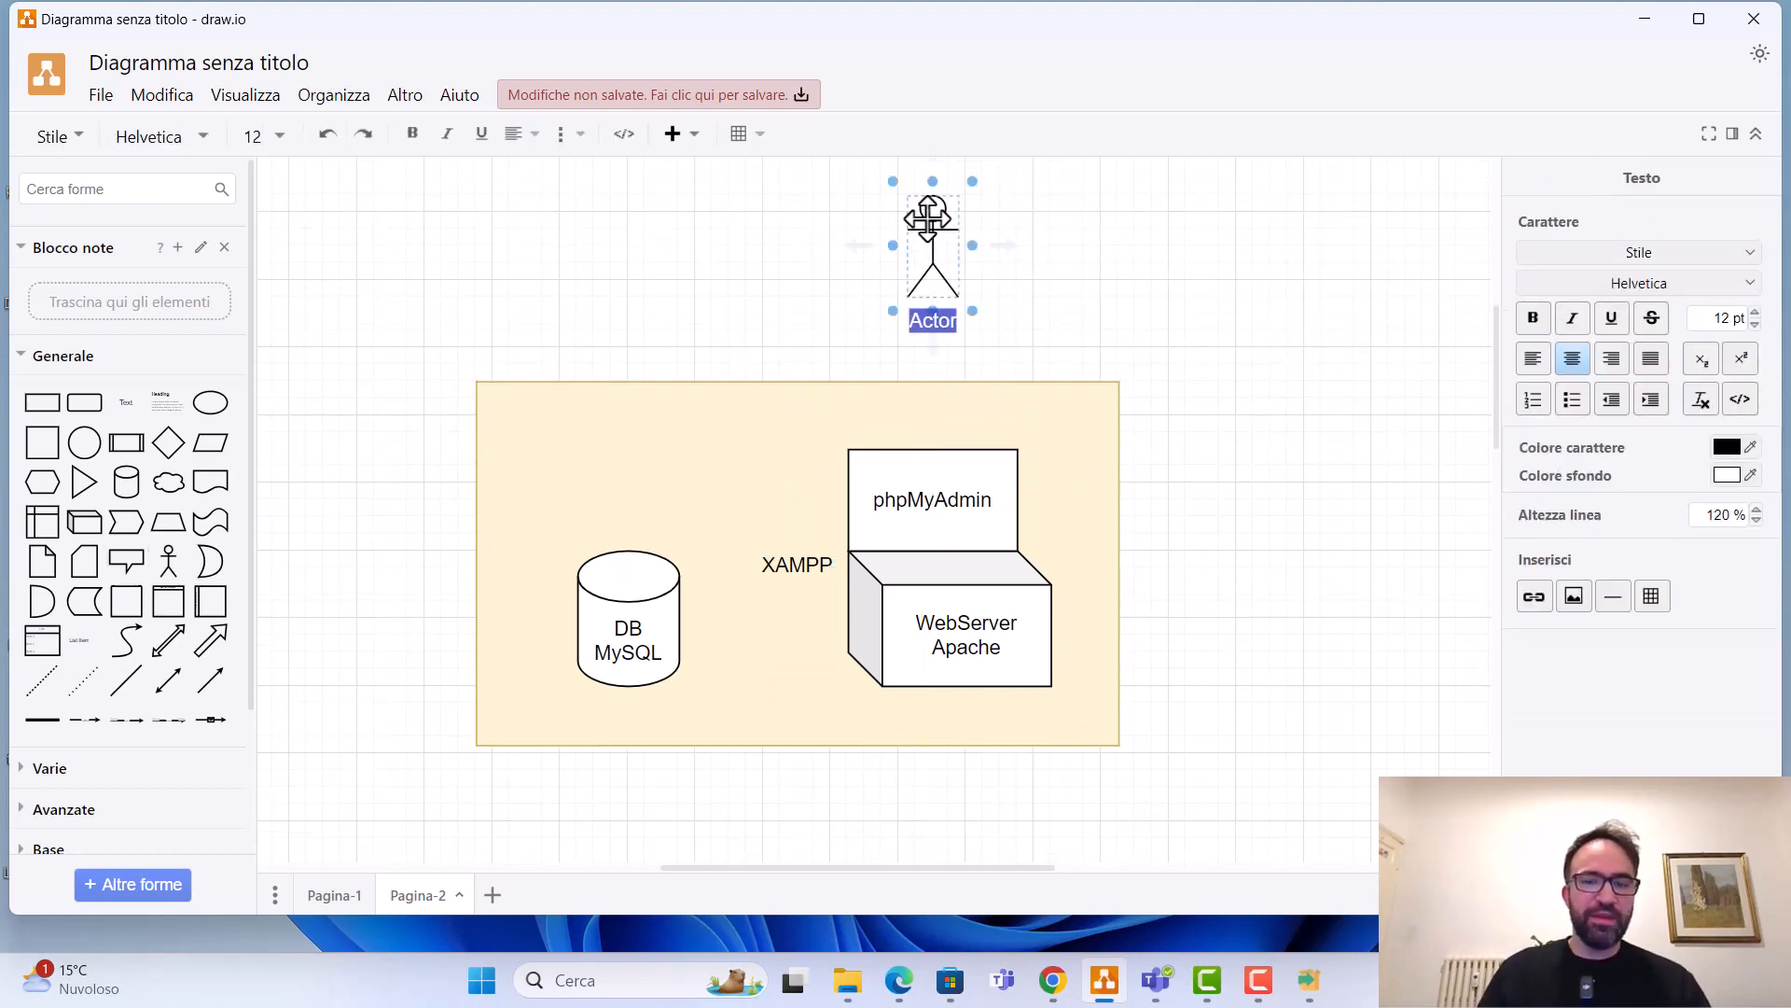
text(Browser )
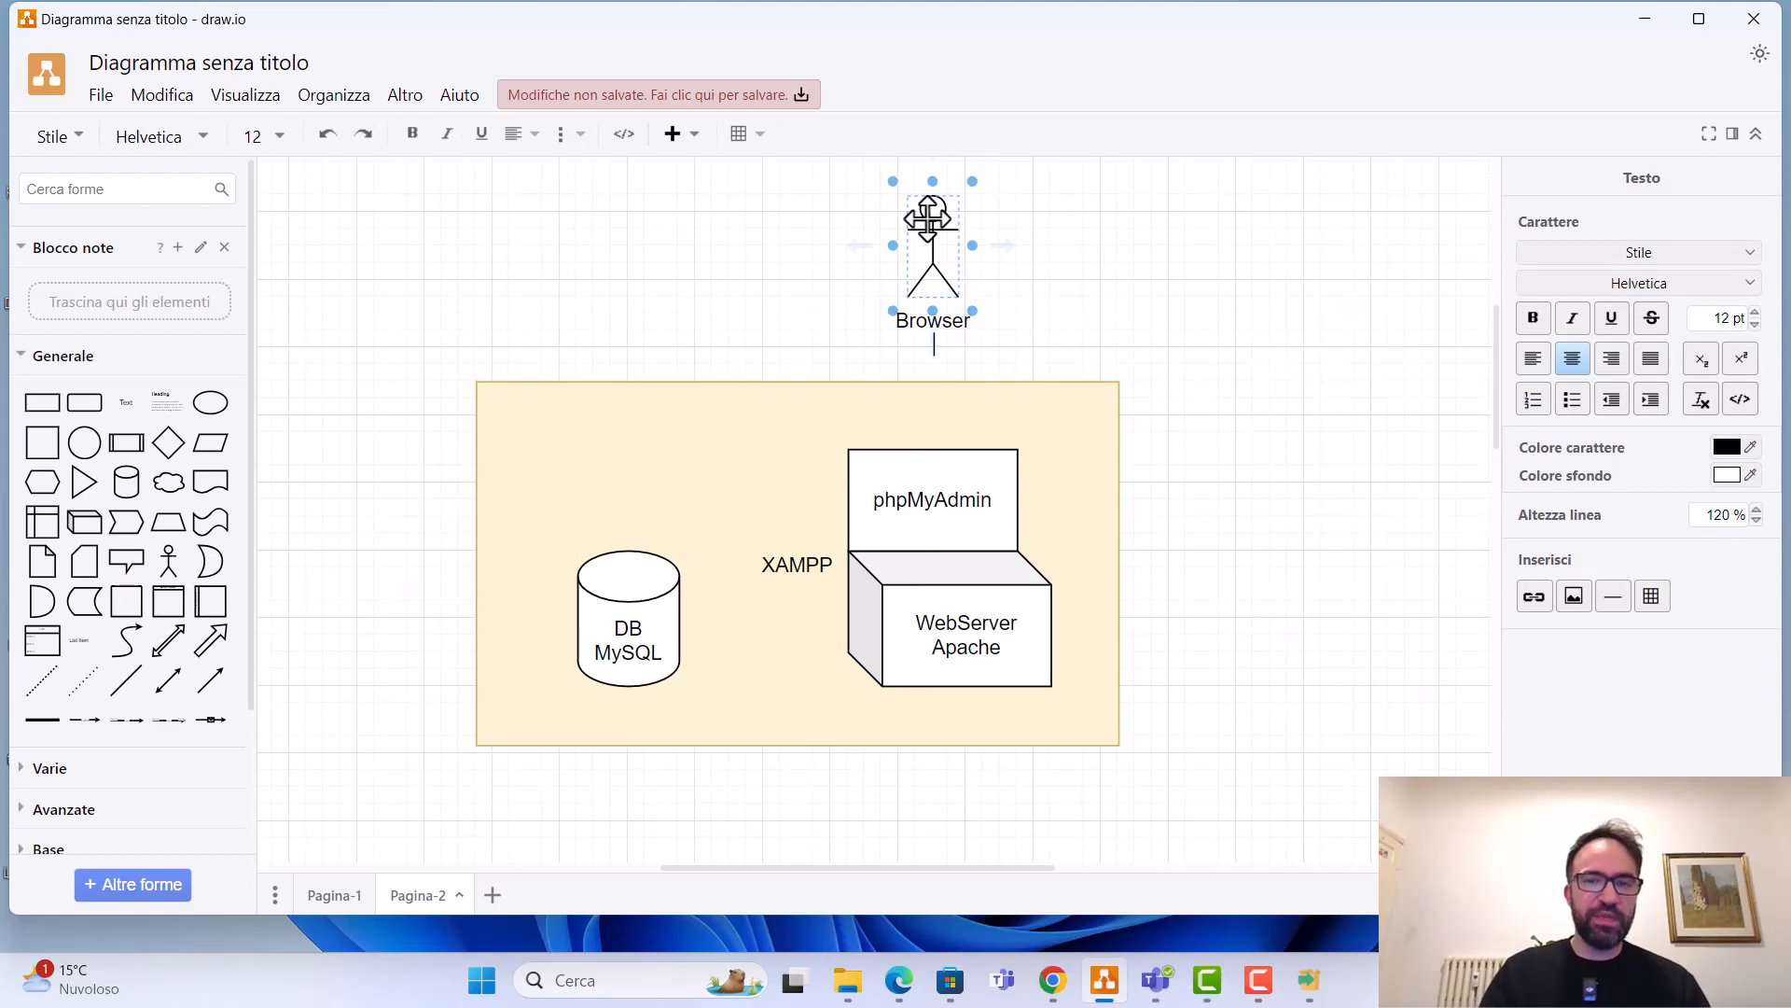
text(Pino)
- Draw connector arrows from the actor to phpMyAdmin and from phpMyAdmin to the DB MySQL cylinder
click(937, 241)
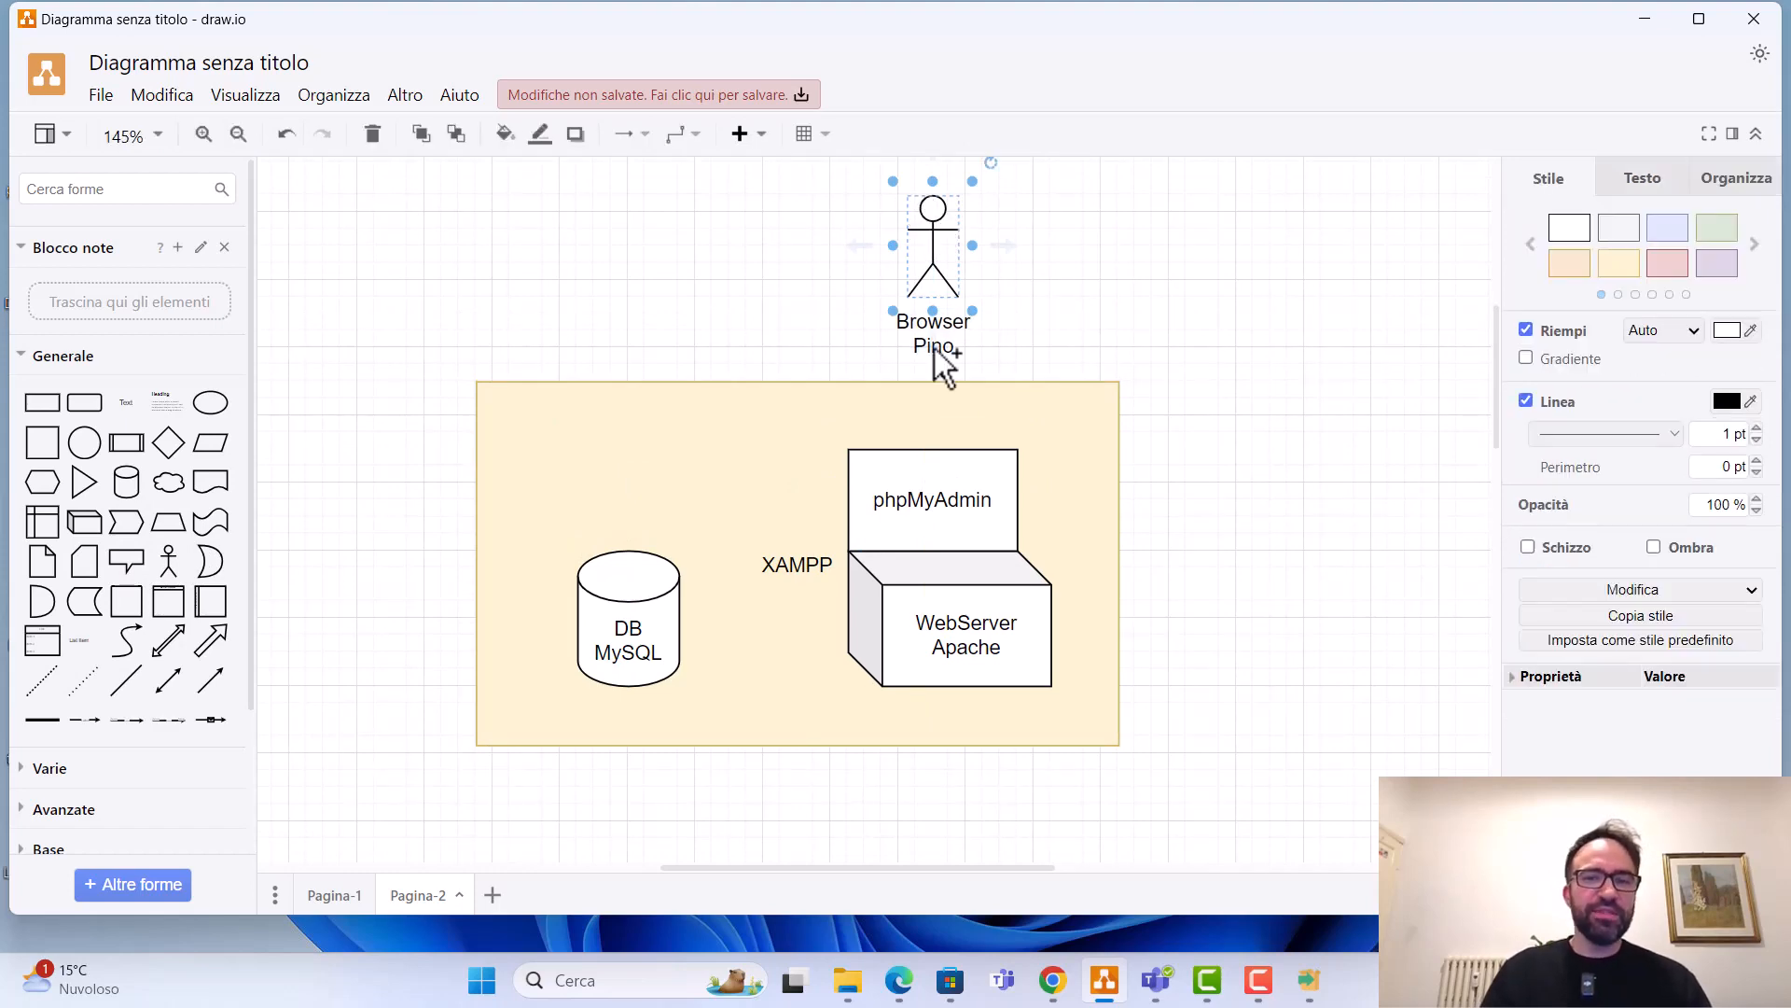
mouse_move(933, 350)
drag(932, 349, 932, 474)
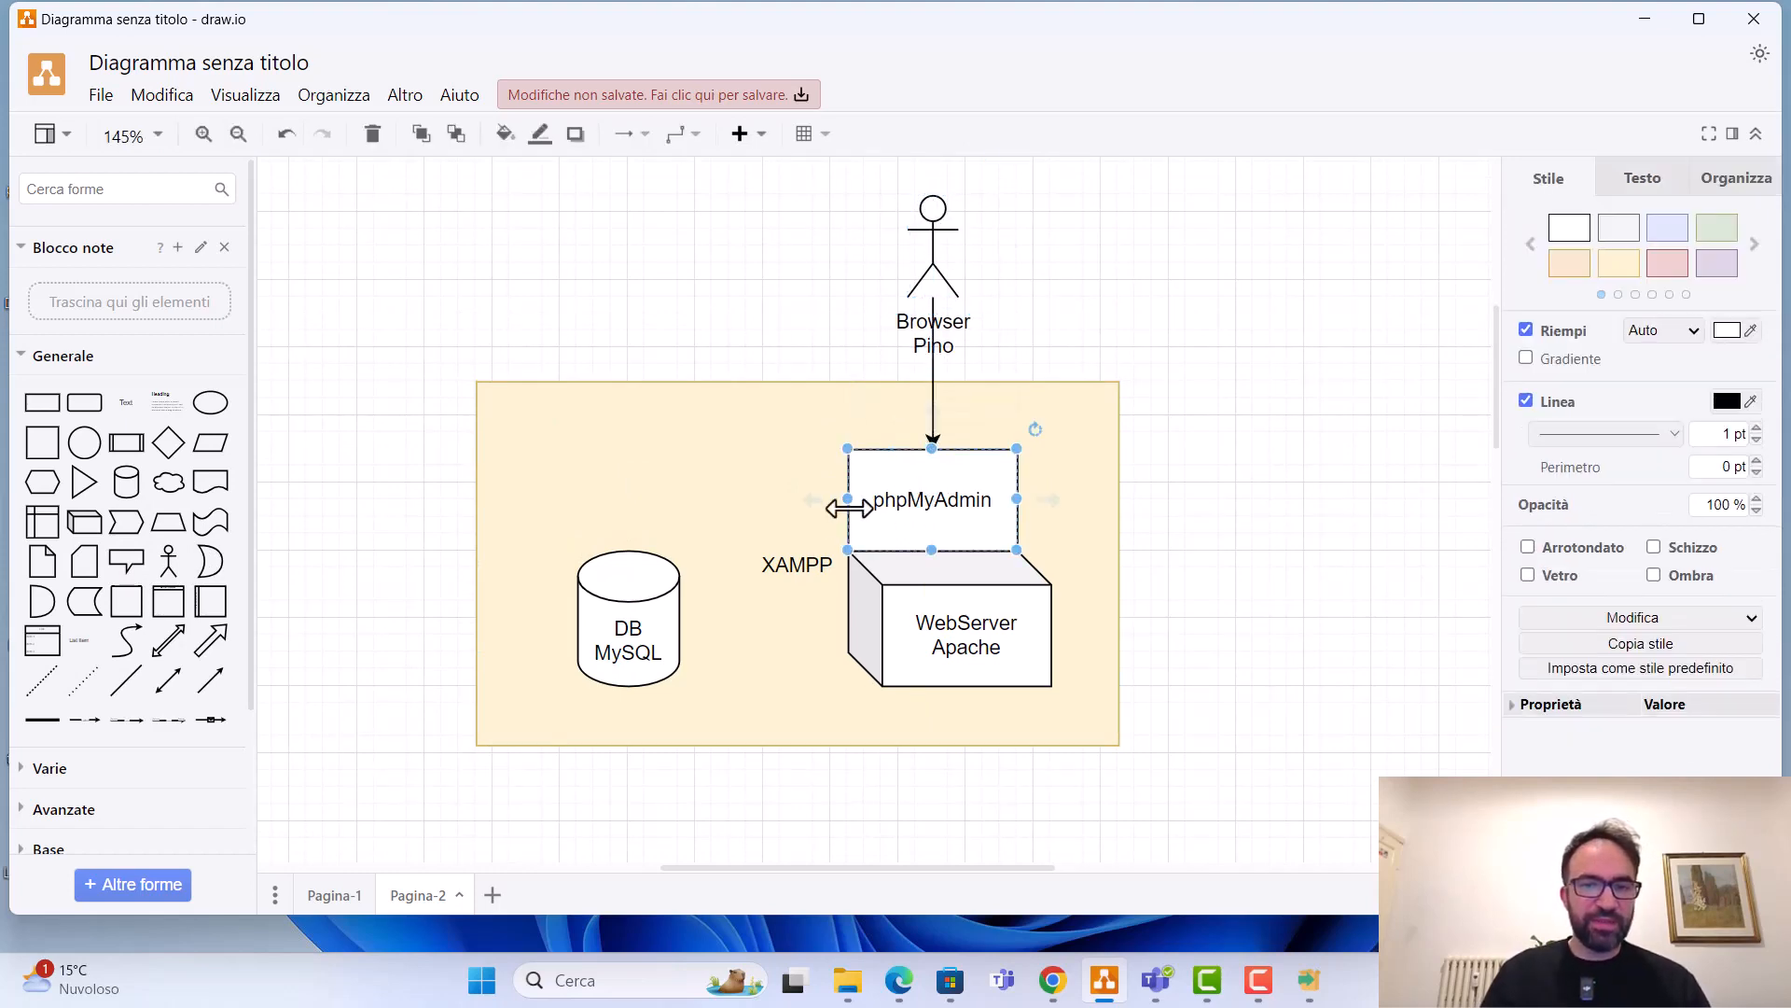
drag(839, 508, 689, 617)
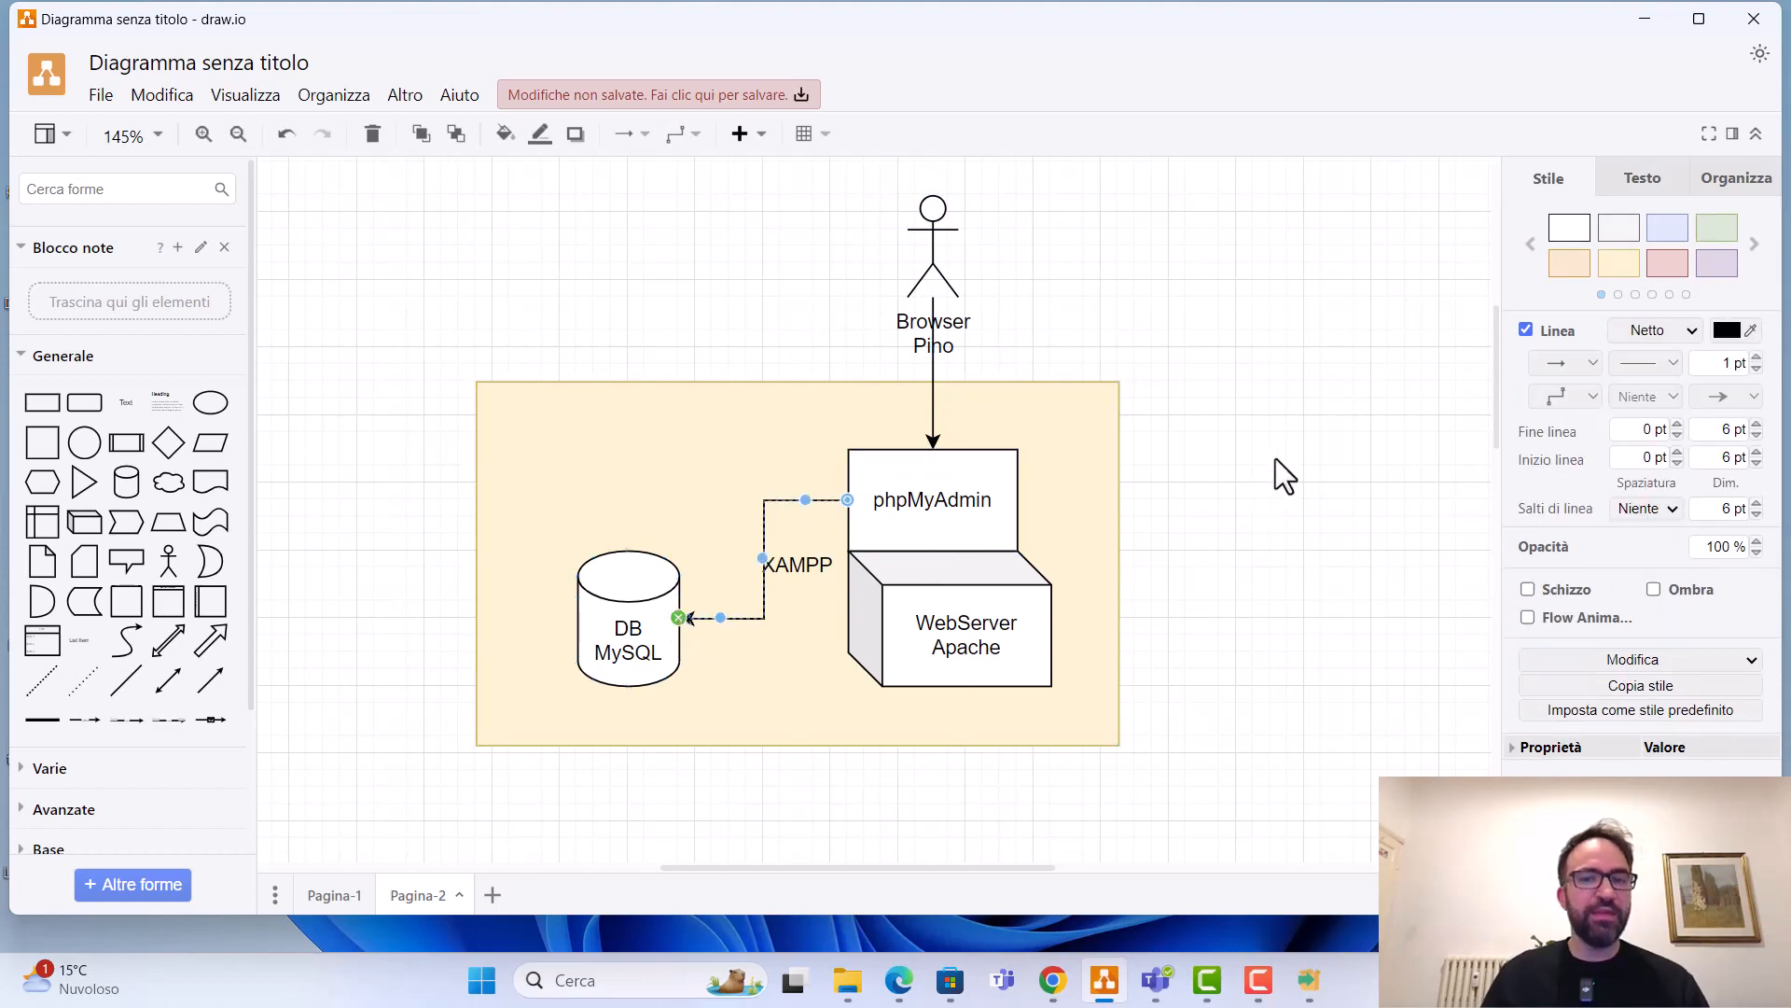
- Switch to the XAMPP setup wizard and accept C:\xampp as the installation folder
click(1270, 503)
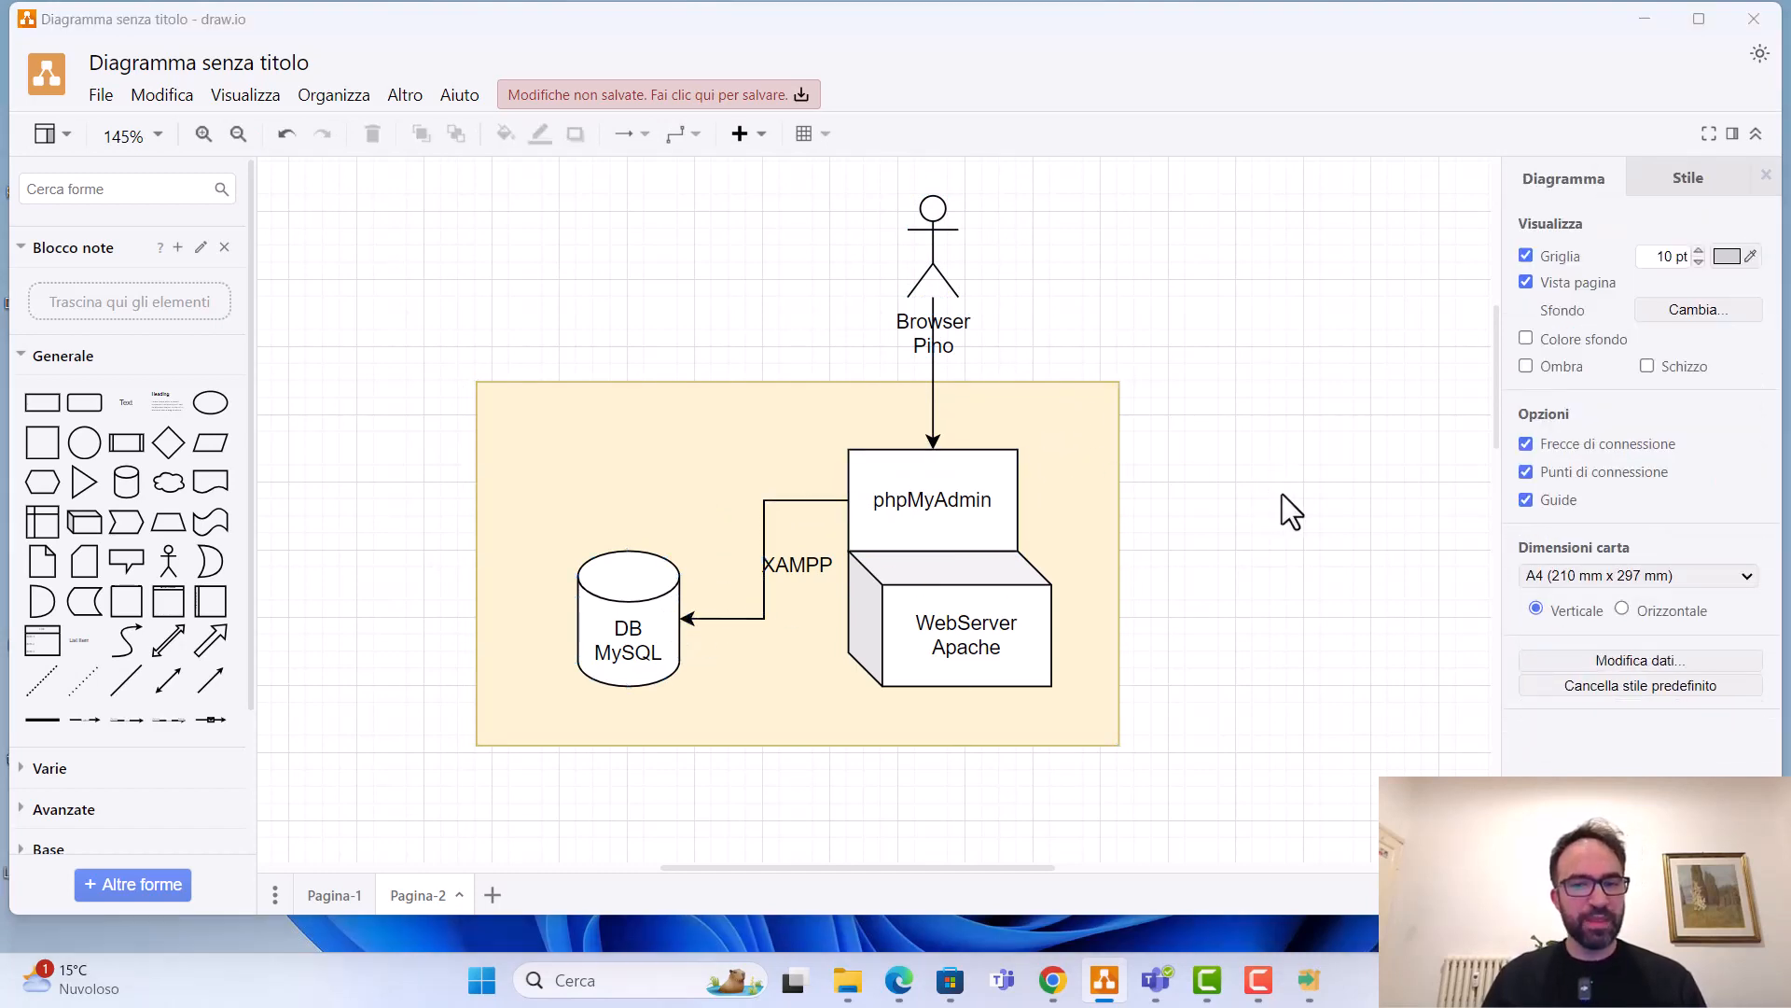
key(alt+Tab)
click(1041, 709)
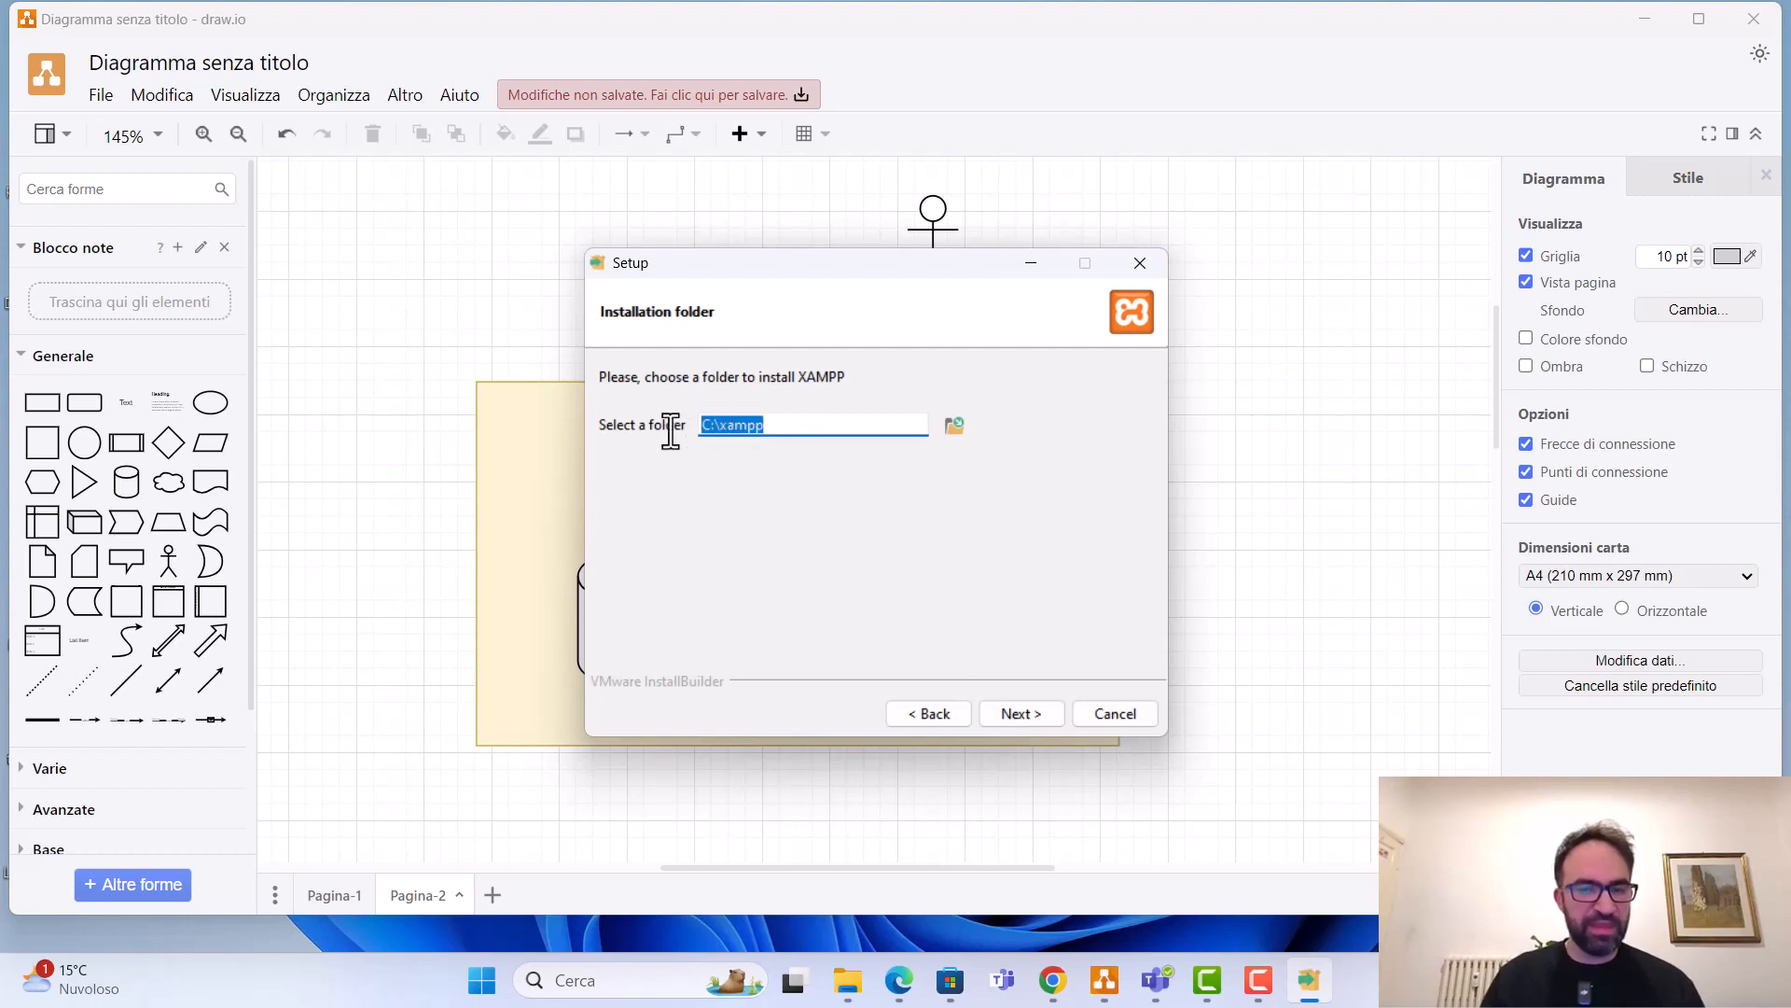
click(720, 428)
drag(710, 428, 701, 428)
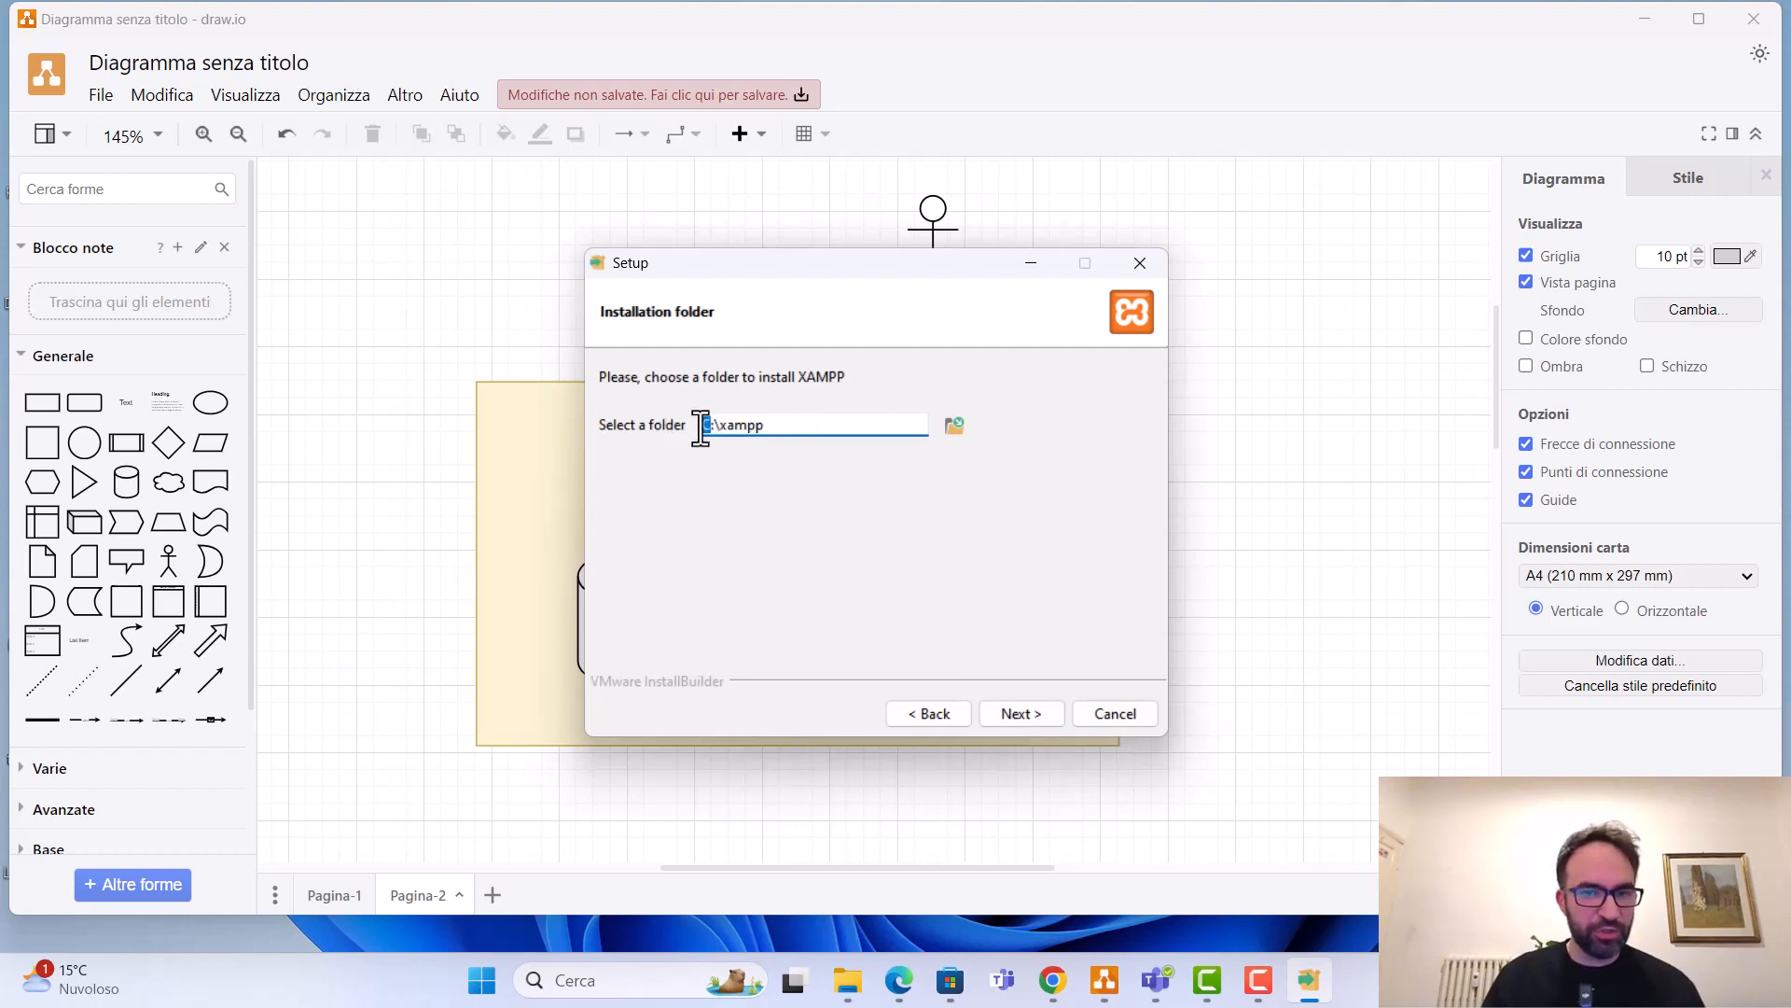
click(1023, 713)
- Keep English as the XAMPP Control Panel language and start the installation
click(865, 419)
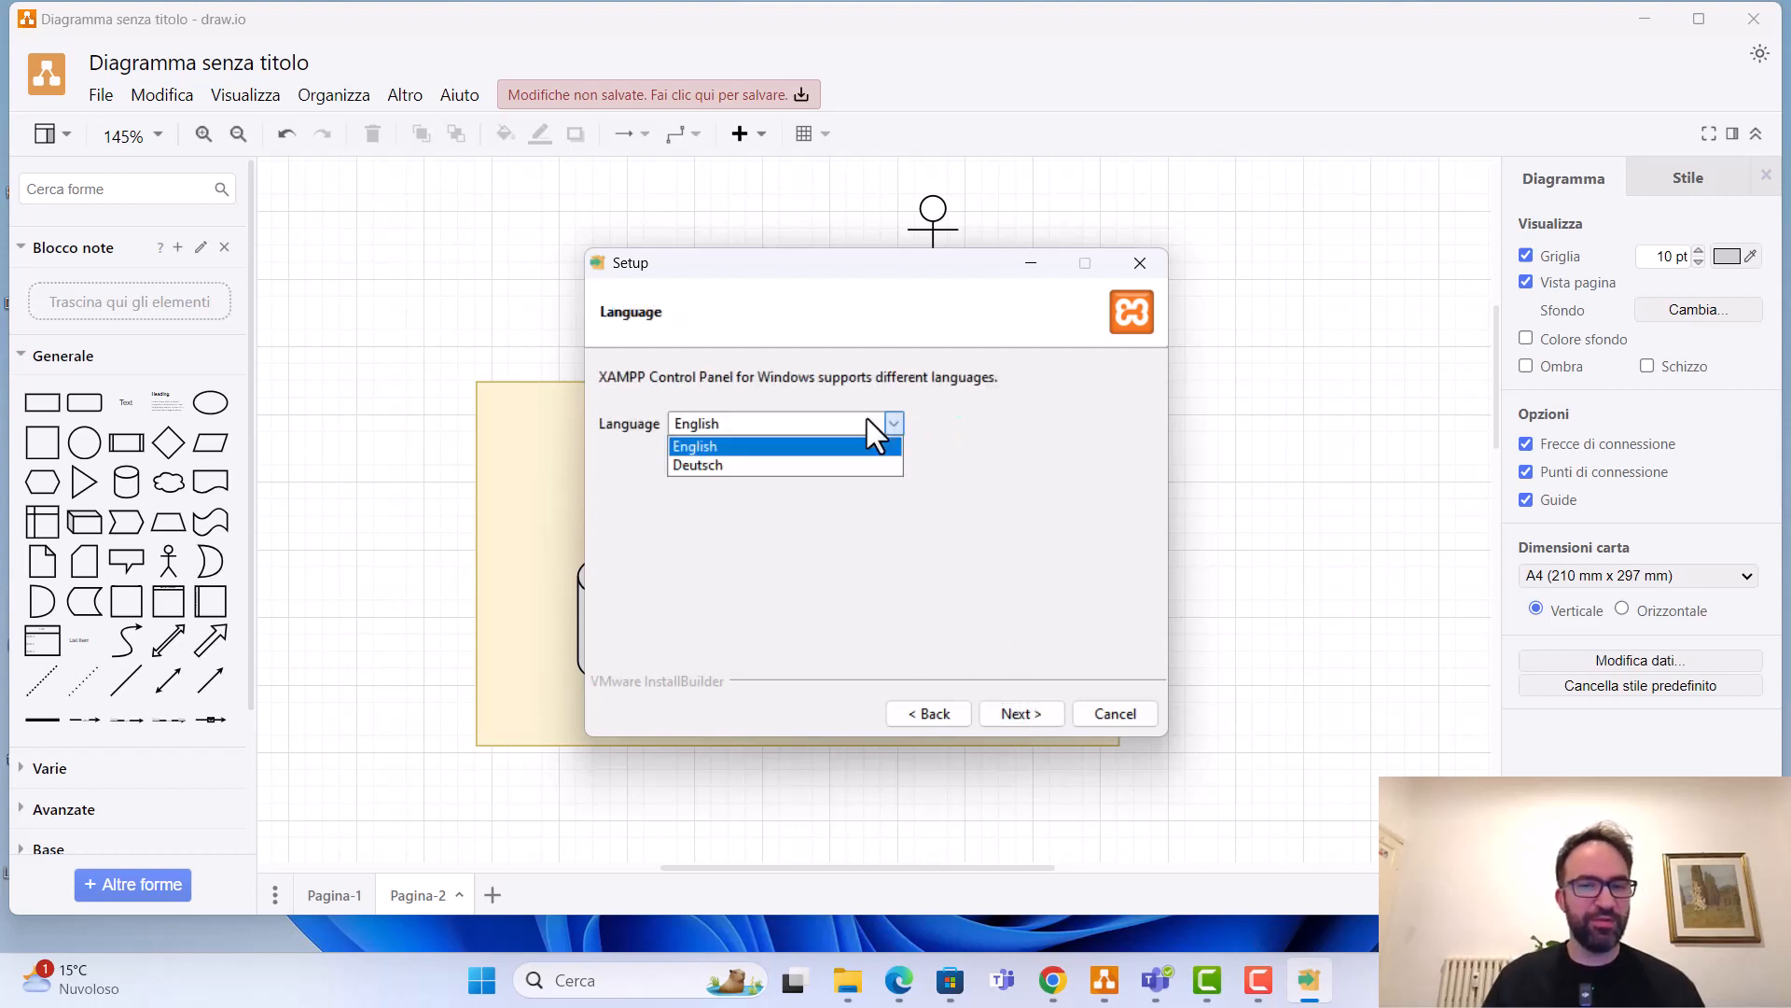
click(866, 418)
click(1021, 713)
click(1021, 713)
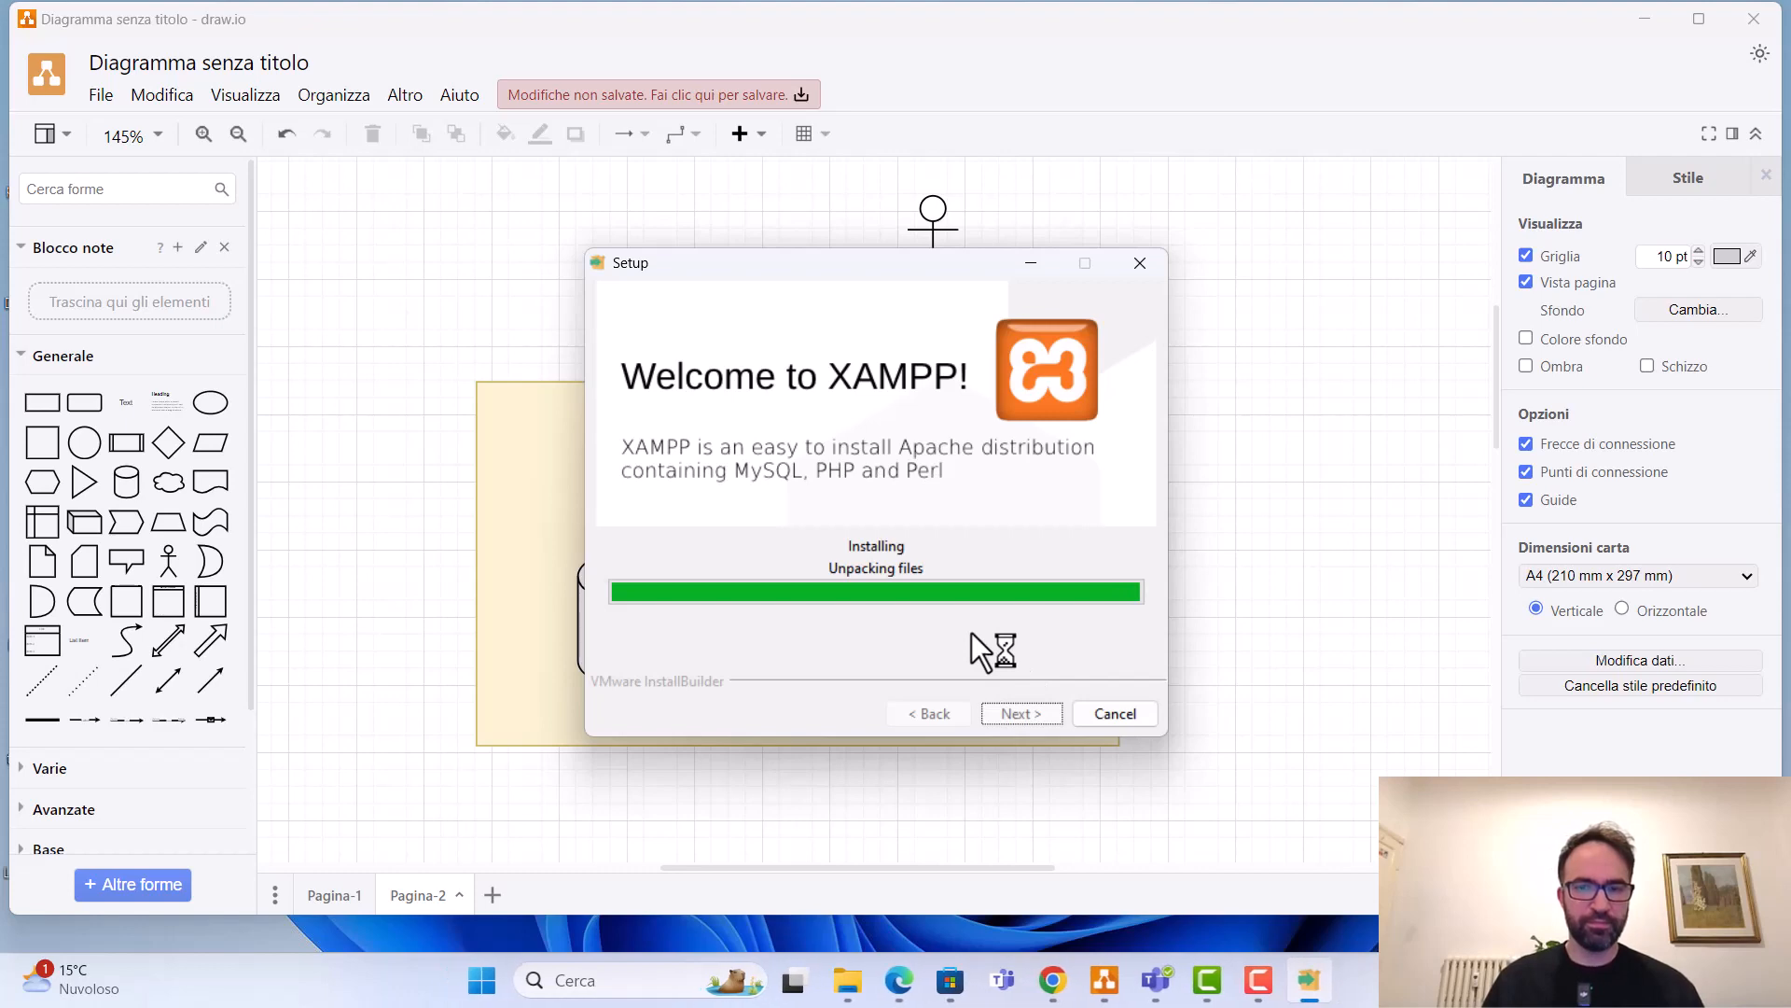
- Minimize the diagram window and finish the XAMPP setup with the option to start the Control Panel enabled
click(1646, 19)
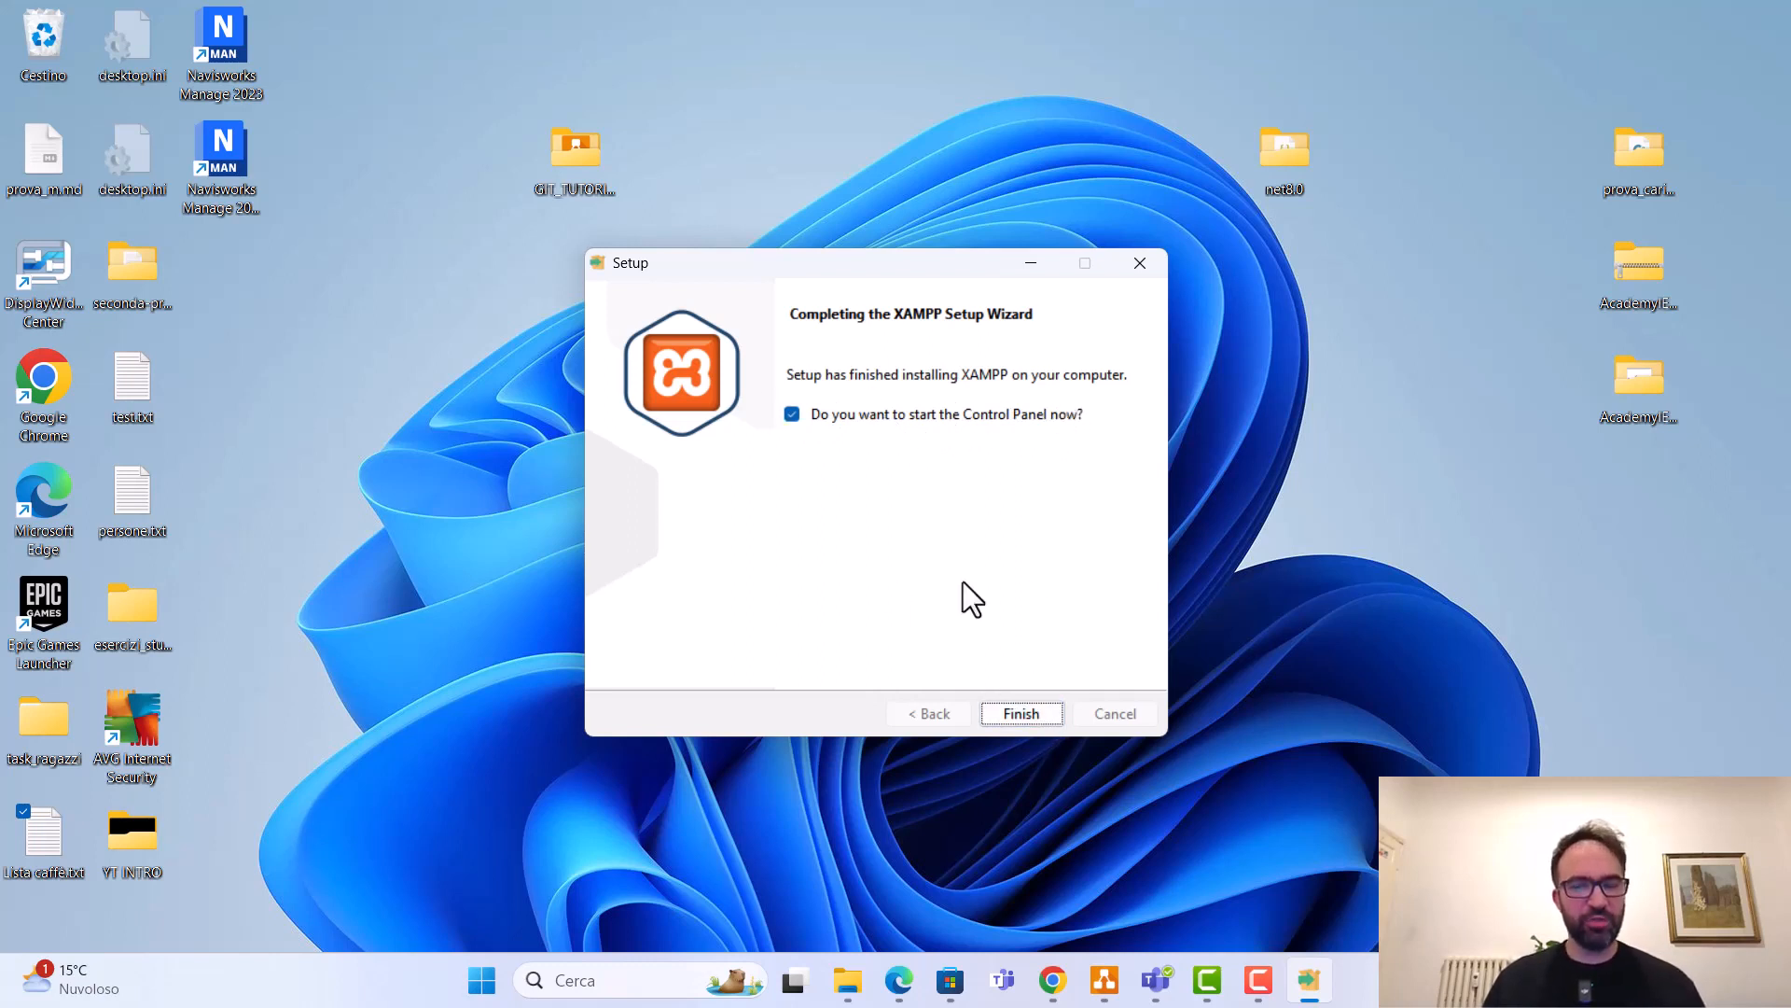
click(1022, 714)
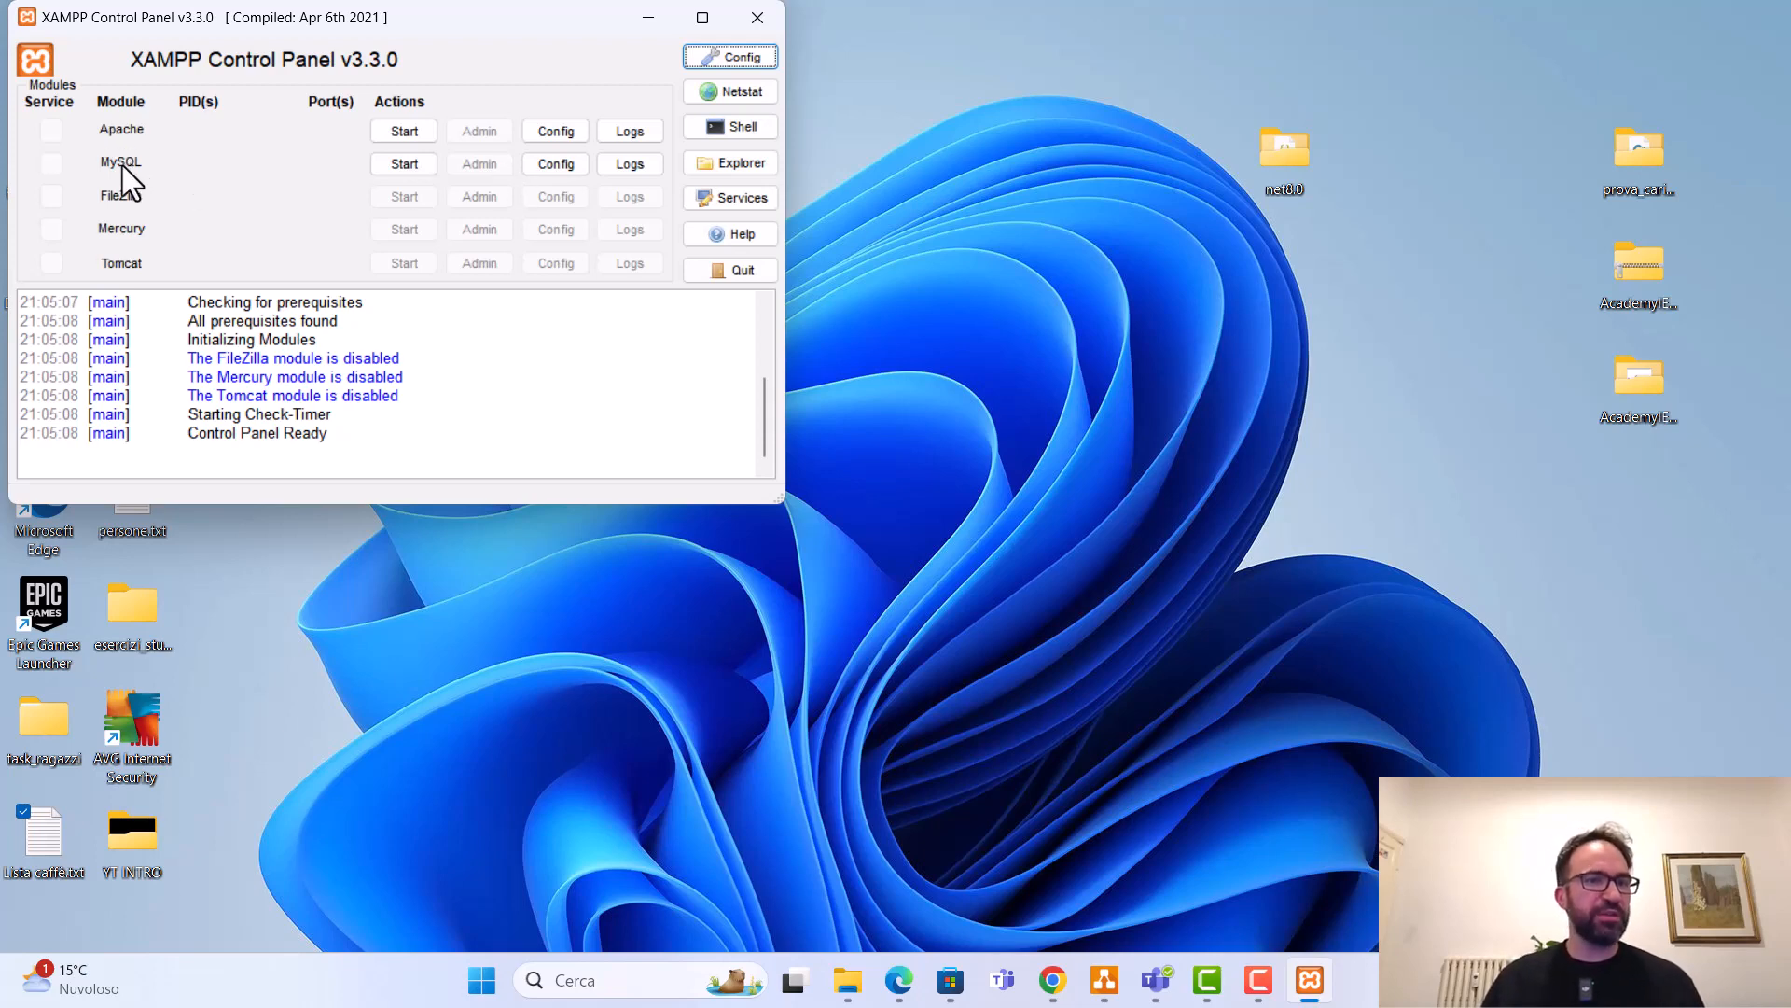
- Move the XAMPP Control Panel toward the middle of the desktop and start the Apache and MySQL modules
drag(373, 26, 706, 217)
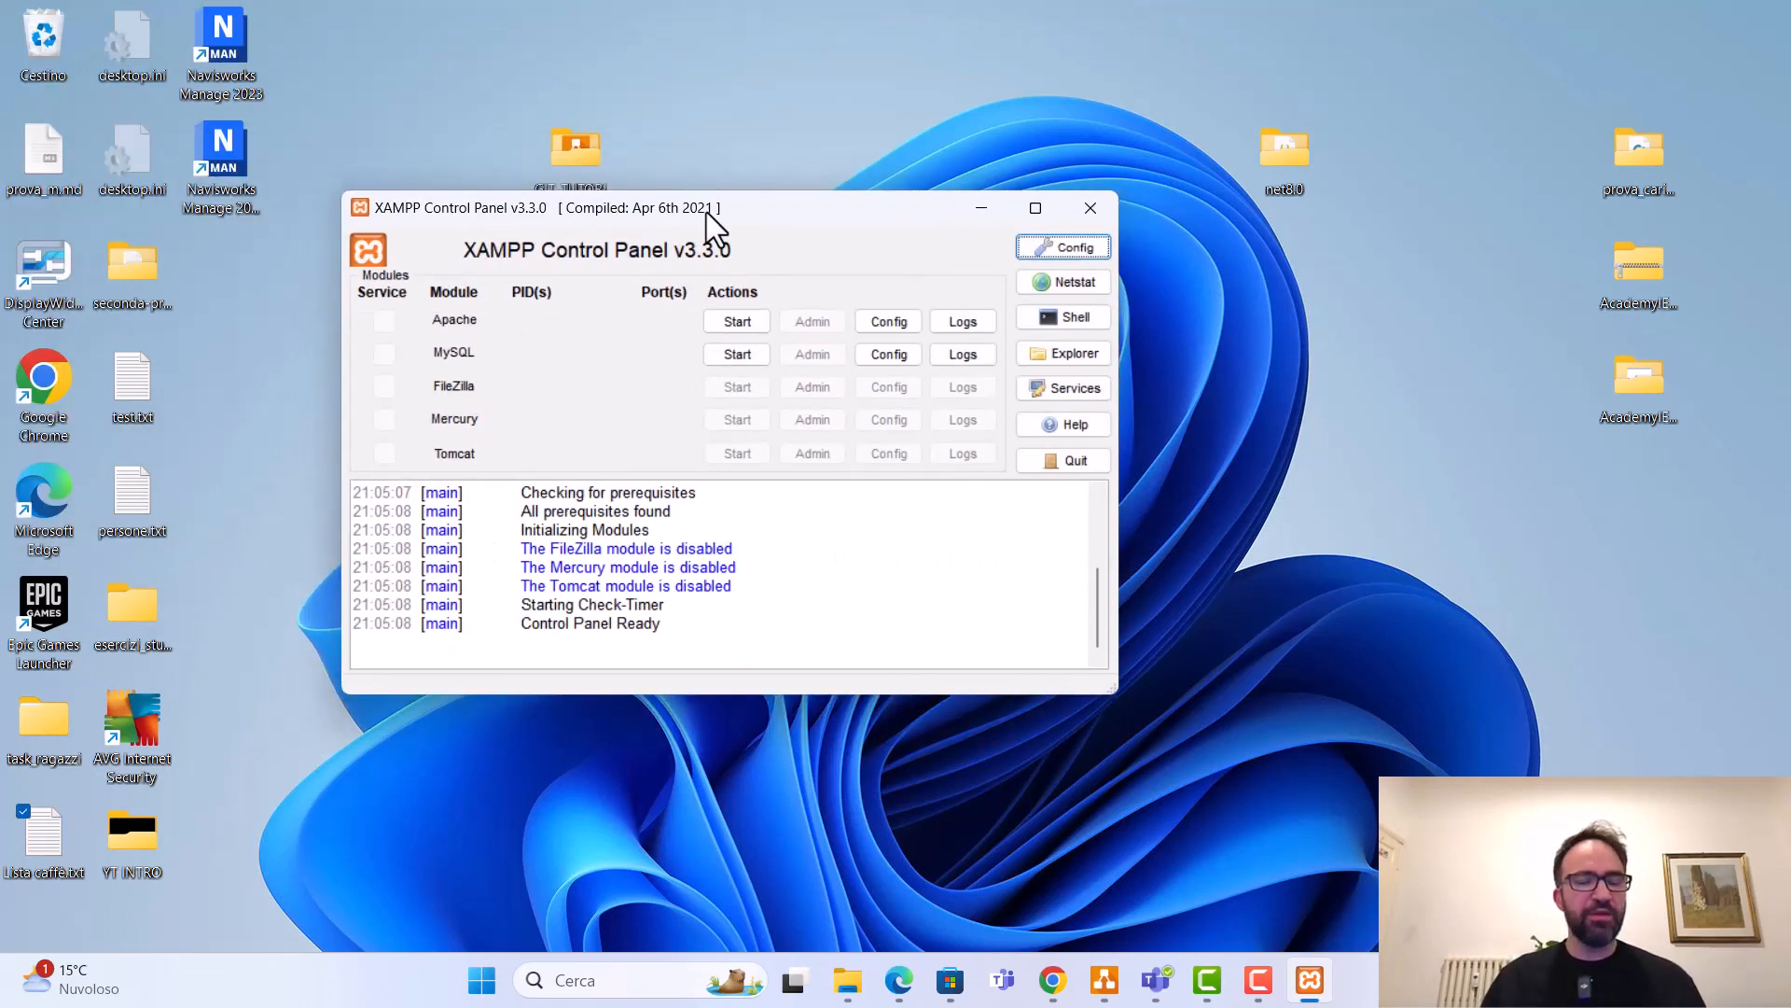
click(737, 321)
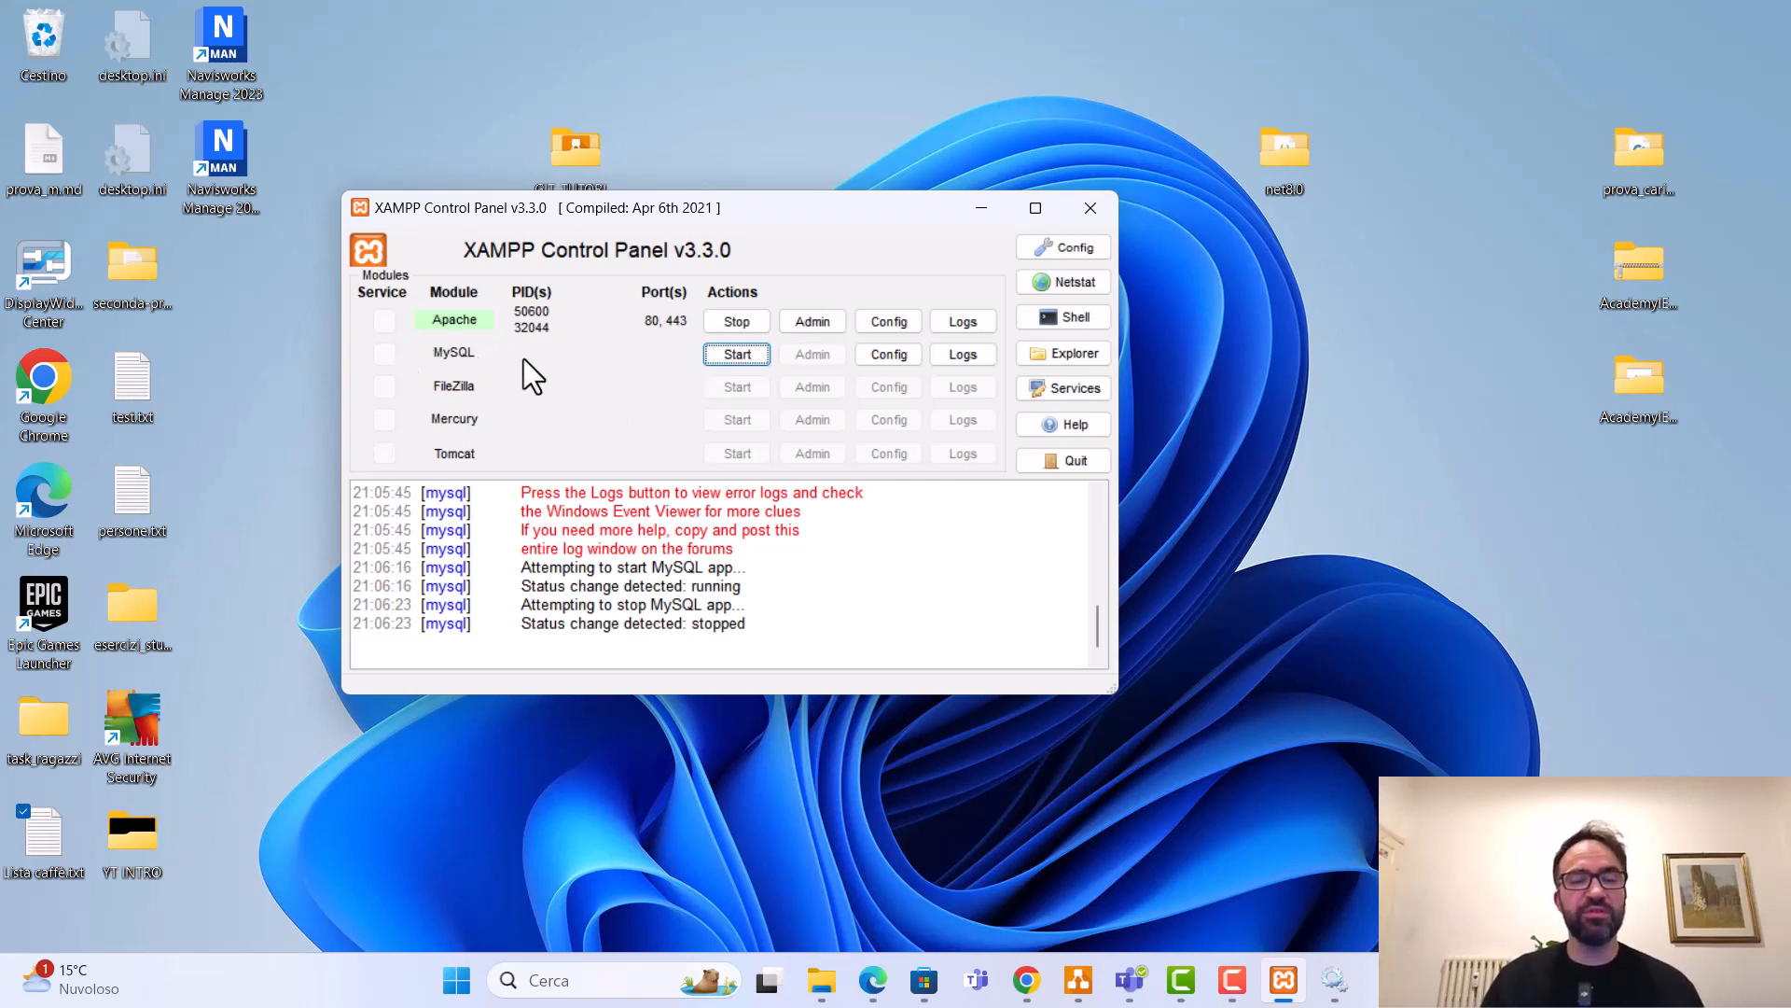
click(737, 361)
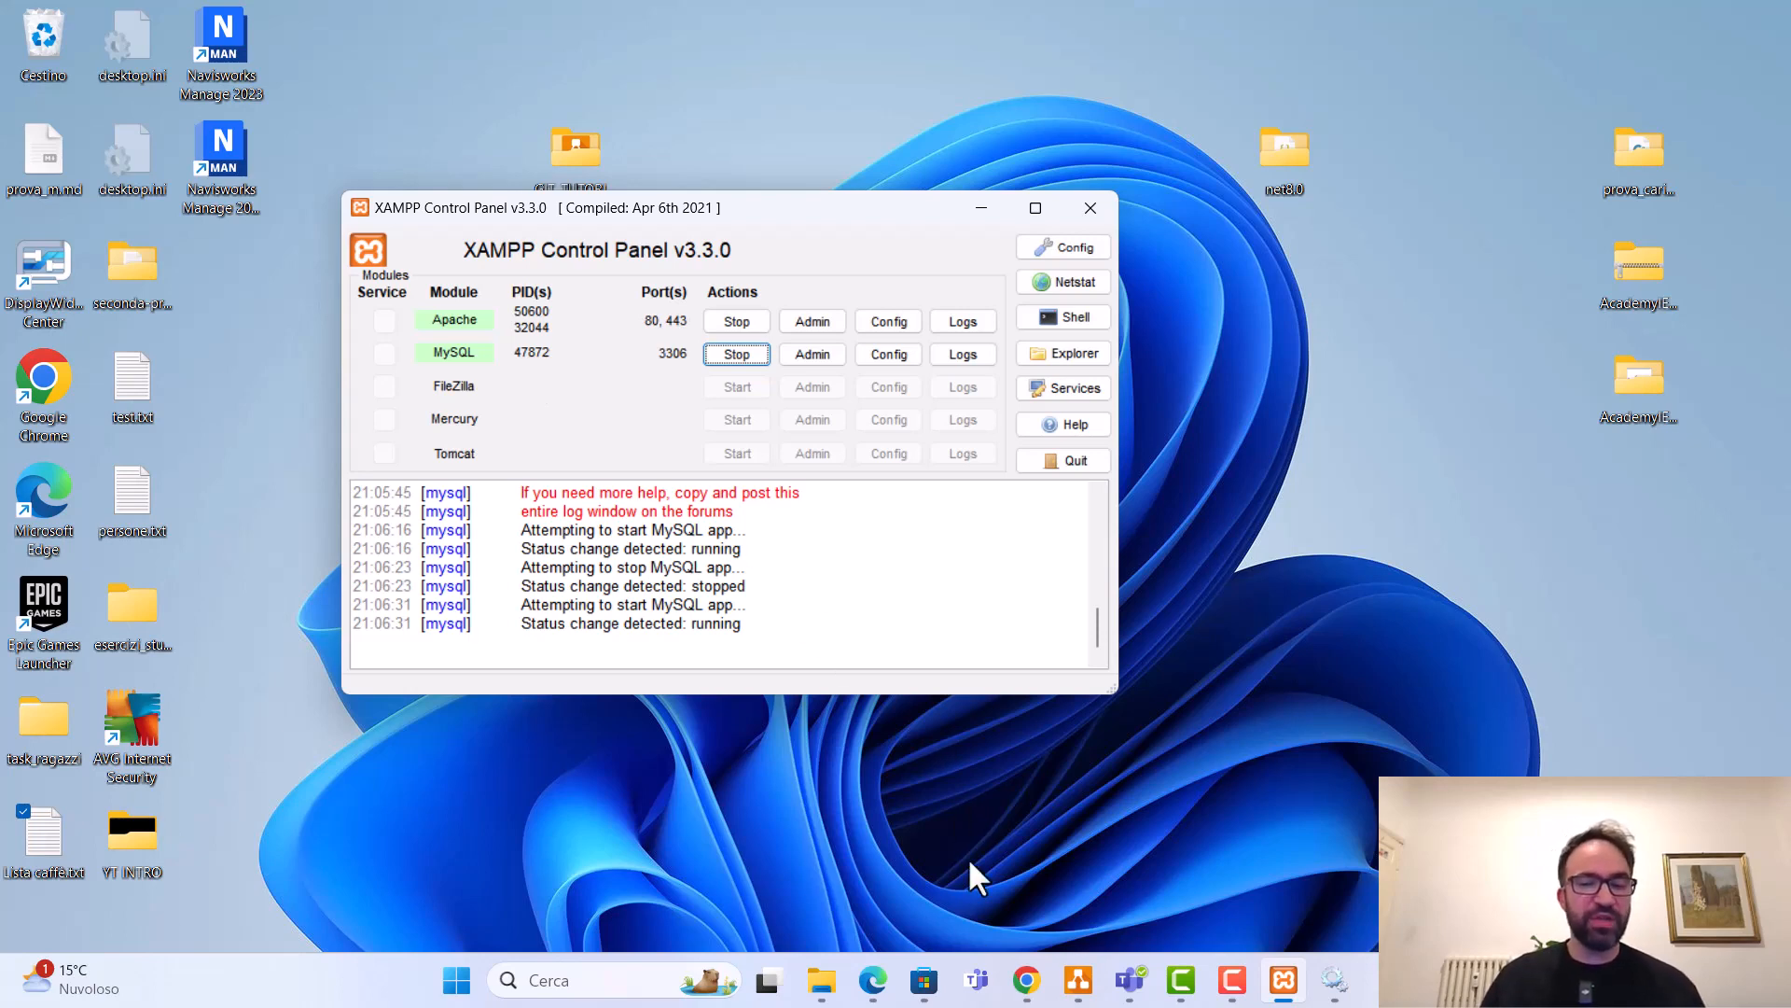
- Switch to the draw.io diagram and add an actor in an empty canvas area, labelled with the person's first name
click(1081, 981)
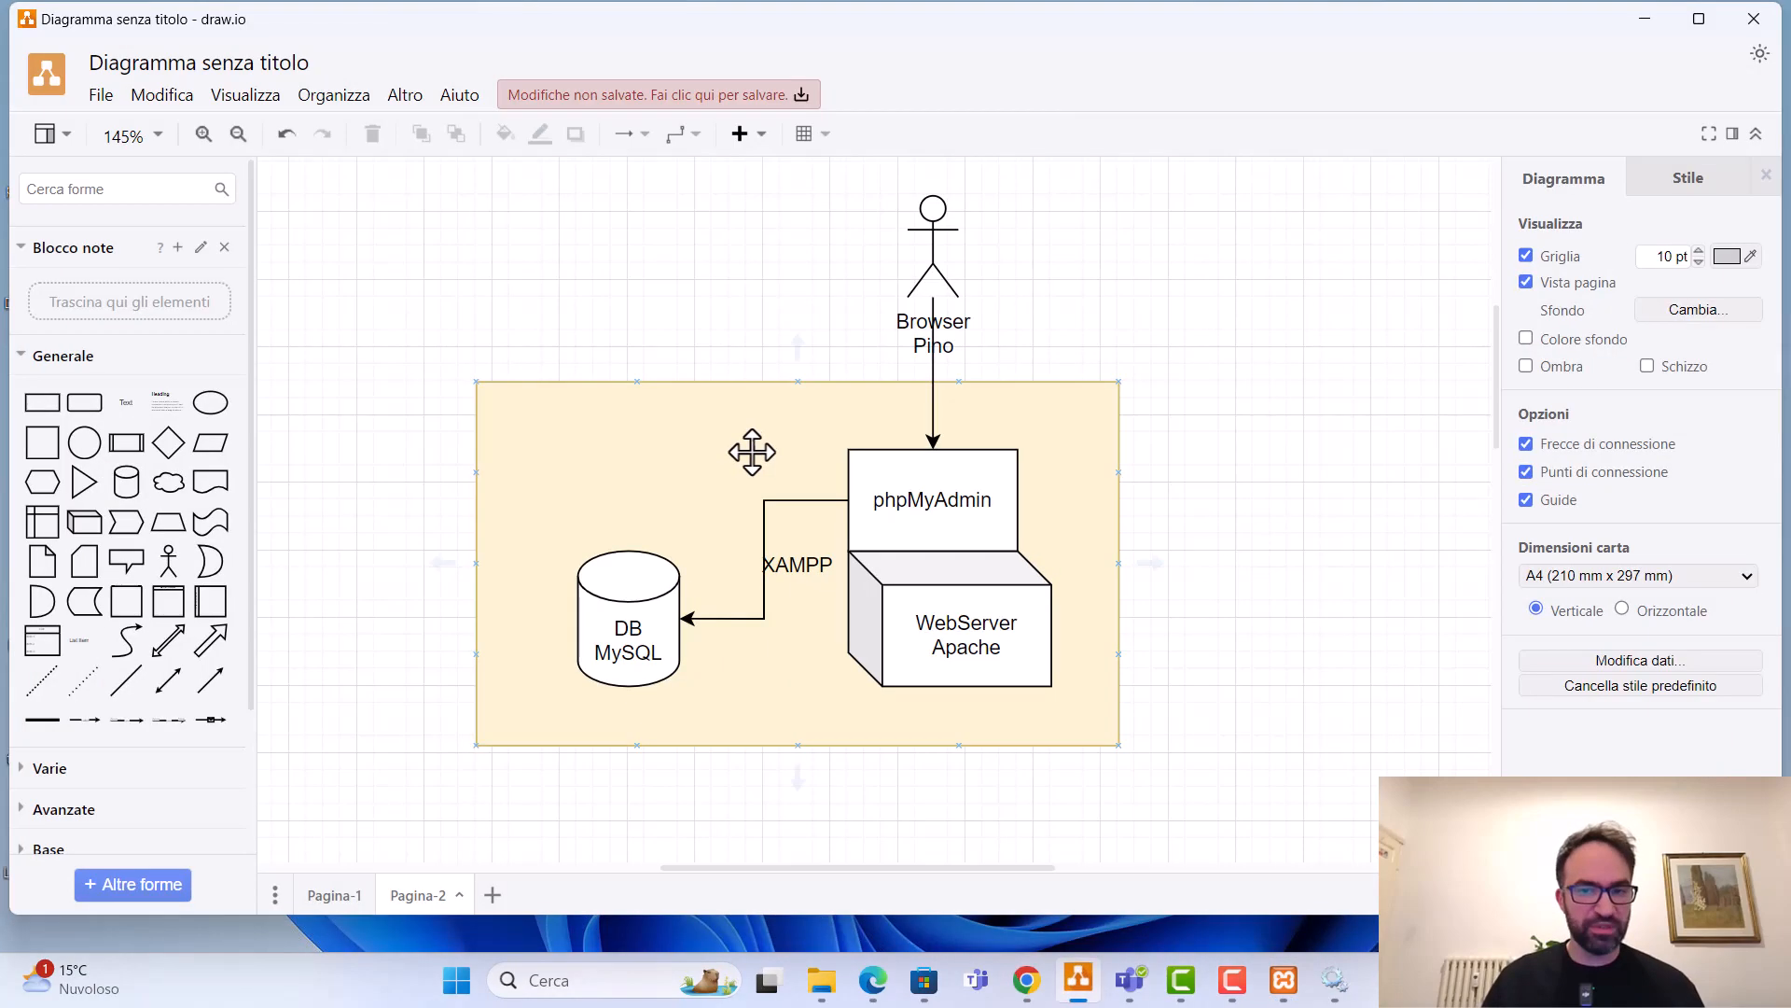
drag(168, 561, 440, 416)
text(Pino)
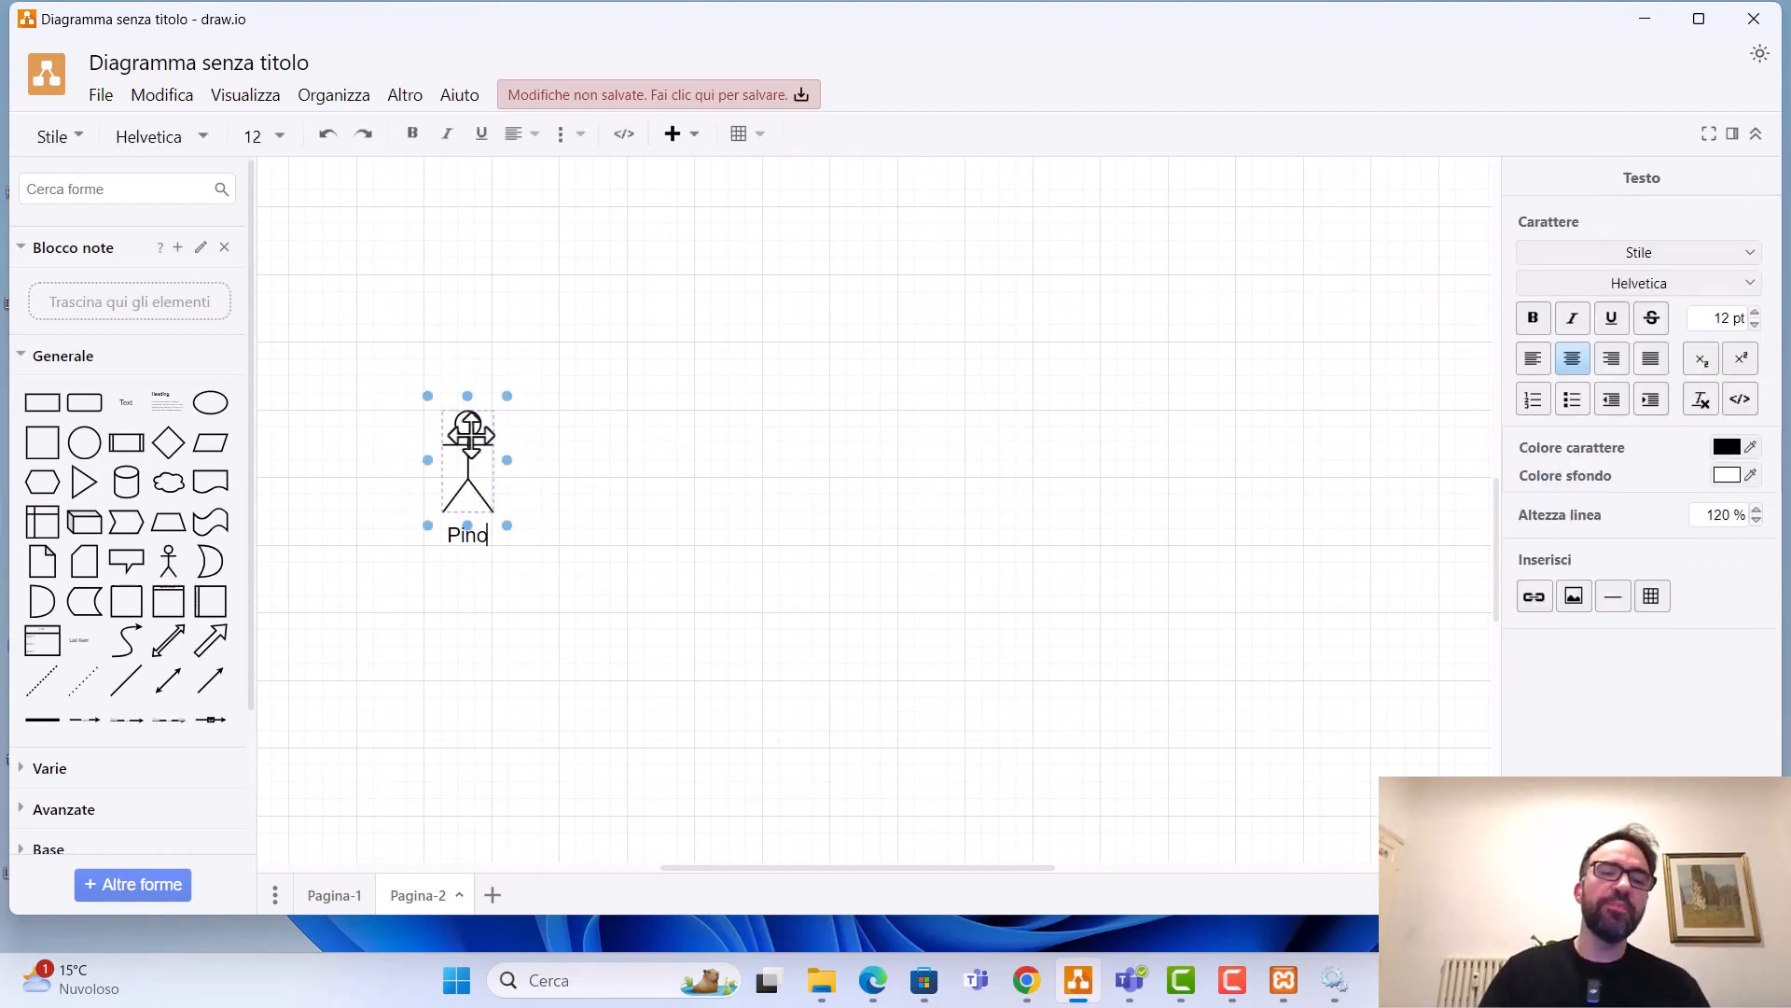
click(589, 453)
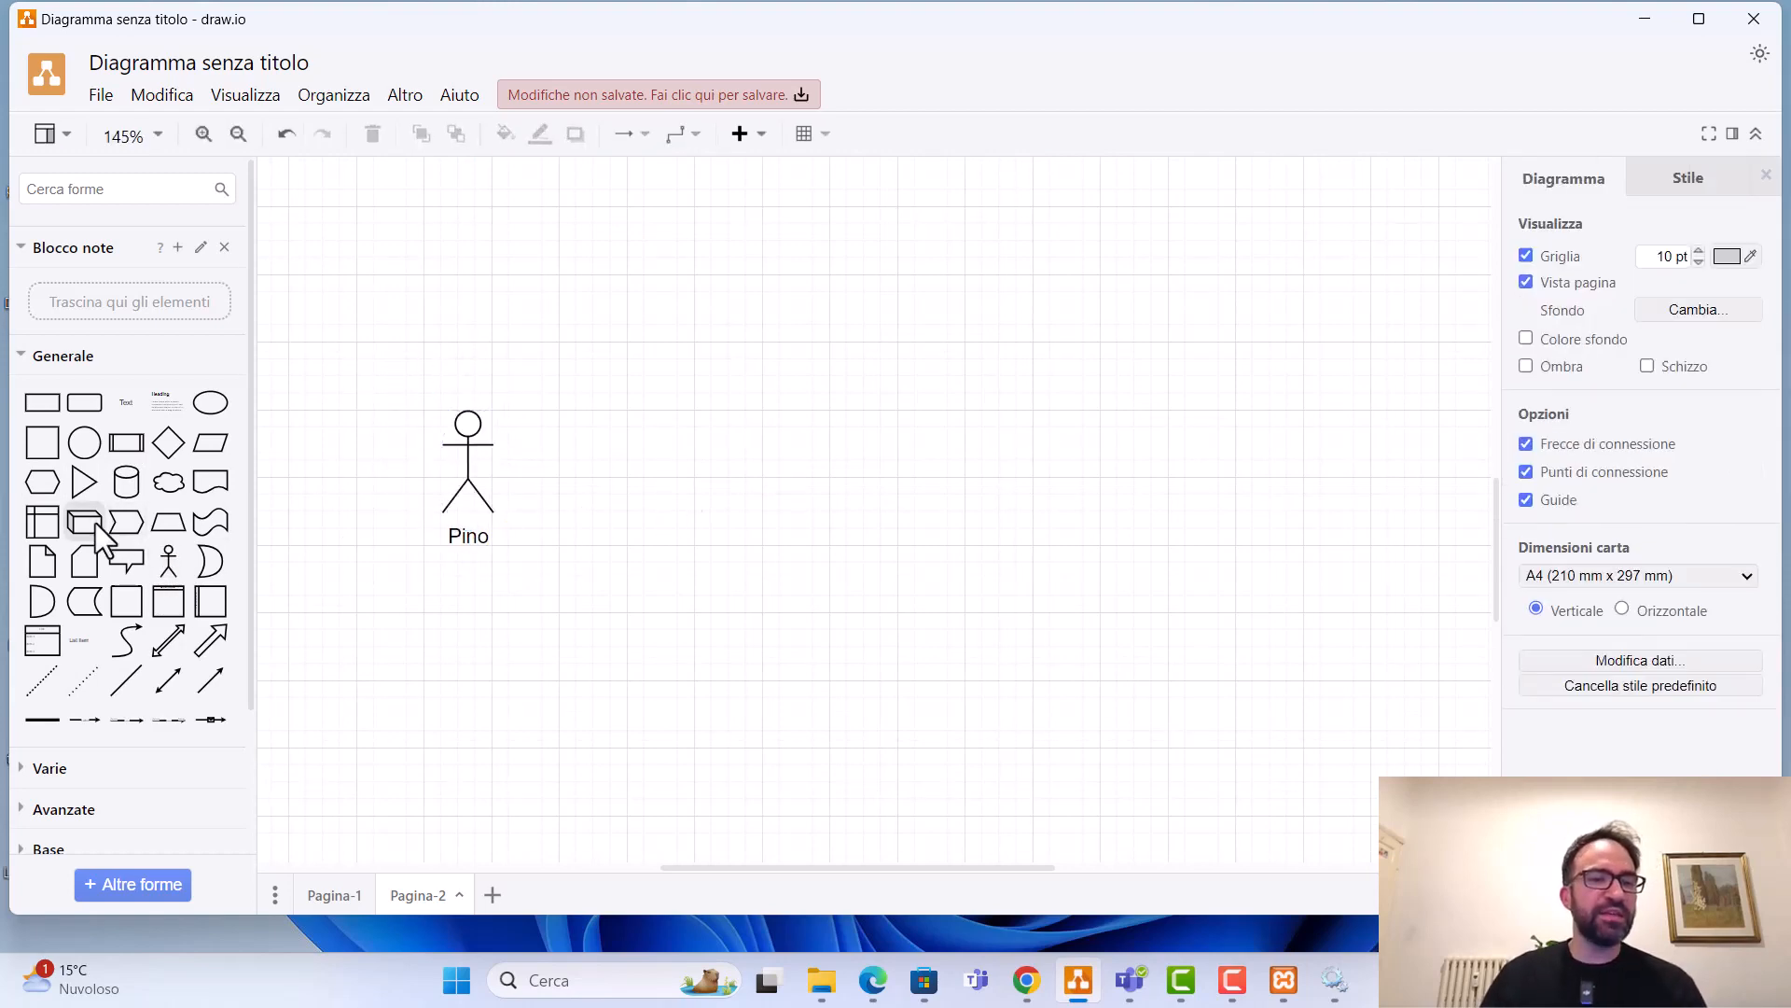
- Add a cube to the right of the actor, enlarge it in both directions and place the text "PC" above it
drag(84, 521, 868, 299)
drag(881, 396, 881, 647)
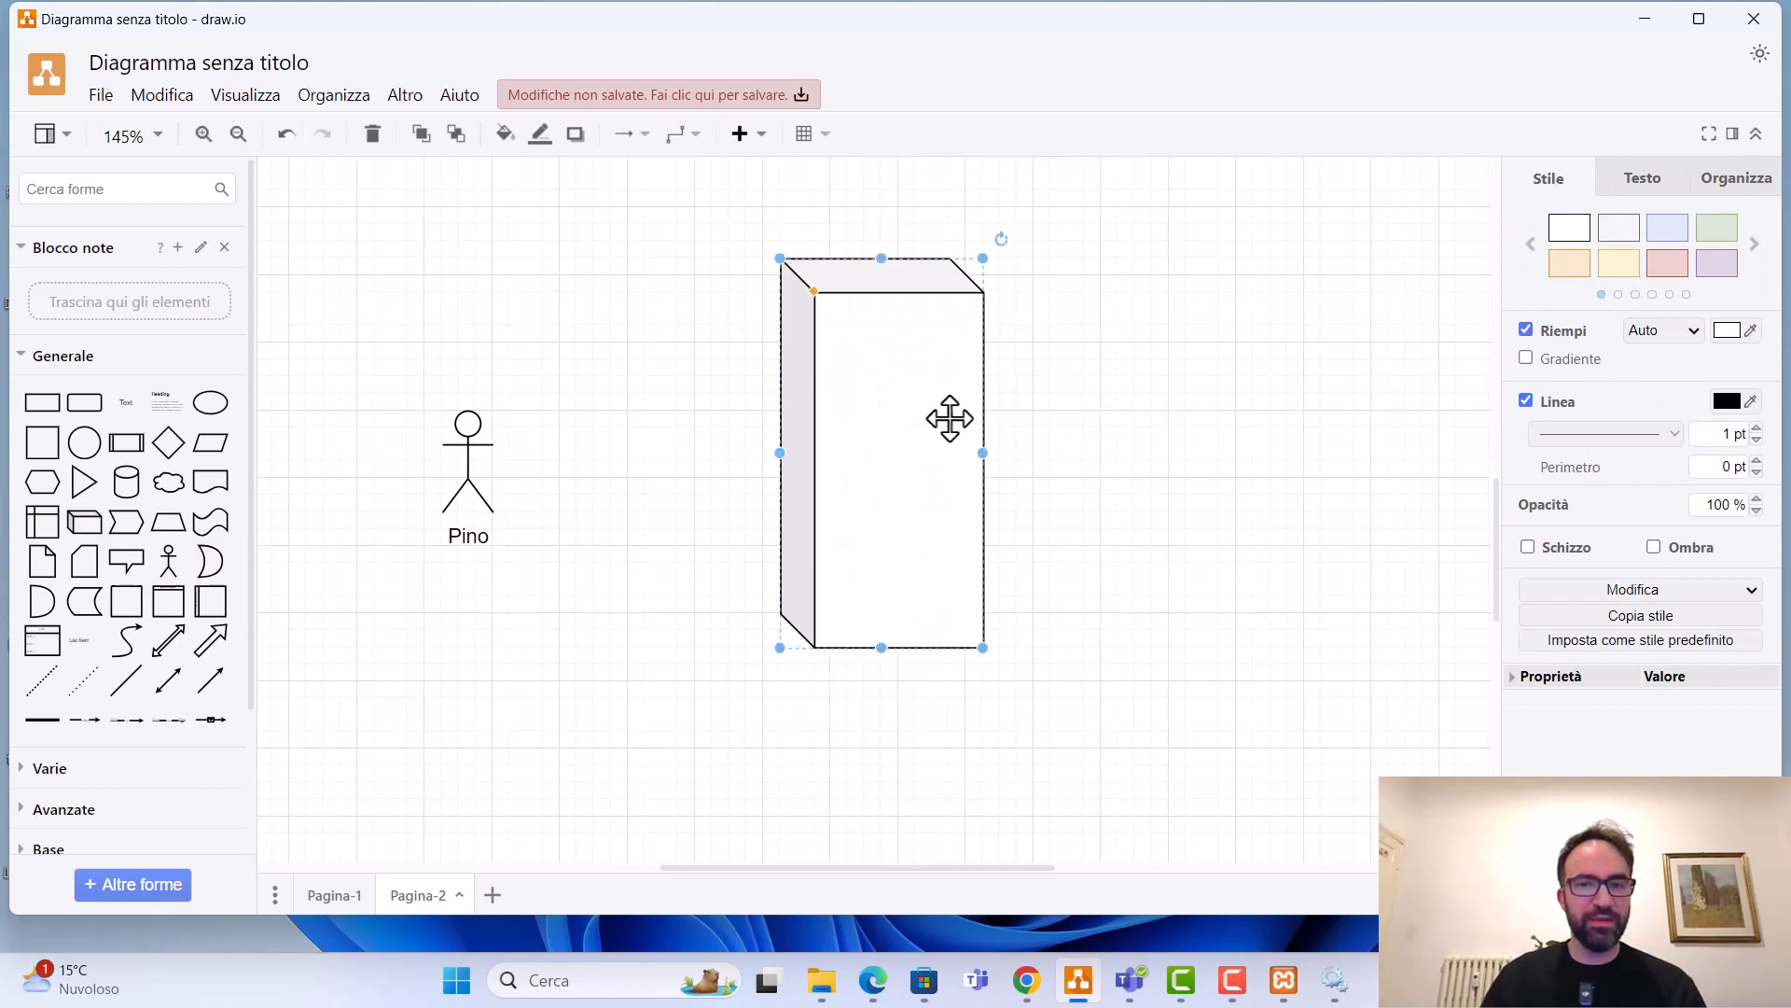
drag(981, 450, 1219, 447)
click(788, 196)
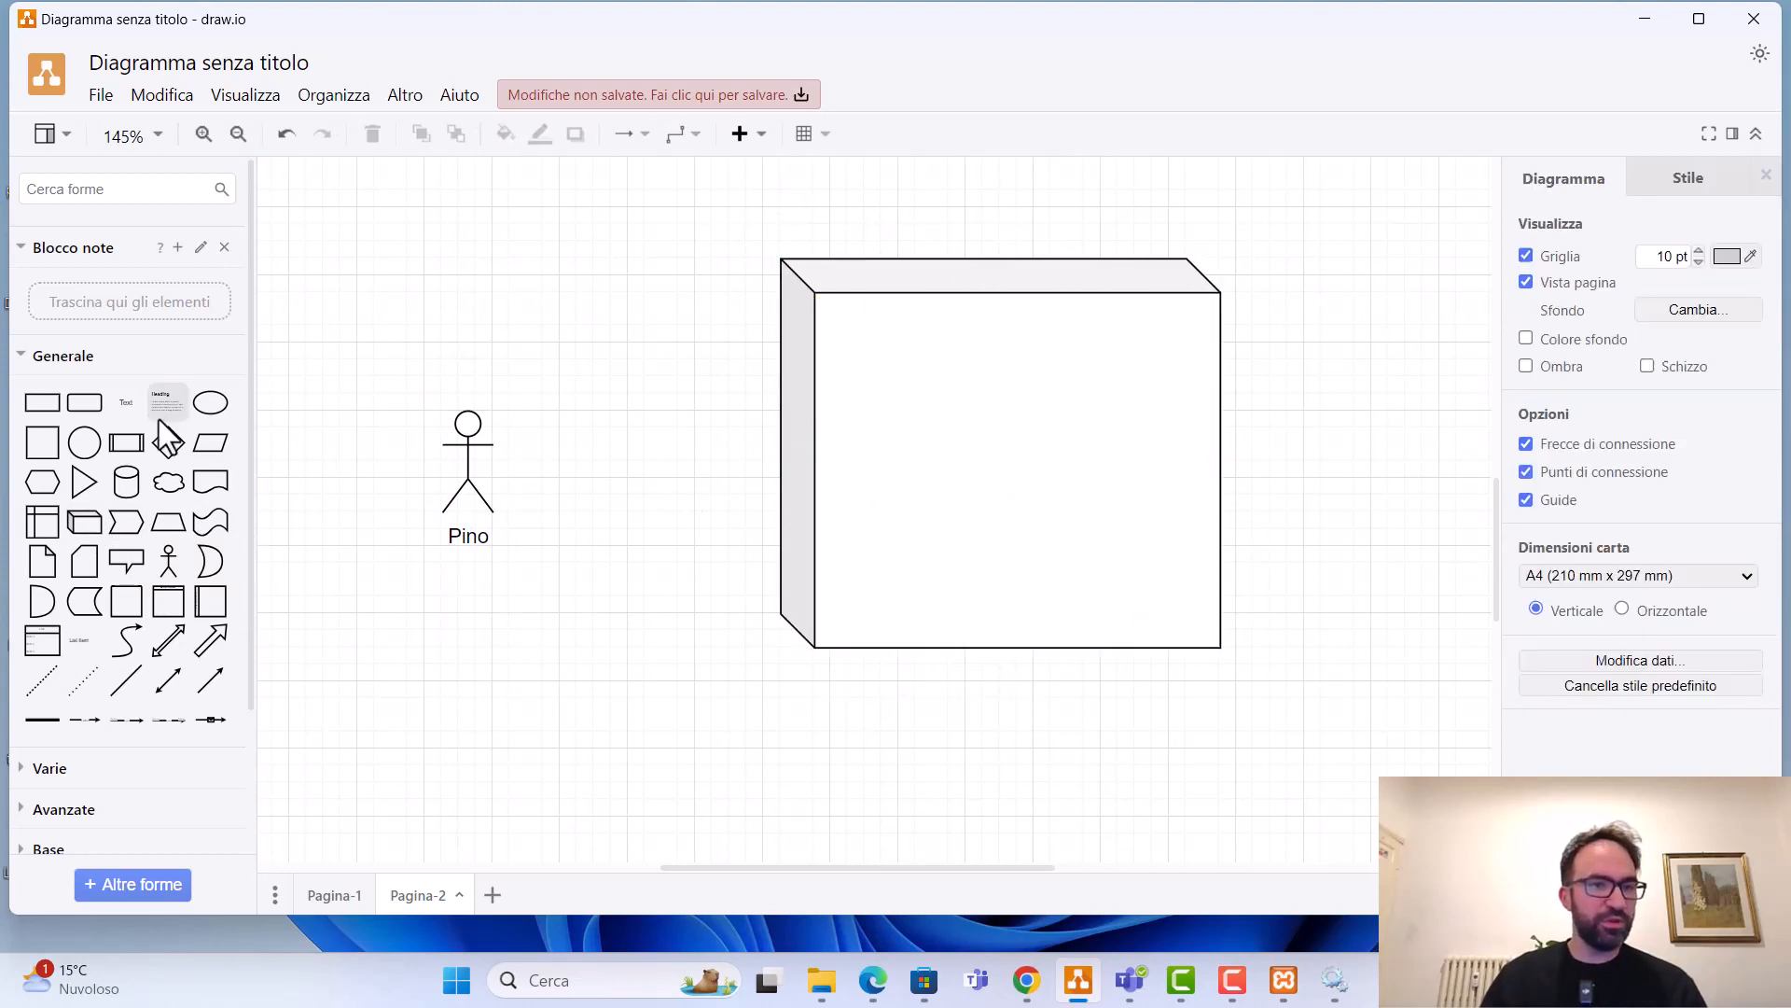
drag(126, 402, 1153, 232)
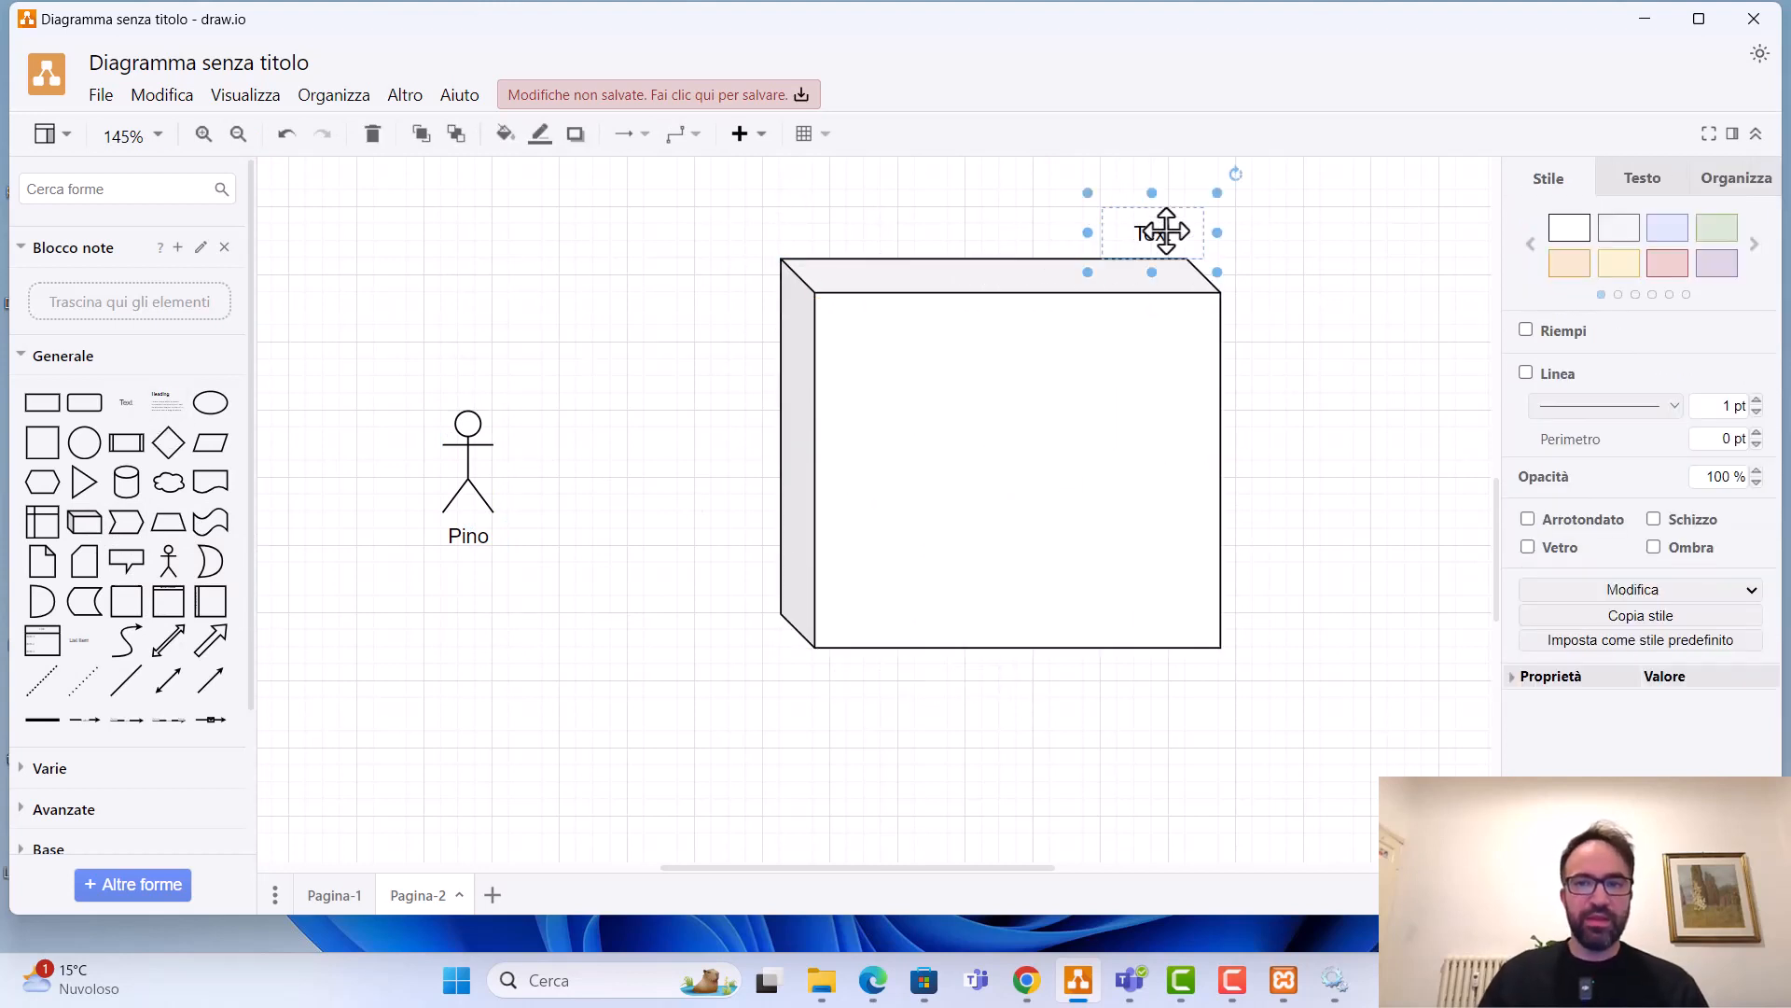
text(PC)
click(571, 457)
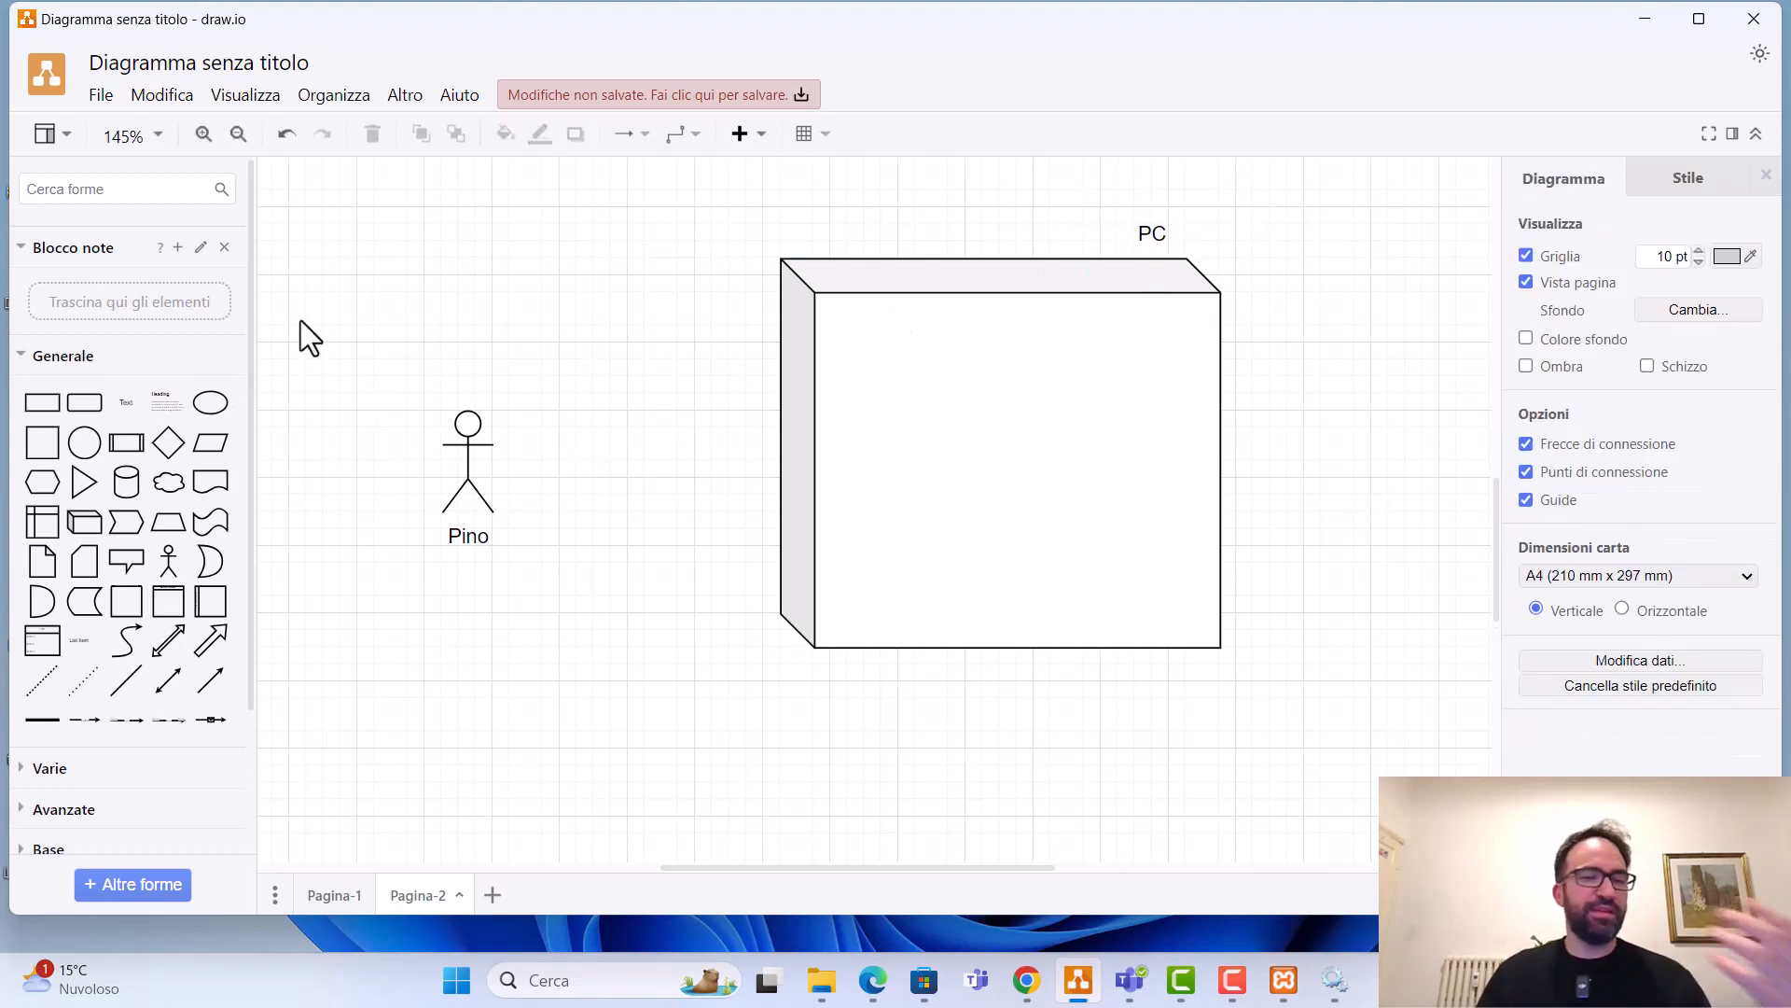
- Move the actor further left and add a cloud labelled "Internet" between it and the PC cube
drag(364, 367, 650, 708)
drag(472, 432, 353, 406)
drag(169, 481, 453, 373)
double_click(585, 450)
text(Internet)
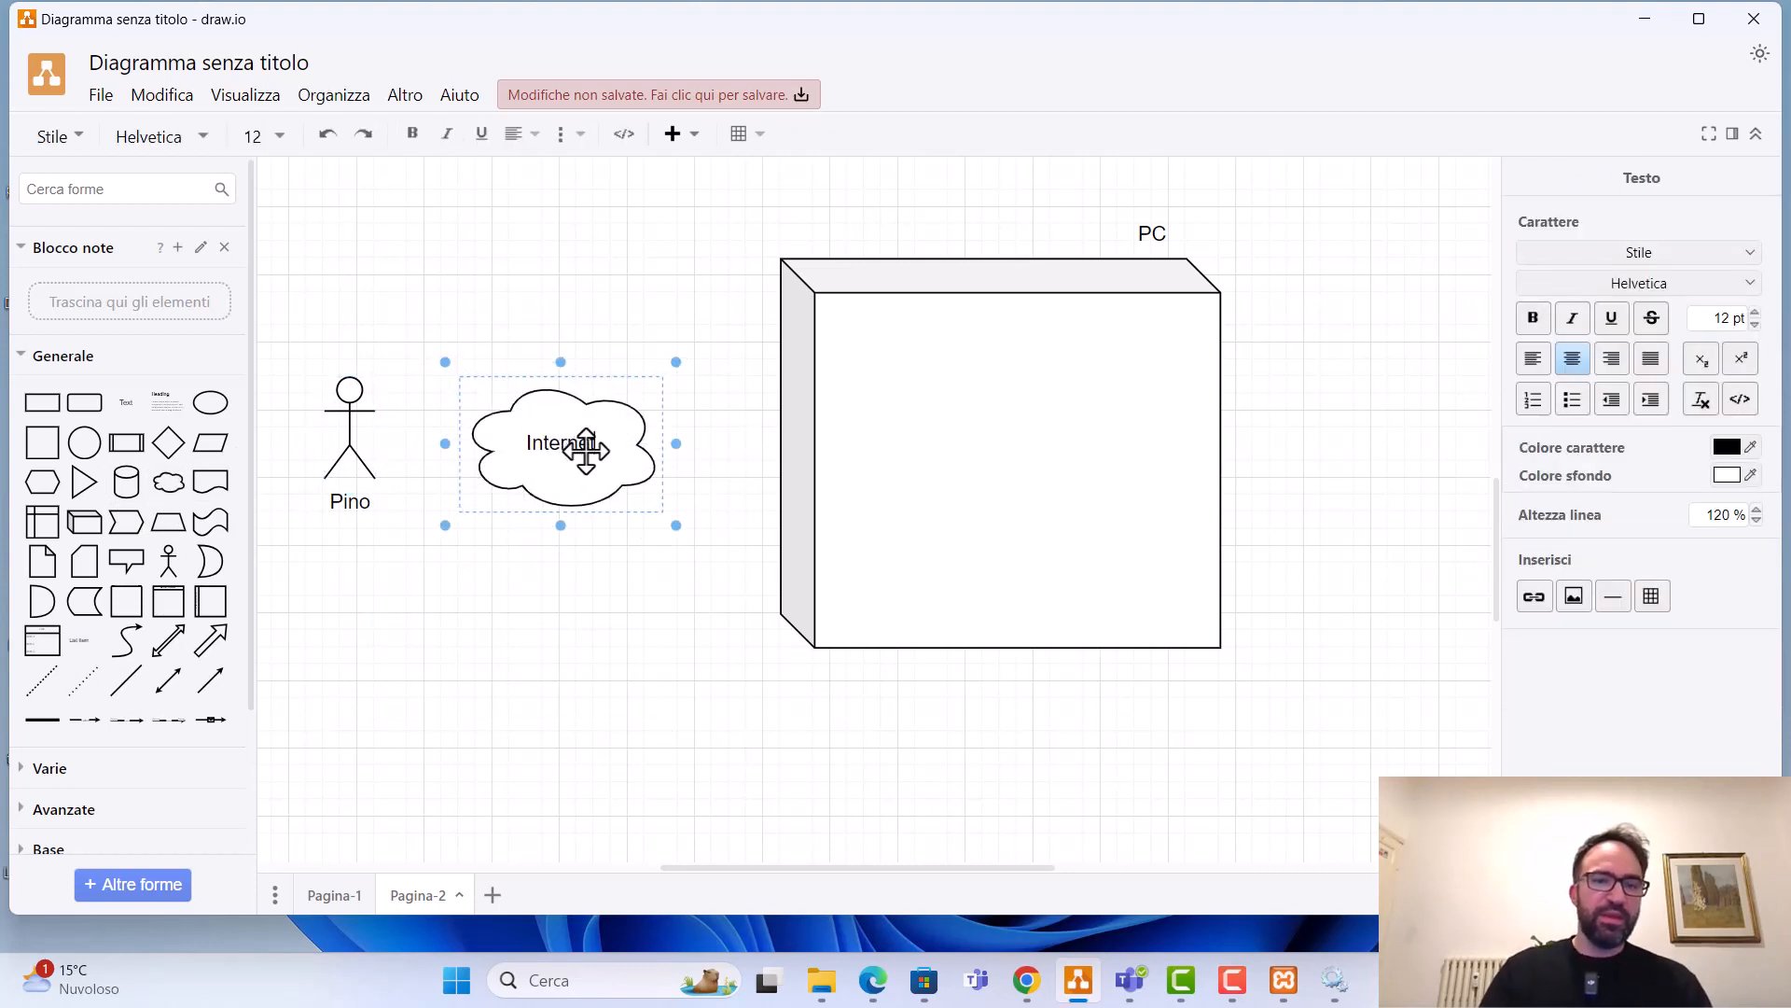
click(605, 584)
- Shift the actor slightly down so it lines up with the Internet cloud
click(354, 399)
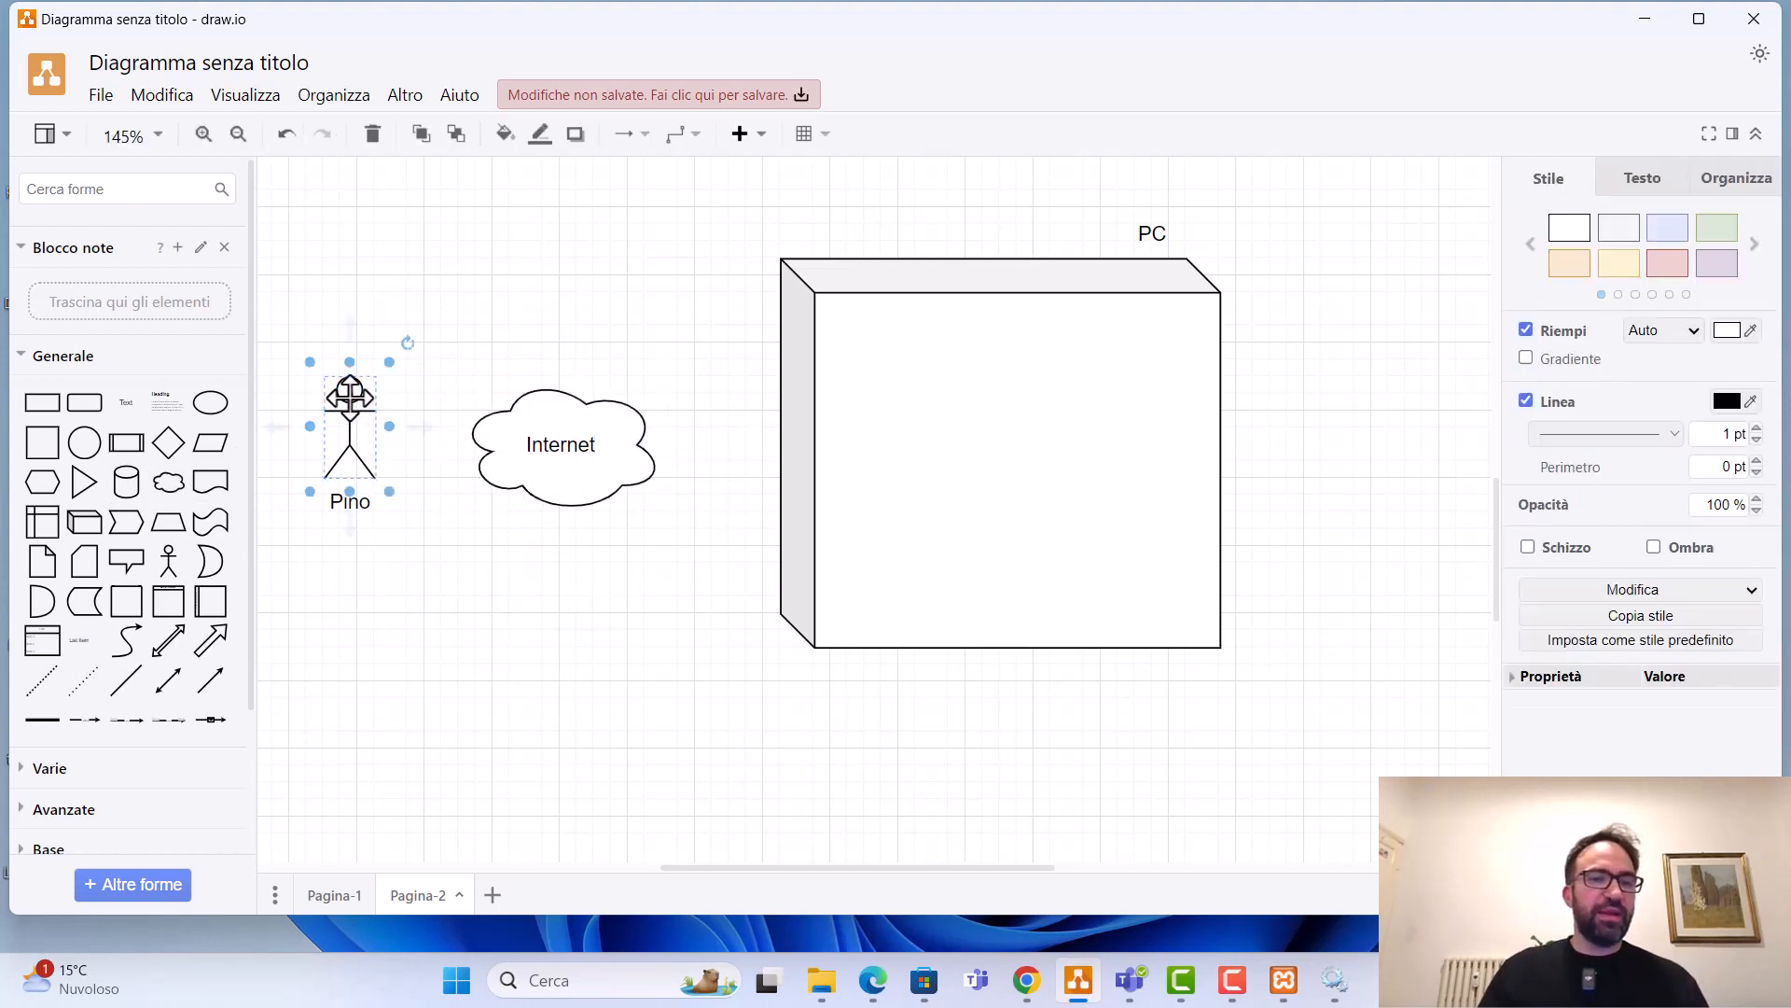
drag(355, 400, 354, 408)
click(357, 565)
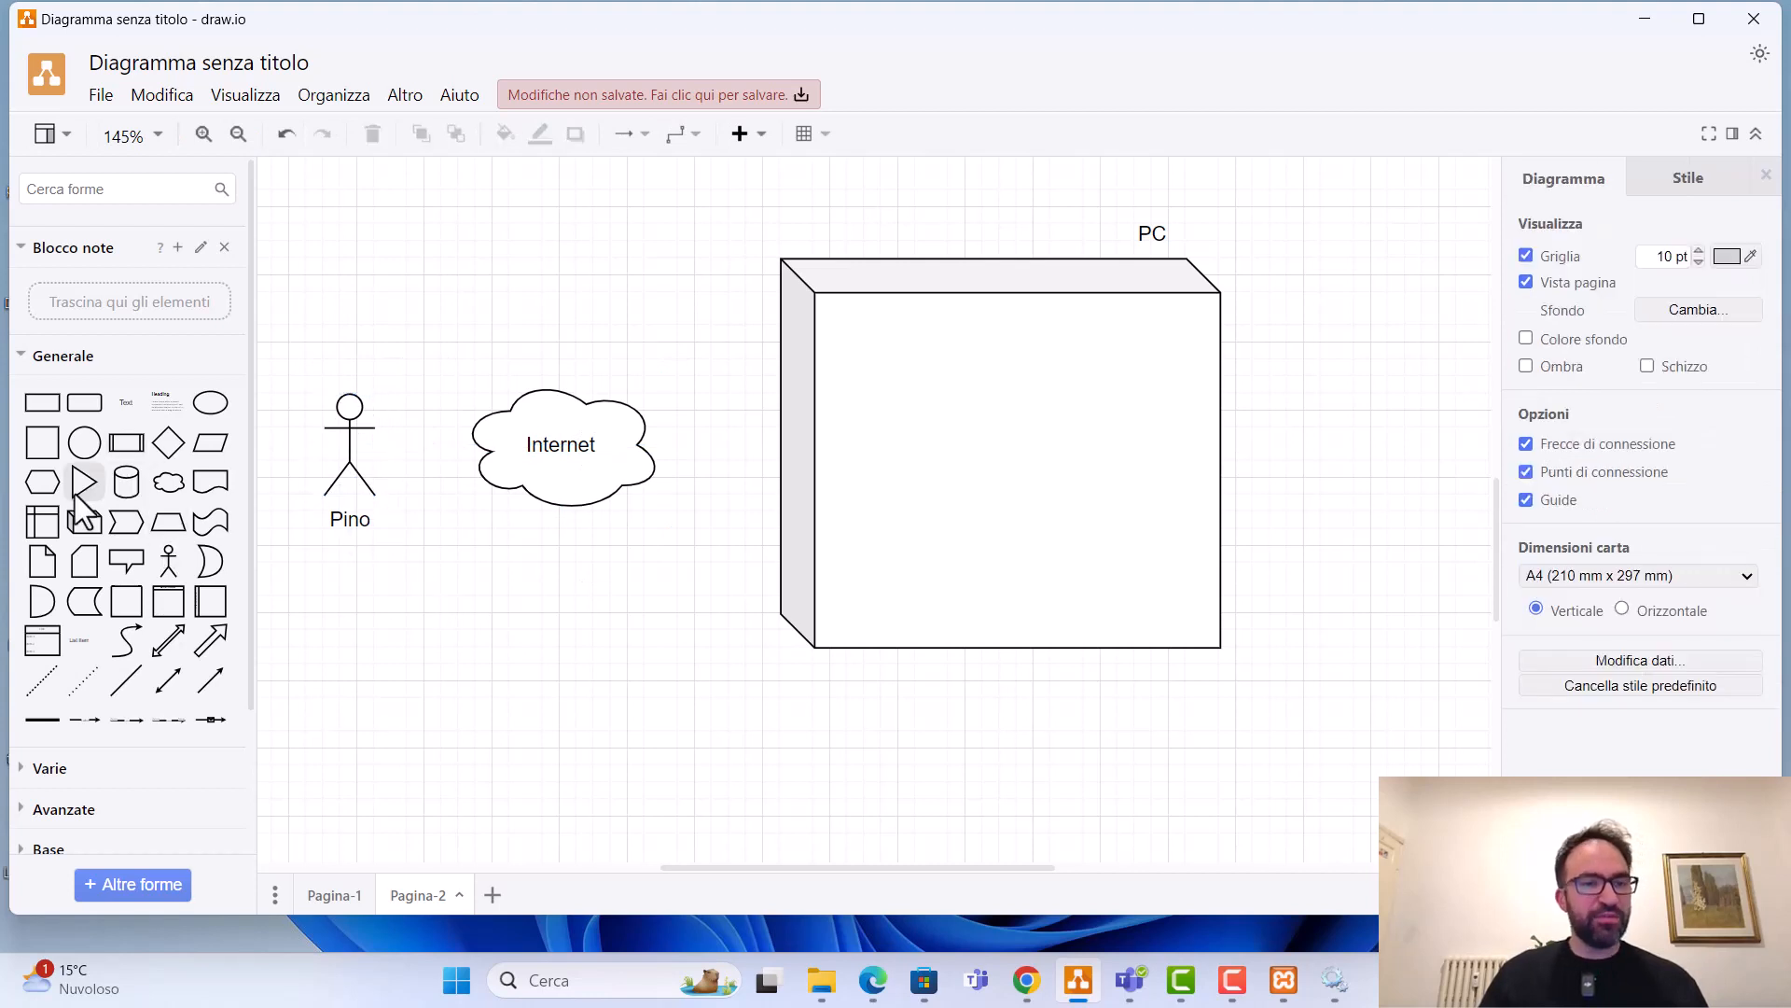
- Add a smaller, widened cube in the upper part of the PC cube, labelled "WebServer Apache" on two lines
drag(89, 530, 880, 327)
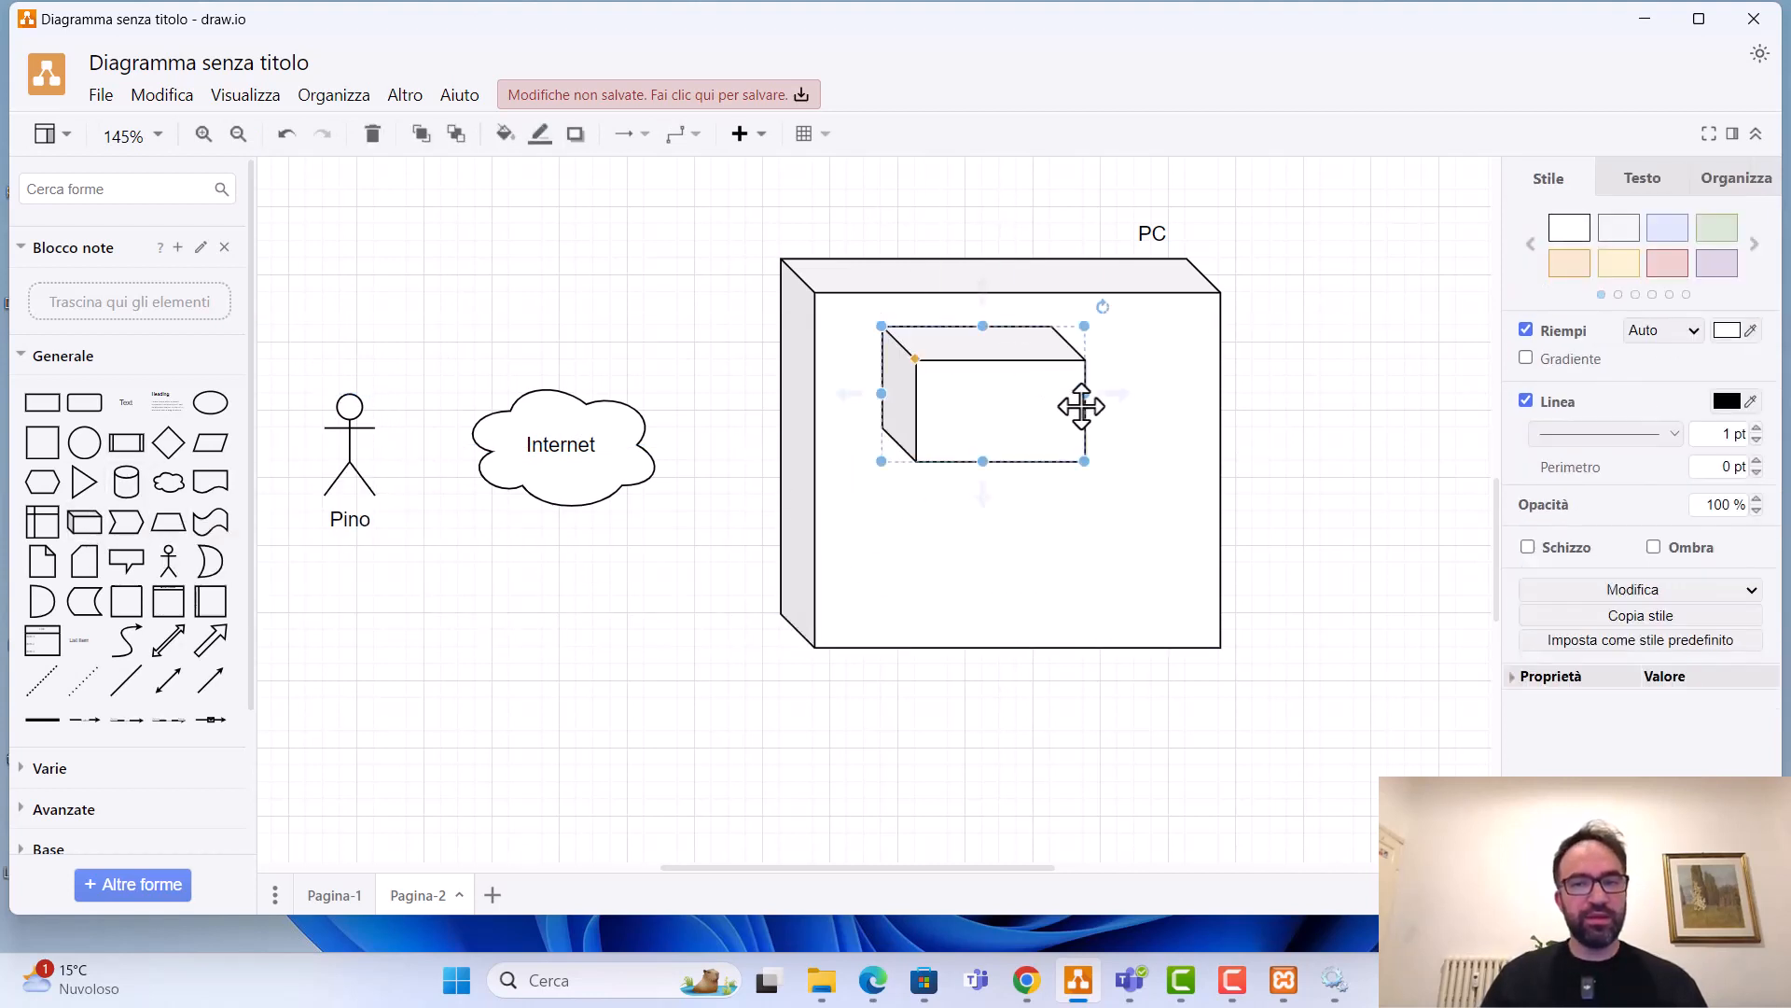
drag(1082, 401, 1135, 397)
drag(1016, 376, 1067, 395)
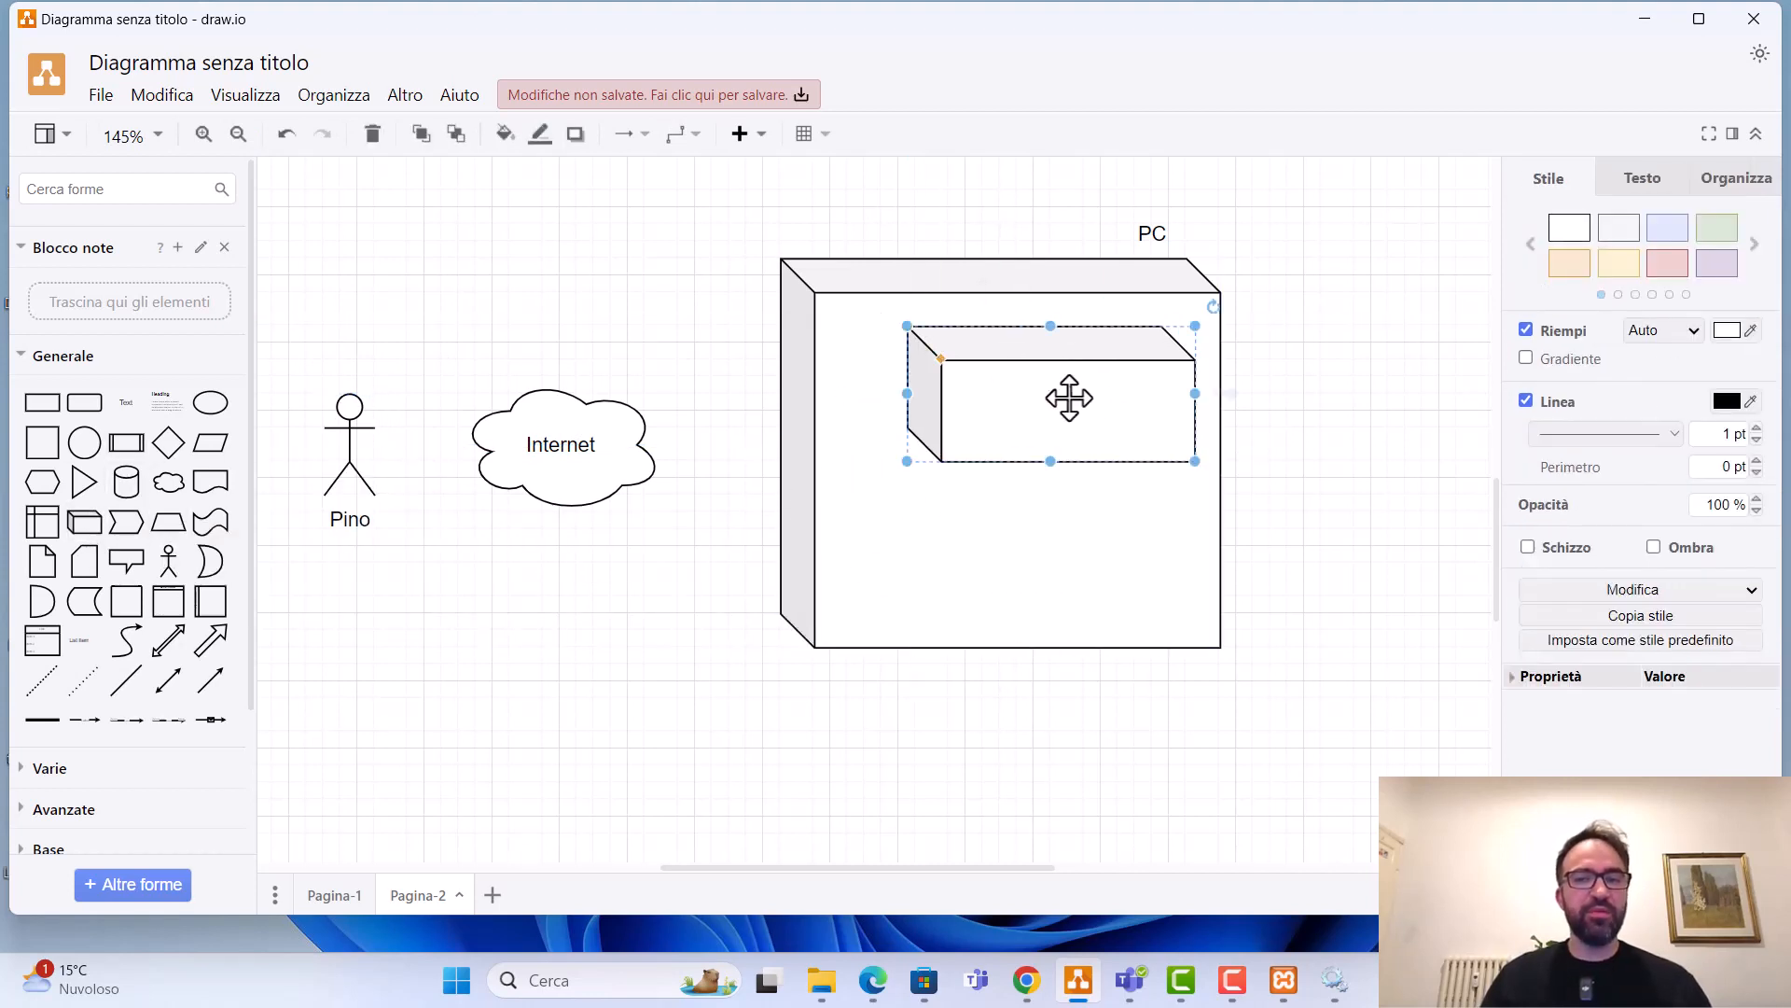
double_click(1069, 398)
text(Webserver)
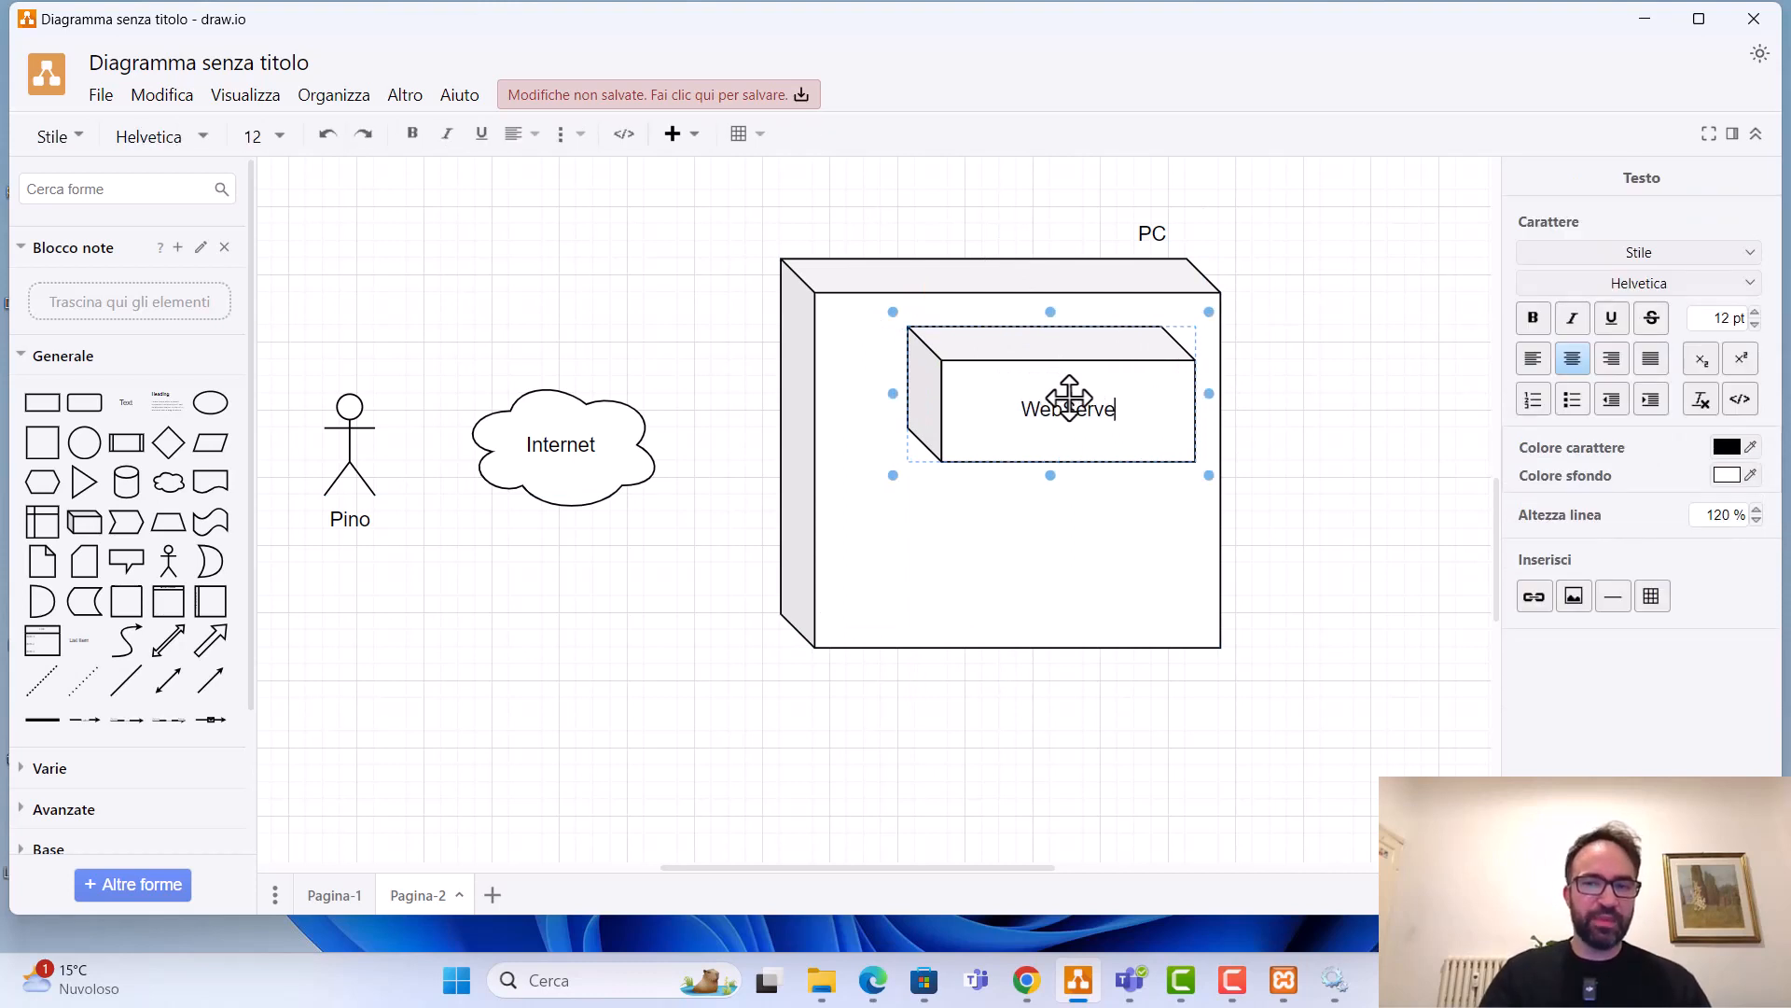
key(Return)
text(Apache)
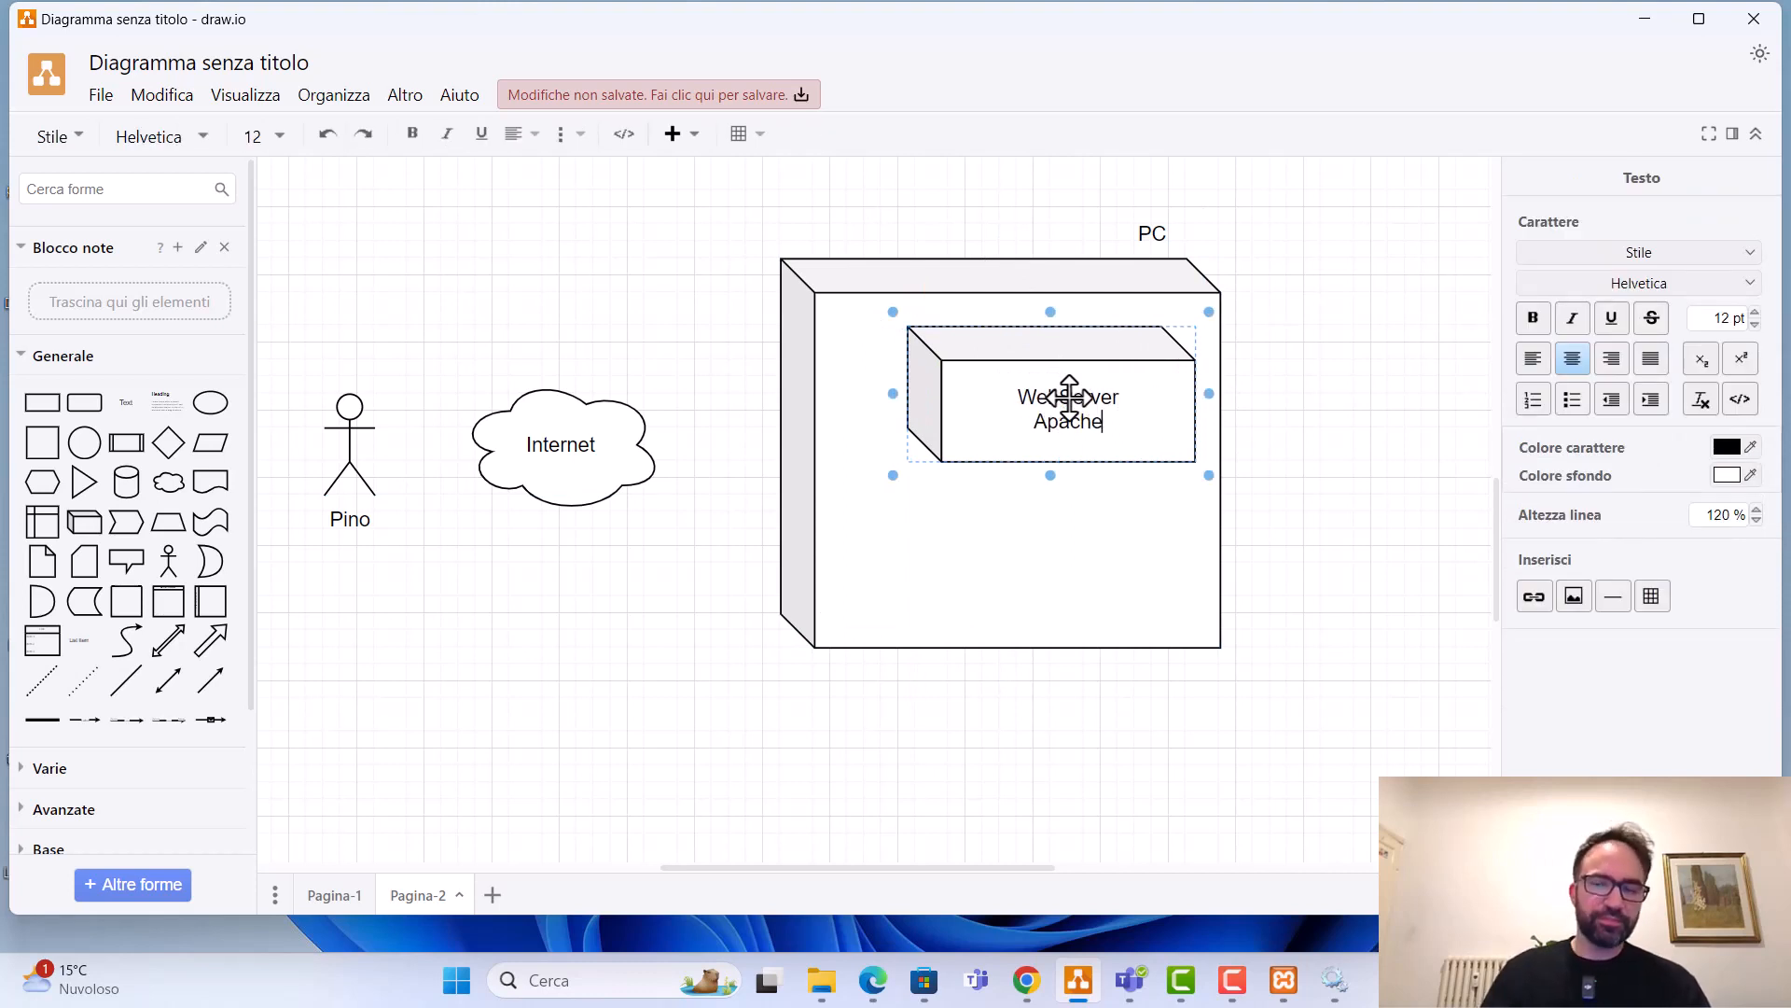
key(Escape)
- Duplicate the WebServer Apache cube directly below itself and relabel the copy "DB MySQL"
drag(1076, 404, 1062, 576)
double_click(1057, 575)
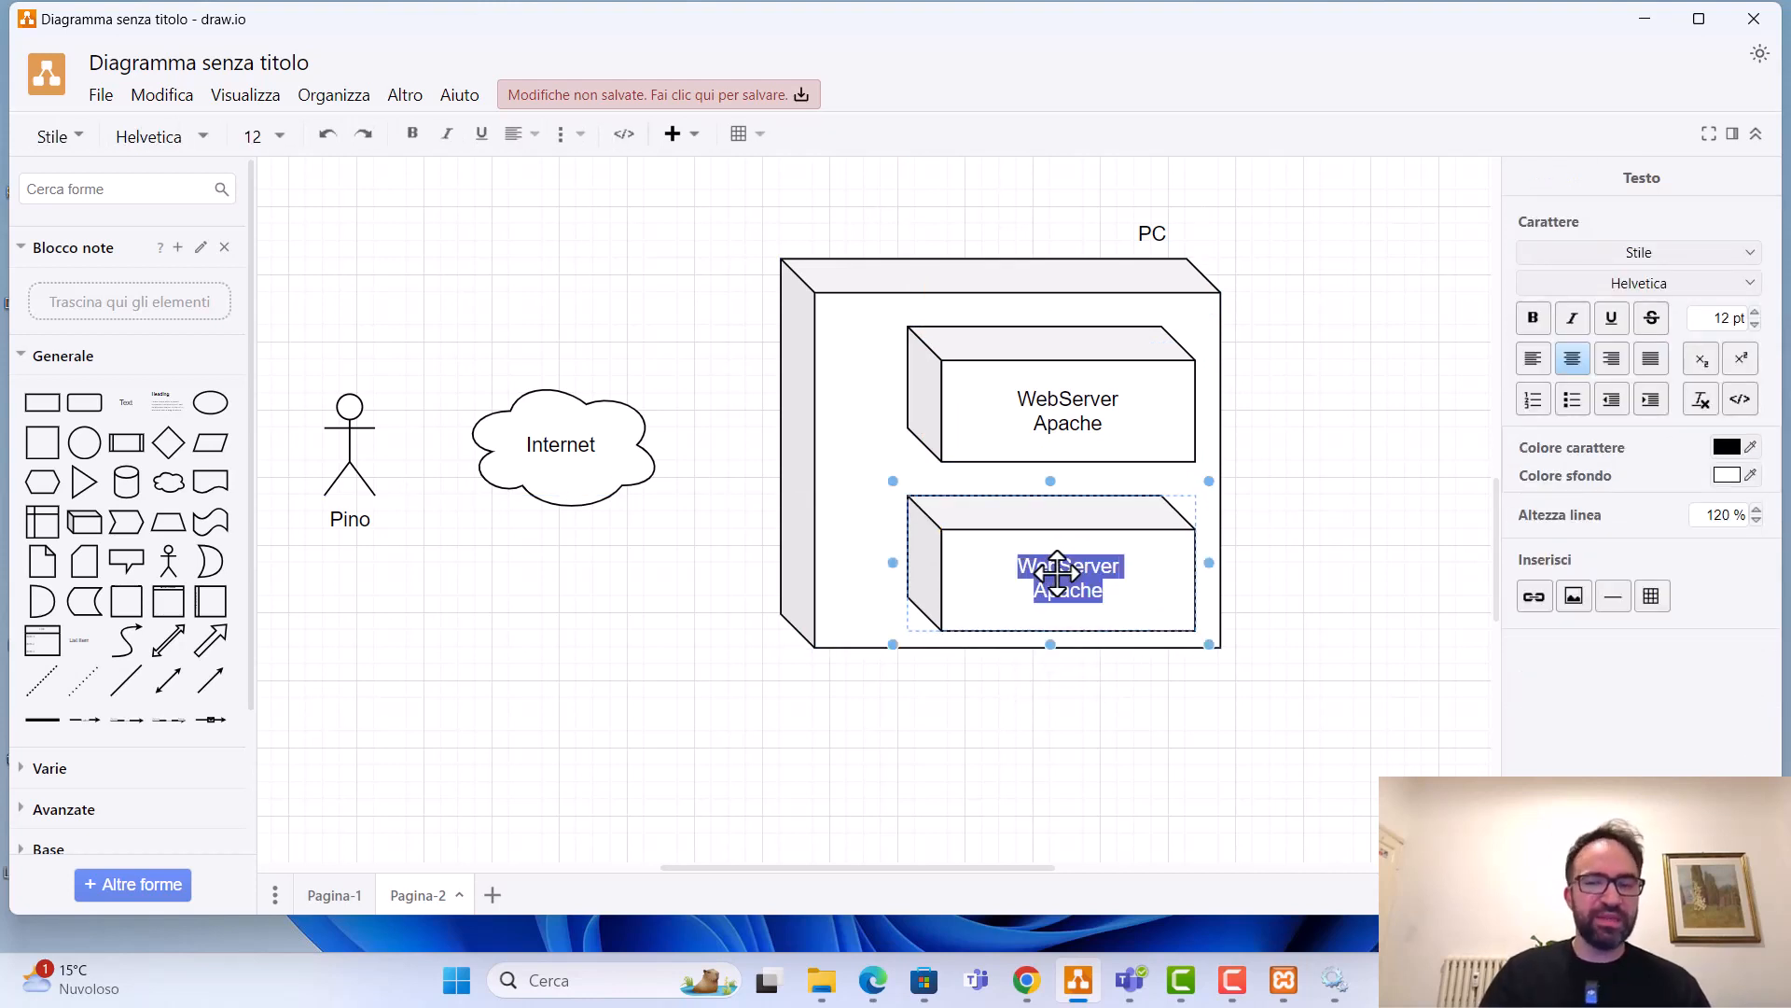
key(BackSpace)
text(DB MySQL)
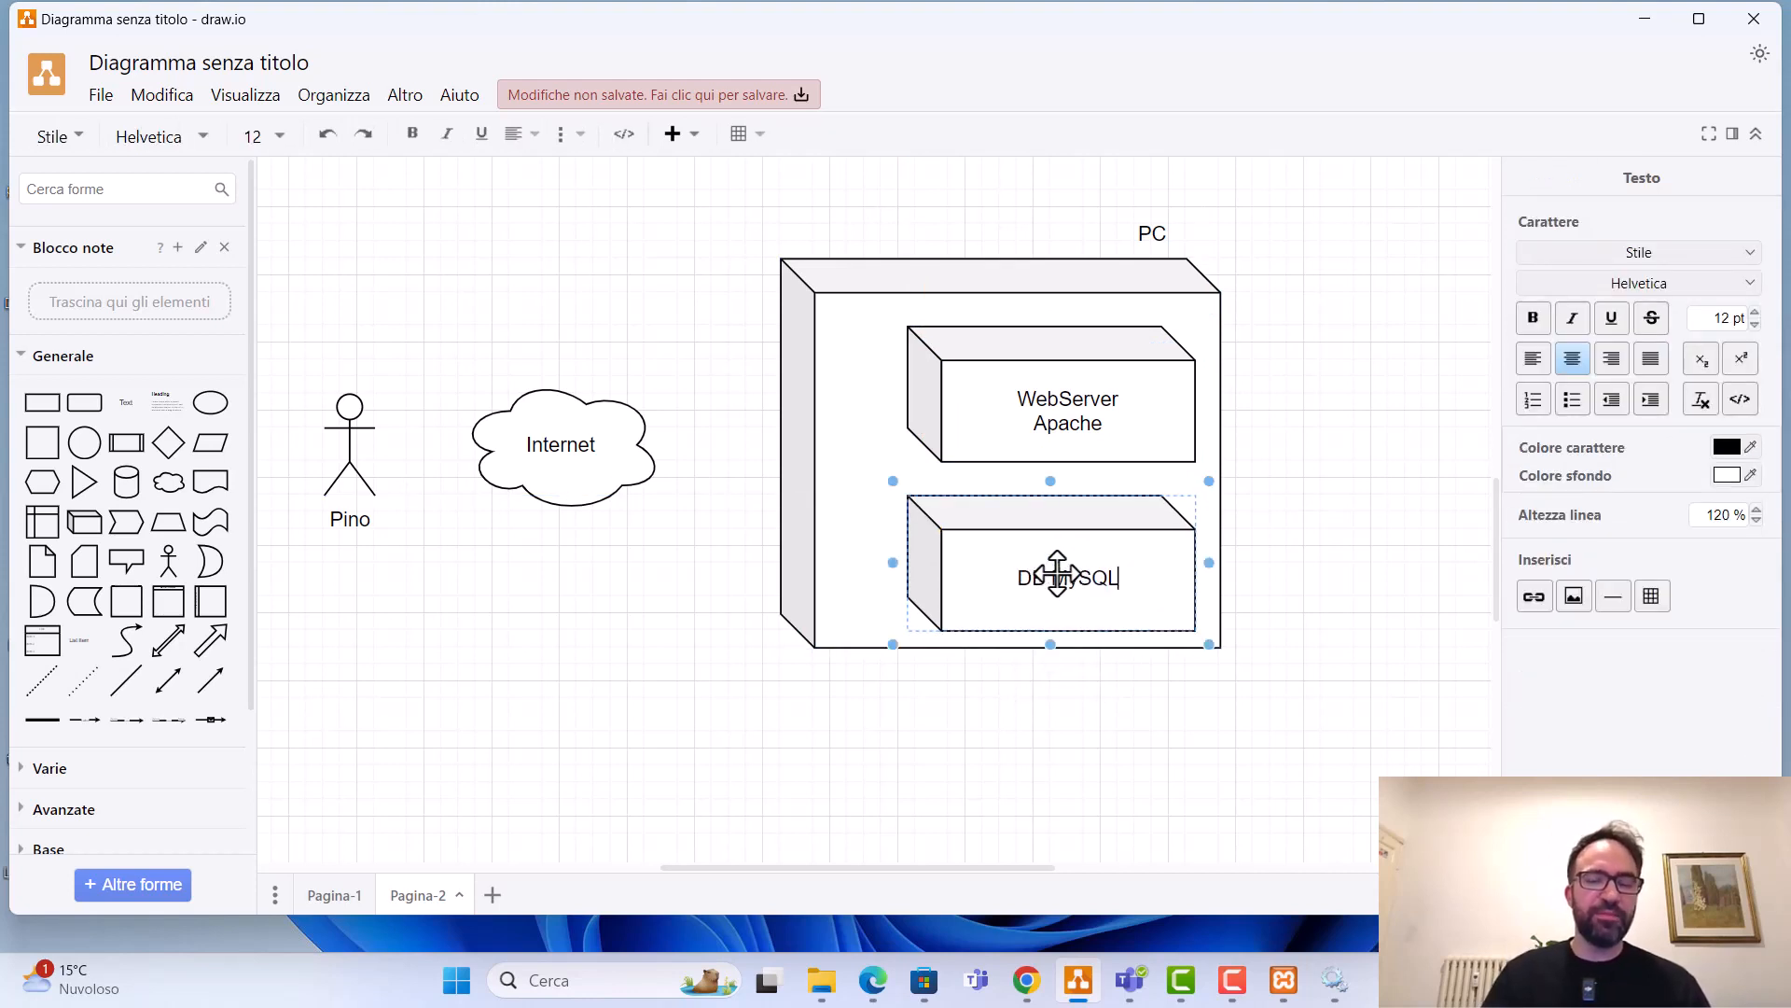
click(1360, 504)
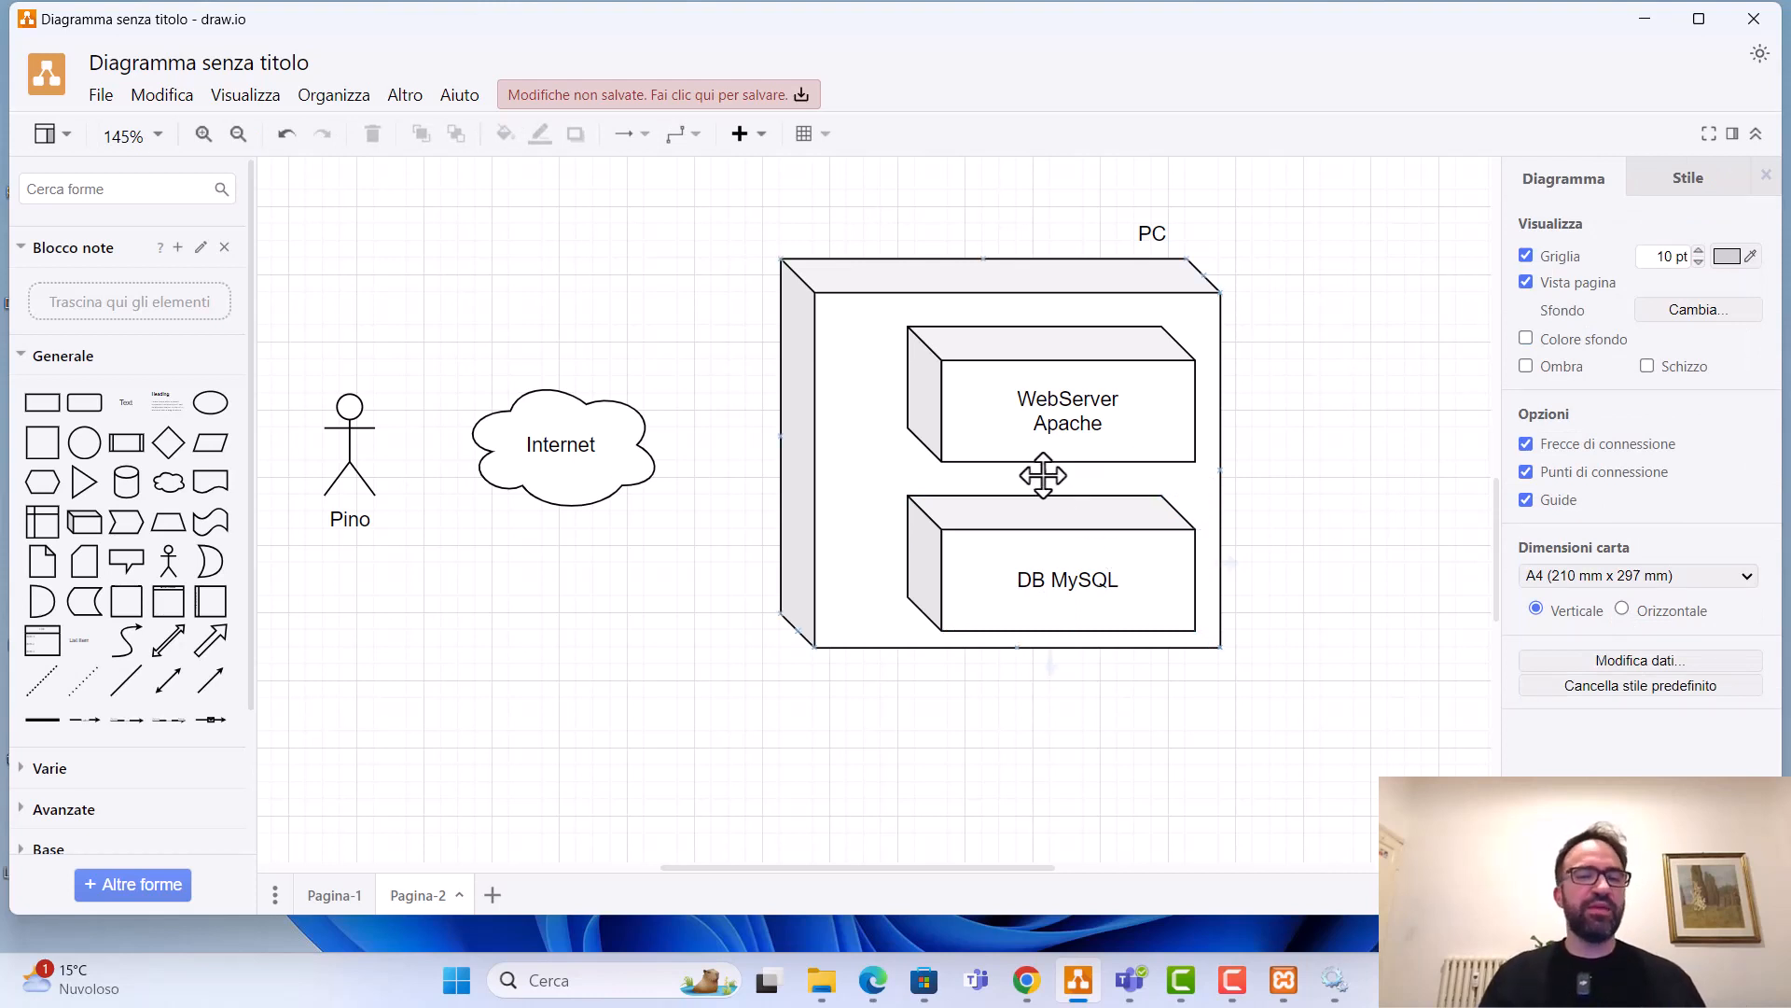
- Apply the light yellow style to the WebServer Apache cube and the light blue style to the DB MySQL cube
click(1054, 420)
click(1620, 264)
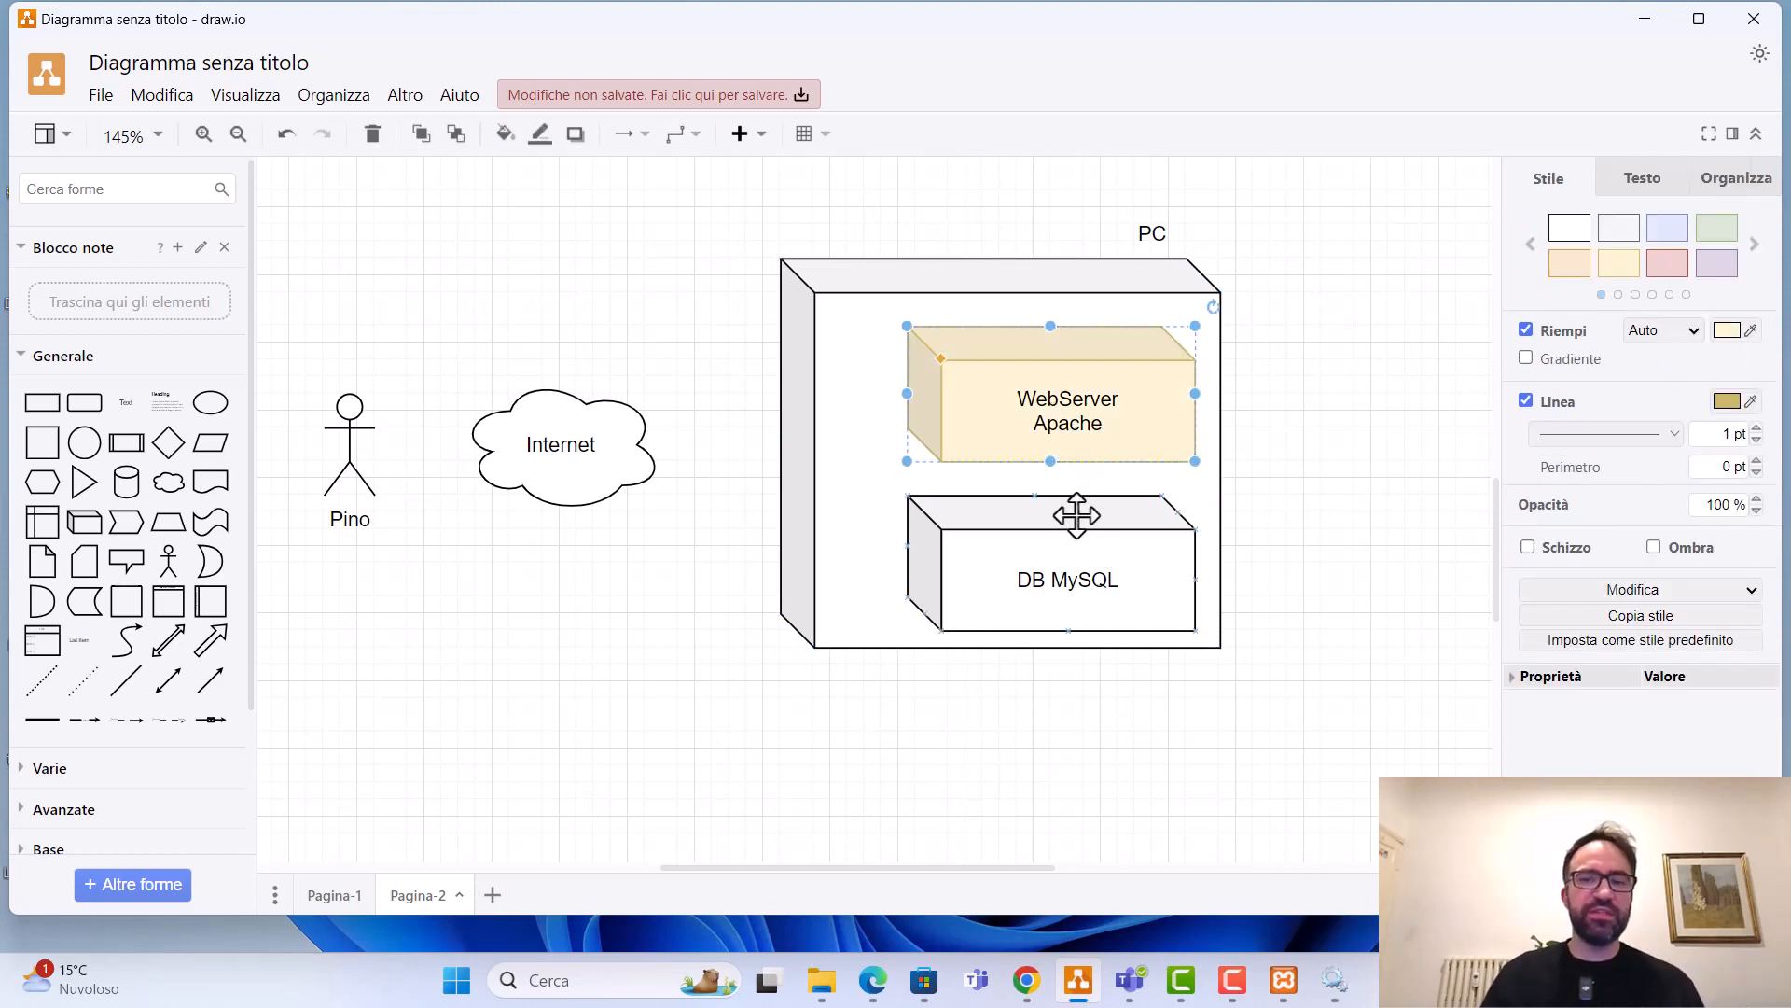
click(1073, 513)
click(1667, 227)
click(1308, 386)
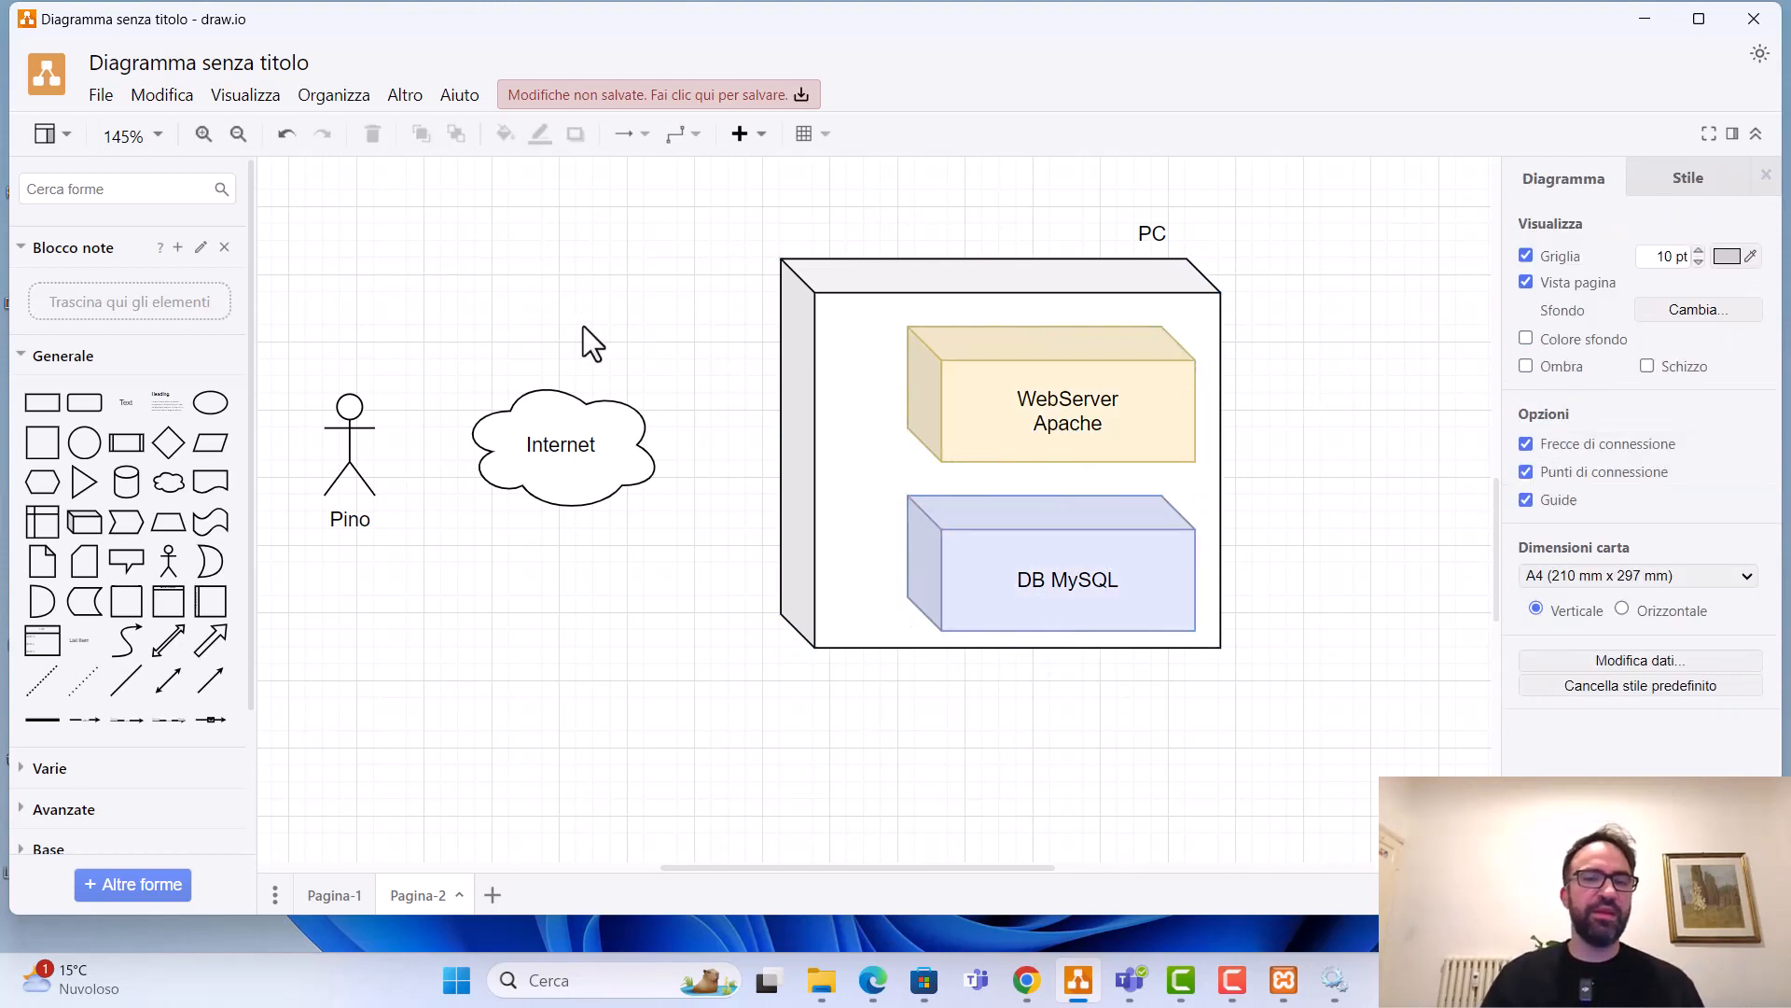
- Draw a connector arrow from the actor to the Internet cloud
click(351, 434)
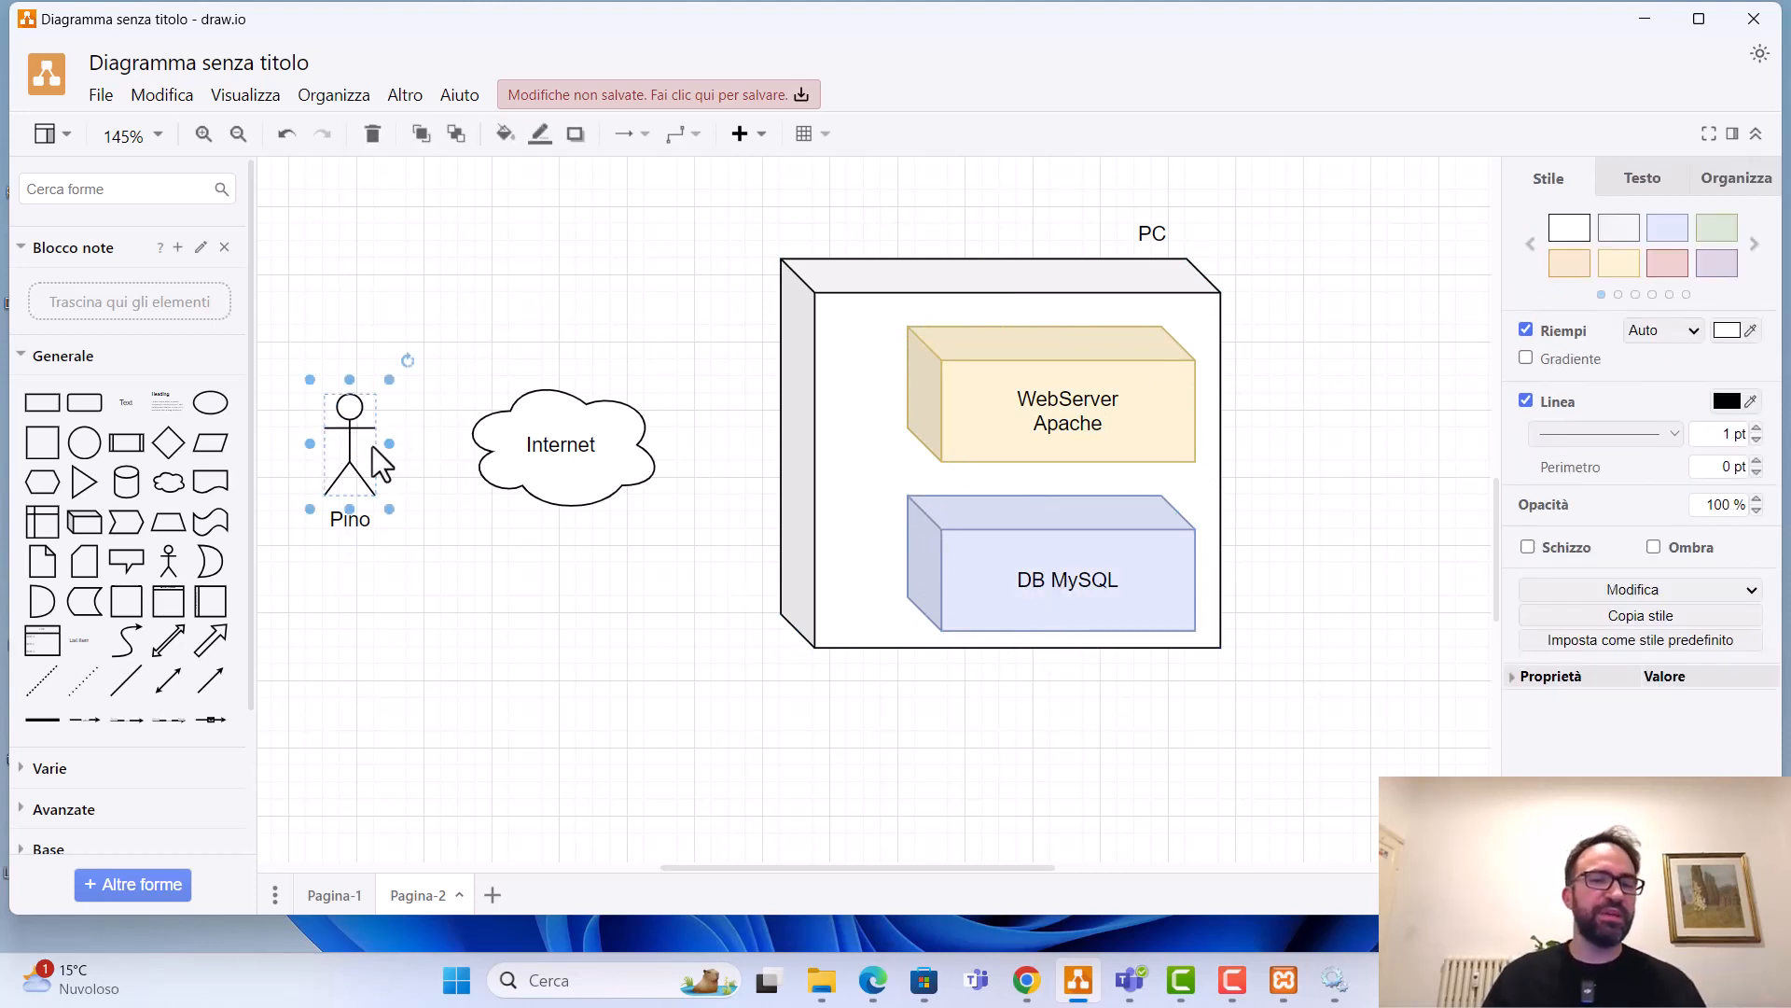
drag(428, 445, 474, 431)
click(577, 459)
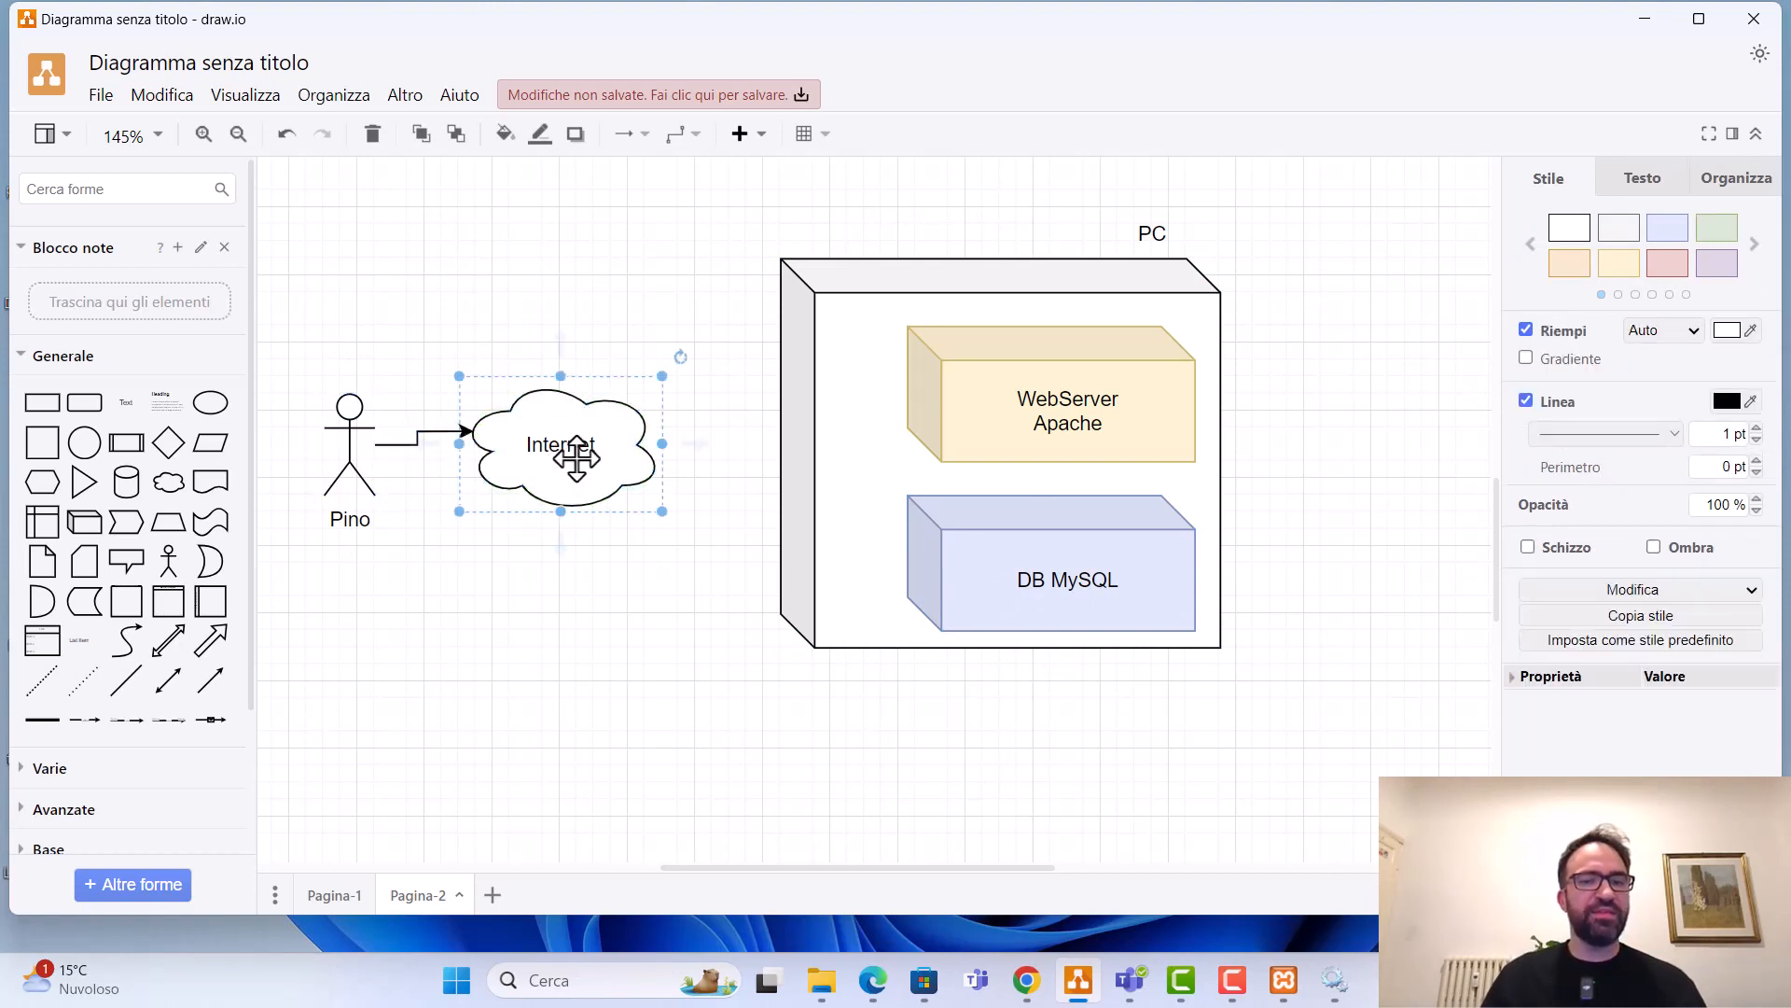
drag(690, 447, 773, 442)
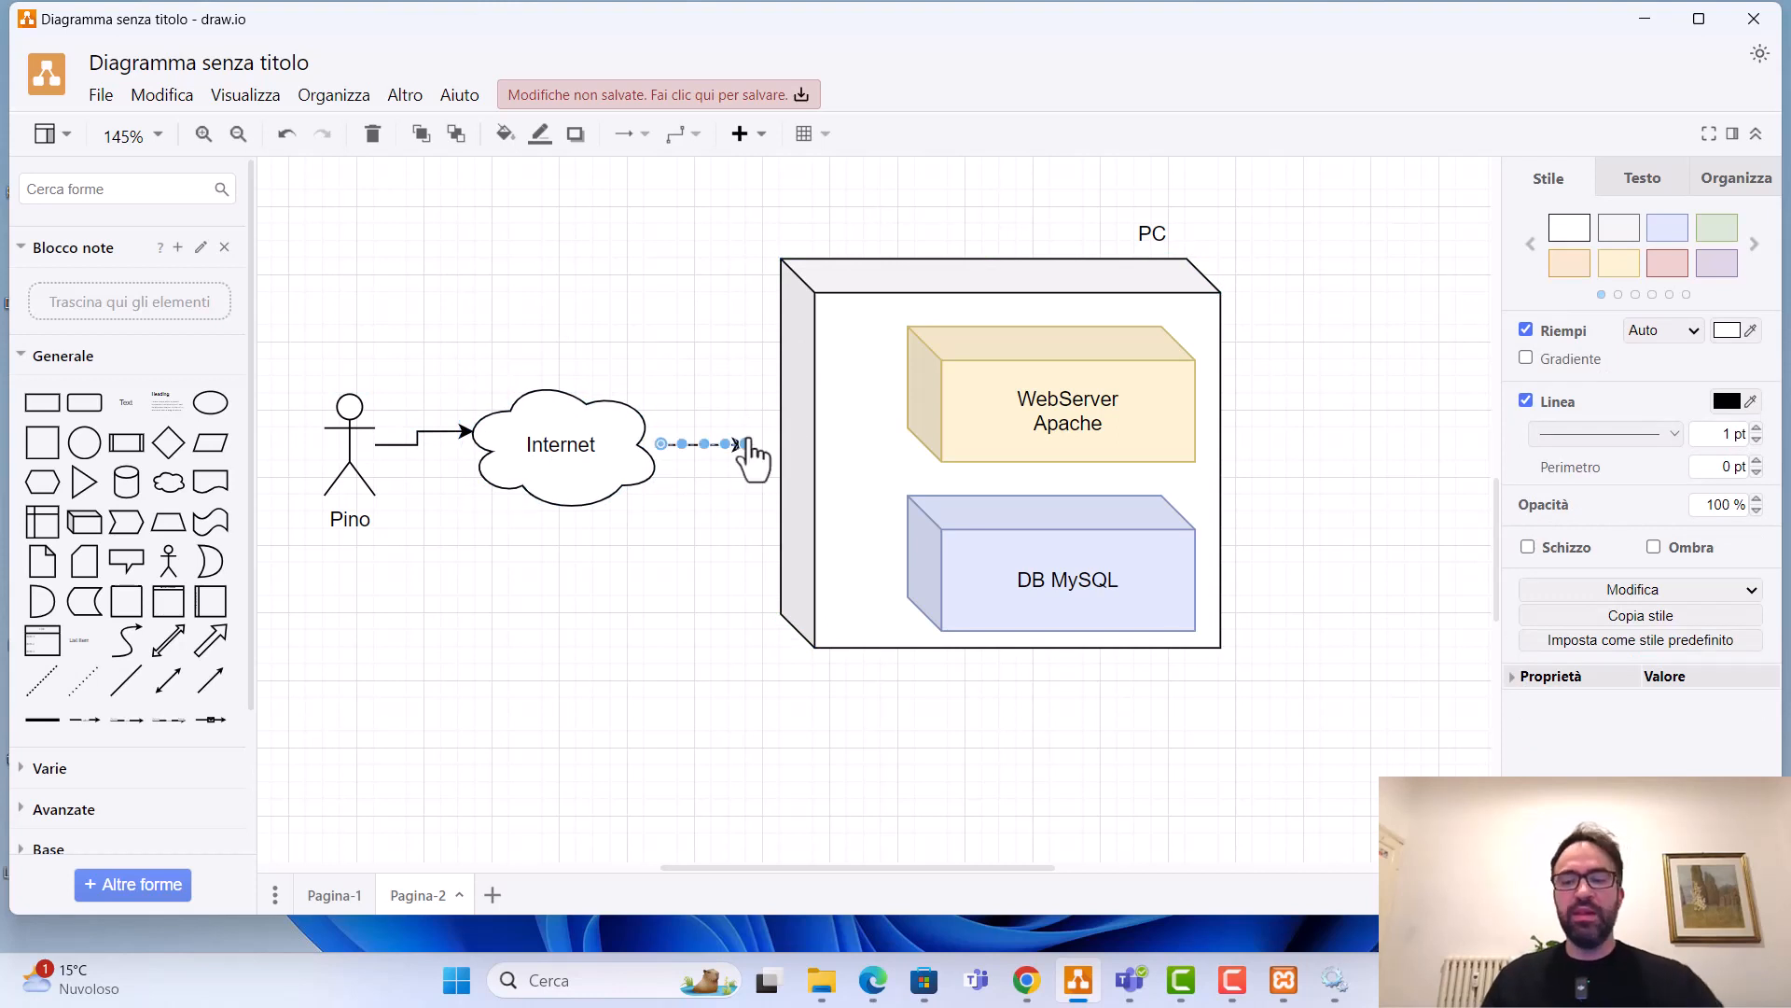
key(Delete)
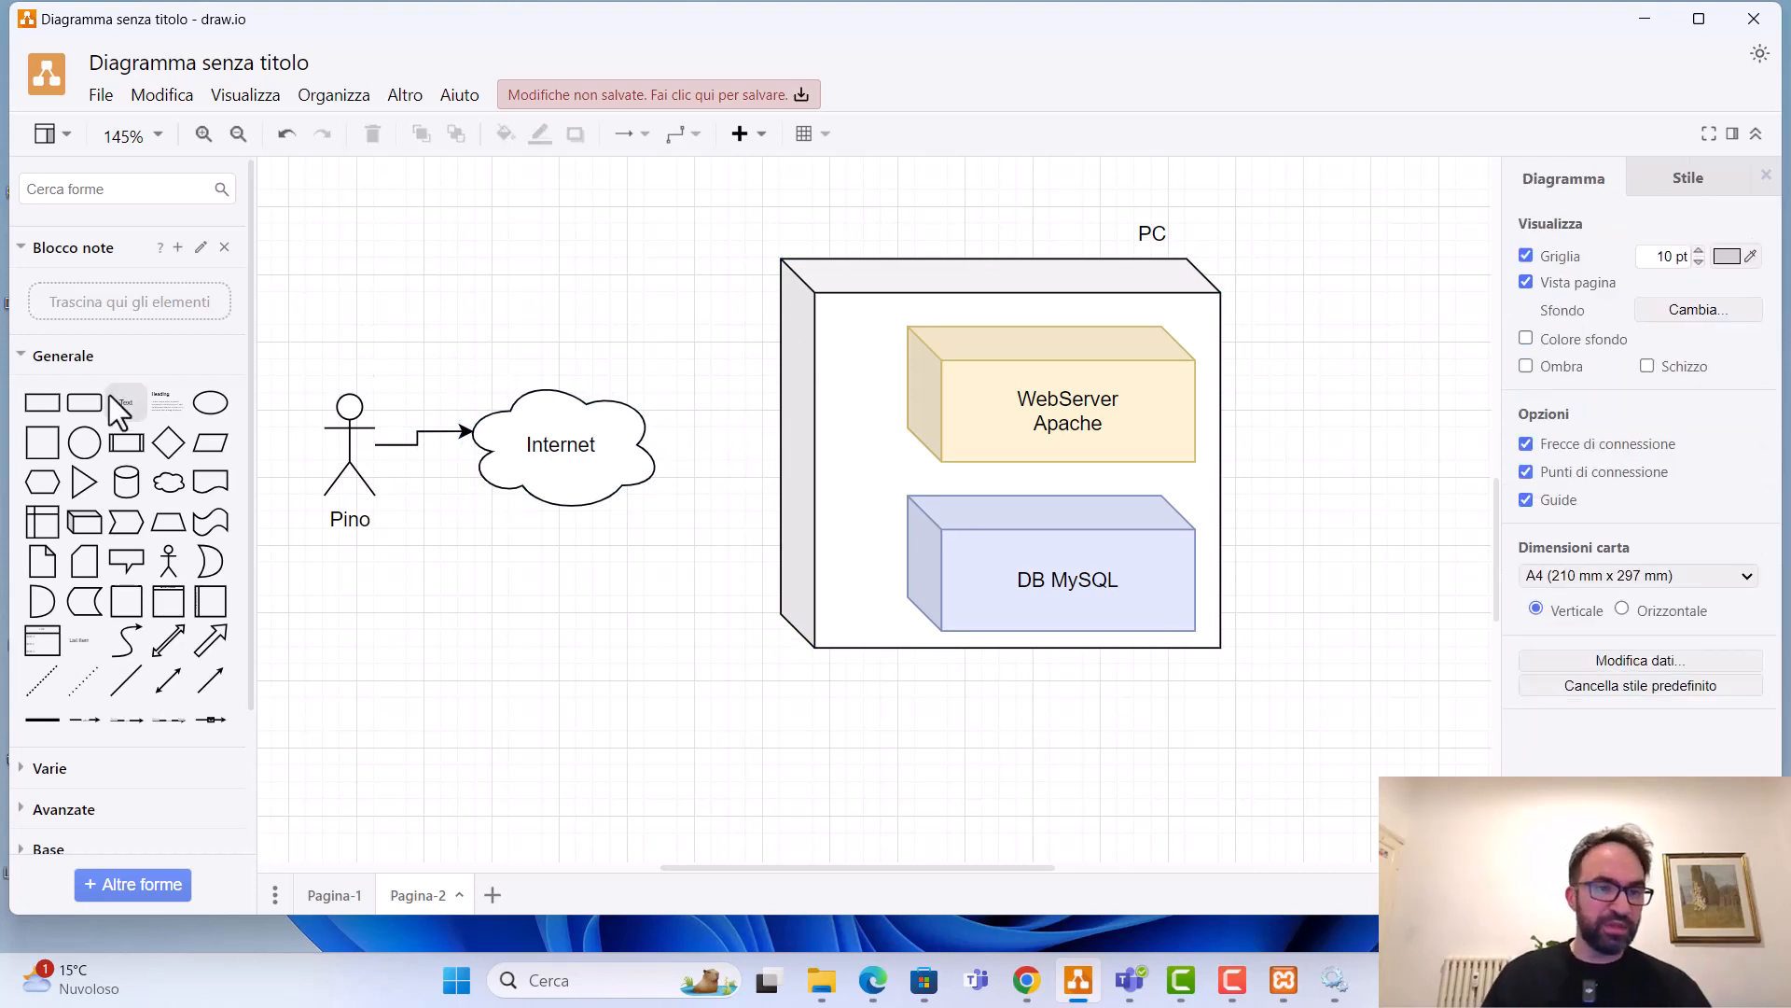
- Add a text label reading "IP: 192.168.1.2" above the left part of the PC cube
drag(671, 260, 770, 214)
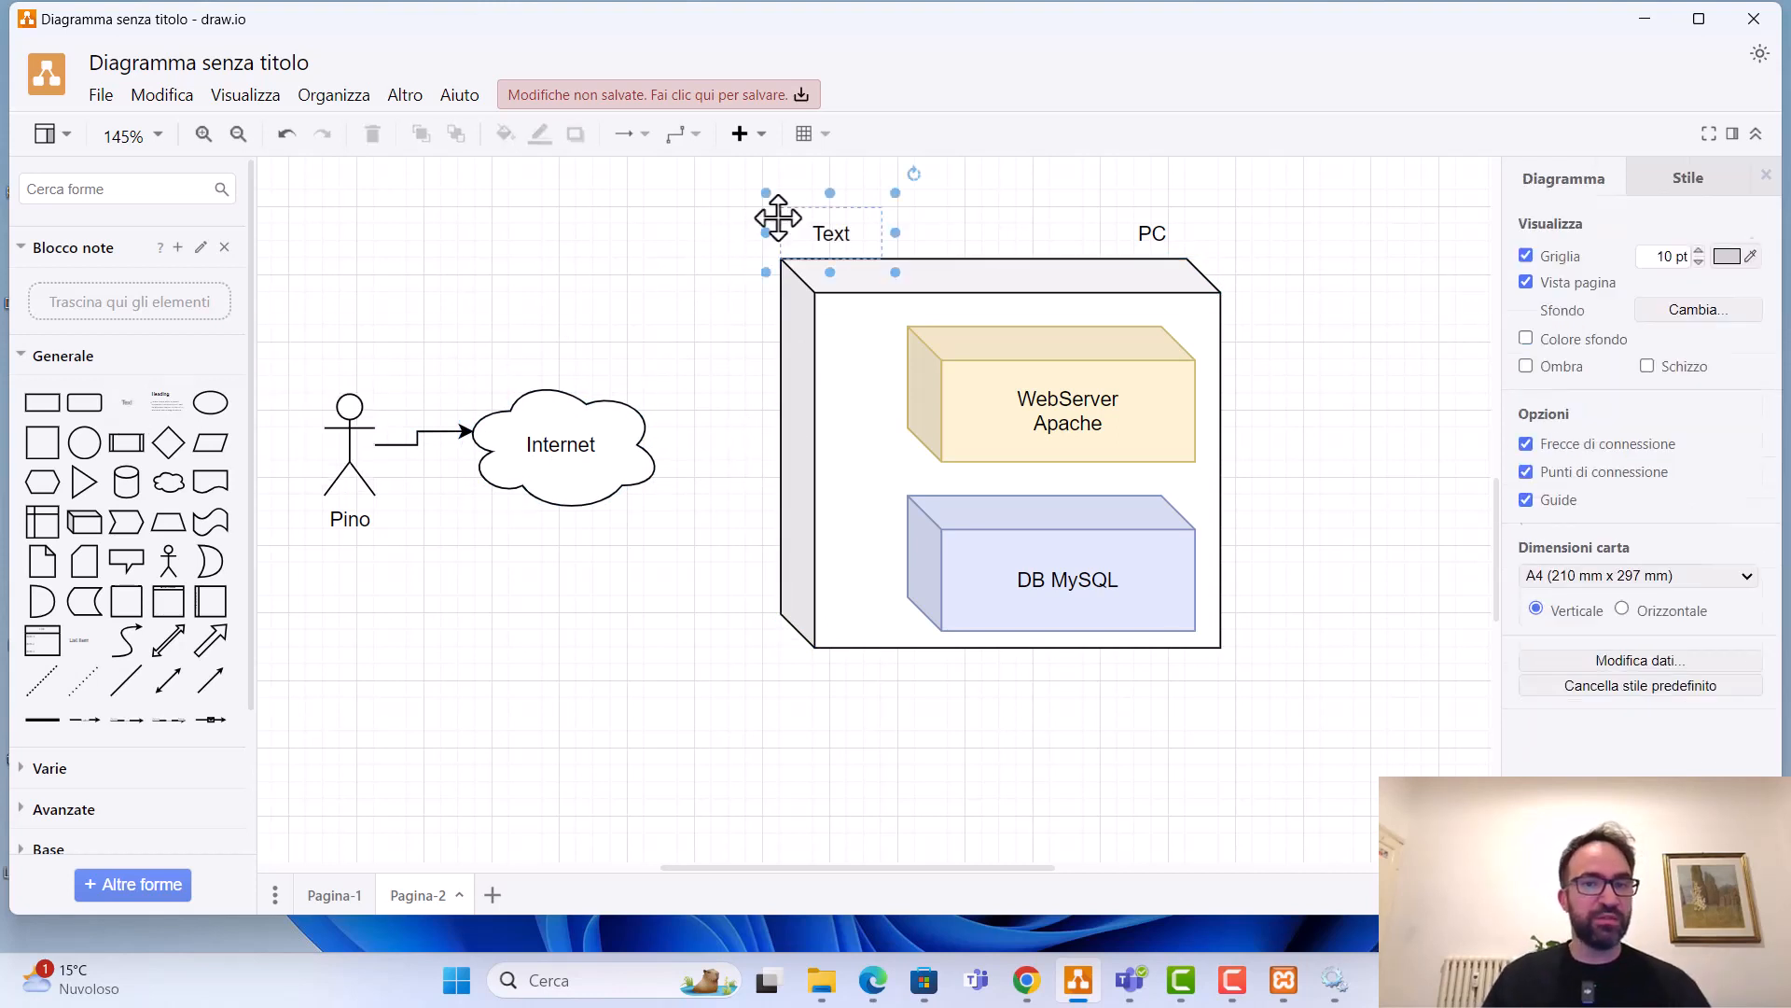
double_click(856, 234)
key(BackSpace)
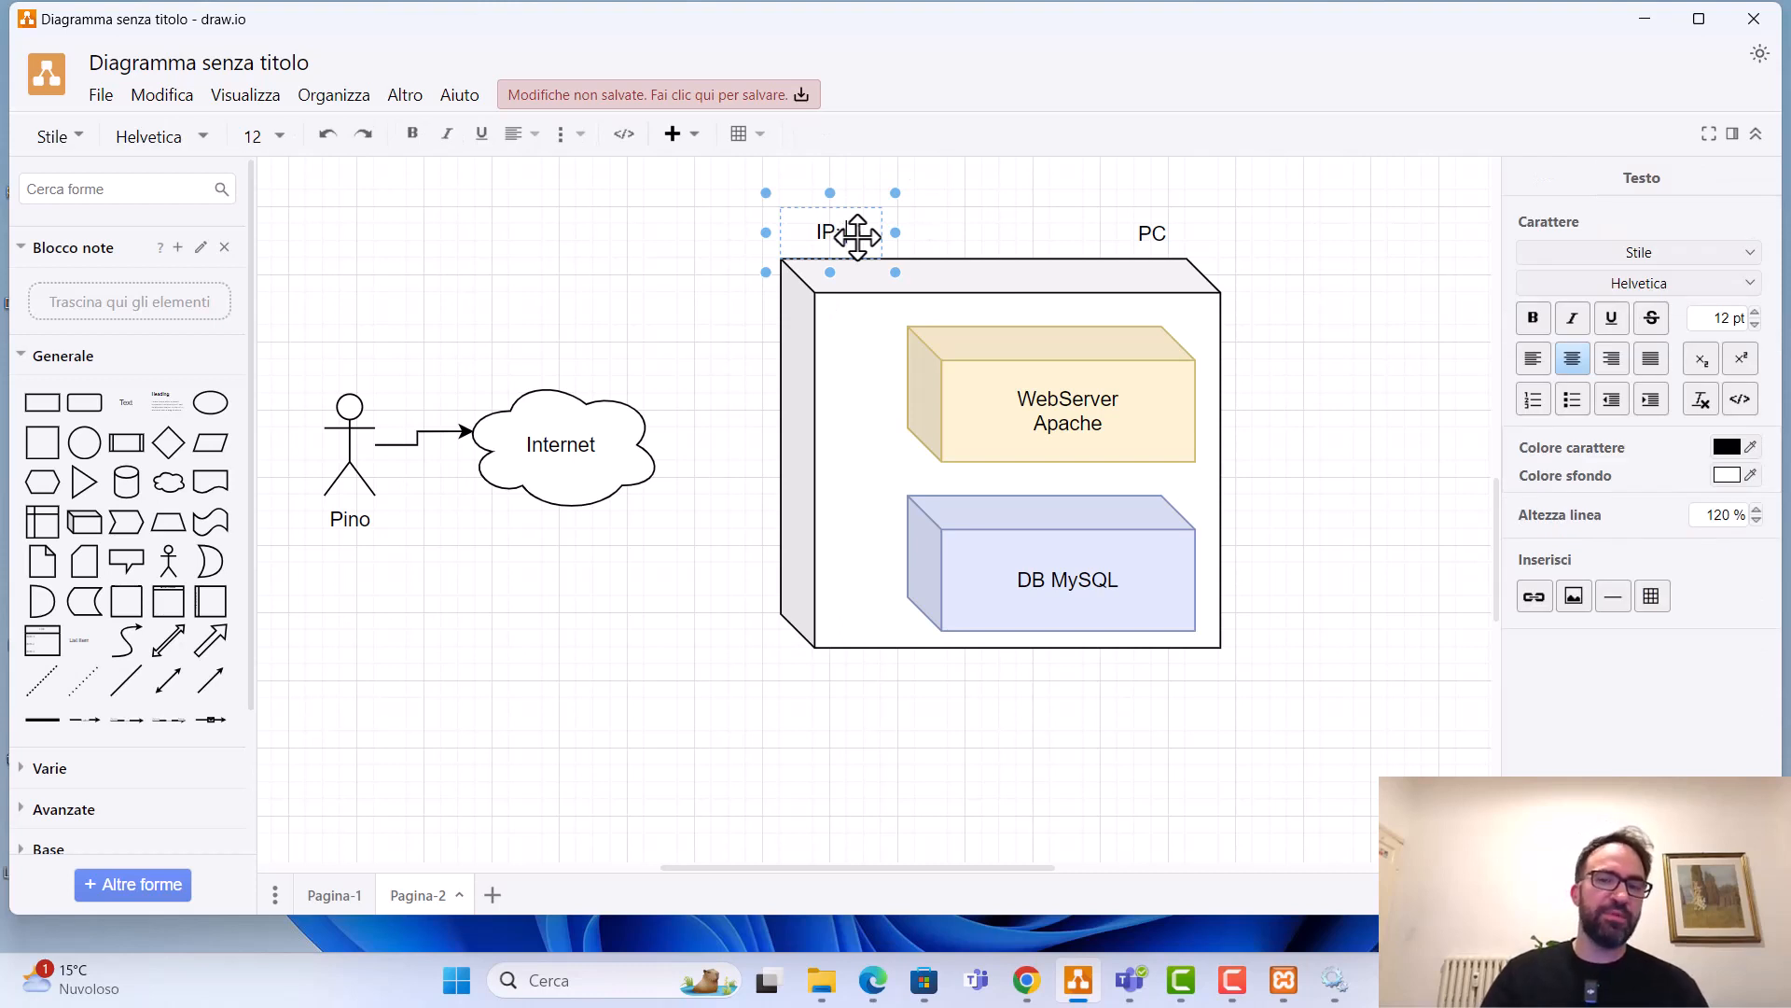
text(IP: )
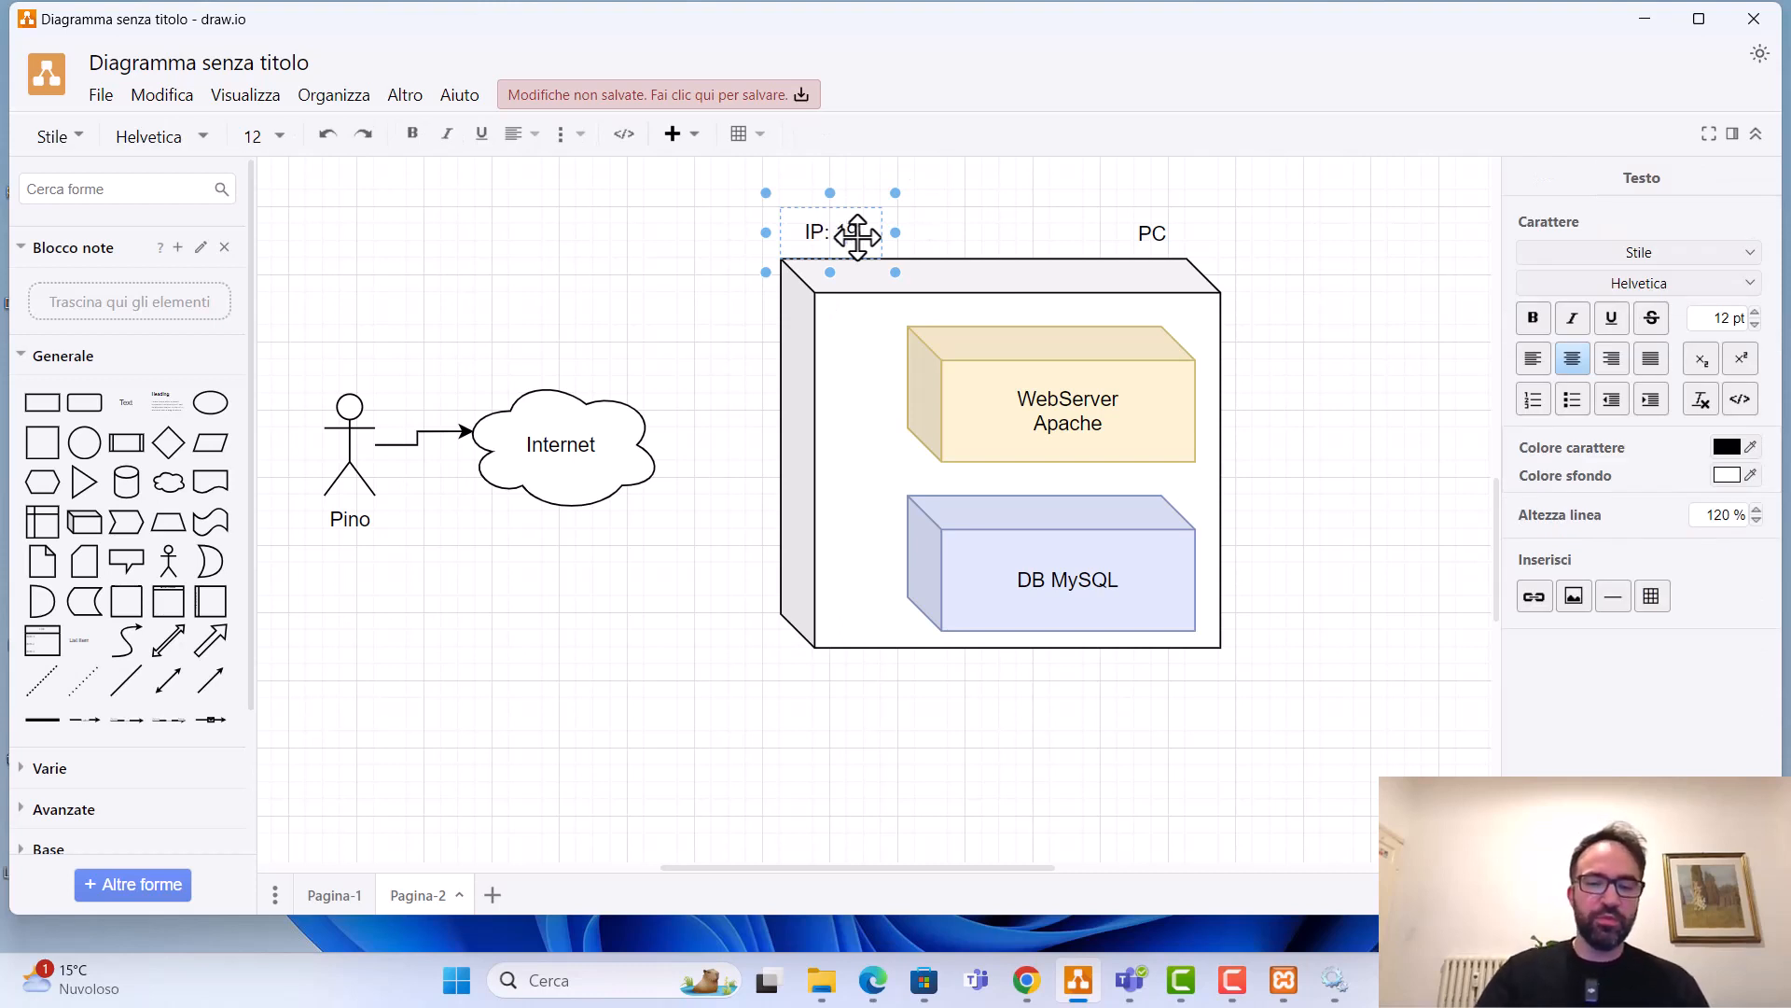
text(192.168.)
text(1.1)
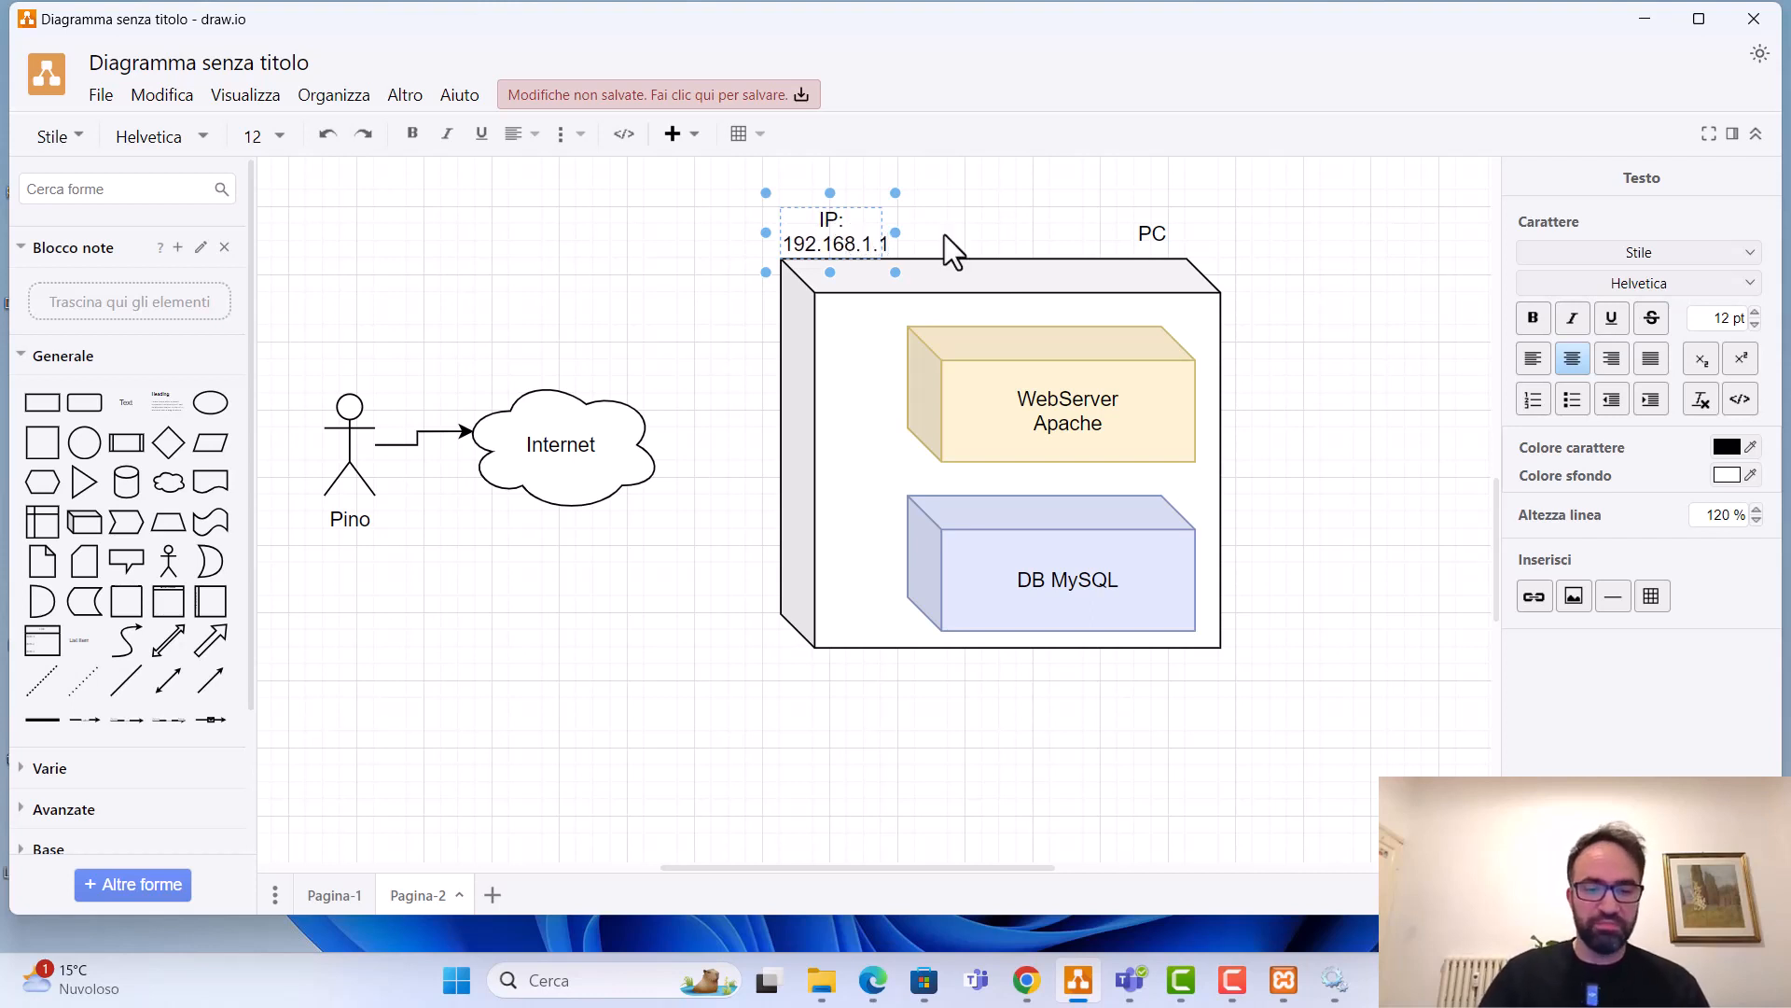
key(BackSpace)
text(2)
- Widen the IP label's text box so that the whole address fits on one line
drag(896, 233, 971, 233)
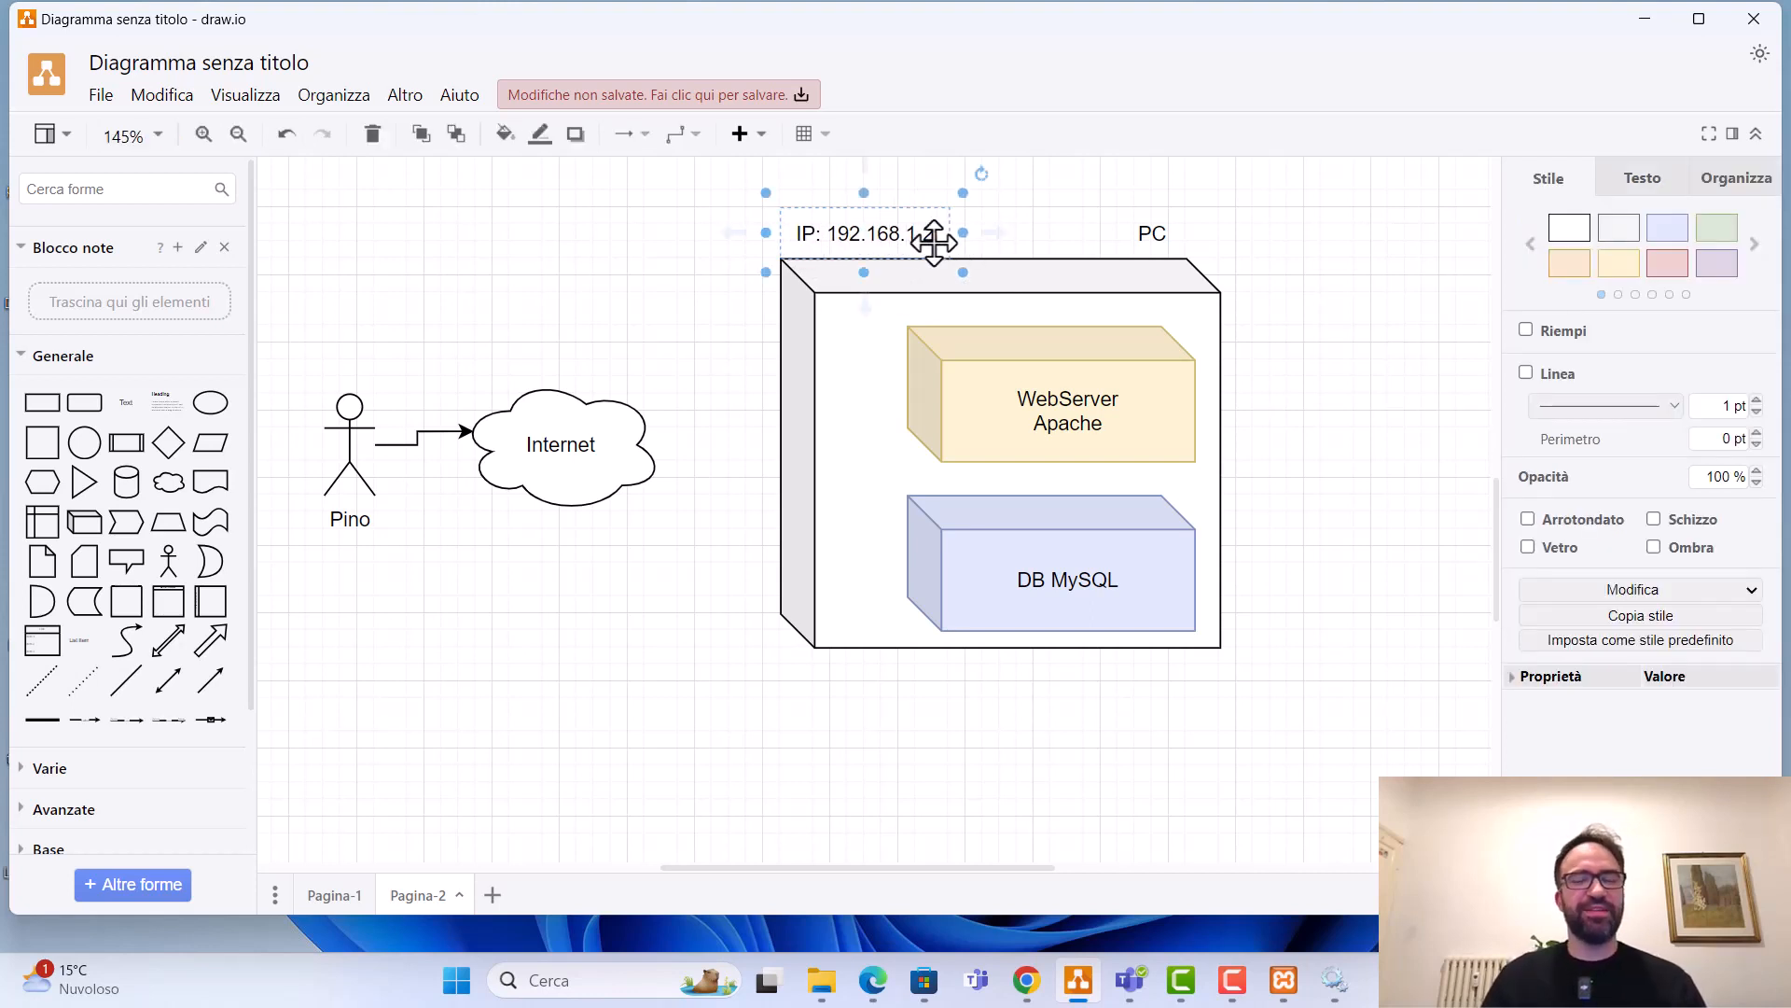
click(1250, 268)
double_click(887, 229)
drag(962, 232, 997, 234)
double_click(931, 233)
click(1295, 313)
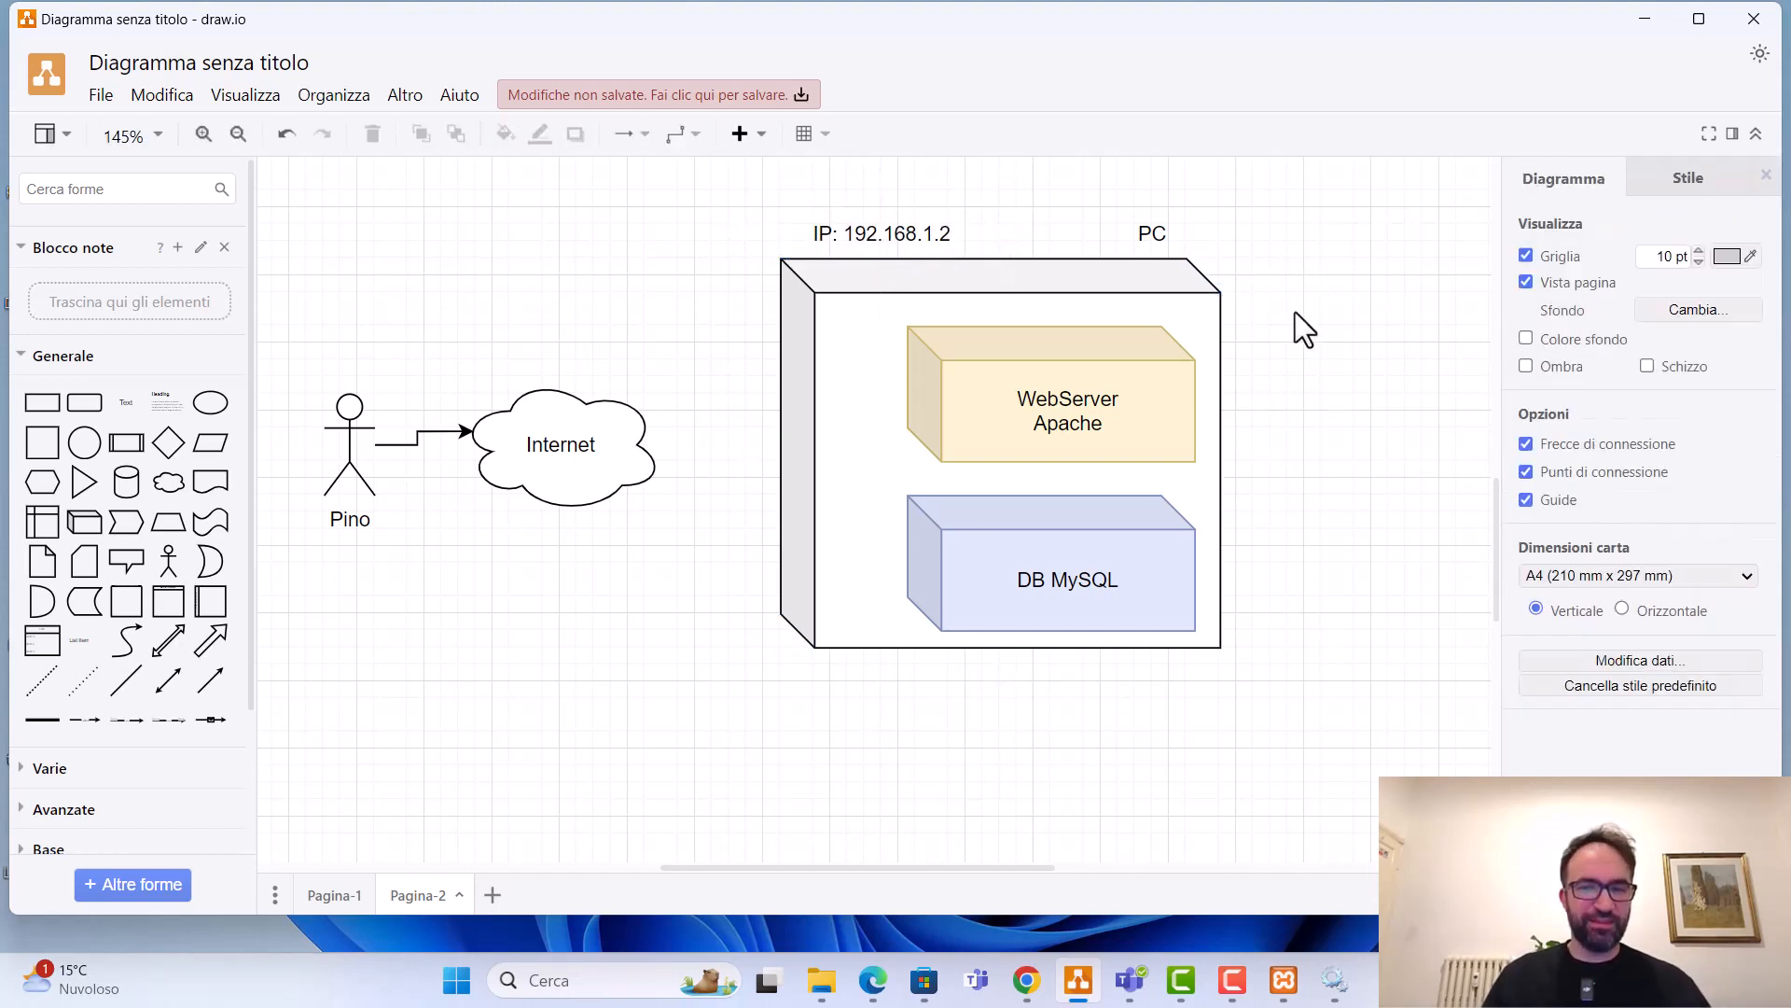
- Draw a connector arrow from the Internet cloud to the left side of the PC cube
click(552, 410)
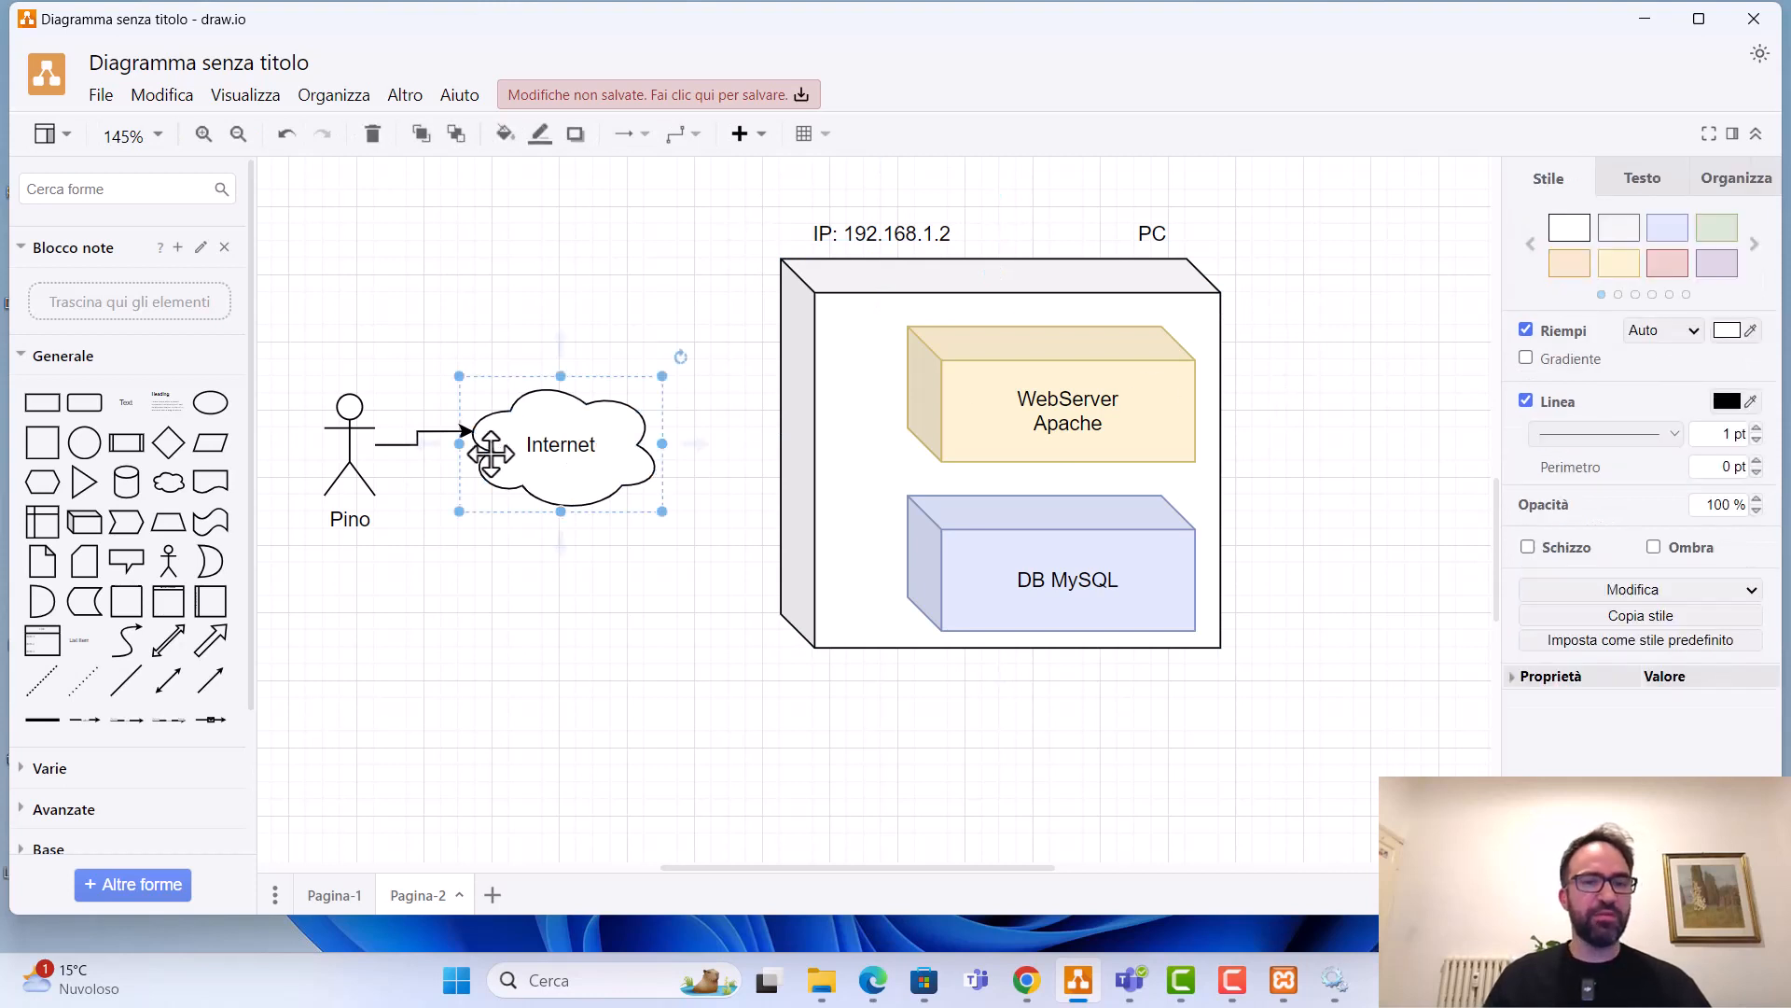
drag(684, 446, 782, 445)
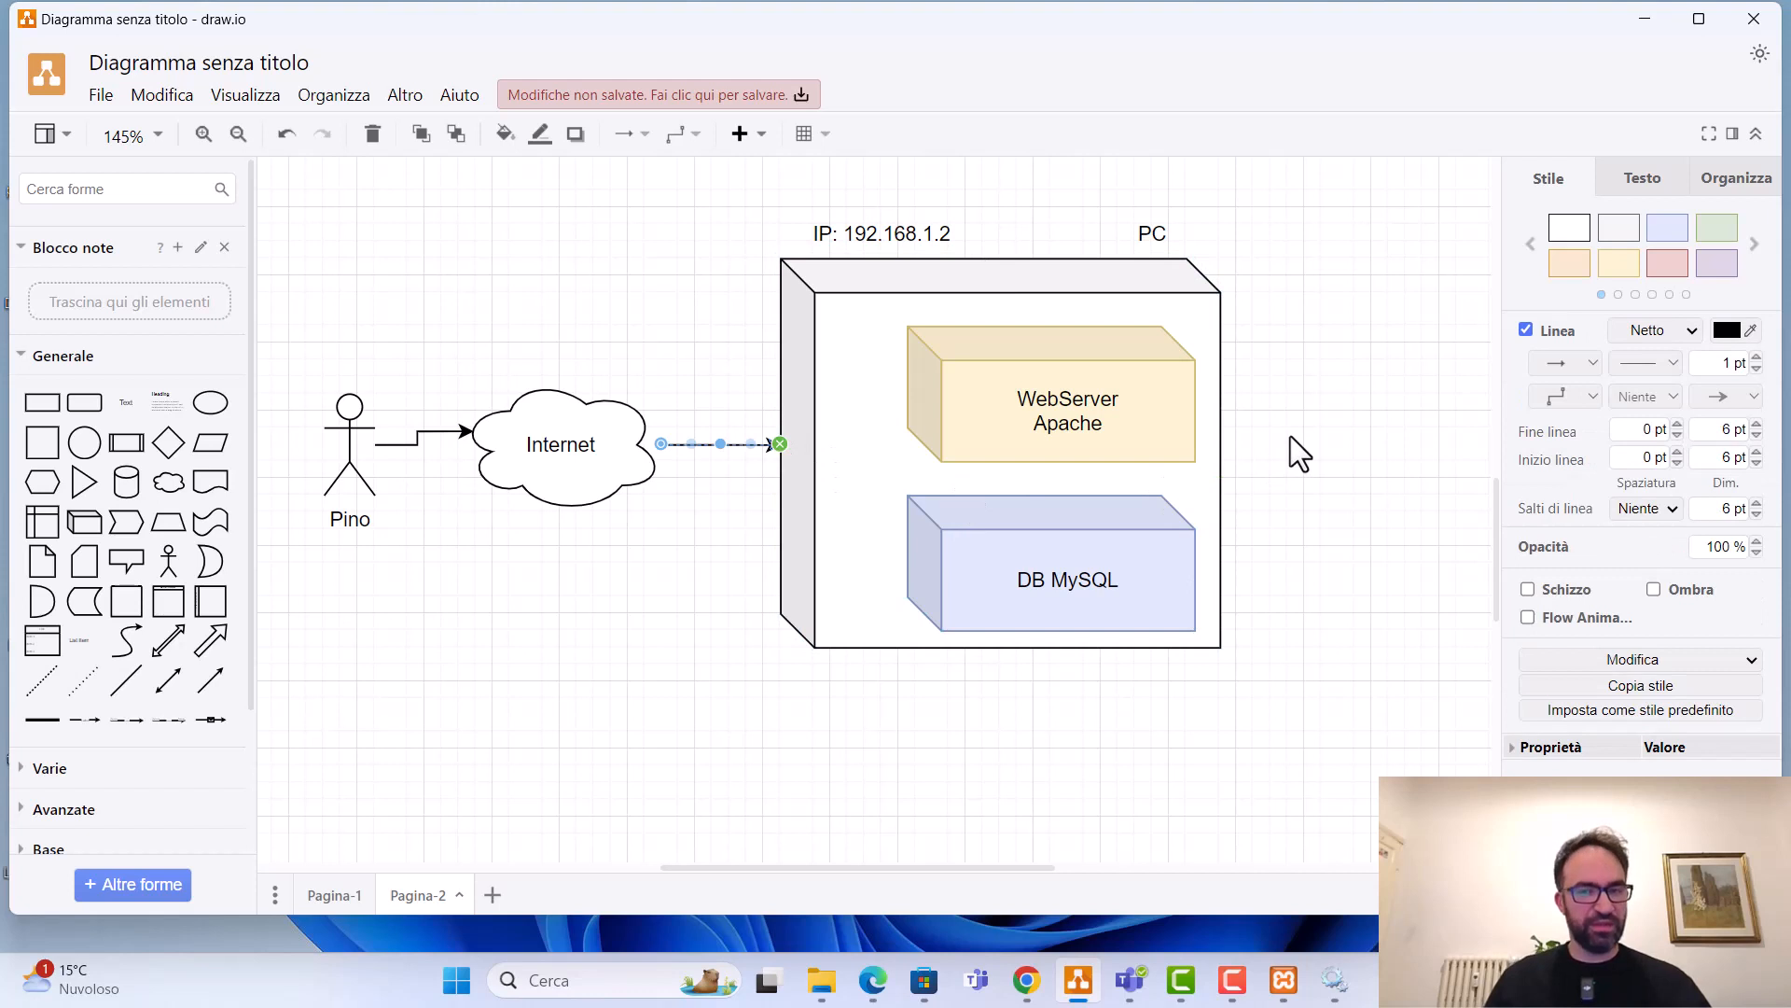
click(1317, 454)
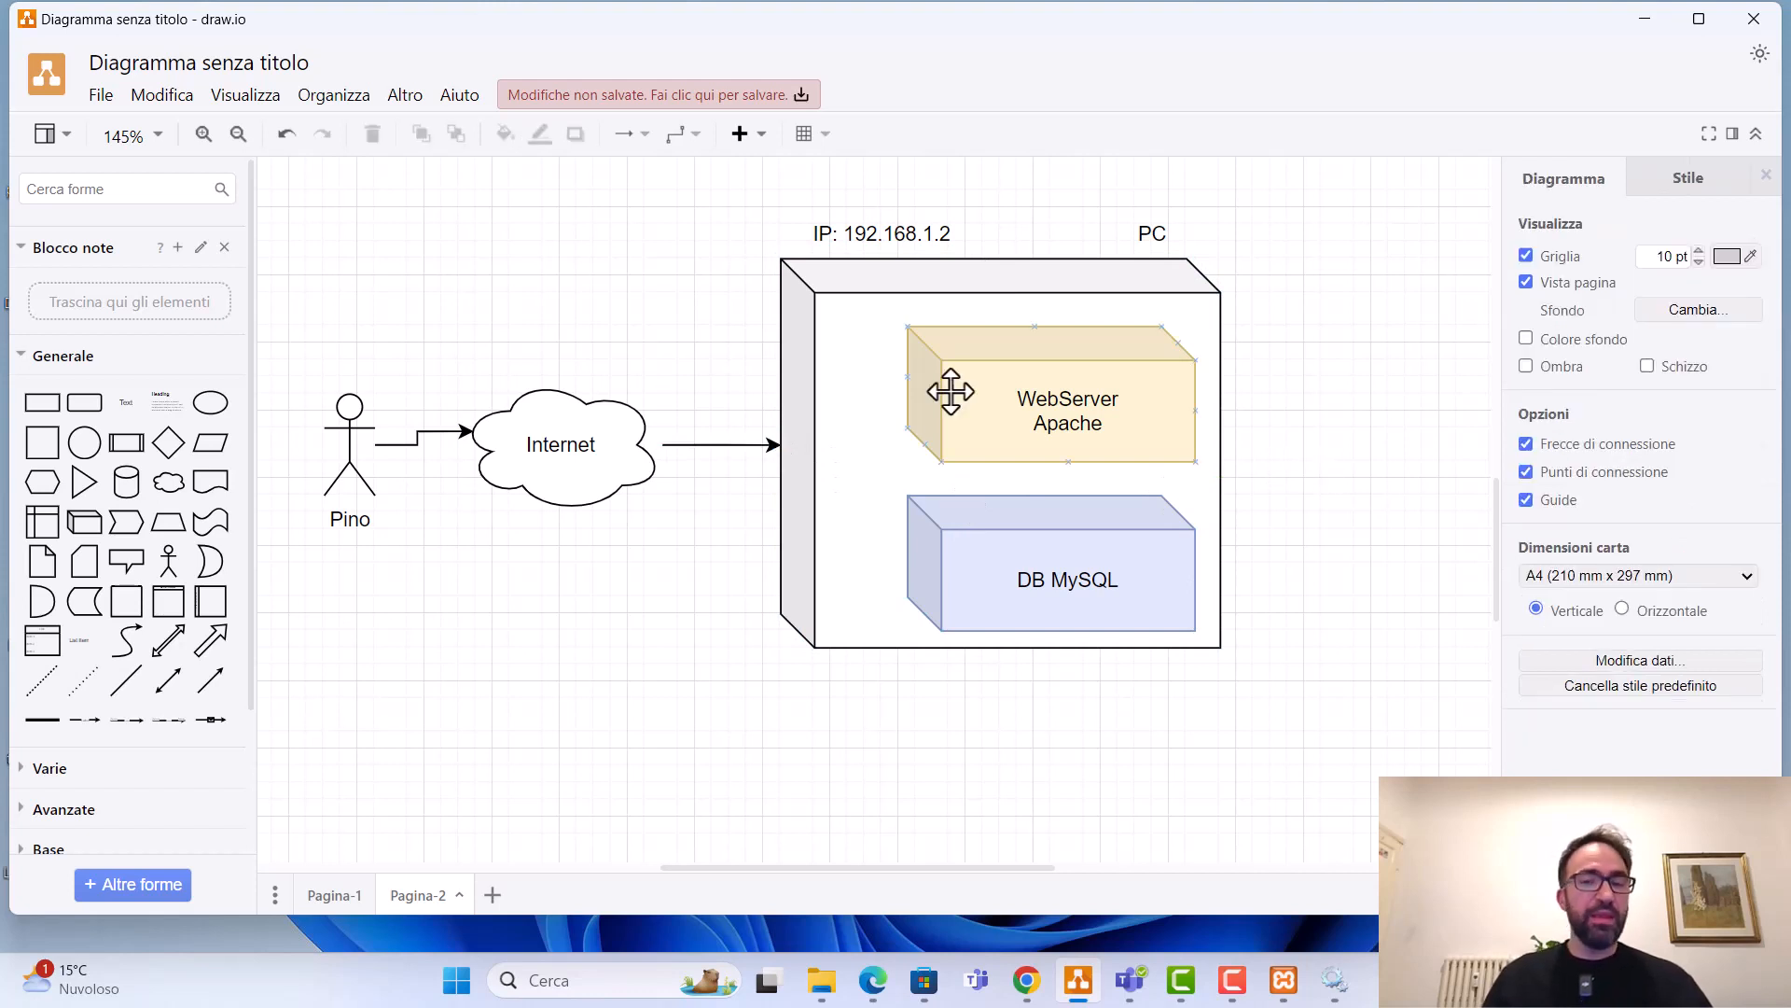
- Delete the connector between the Internet cloud and the PC cube
click(978, 451)
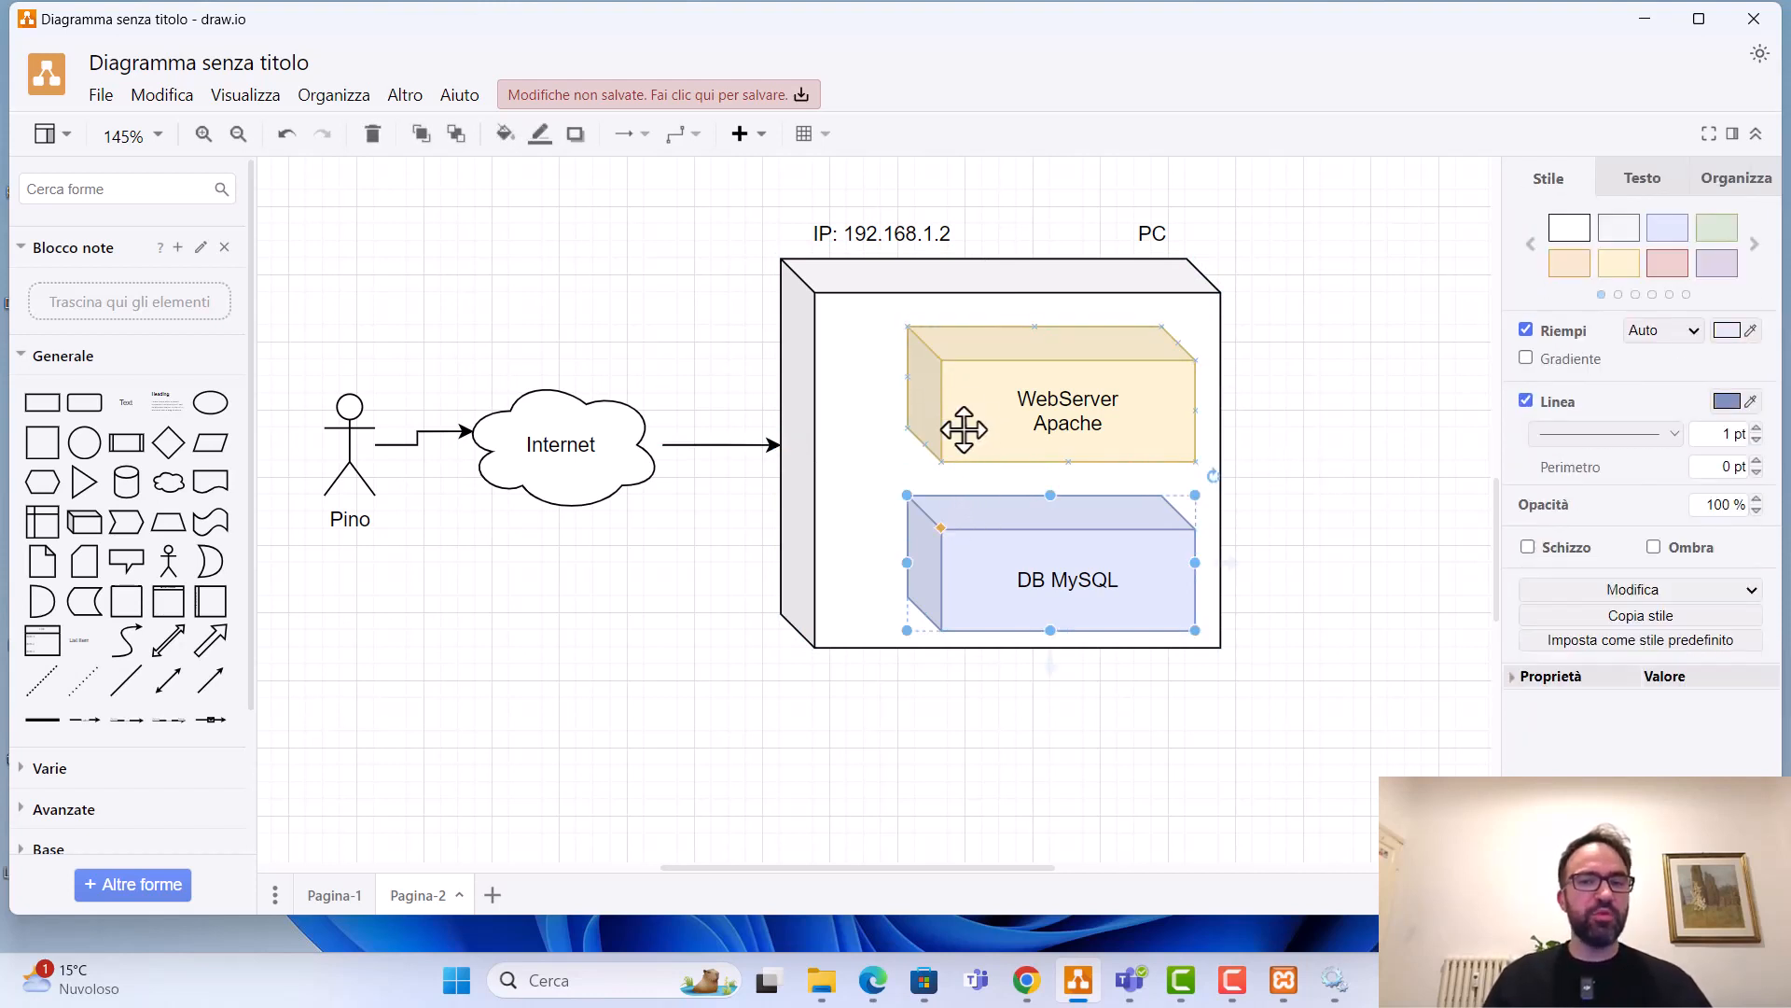
click(741, 446)
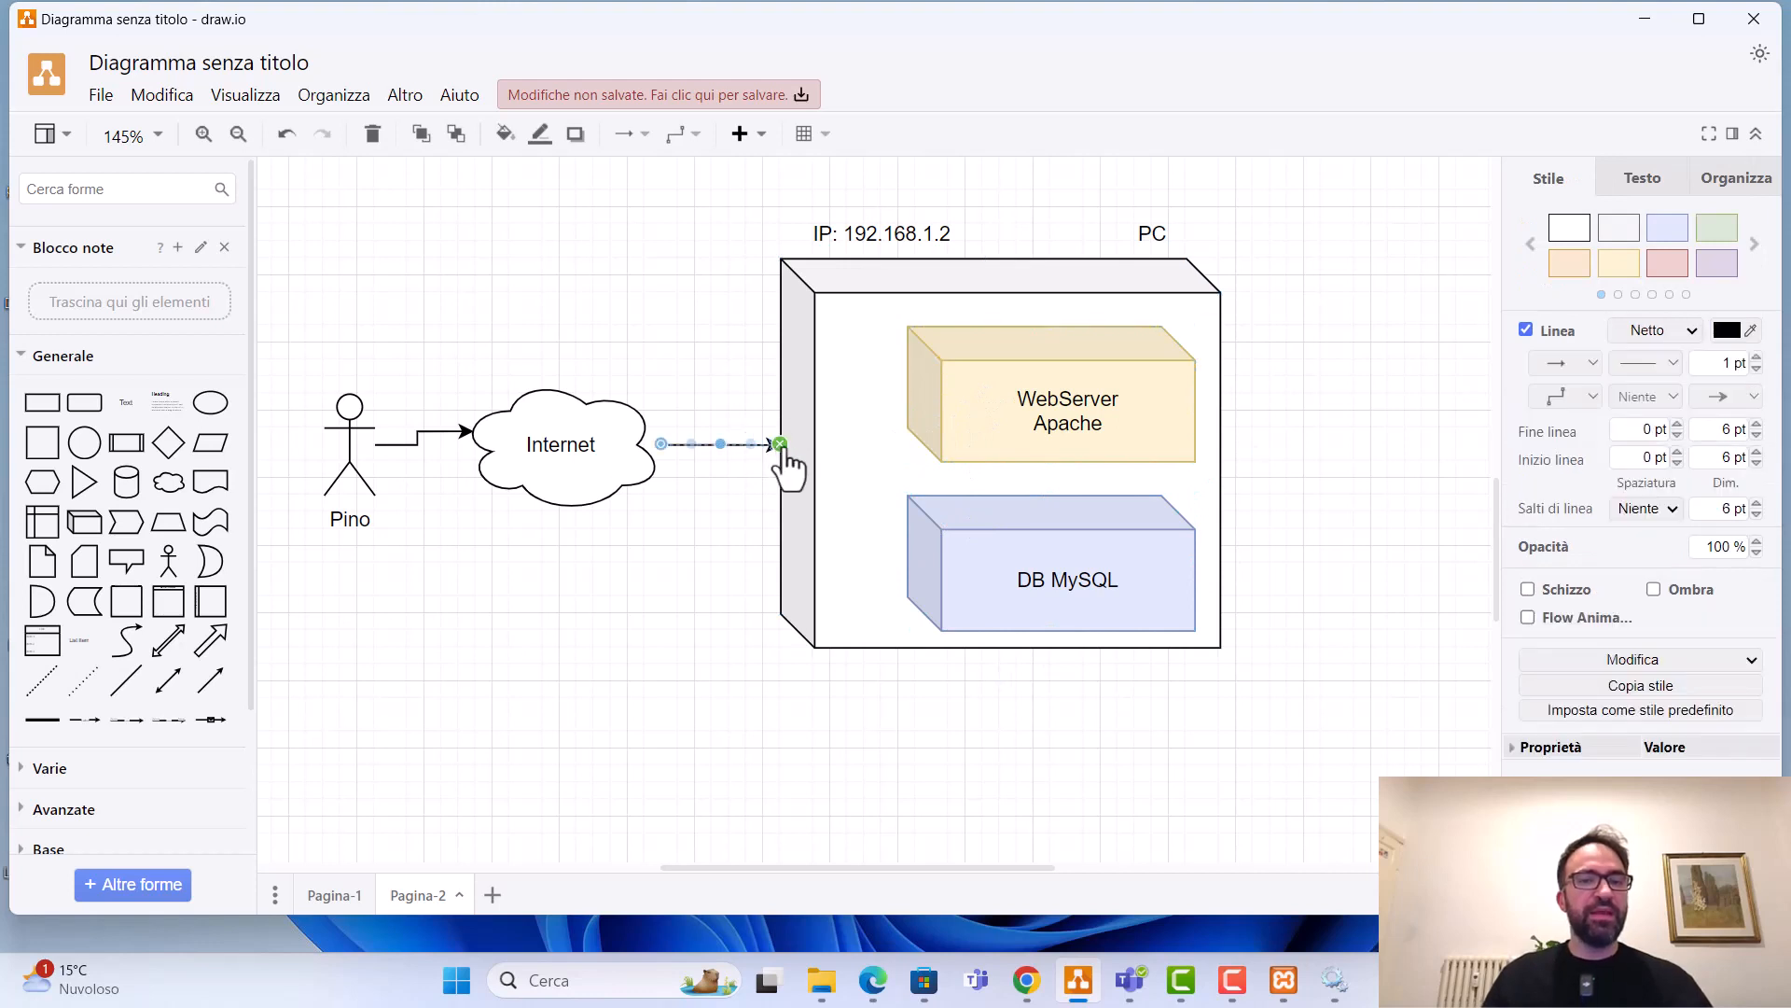
mouse_move(781, 445)
mouse_down()
mouse_move(916, 381)
mouse_move(913, 556)
mouse_move(777, 444)
mouse_up()
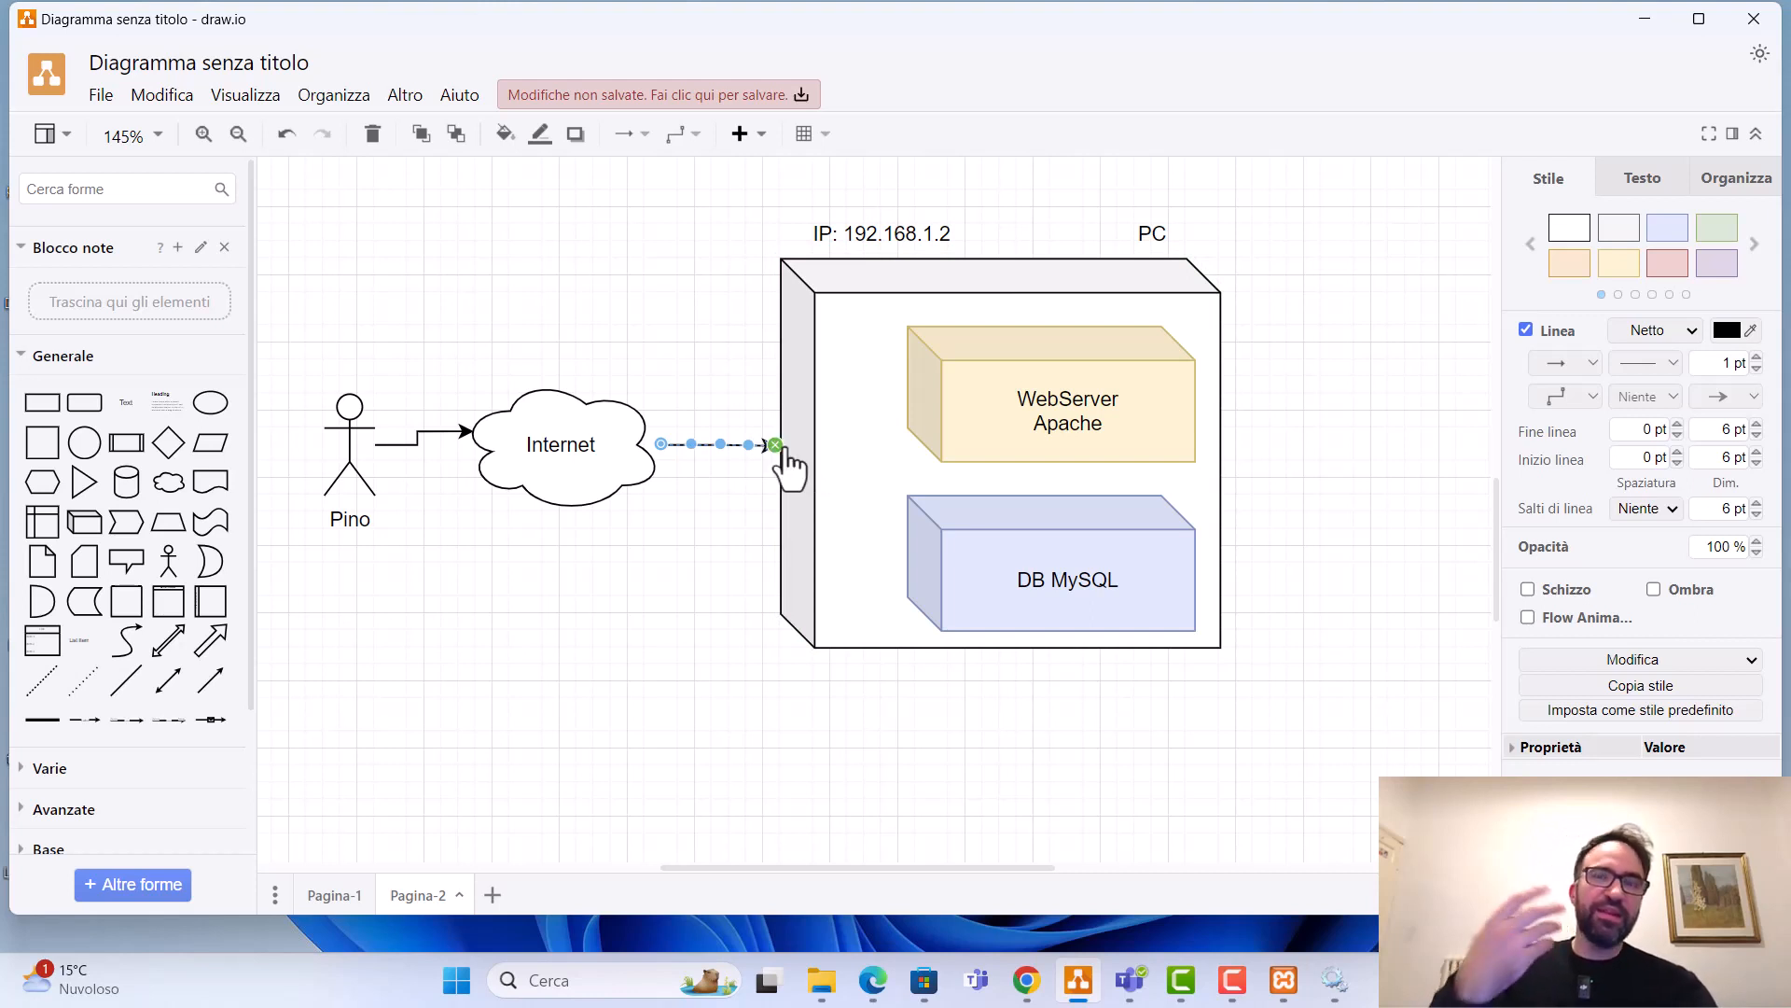
key(Delete)
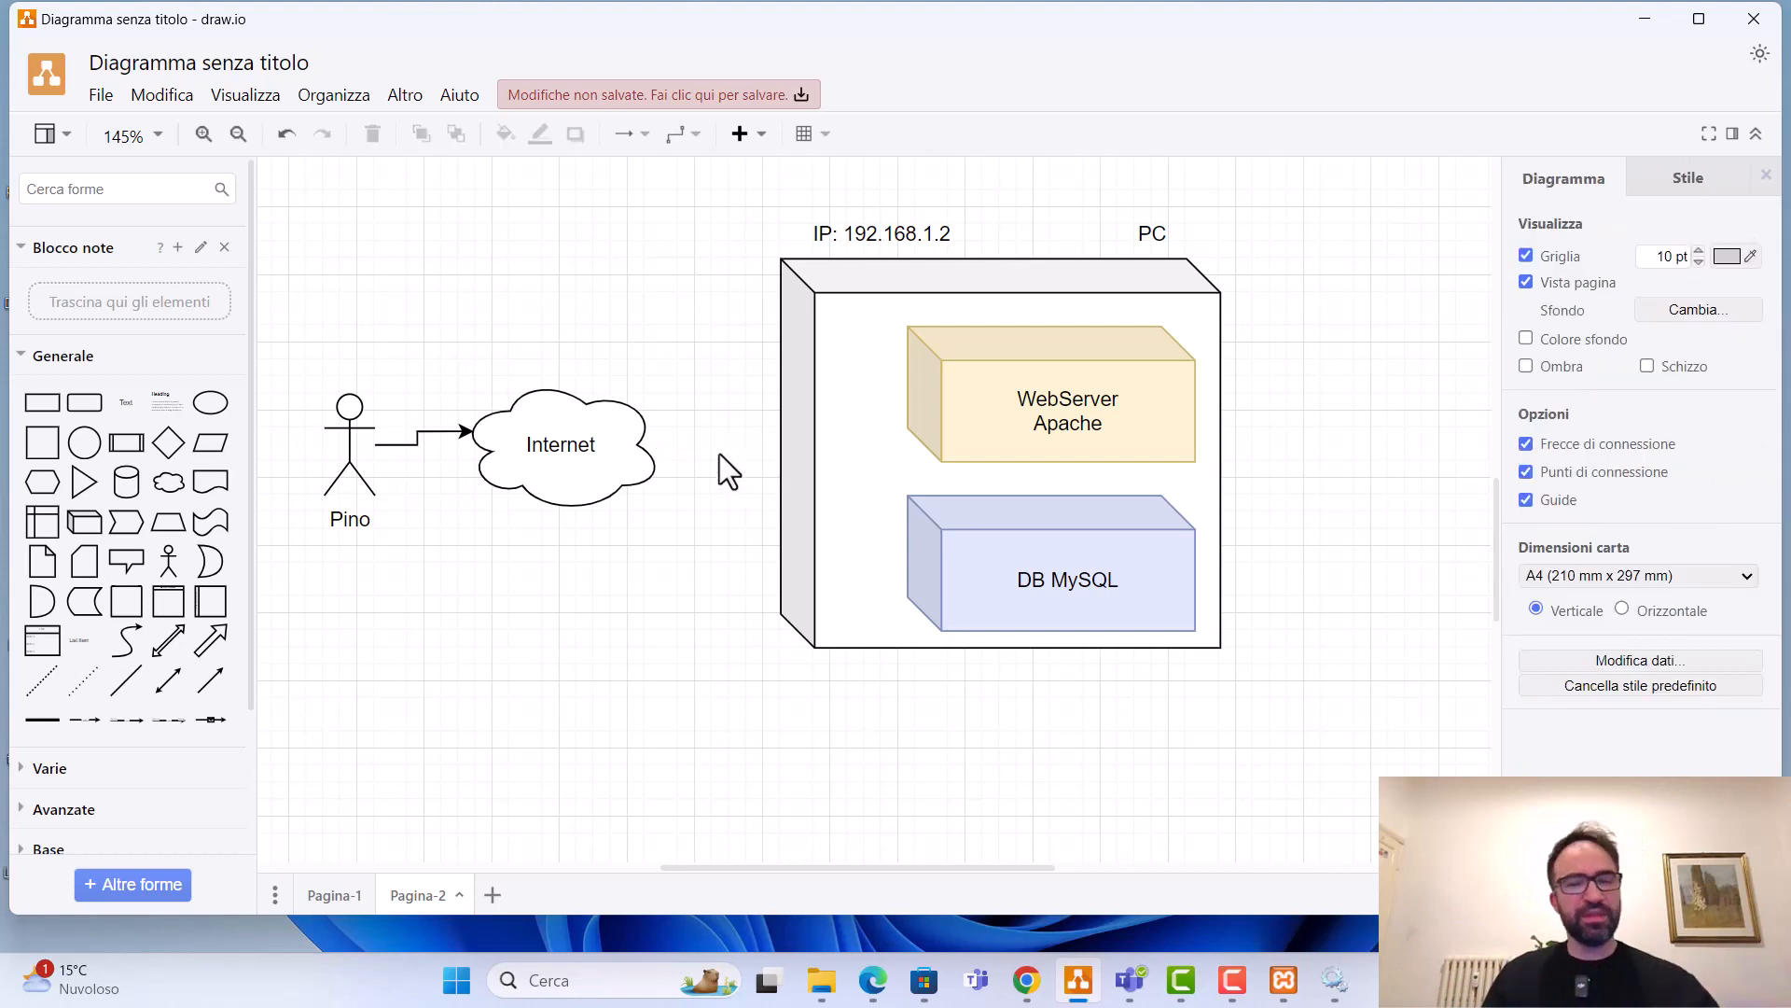
- Add a cylinder beside the Internet cloud and shift the PC cube with its contents and labels to the right
drag(126, 481, 659, 334)
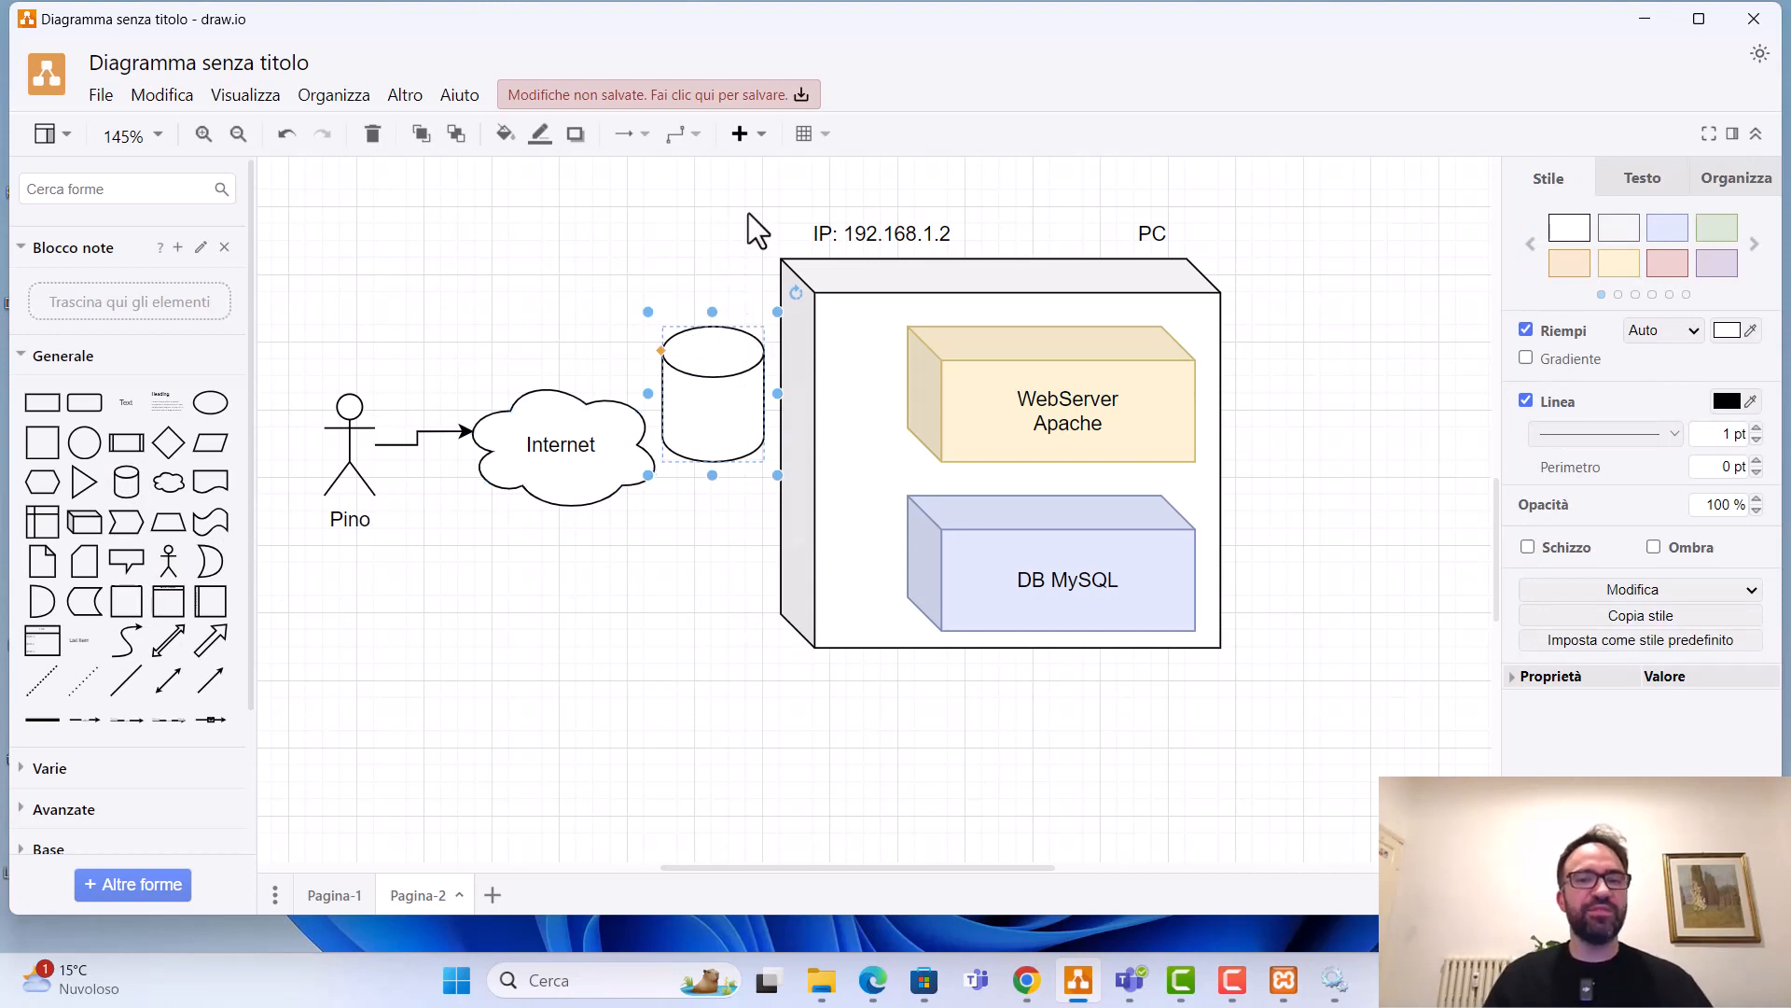
drag(748, 212, 1316, 760)
drag(1060, 399, 1228, 406)
- Shrink the cylinder, lay it horizontally across the PC cube's left edge and label it "80"
click(744, 411)
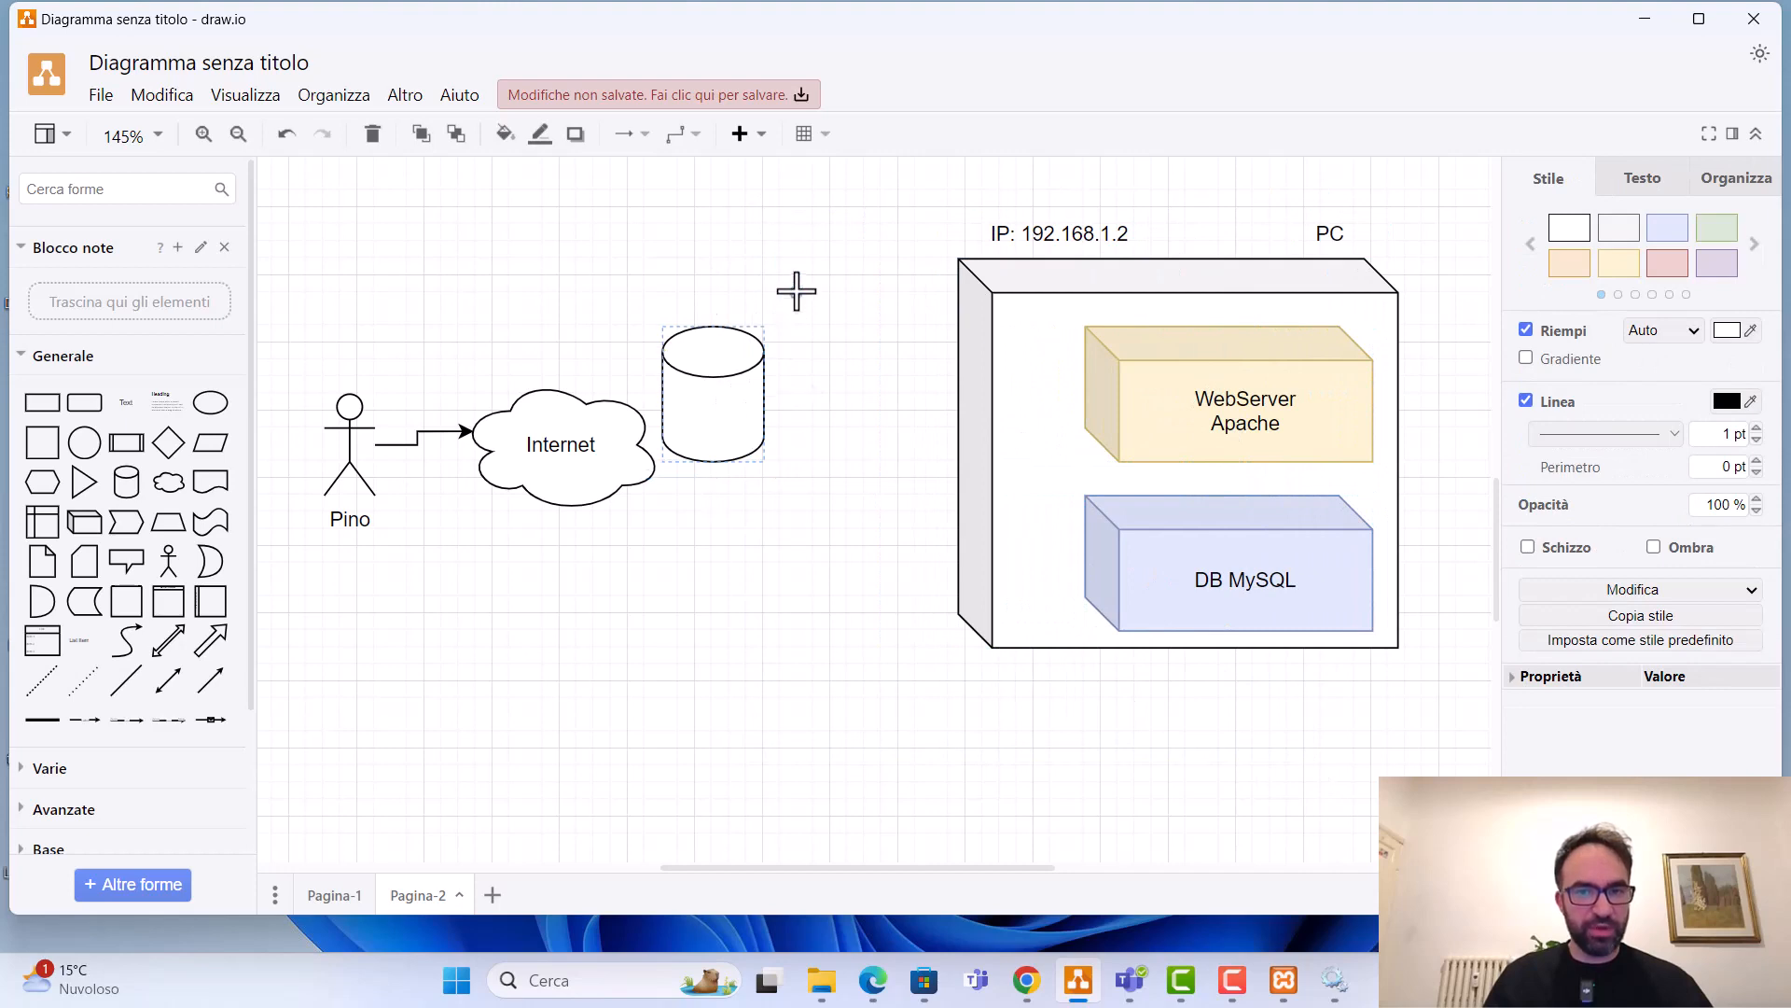
drag(796, 291, 655, 349)
drag(740, 416, 892, 454)
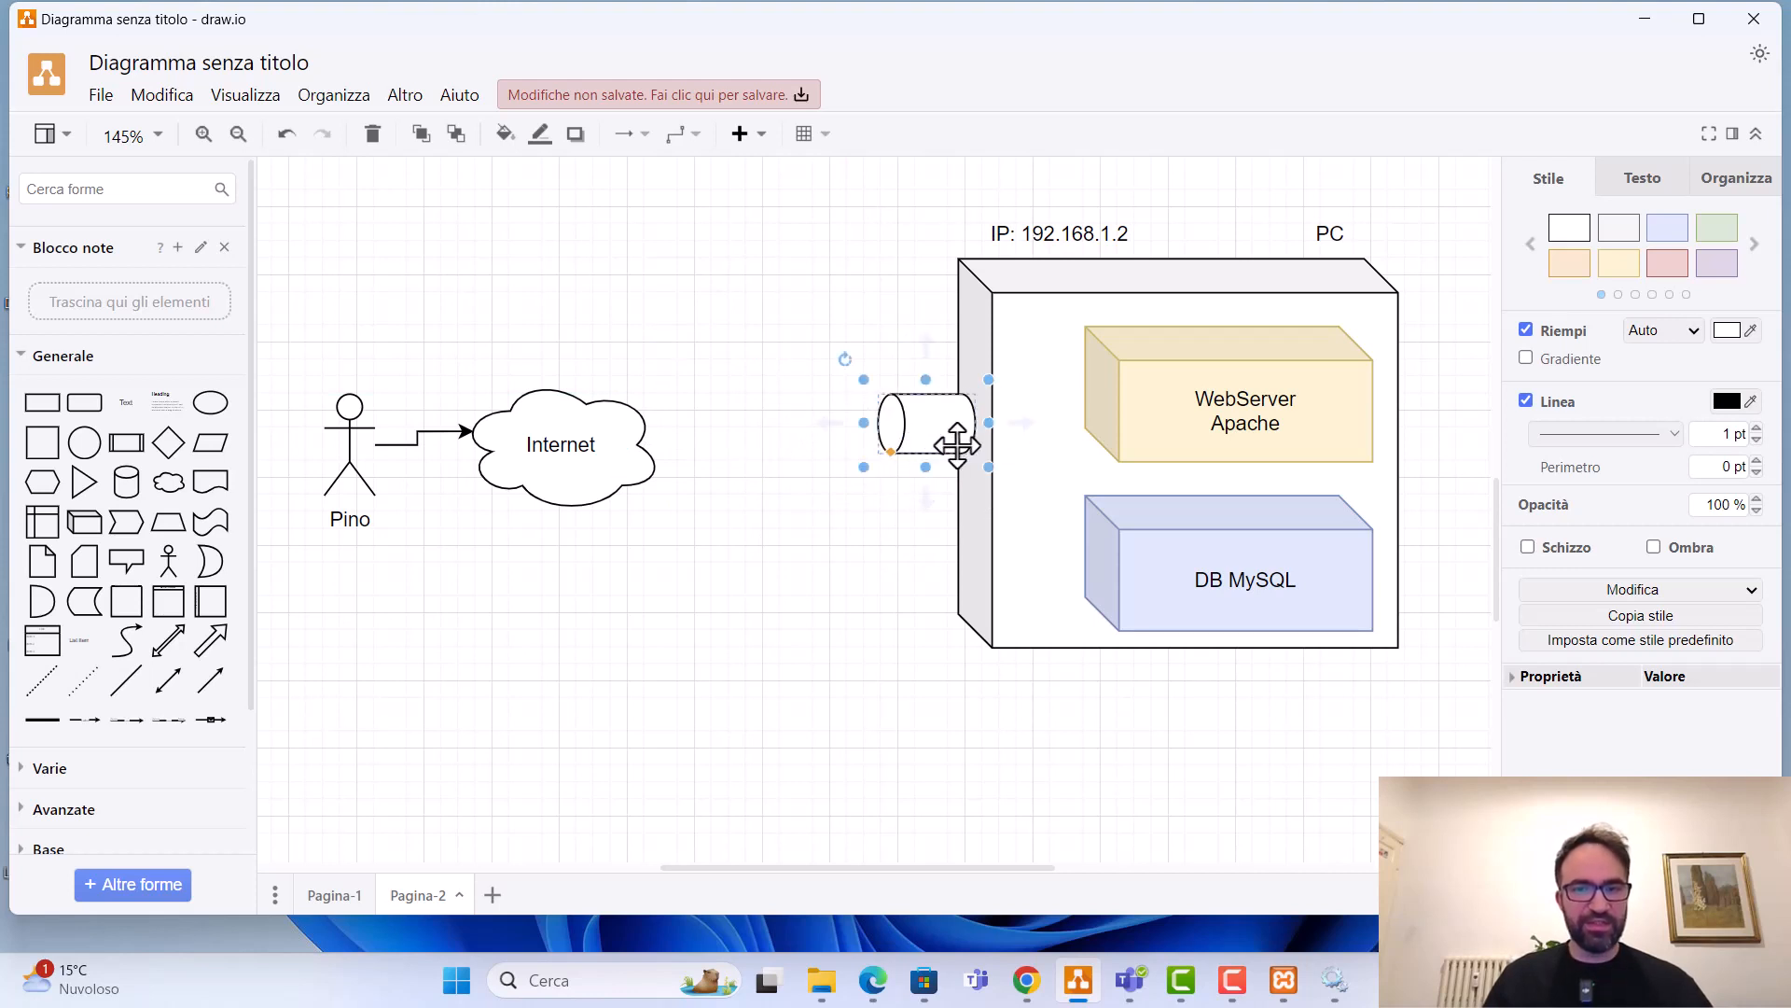
double_click(946, 429)
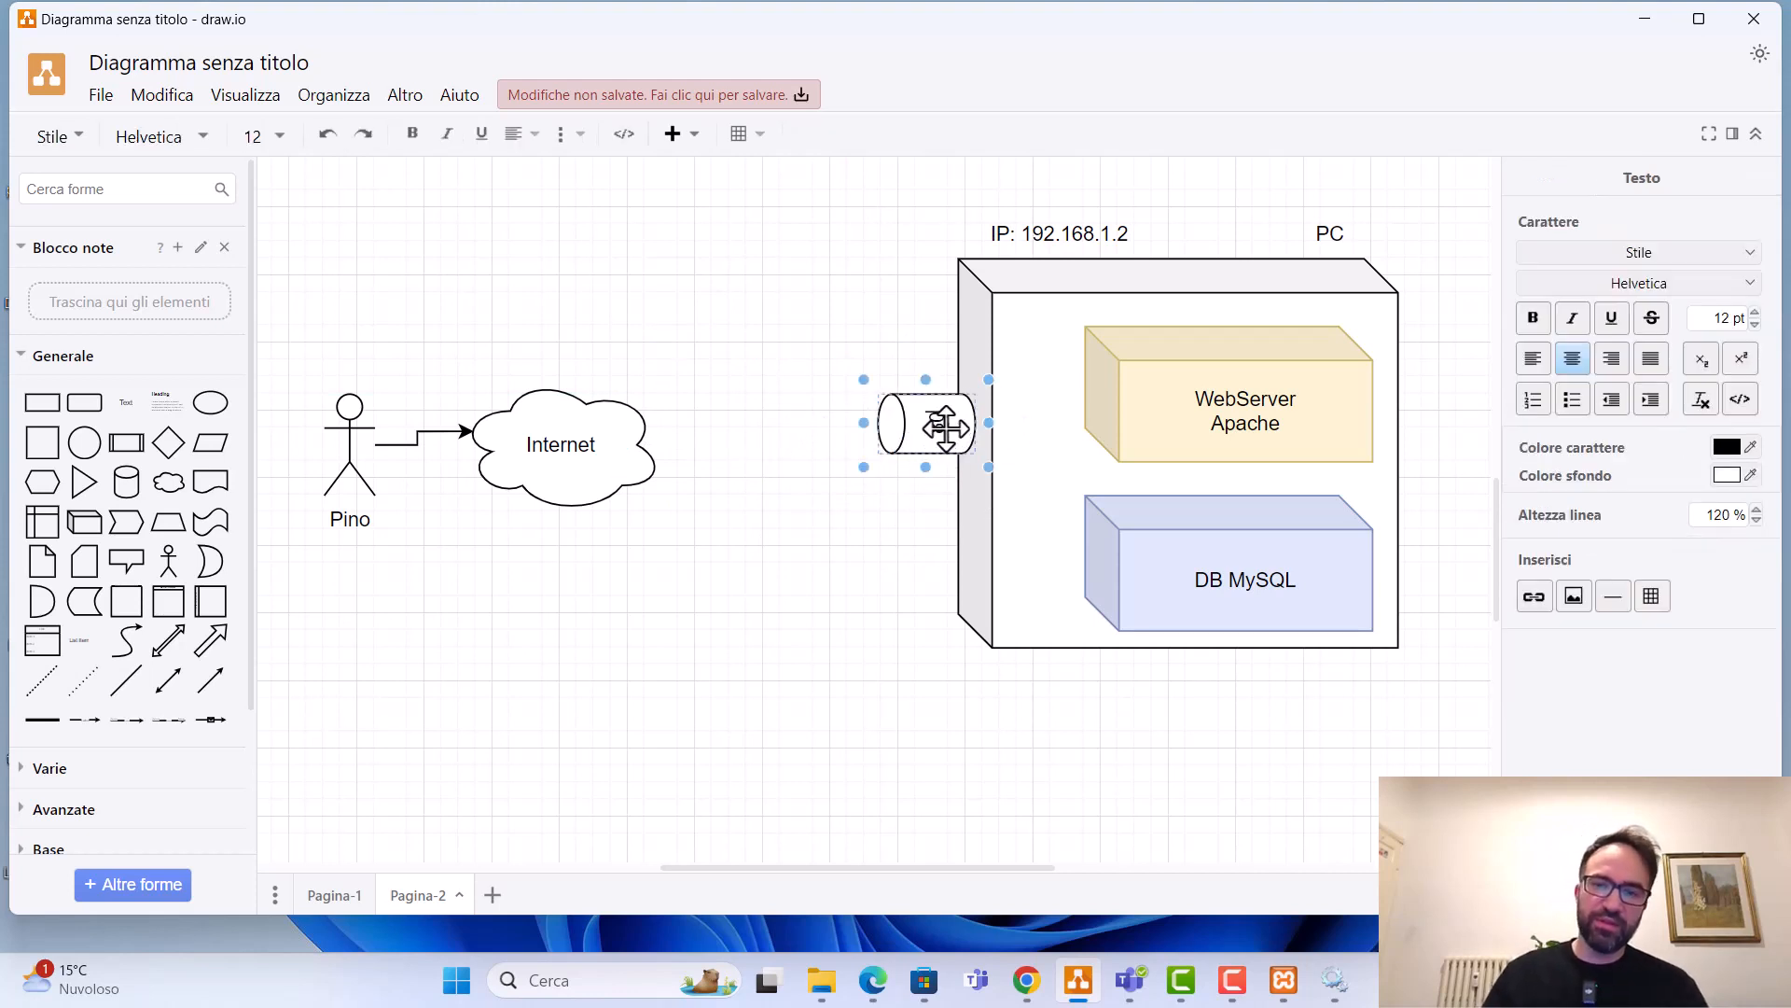
click(804, 539)
- Connect the port 80 cylinder to the WebServer Apache cube with a line that has no arrowhead
drag(933, 419, 1085, 382)
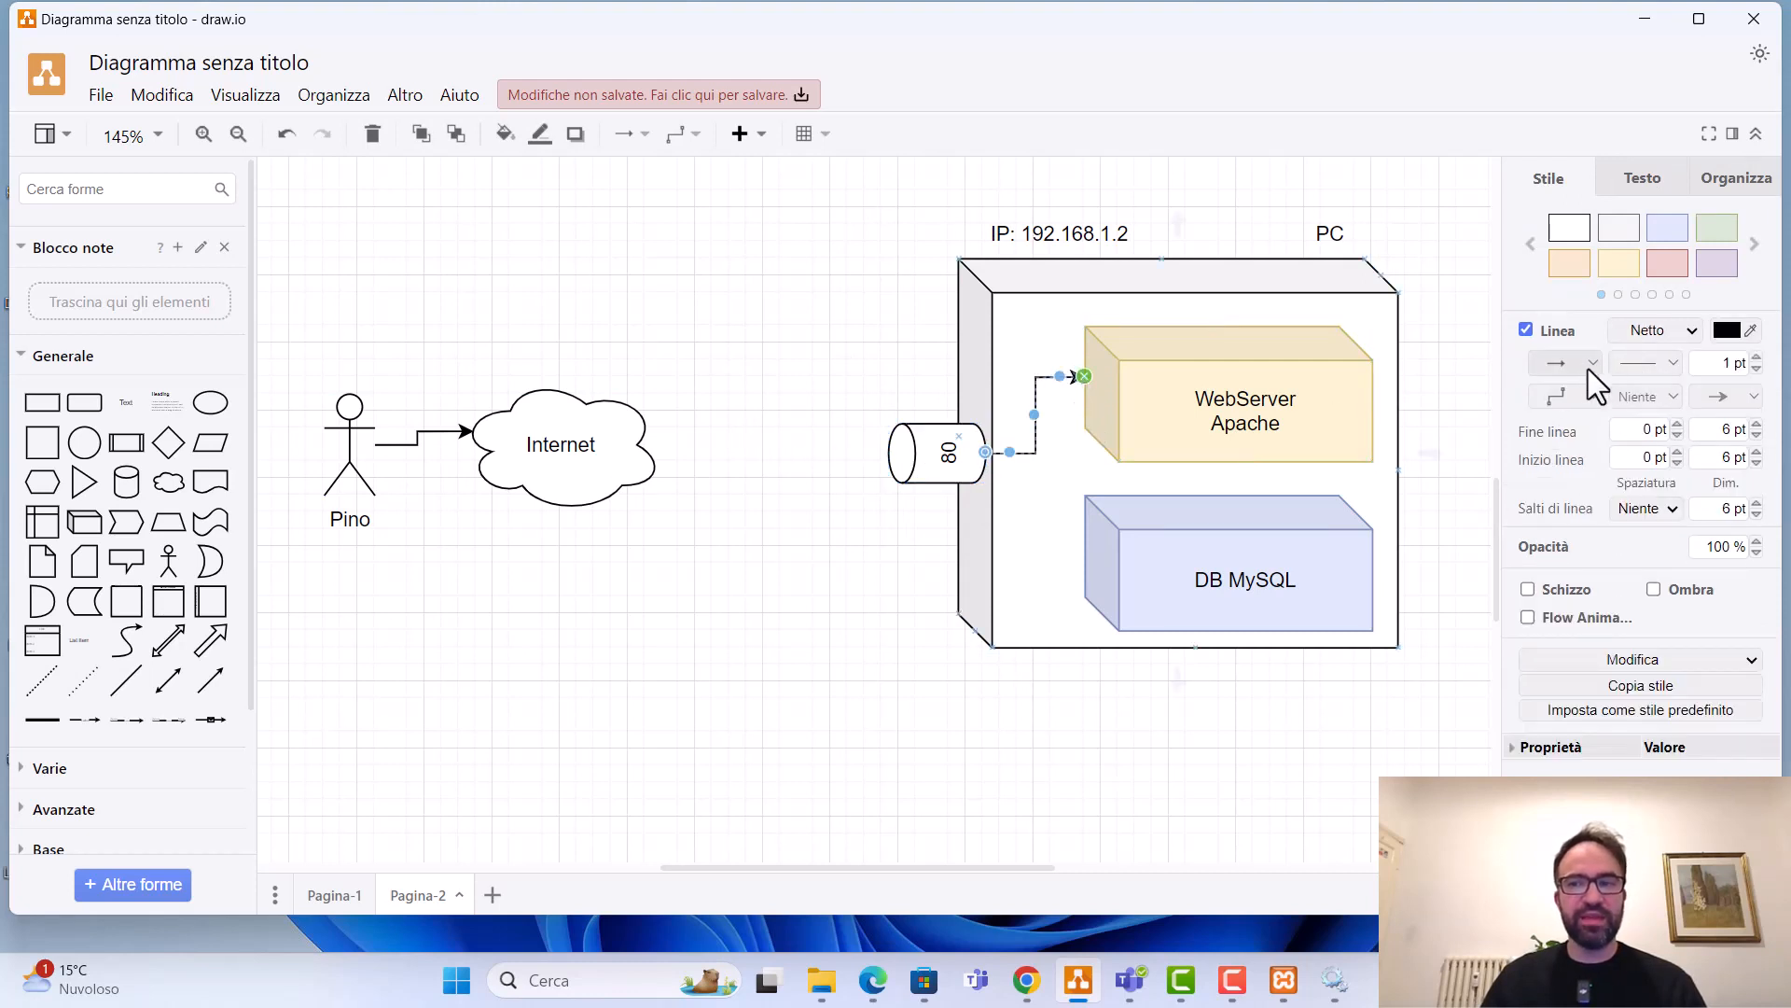
click(1727, 398)
click(1728, 91)
click(889, 552)
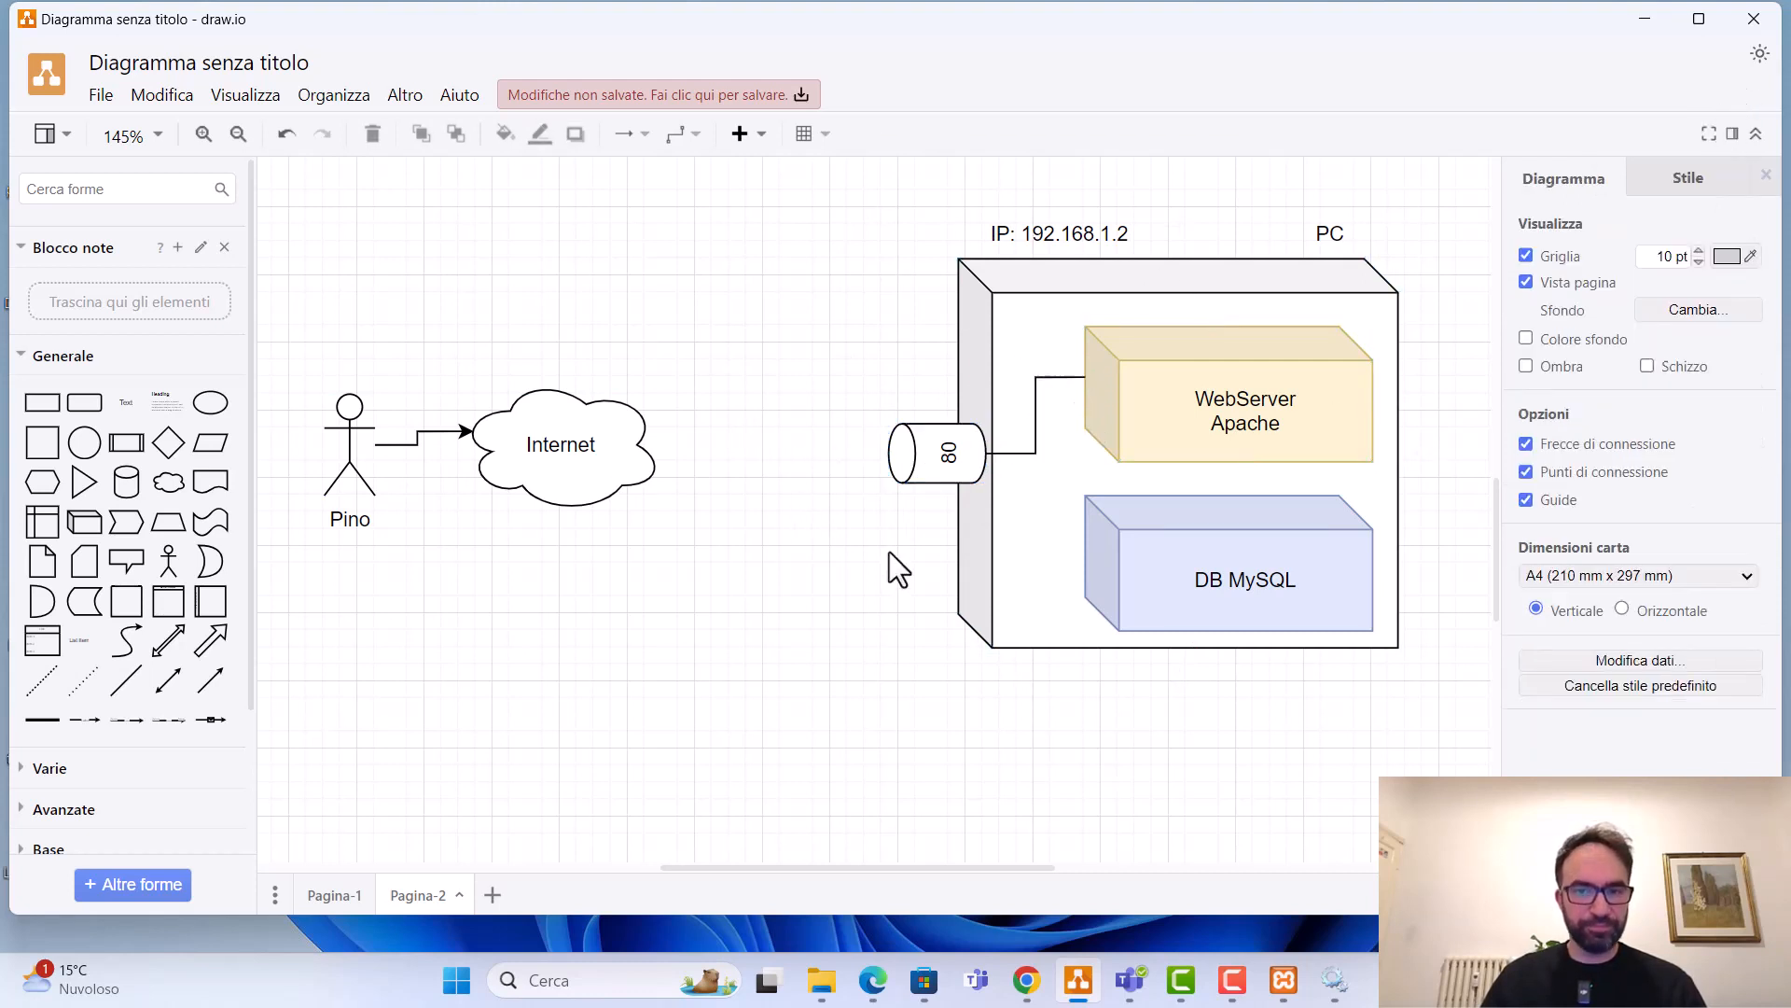
- Duplicate the port 80 cylinder directly below itself and relabel the copy "3306"
drag(924, 453, 947, 544)
double_click(949, 546)
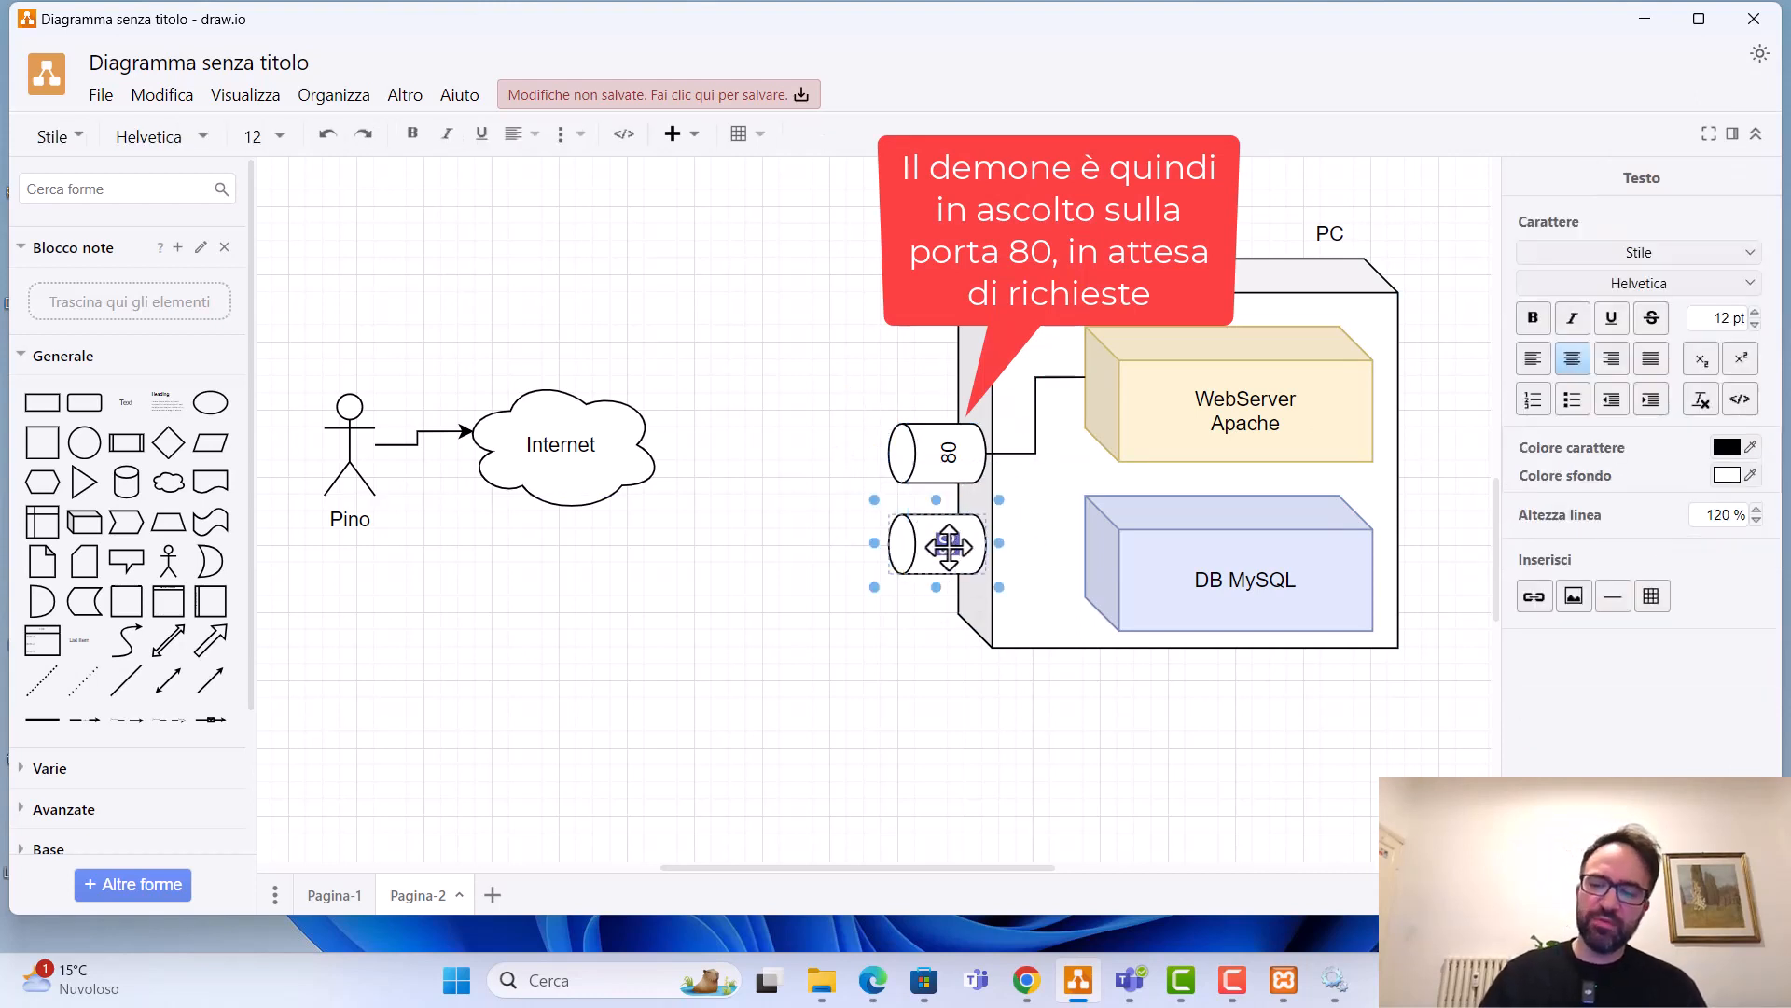
click(859, 627)
- Connect the 3306 cylinder to the DB MySQL cube with a plain line and move that cube up slightly
click(936, 544)
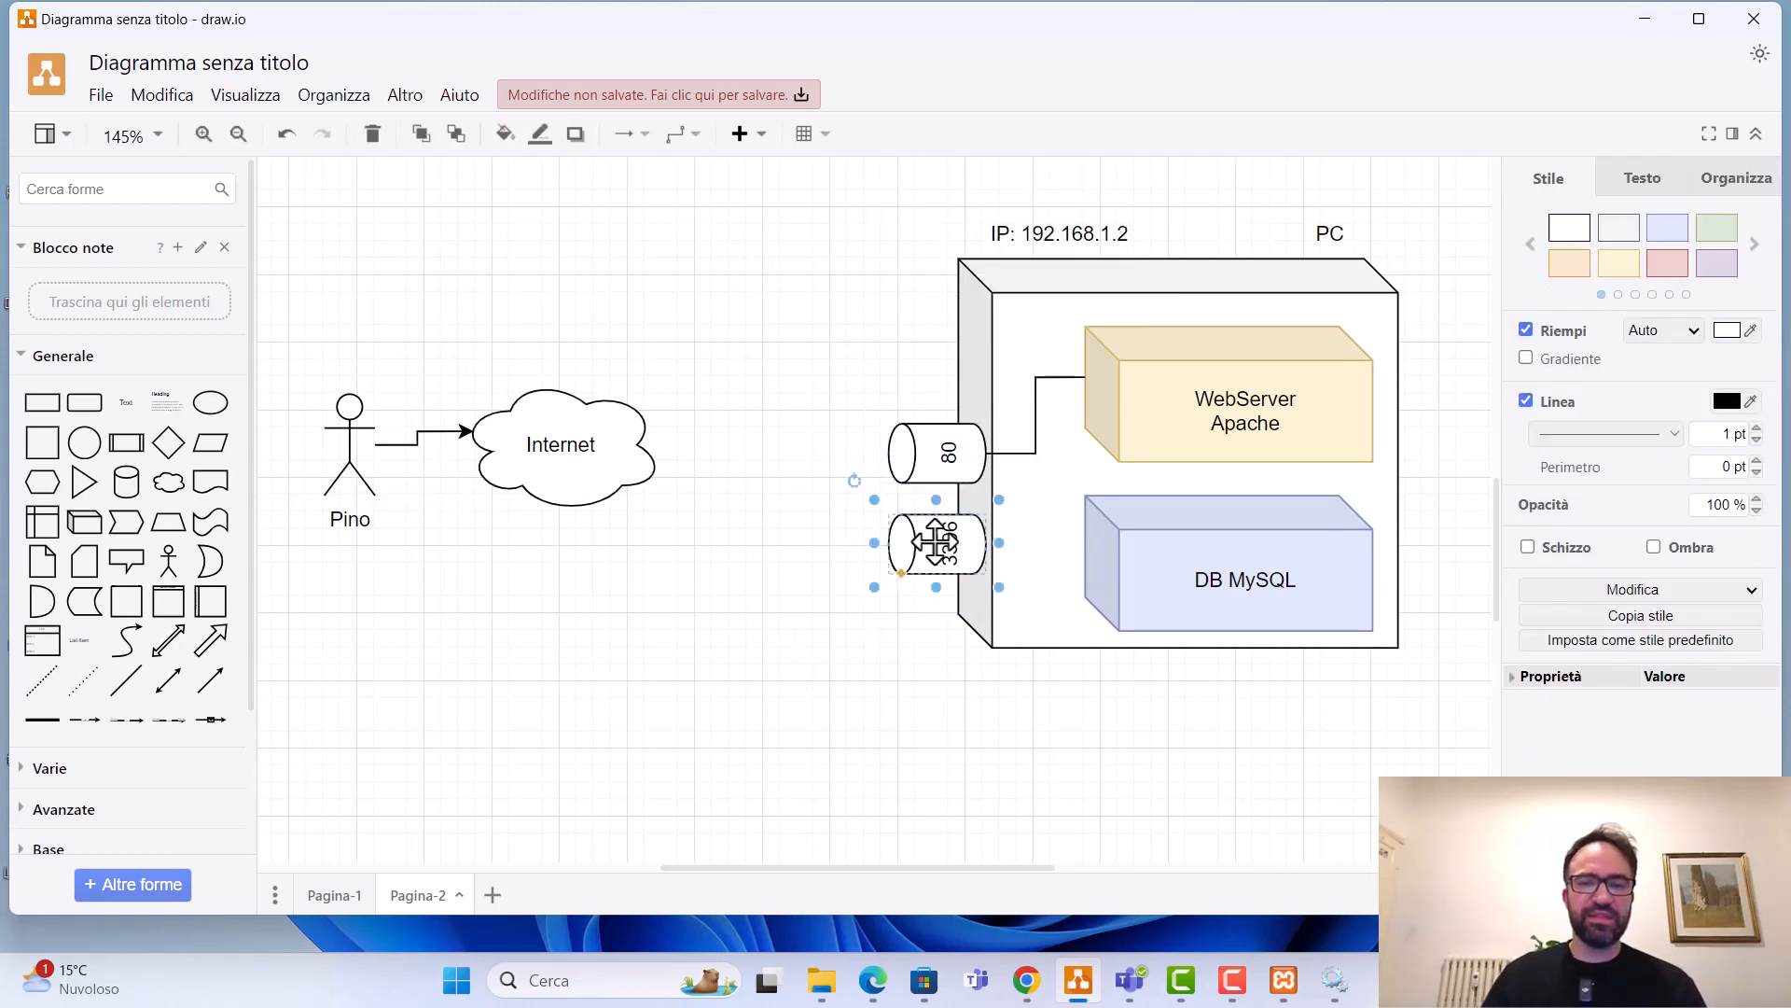
drag(1033, 548, 1084, 546)
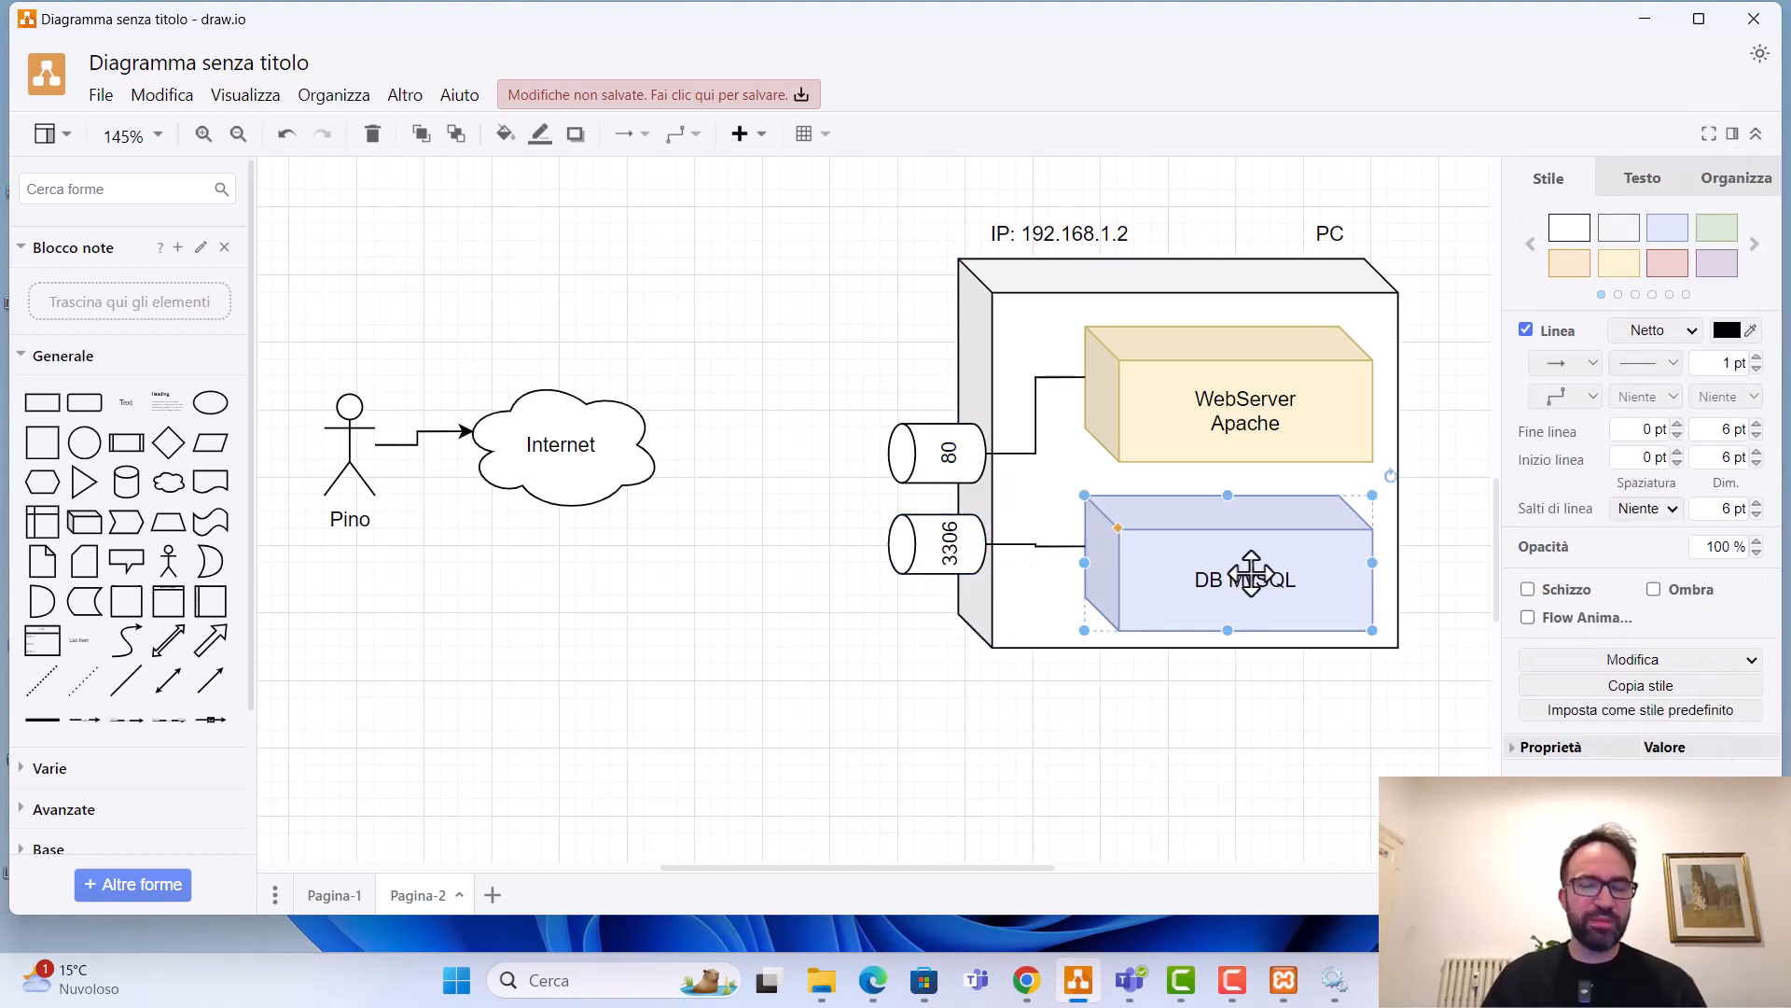
drag(1247, 572, 1248, 560)
click(677, 594)
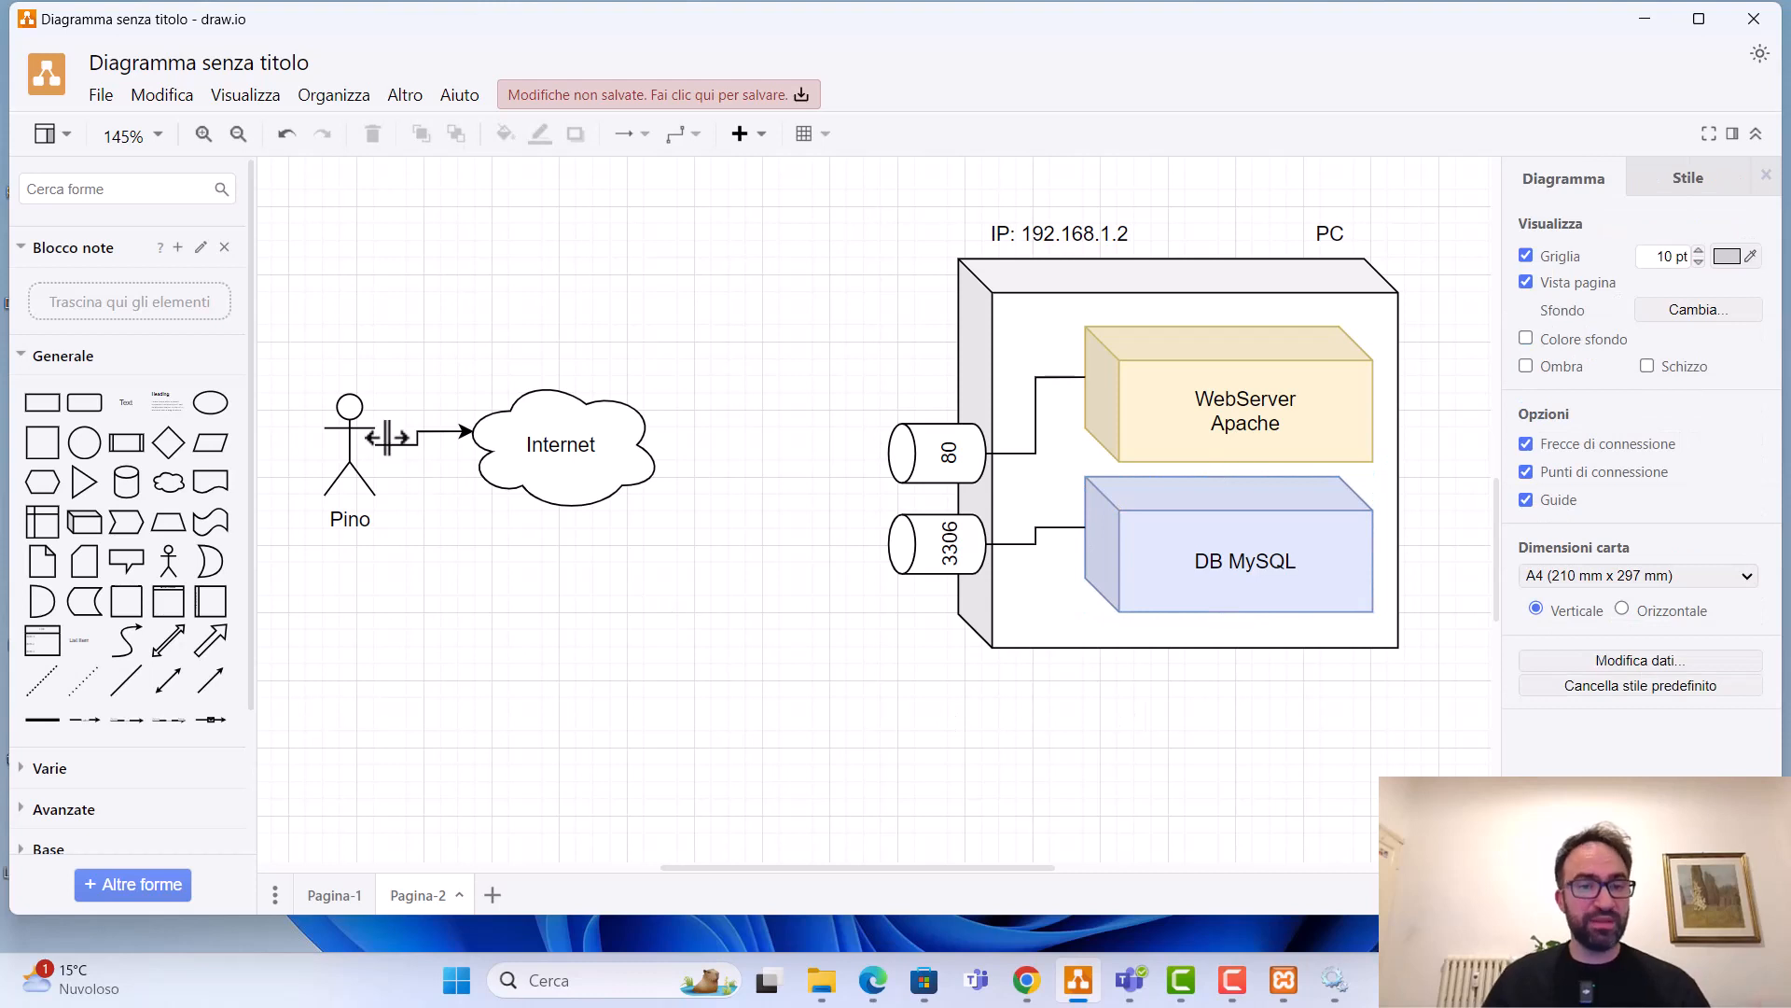
- Try appending ":3306" to the PC's IP label, and remove the port again
double_click(1079, 233)
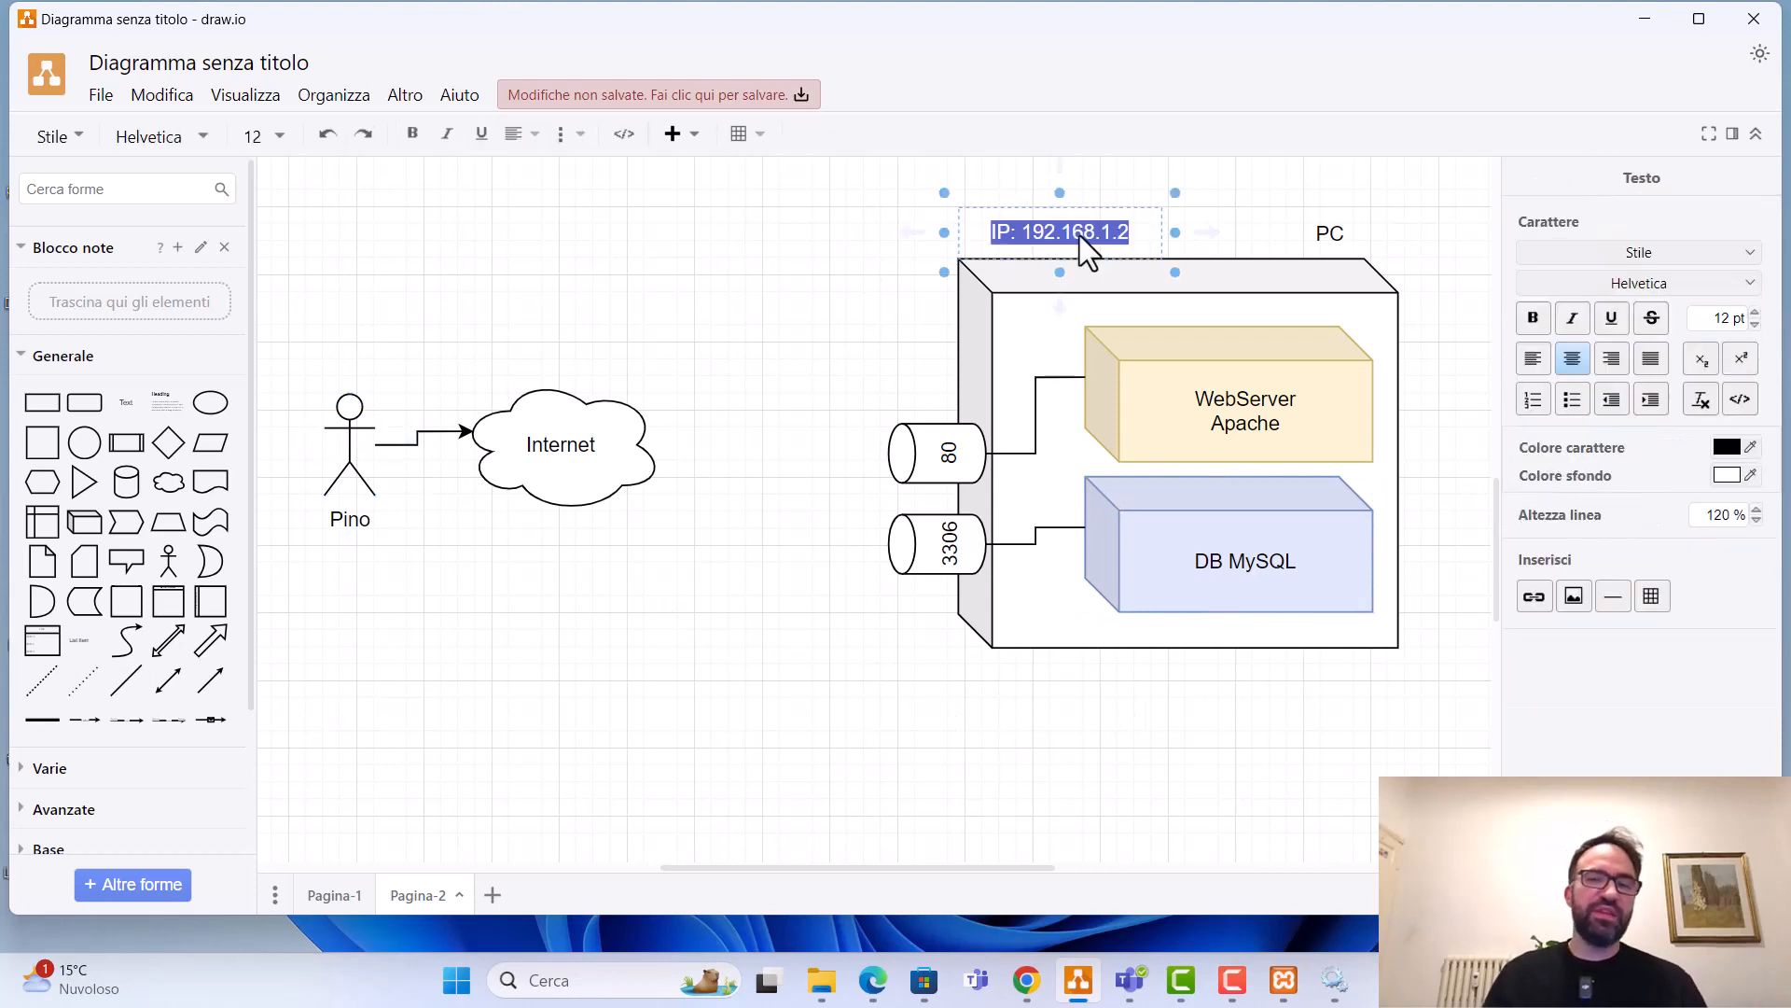
key(End)
text(:)
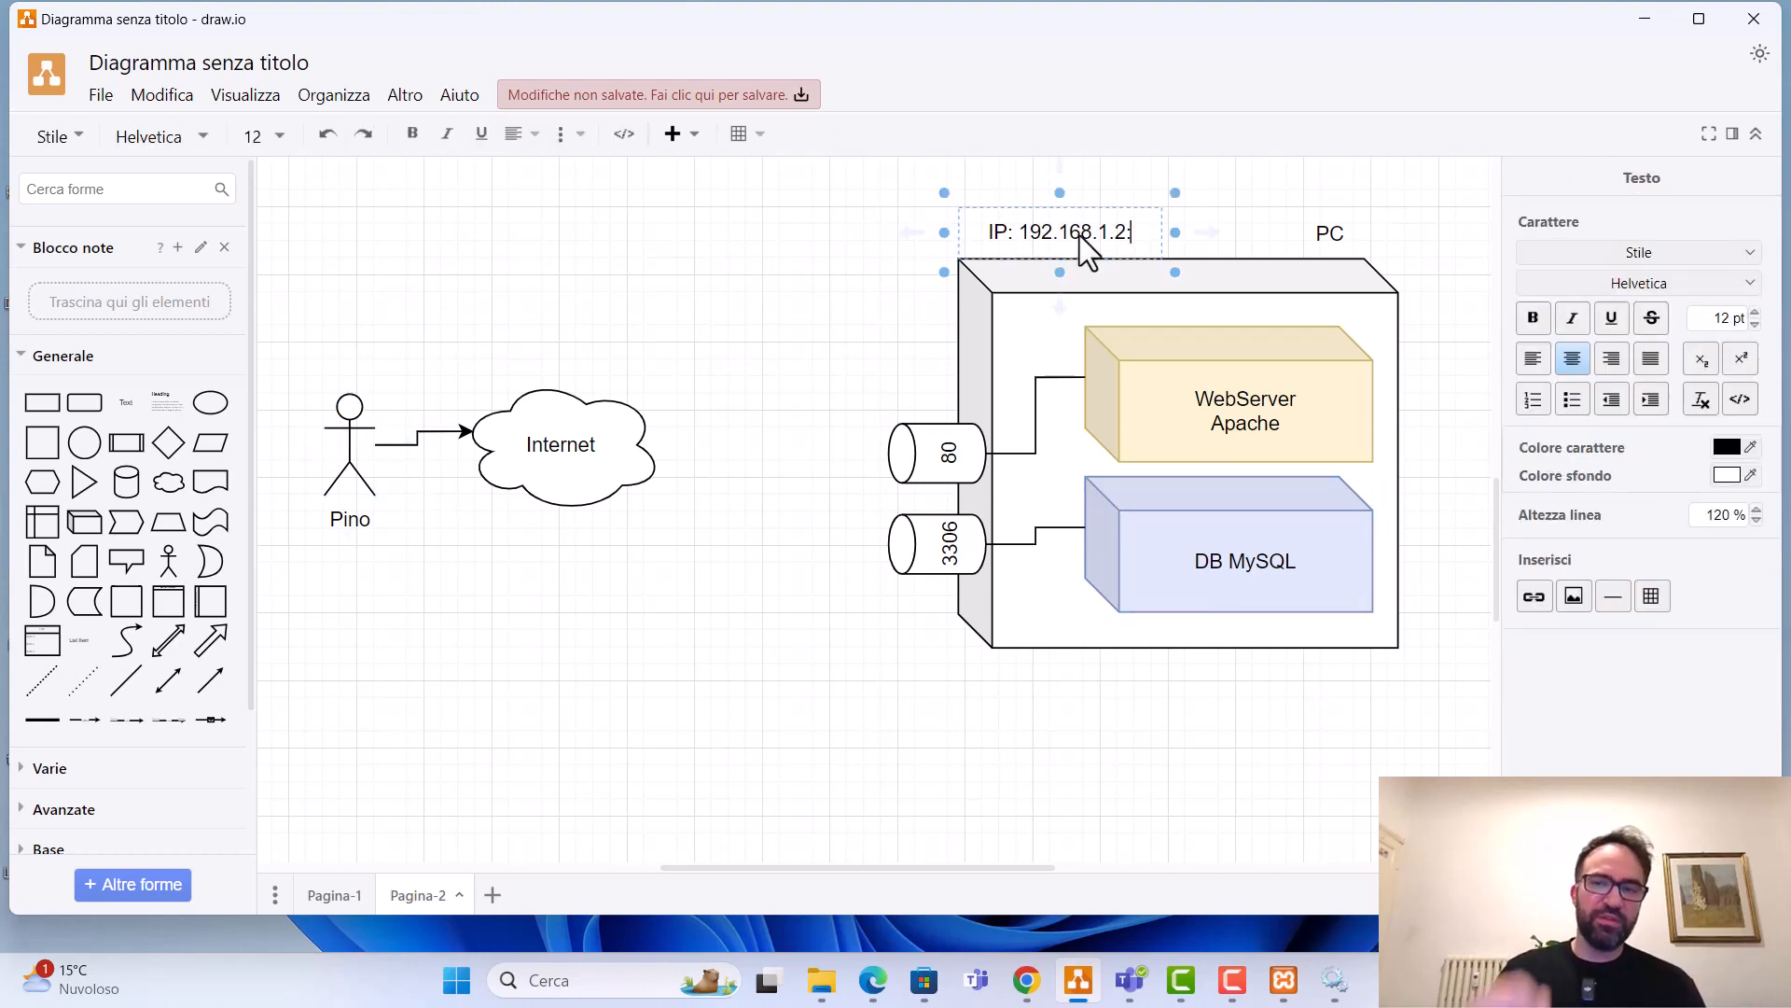
text(3306)
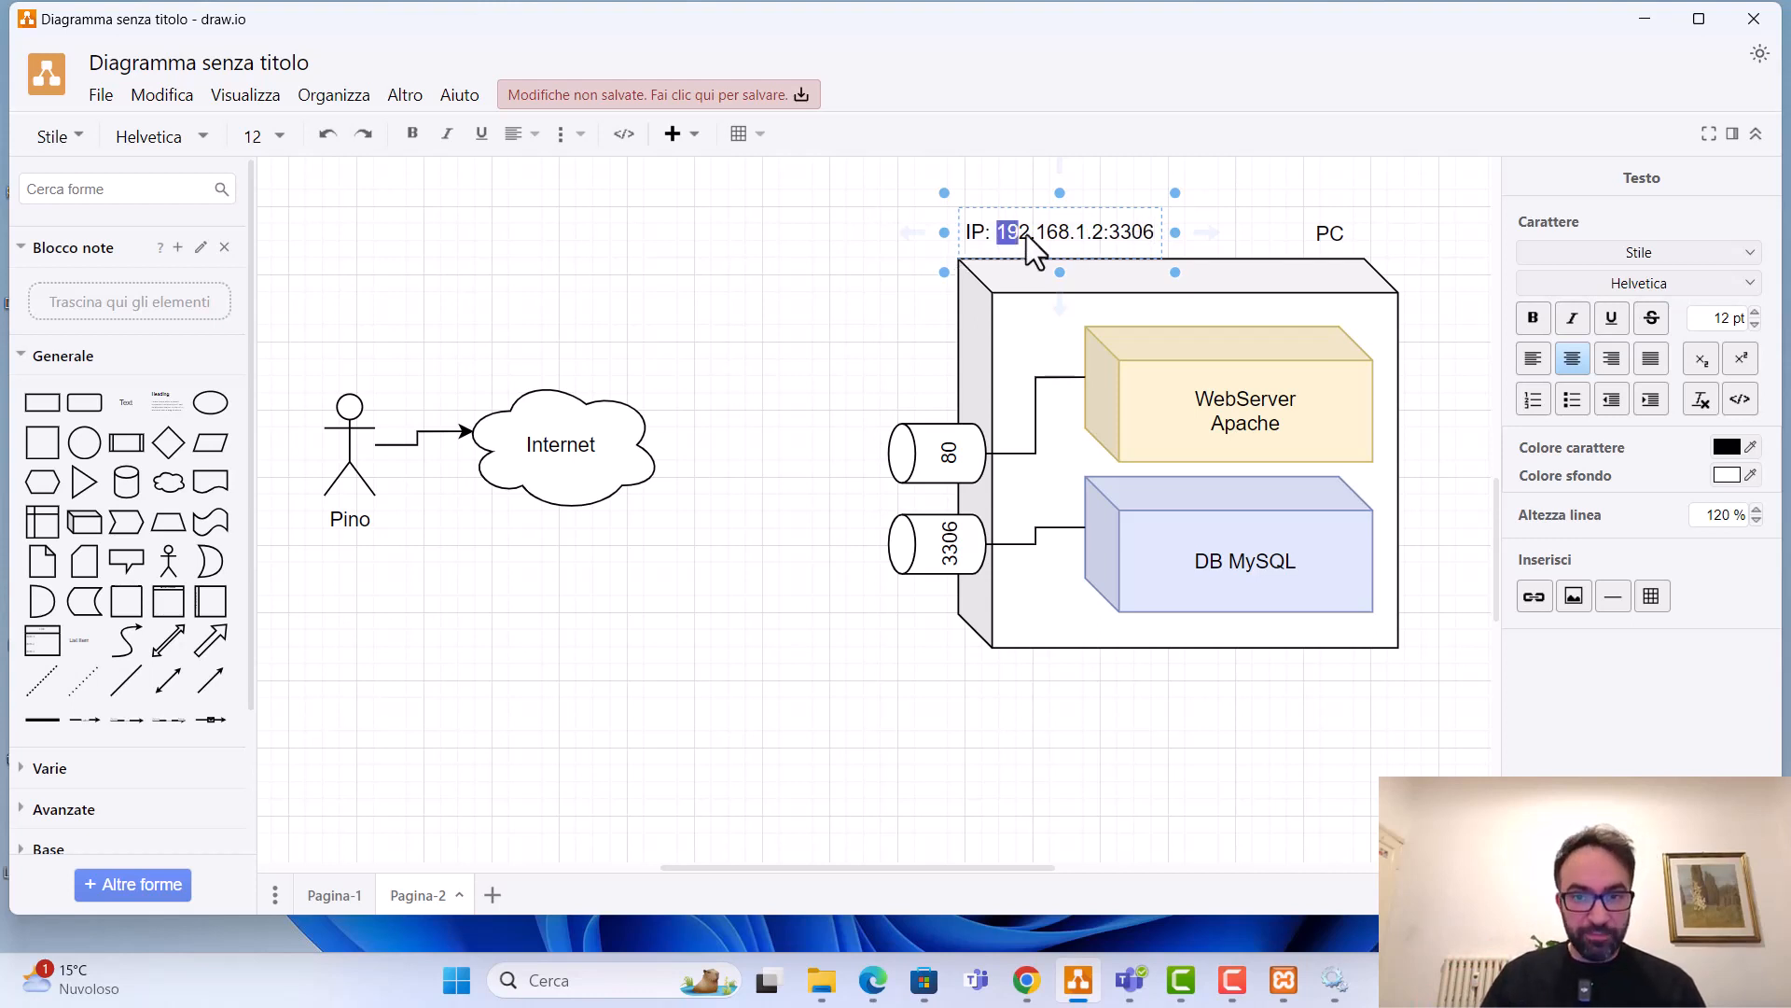
click(1103, 233)
key(BackSpace)
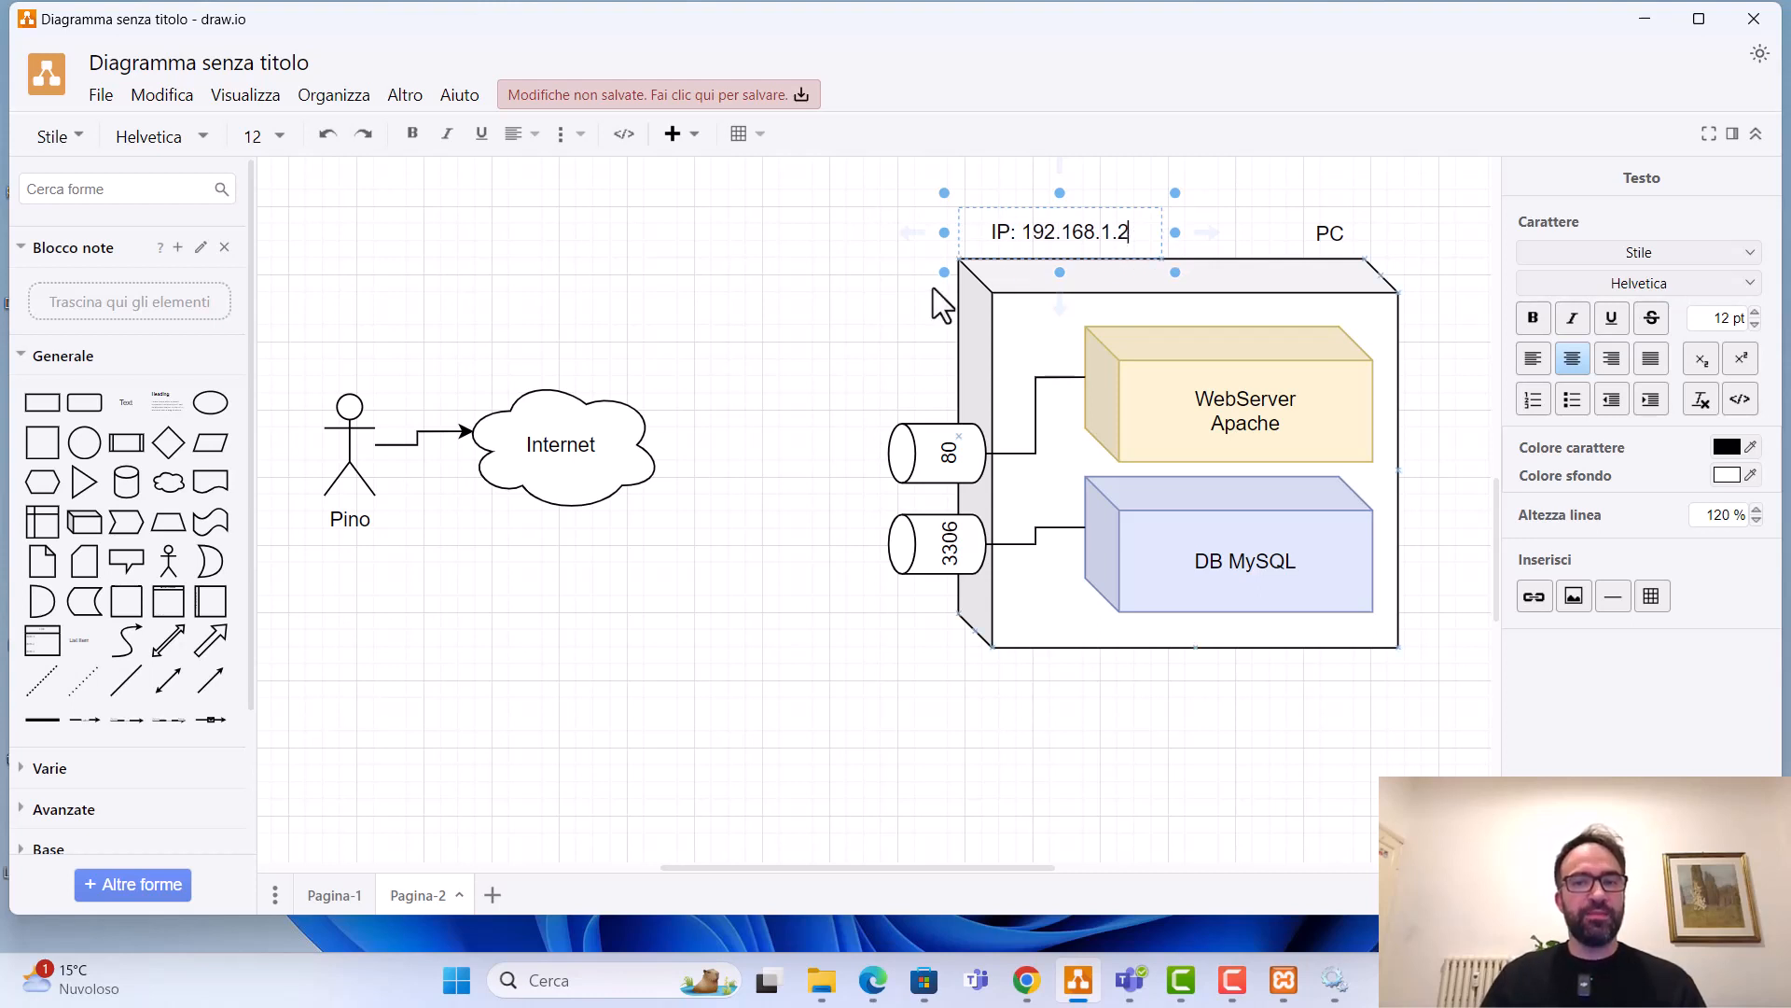
click(747, 336)
- Add a text label reading "192.168.1.2" above the connector between the actor and the Internet cloud
drag(136, 399, 401, 326)
double_click(446, 338)
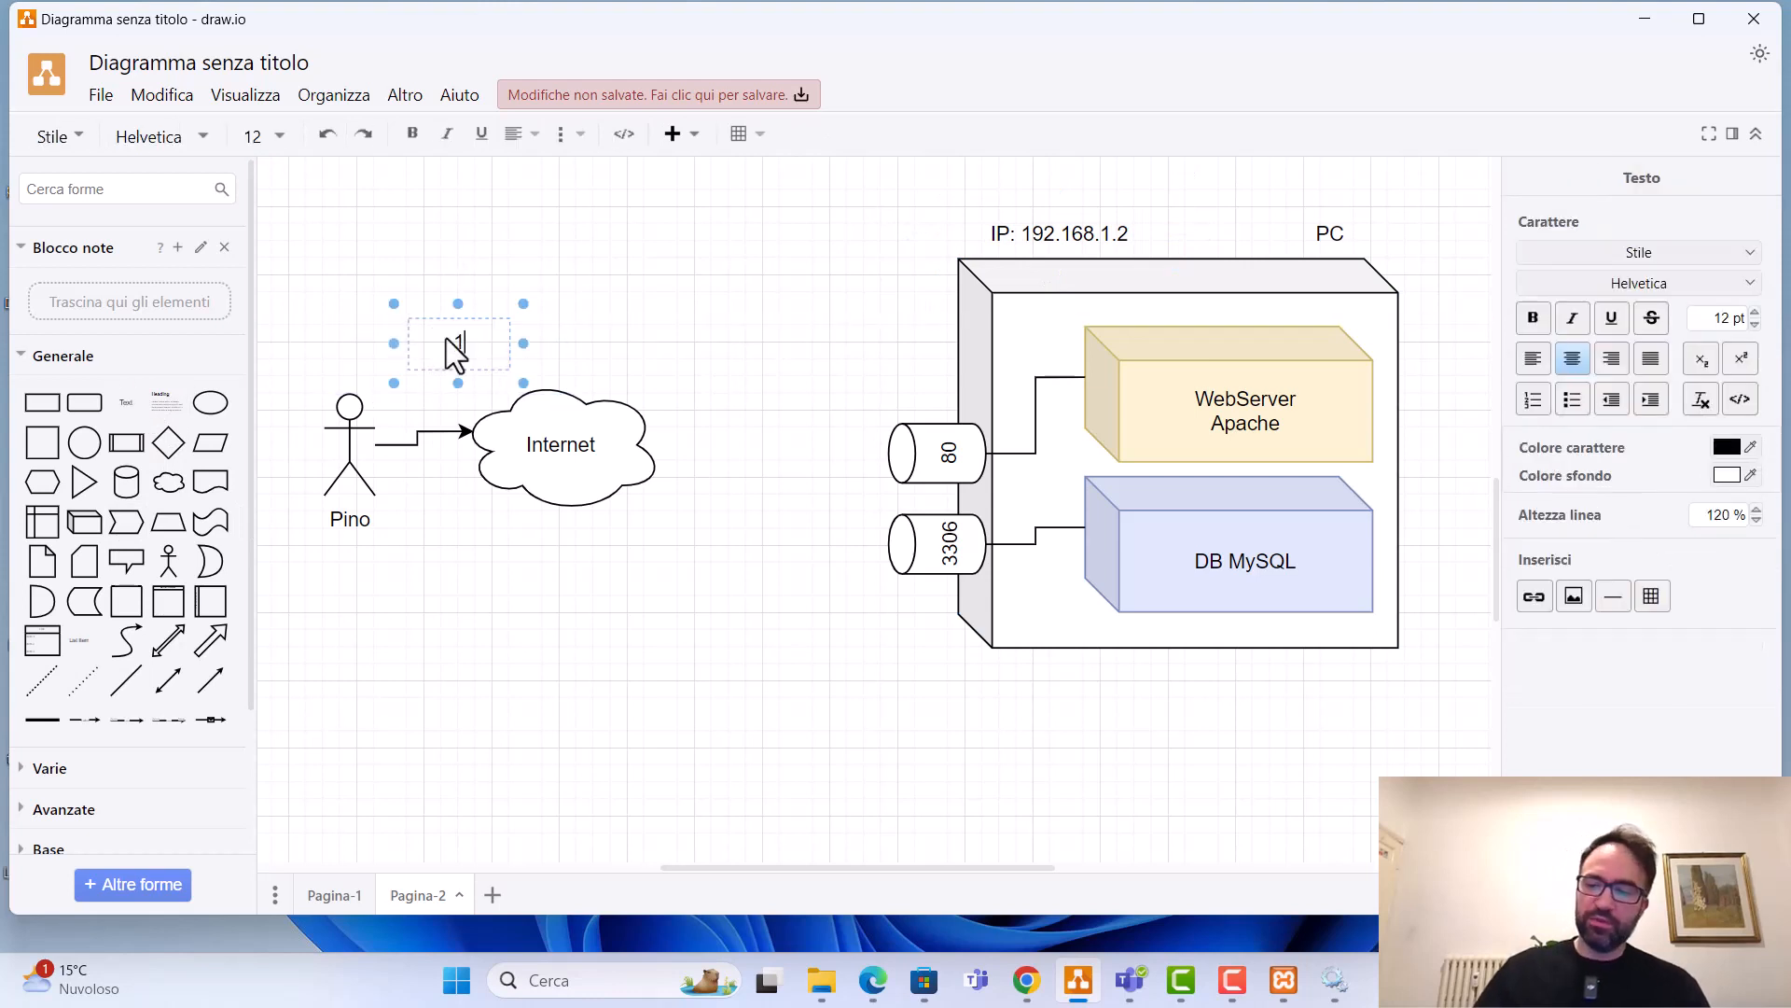
text(192.168)
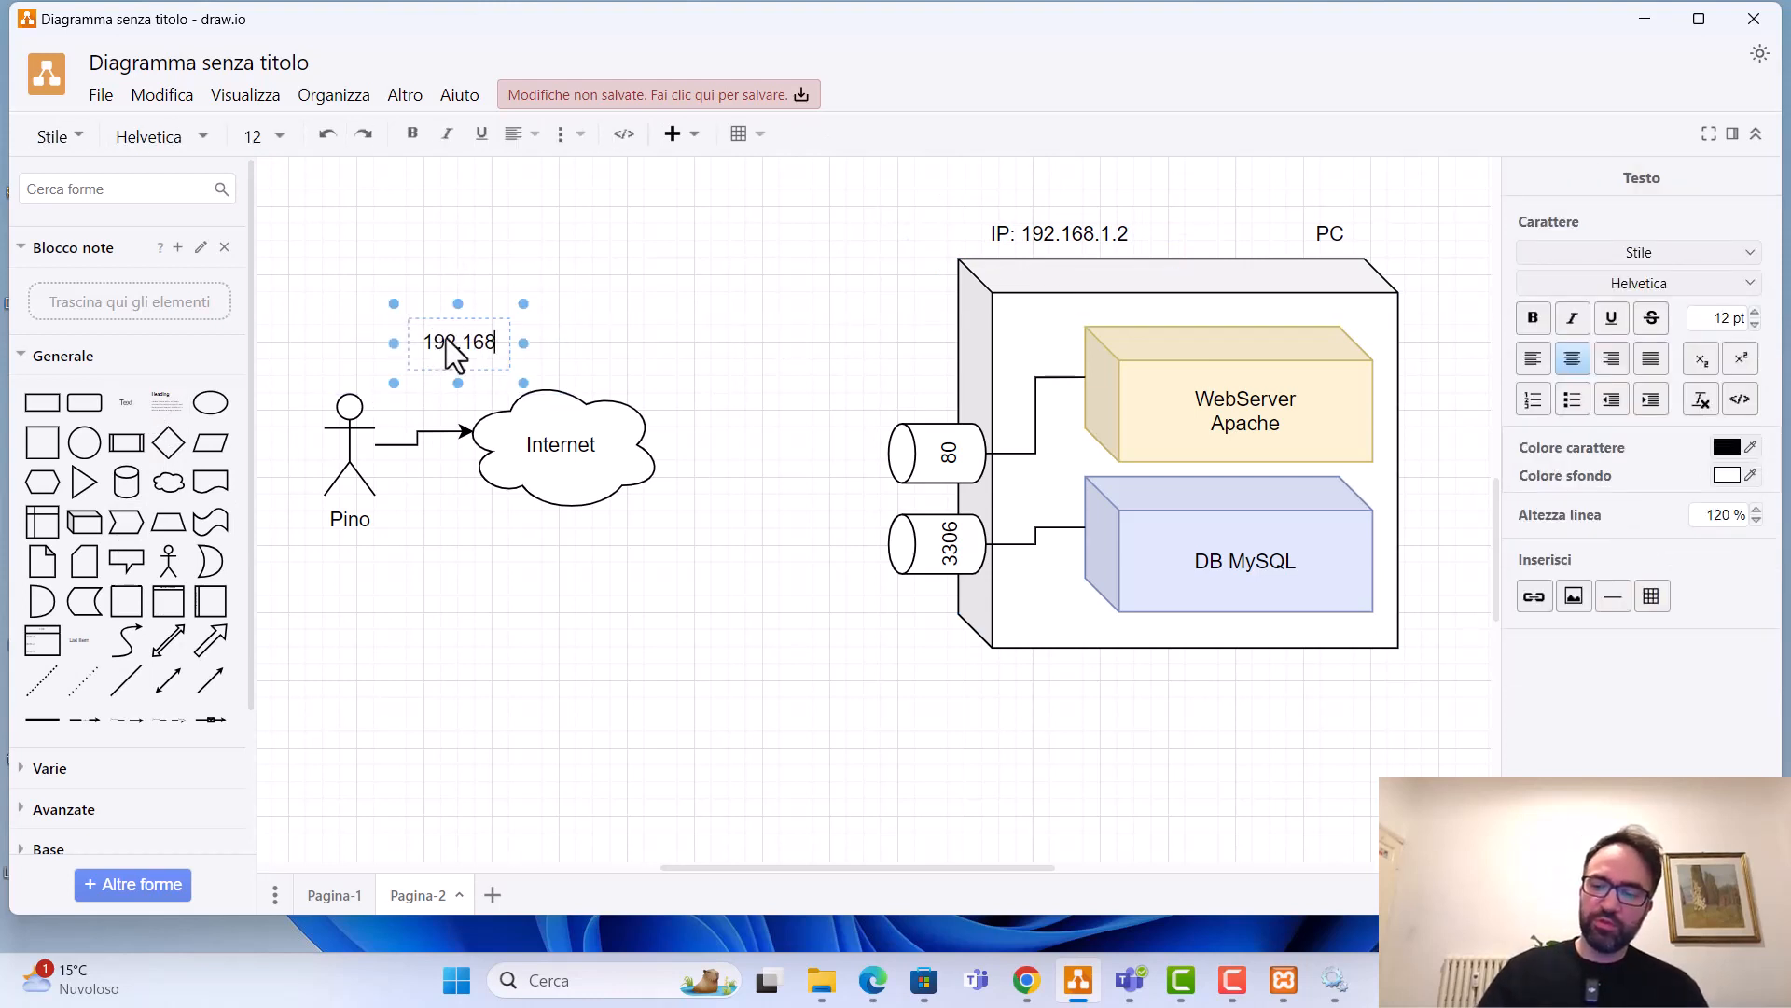
text(.1.2)
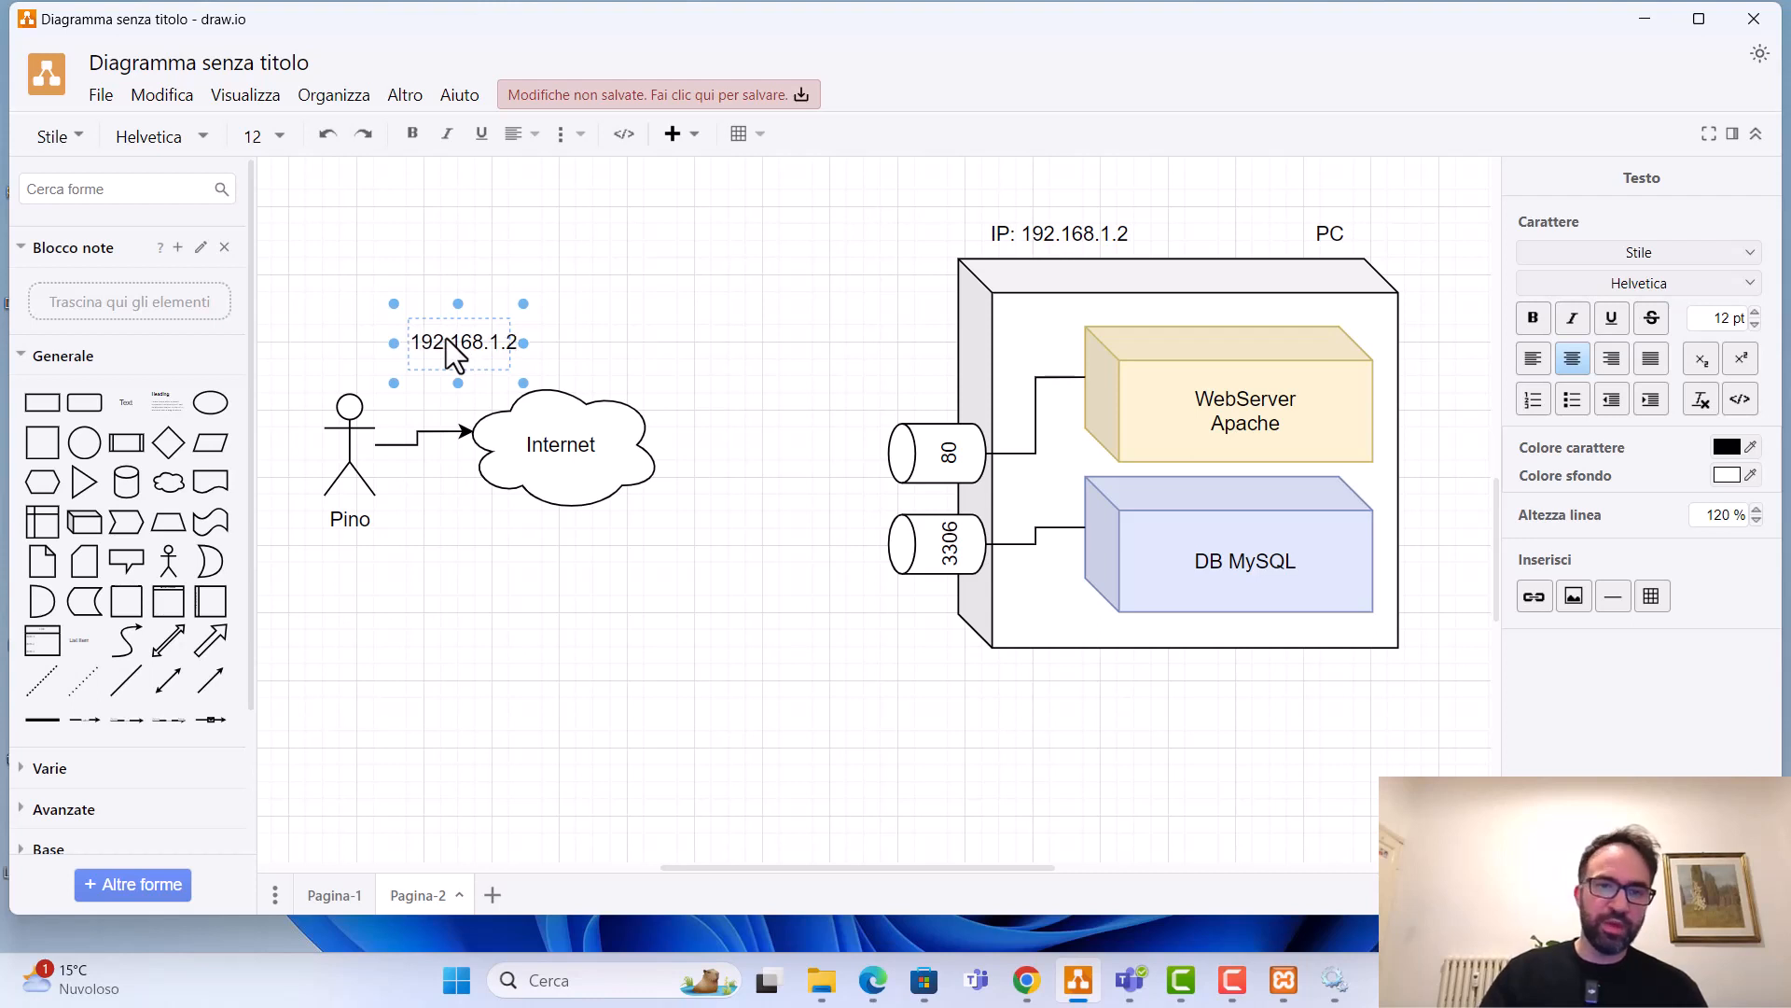
click(679, 319)
- Draw a connector arrow from the Internet cloud toward the port cylinders, leaving its end unattached
click(653, 446)
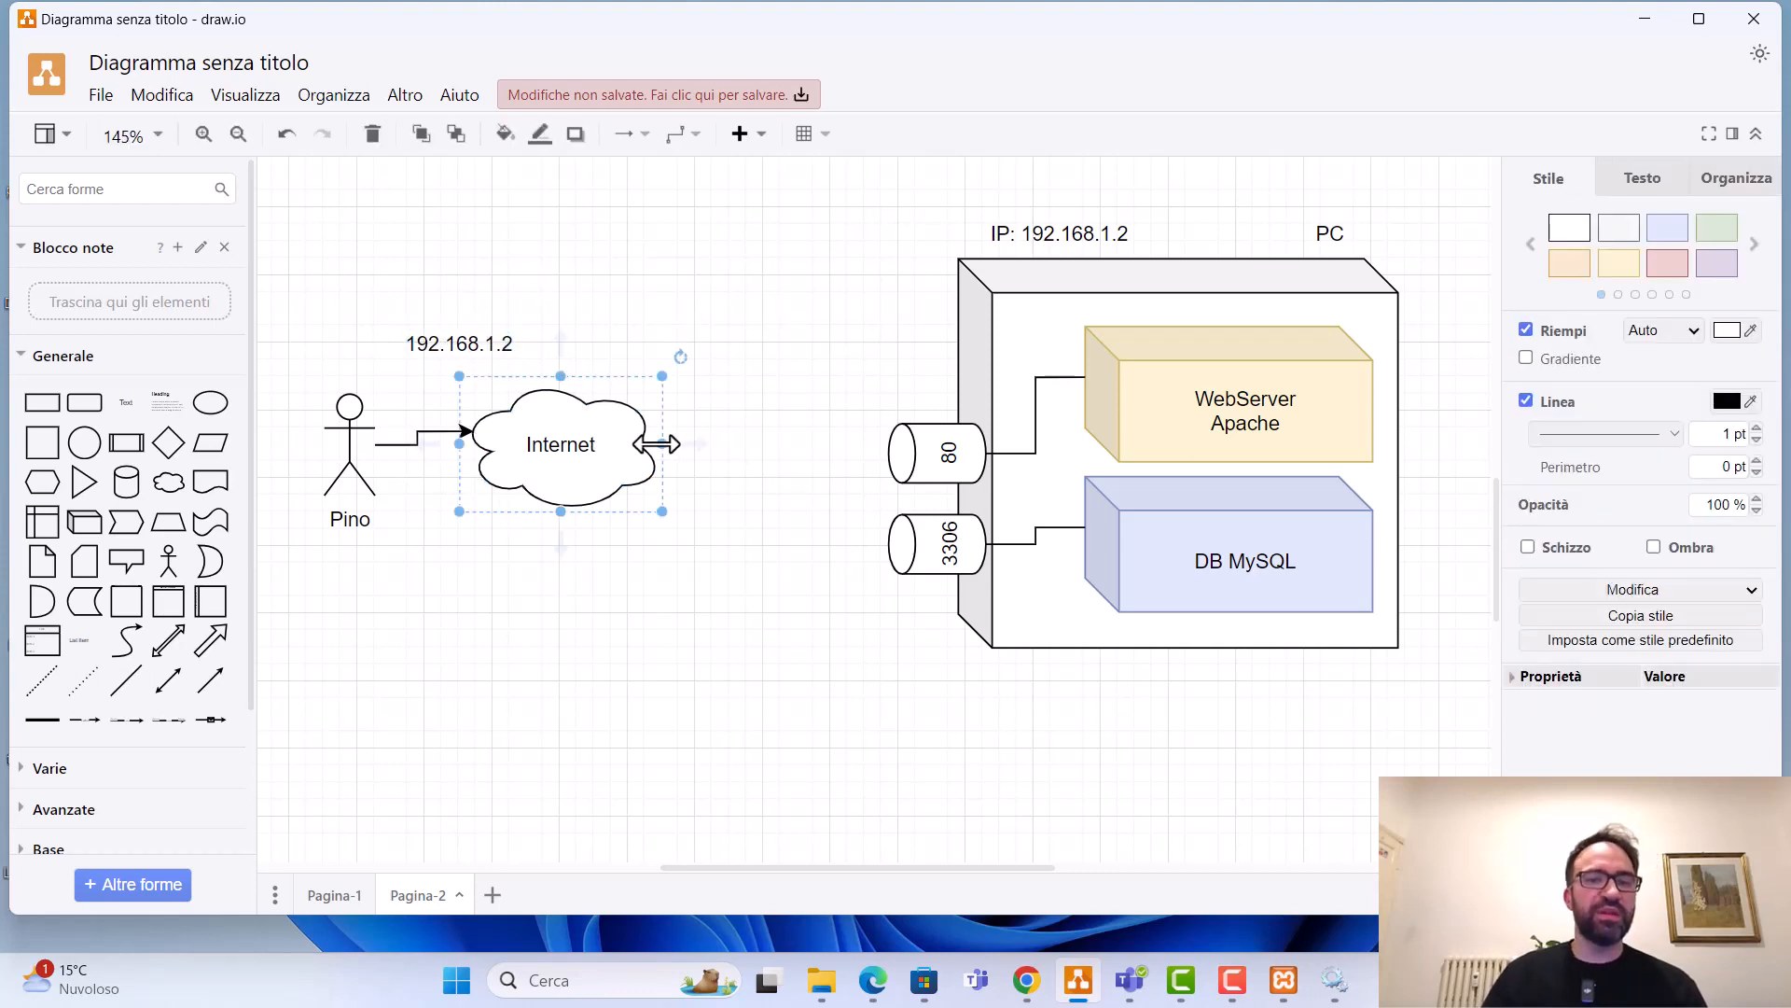
drag(660, 444, 812, 478)
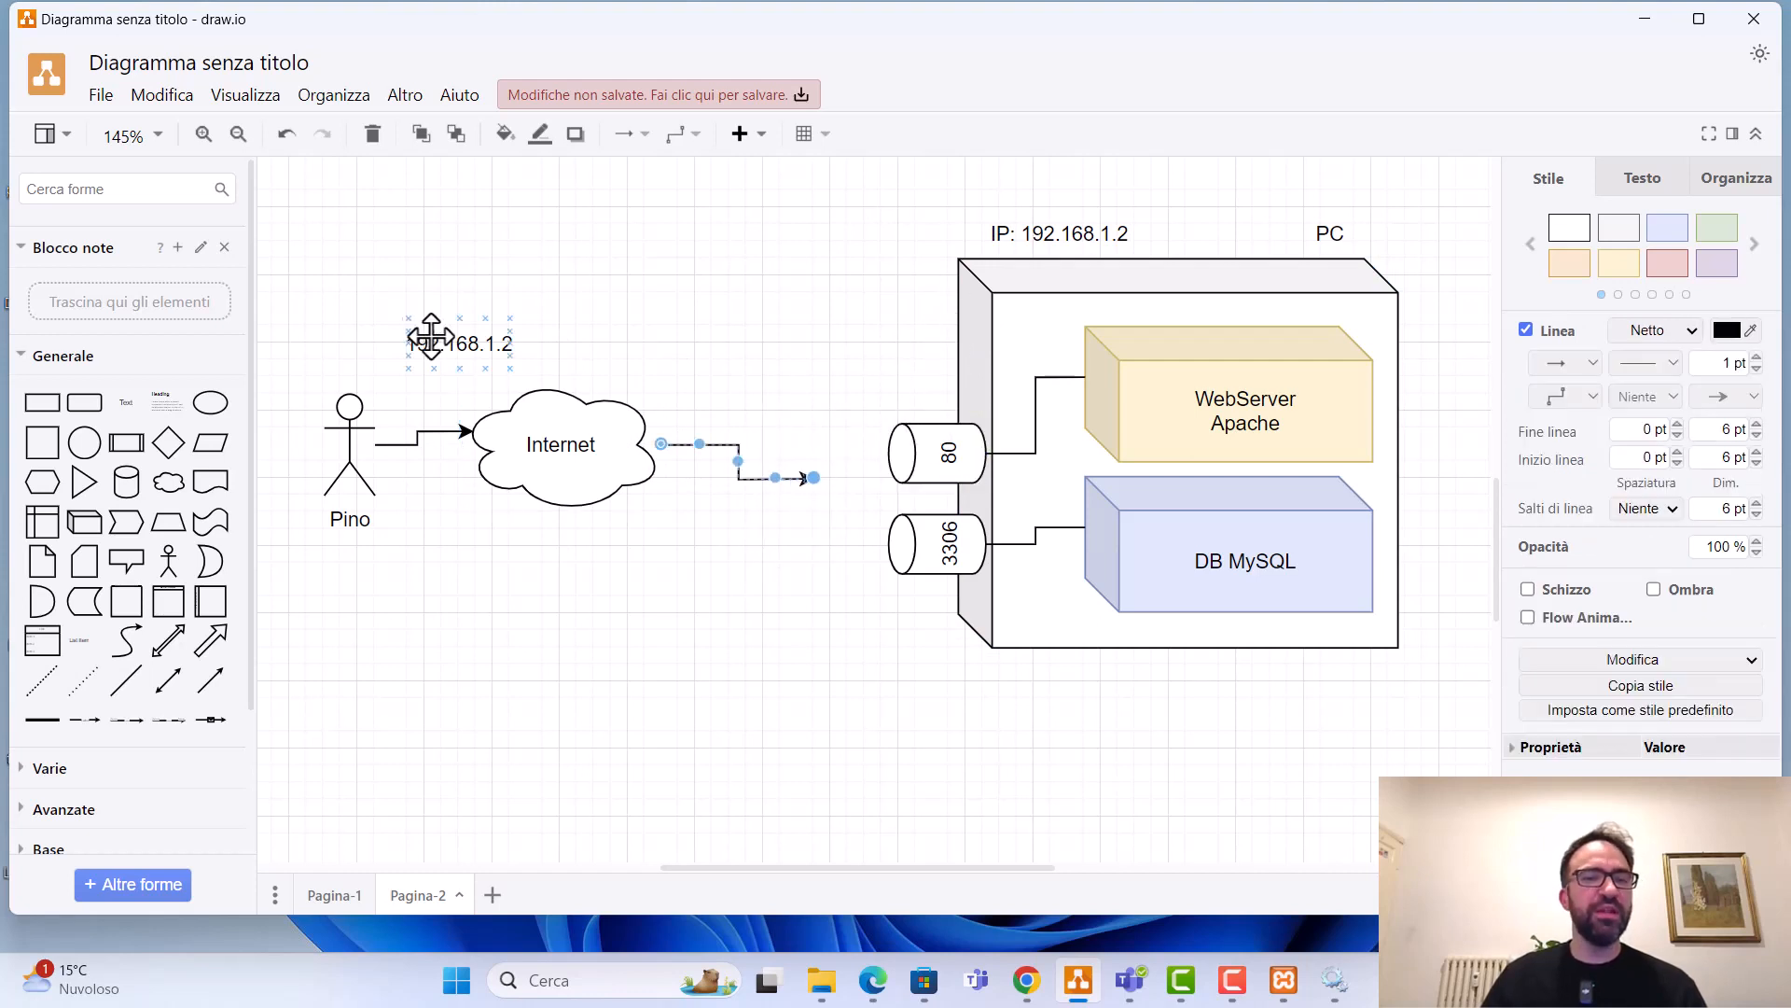
- Append ":3306" to the address label above the actor's connector
double_click(474, 355)
click(474, 351)
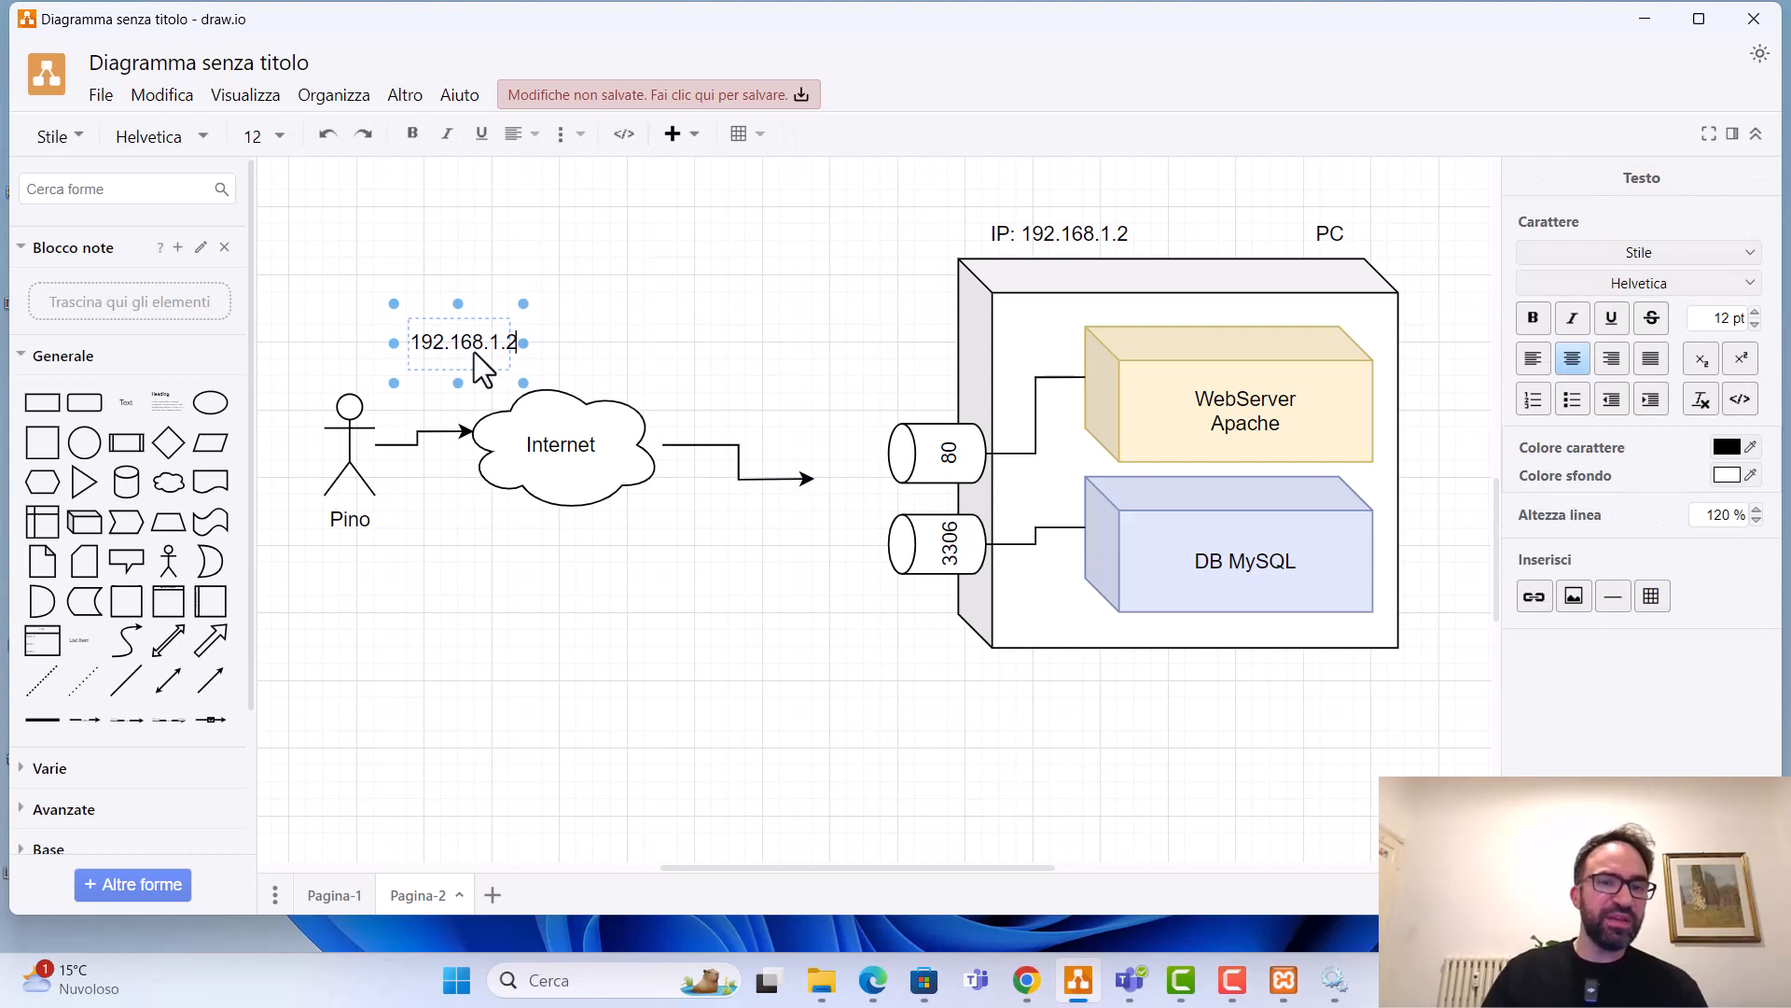
text(:3306)
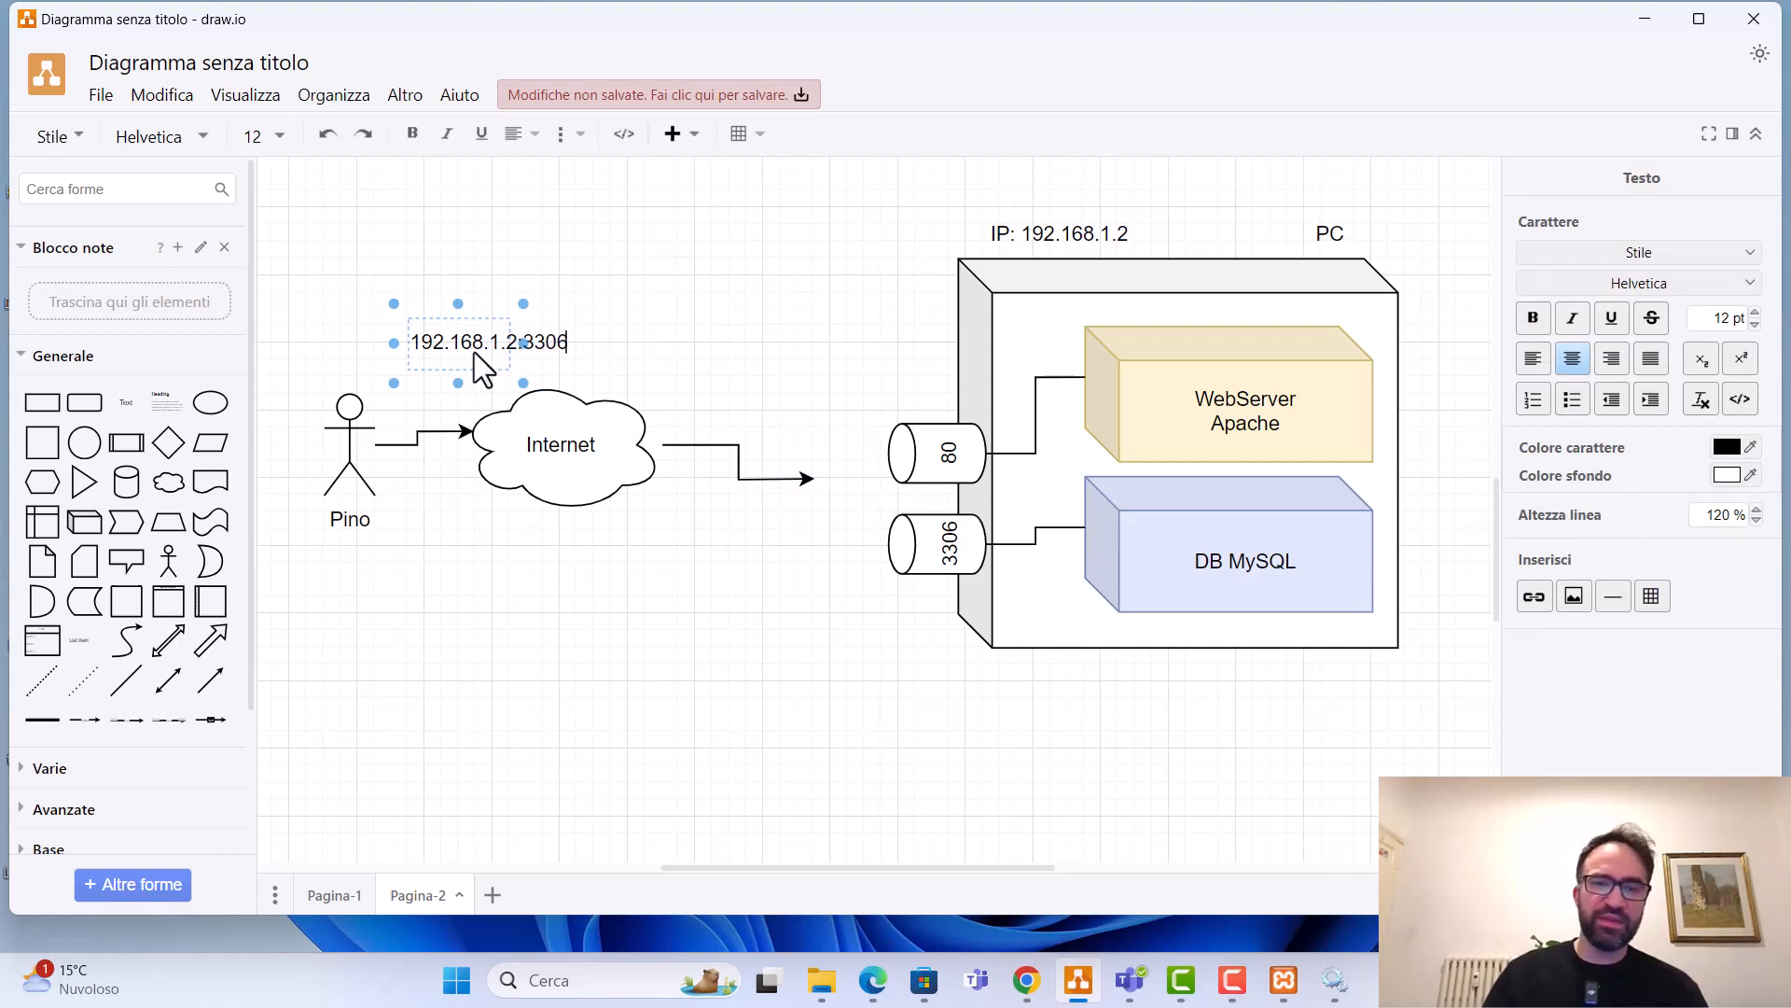
click(672, 373)
- Attach the loose end of the Internet cloud's arrow to the 3306 port cylinder
click(720, 445)
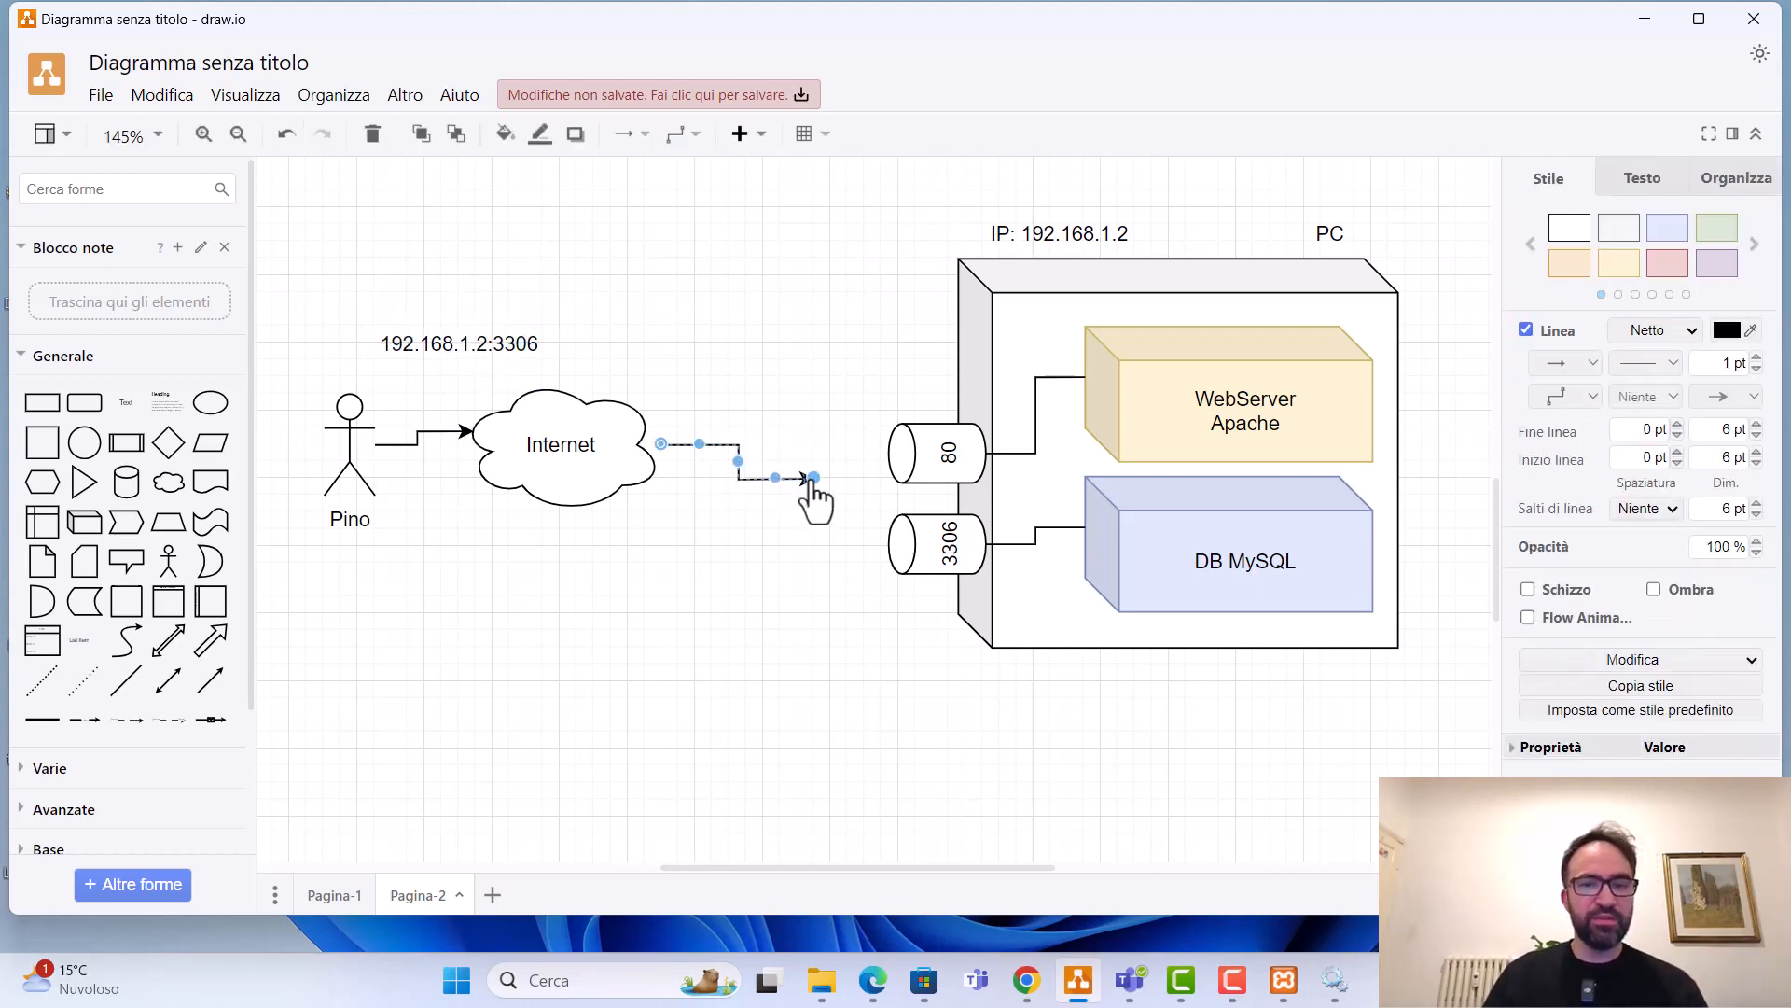
drag(869, 530, 886, 543)
- Apply the light yellow style to the 3306 cylinder, its connector and the DB MySQL box, and the plain white style to WebServer Apache
click(935, 571)
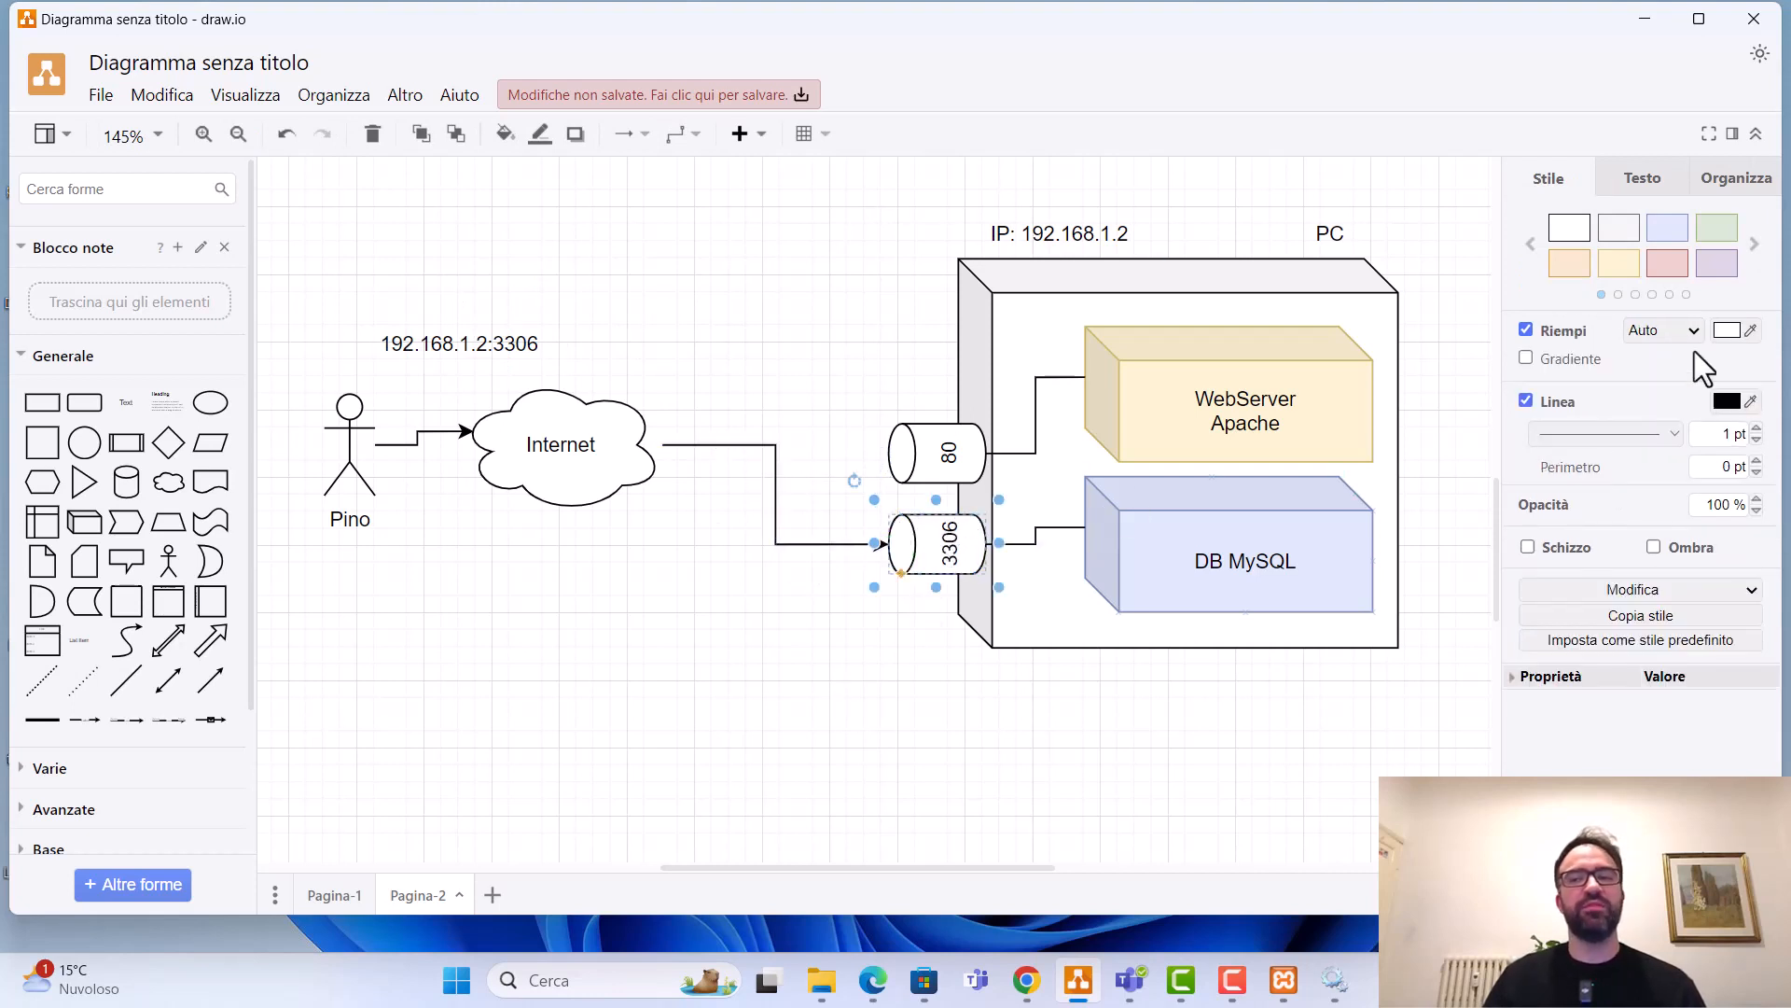
click(1619, 264)
click(1047, 532)
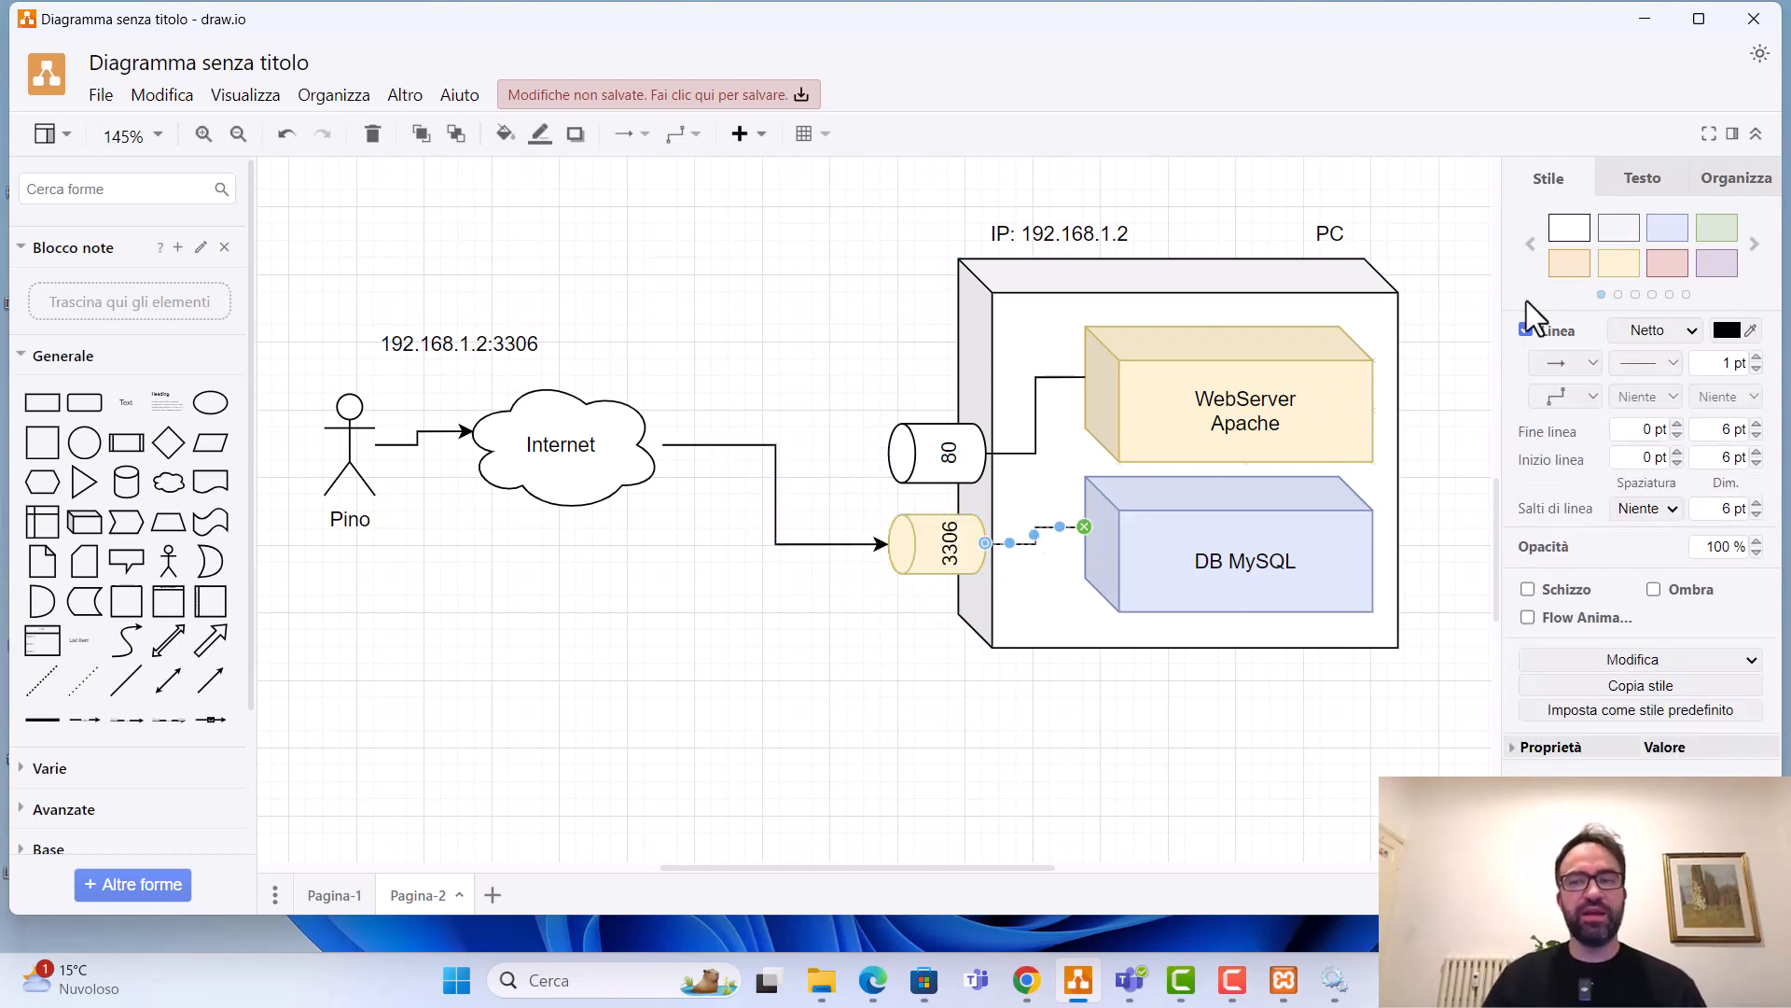
click(1181, 521)
click(1619, 264)
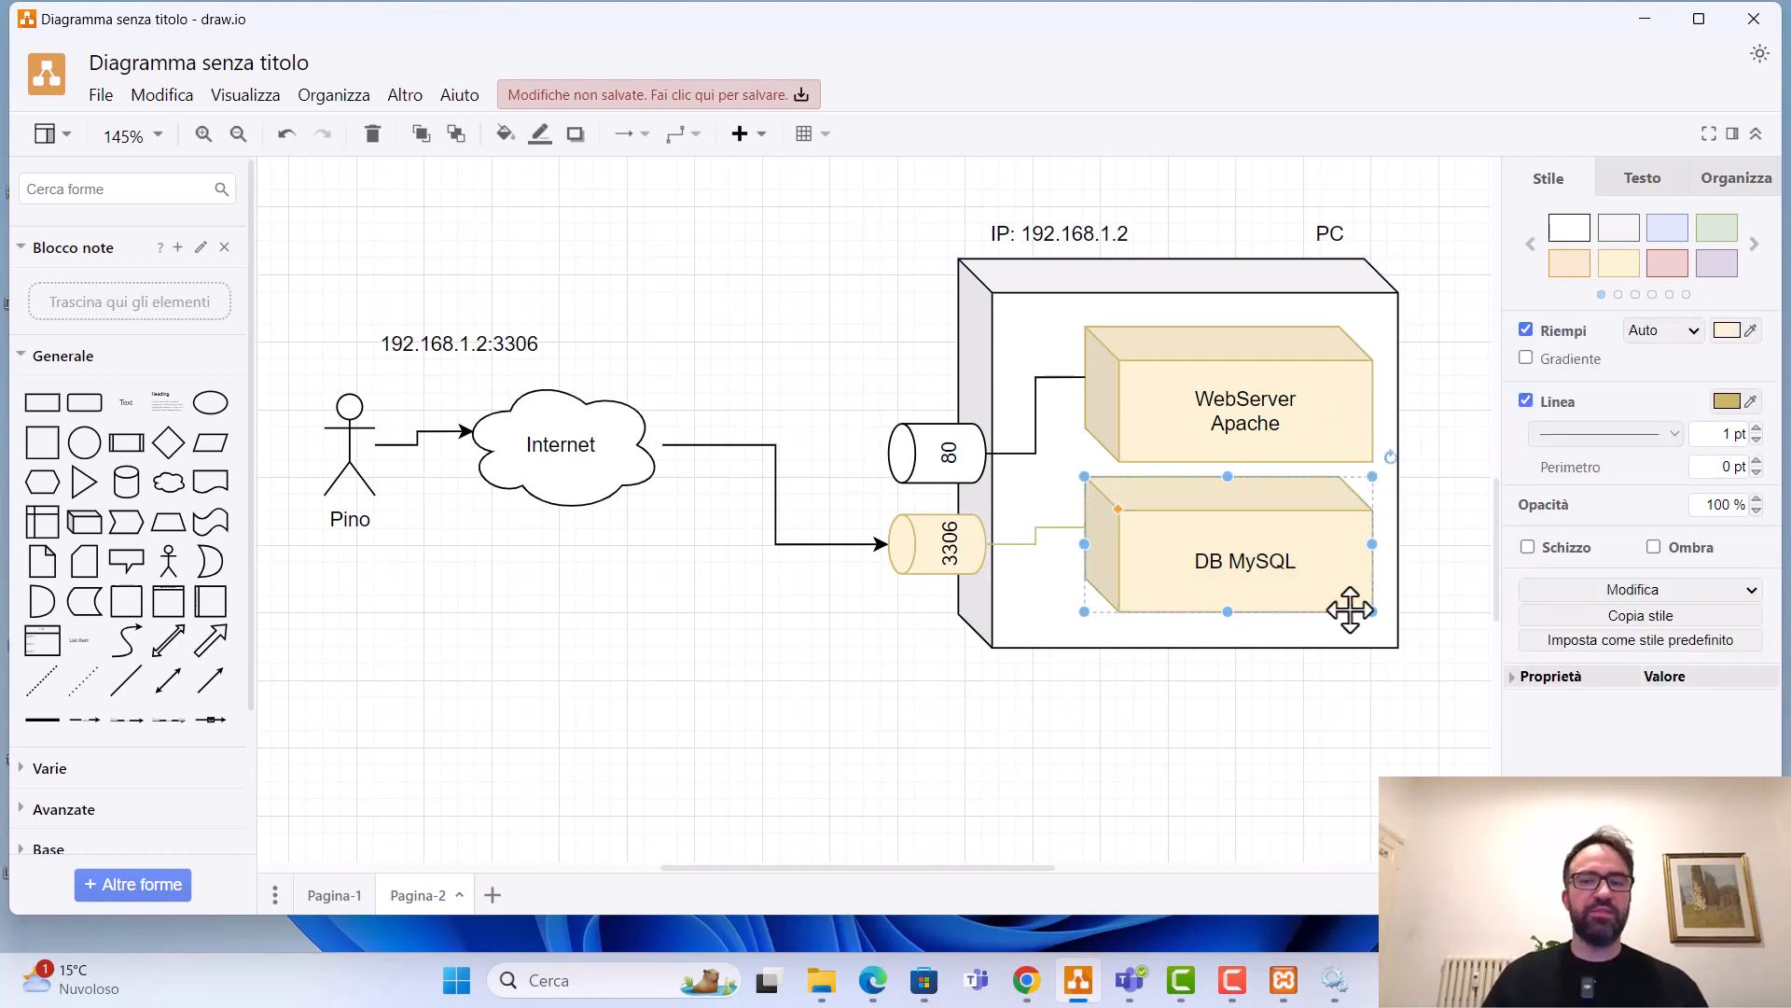
click(1240, 361)
click(1563, 233)
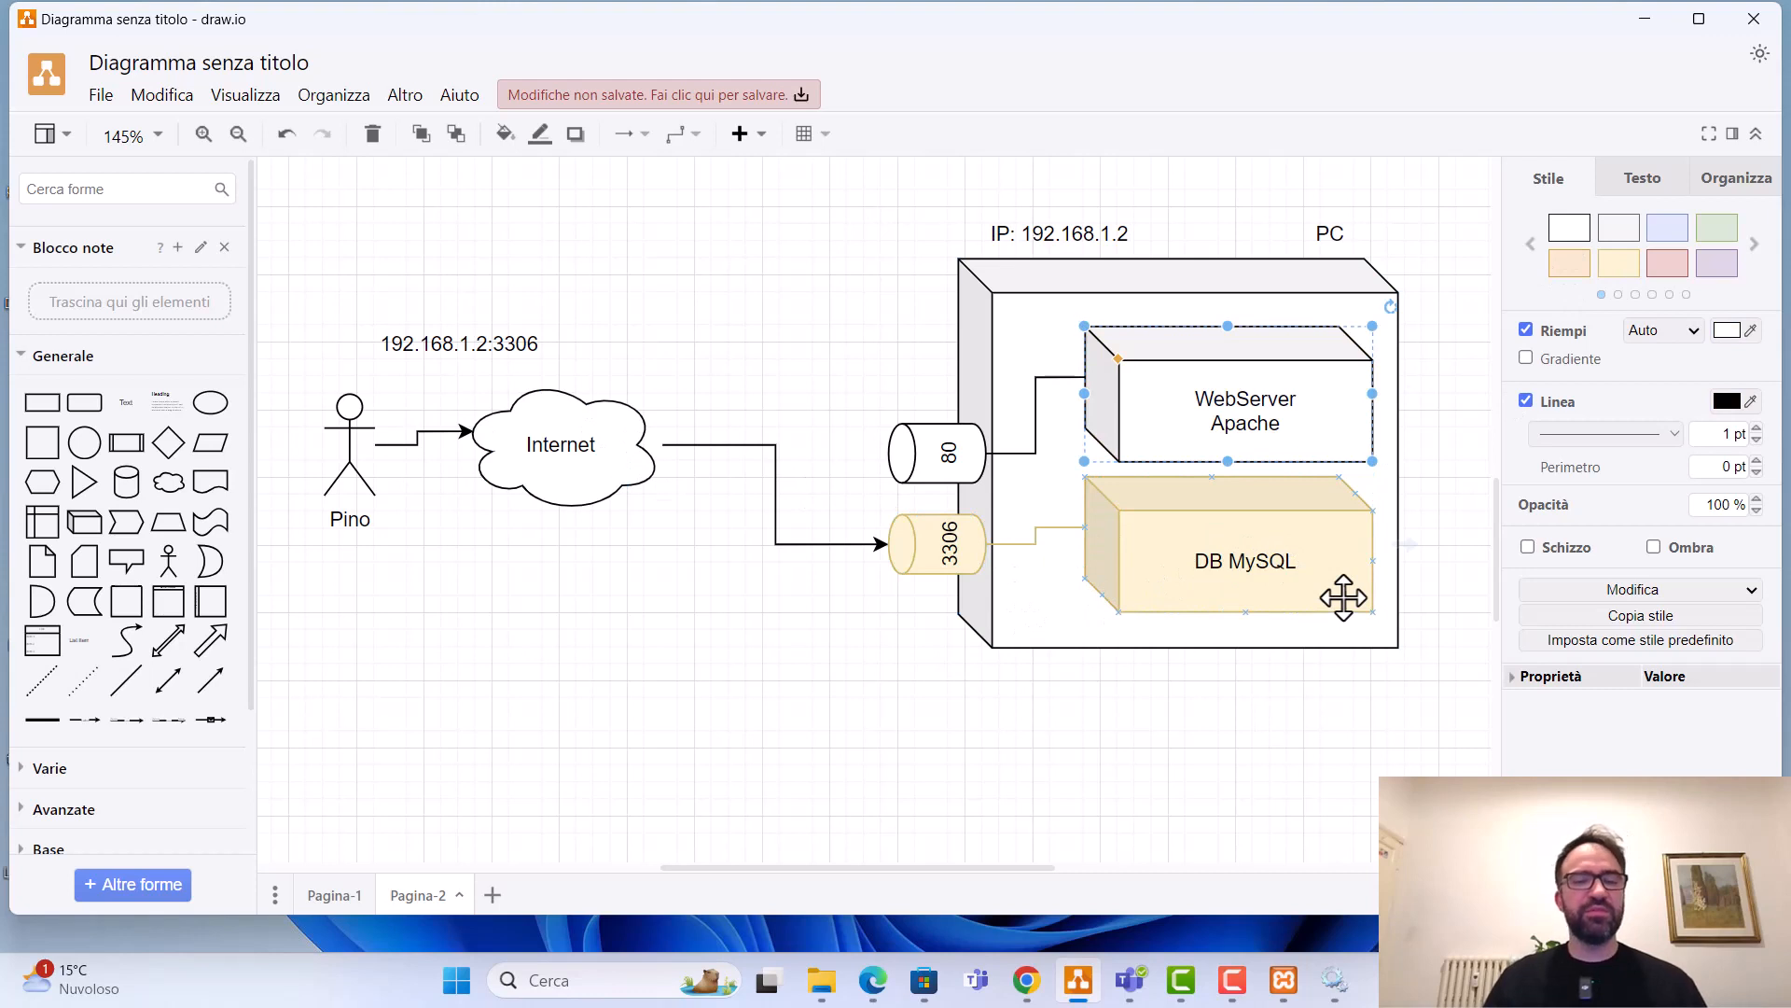
- Remove the ":3306" port from the address label above the actor's connector, leaving "192.168.1.2"
click(492, 345)
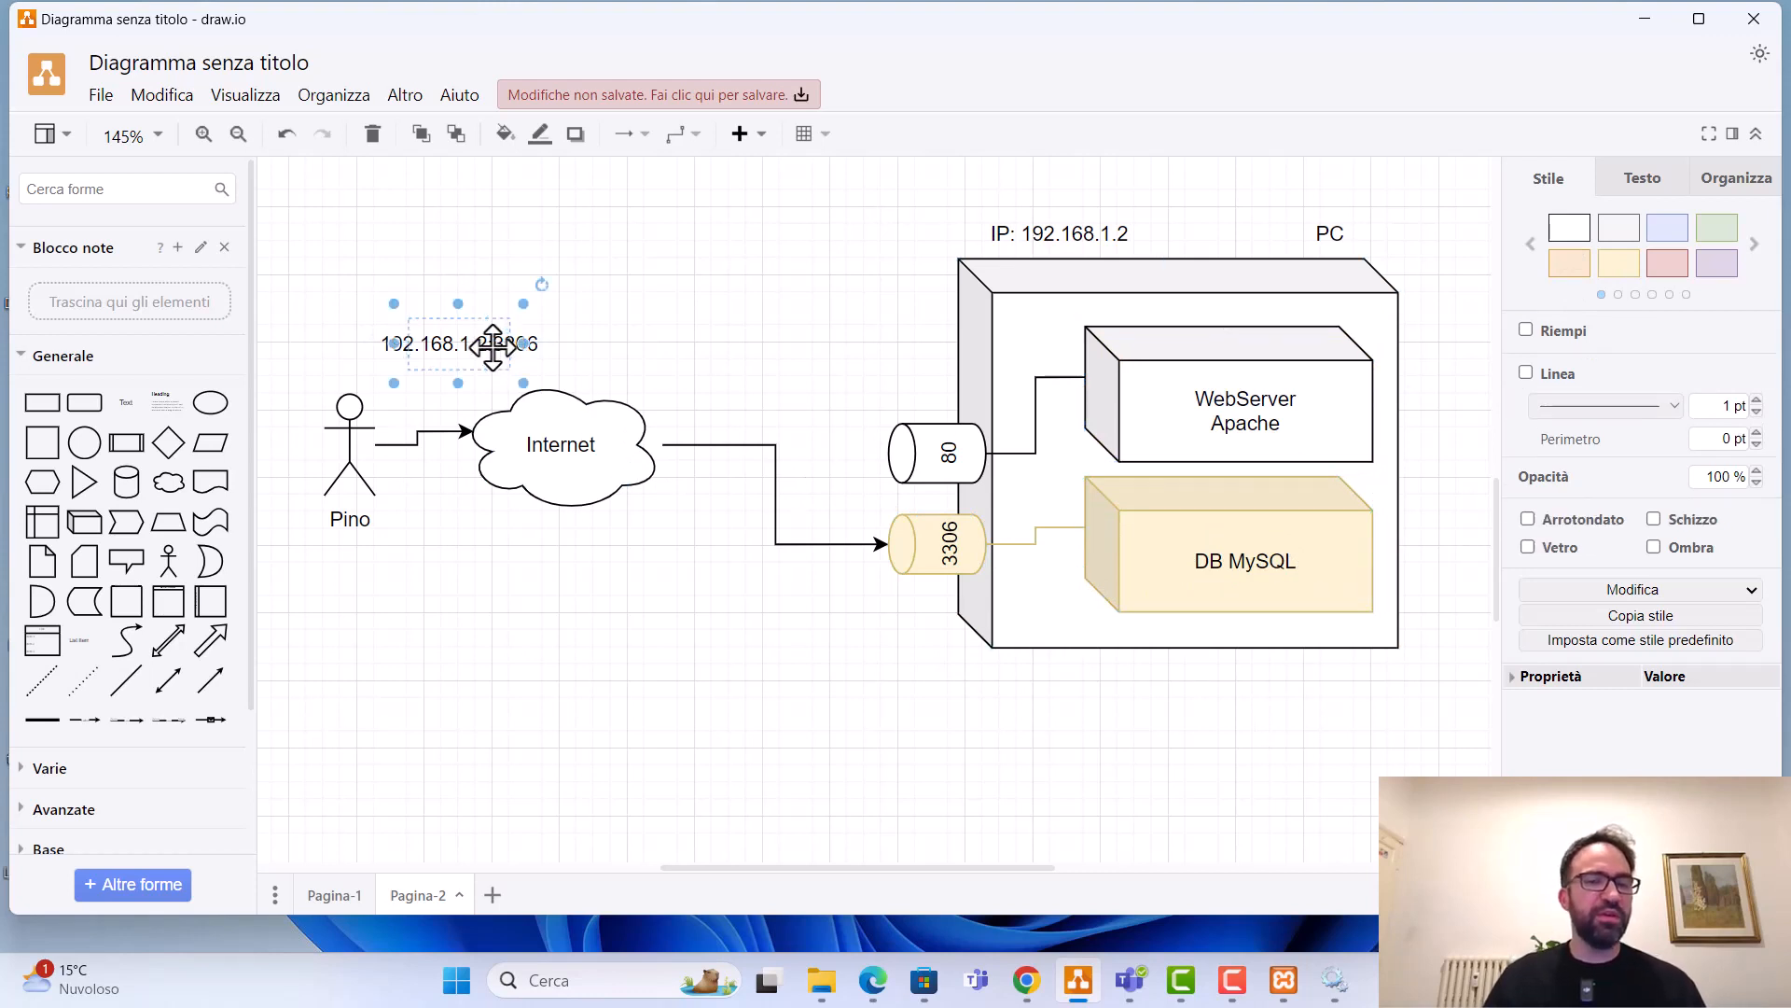
double_click(492, 346)
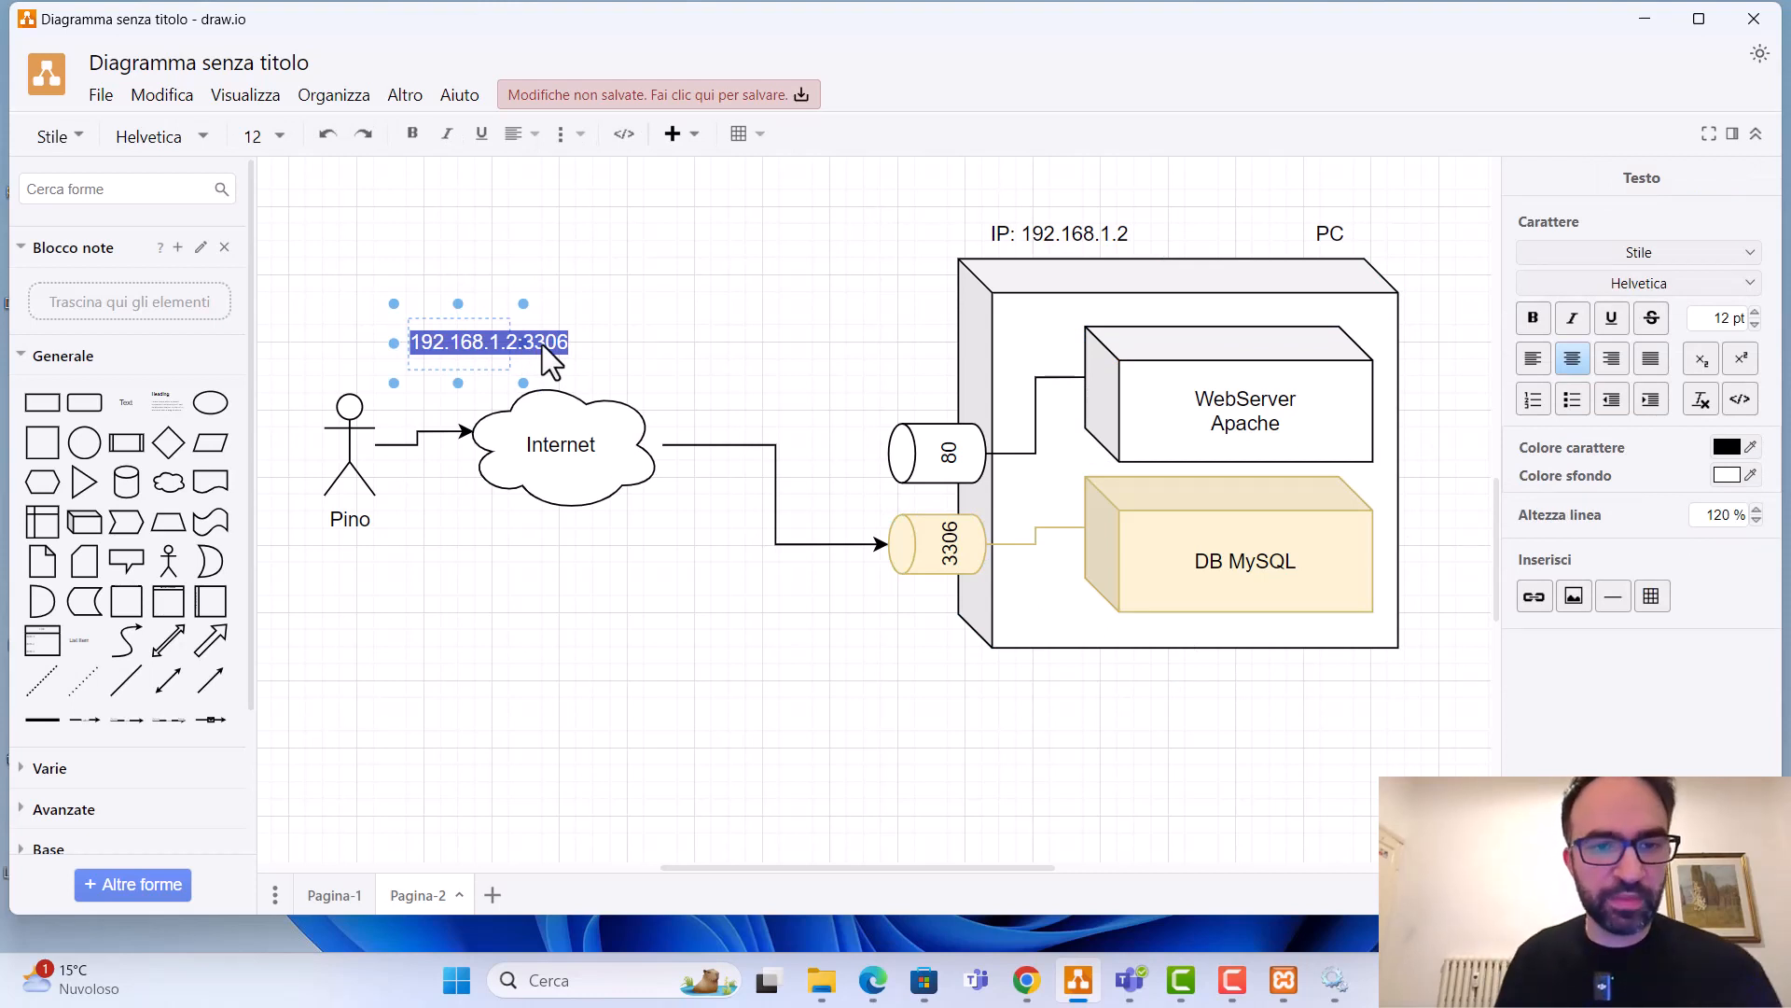
click(798, 389)
click(465, 343)
double_click(465, 344)
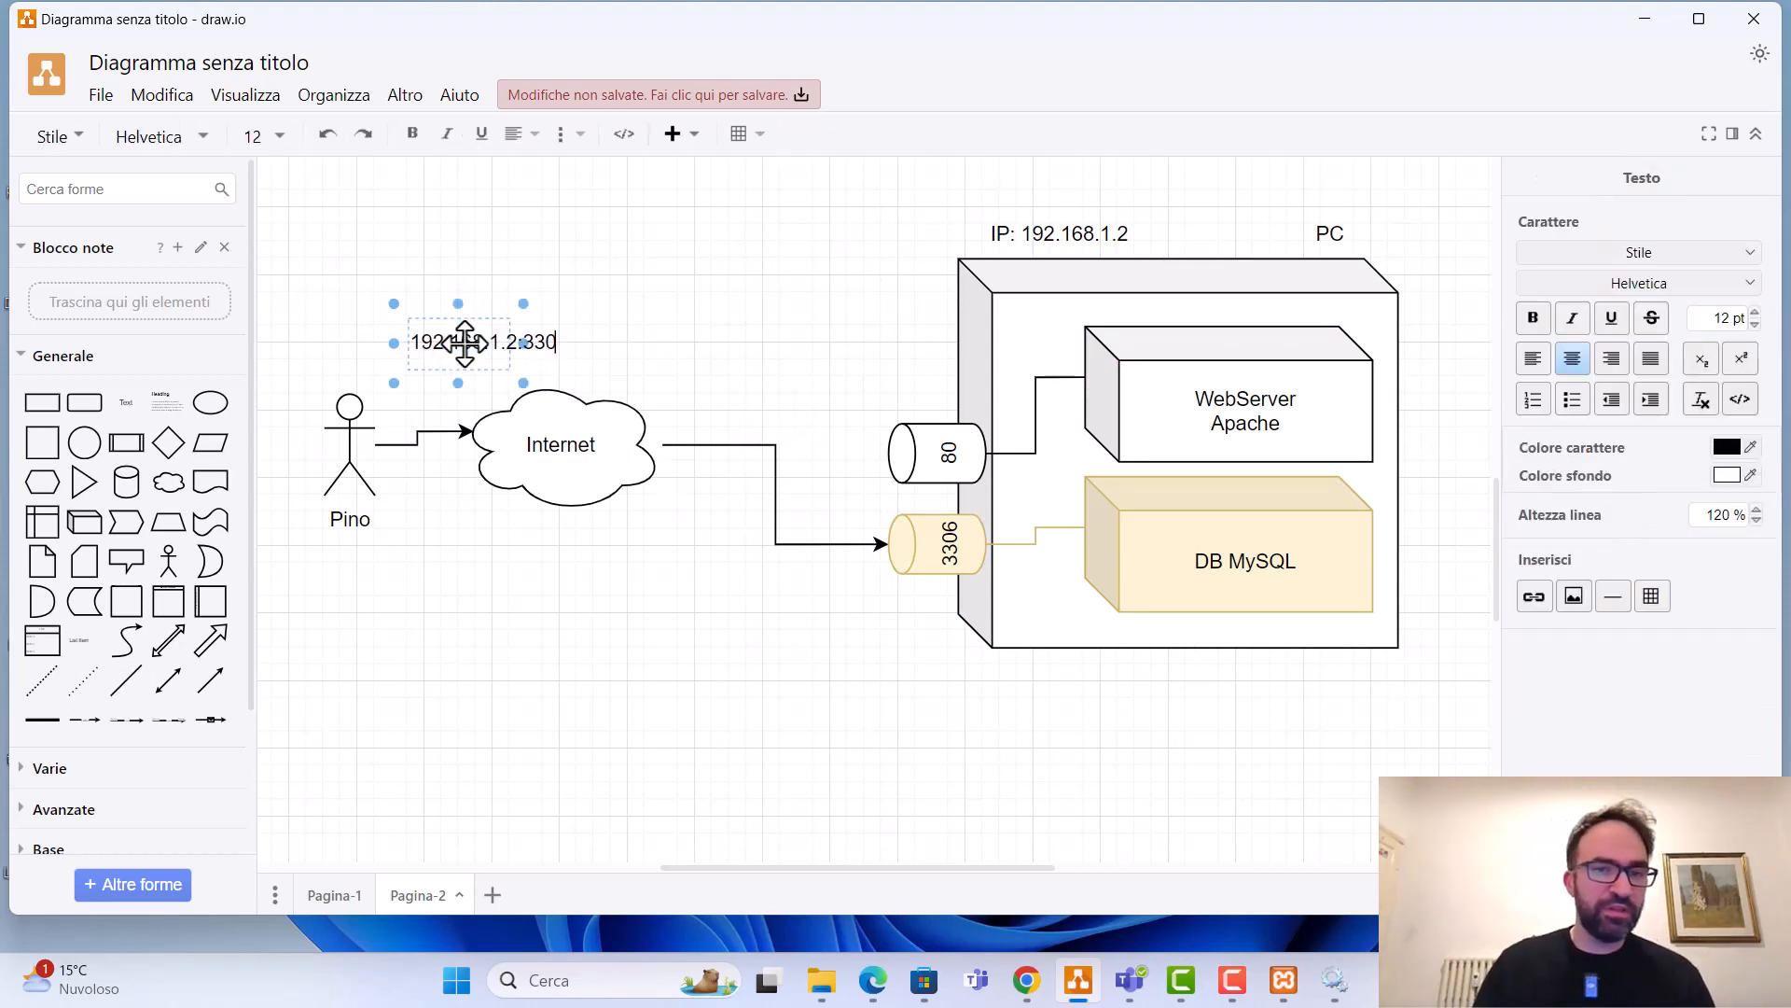
click(746, 349)
- Delete the arrow from the Internet cloud to port 3306 and apply the plain white style to the 3306 cylinder, its connector and DB MySQL
click(811, 544)
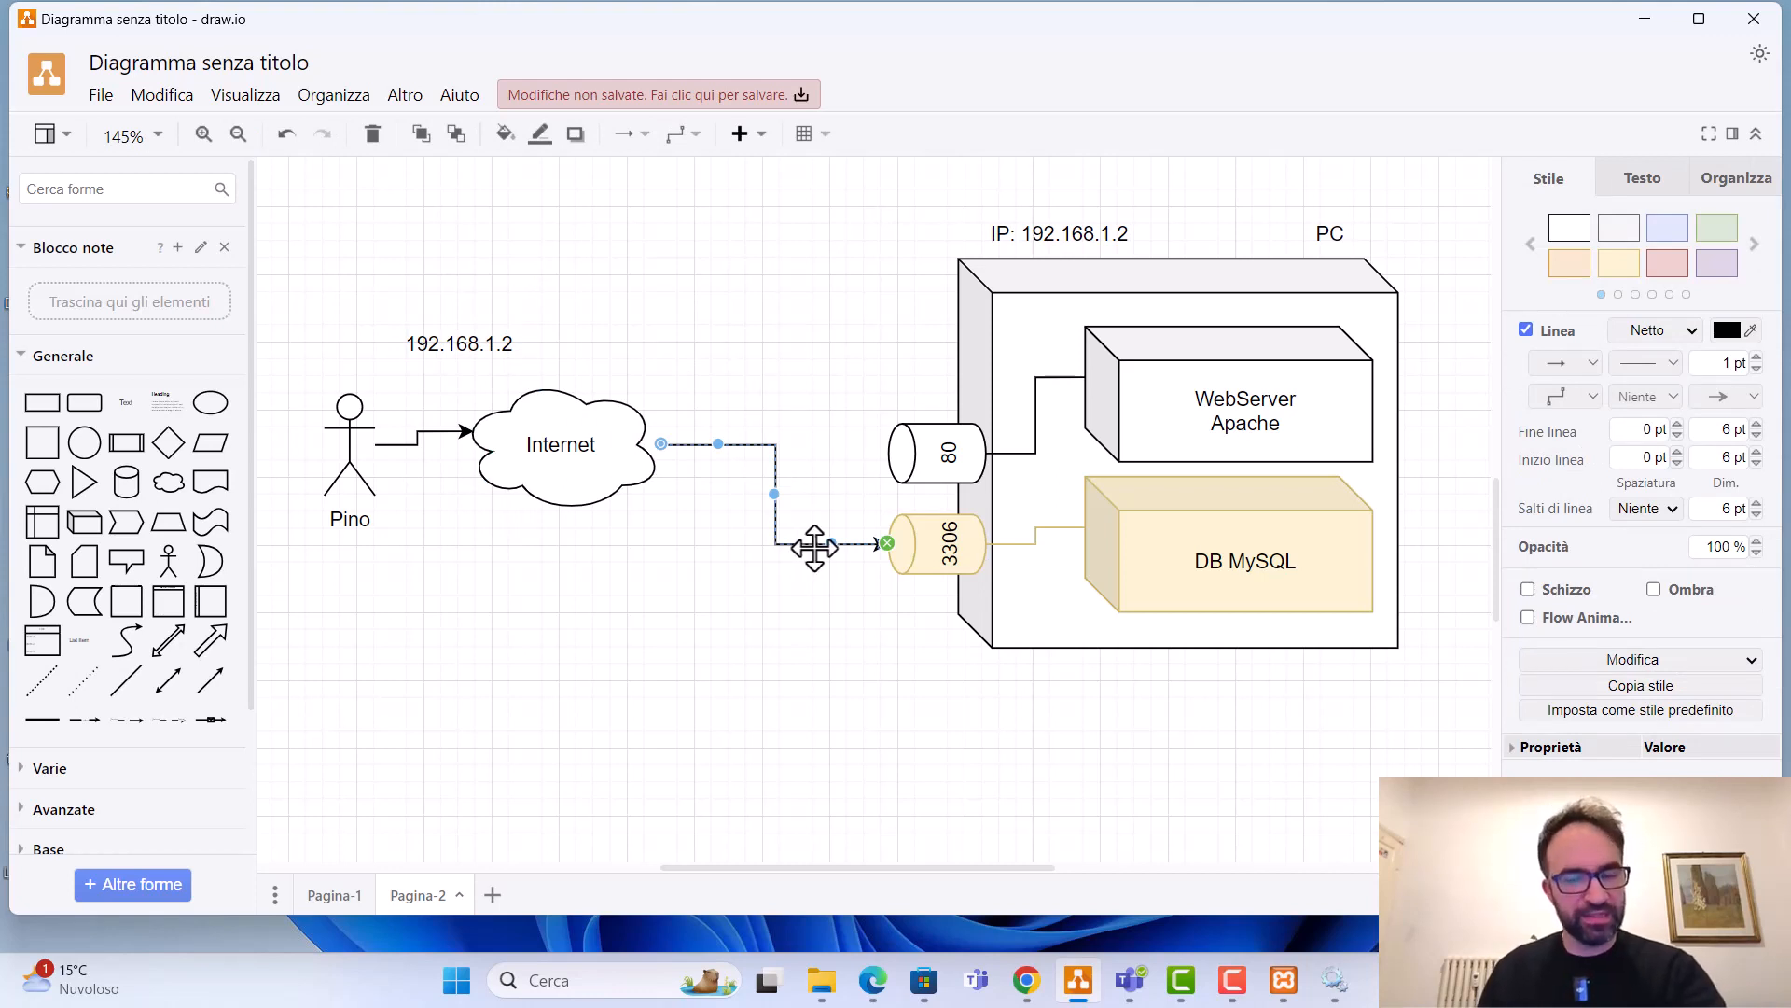
key(Delete)
click(915, 540)
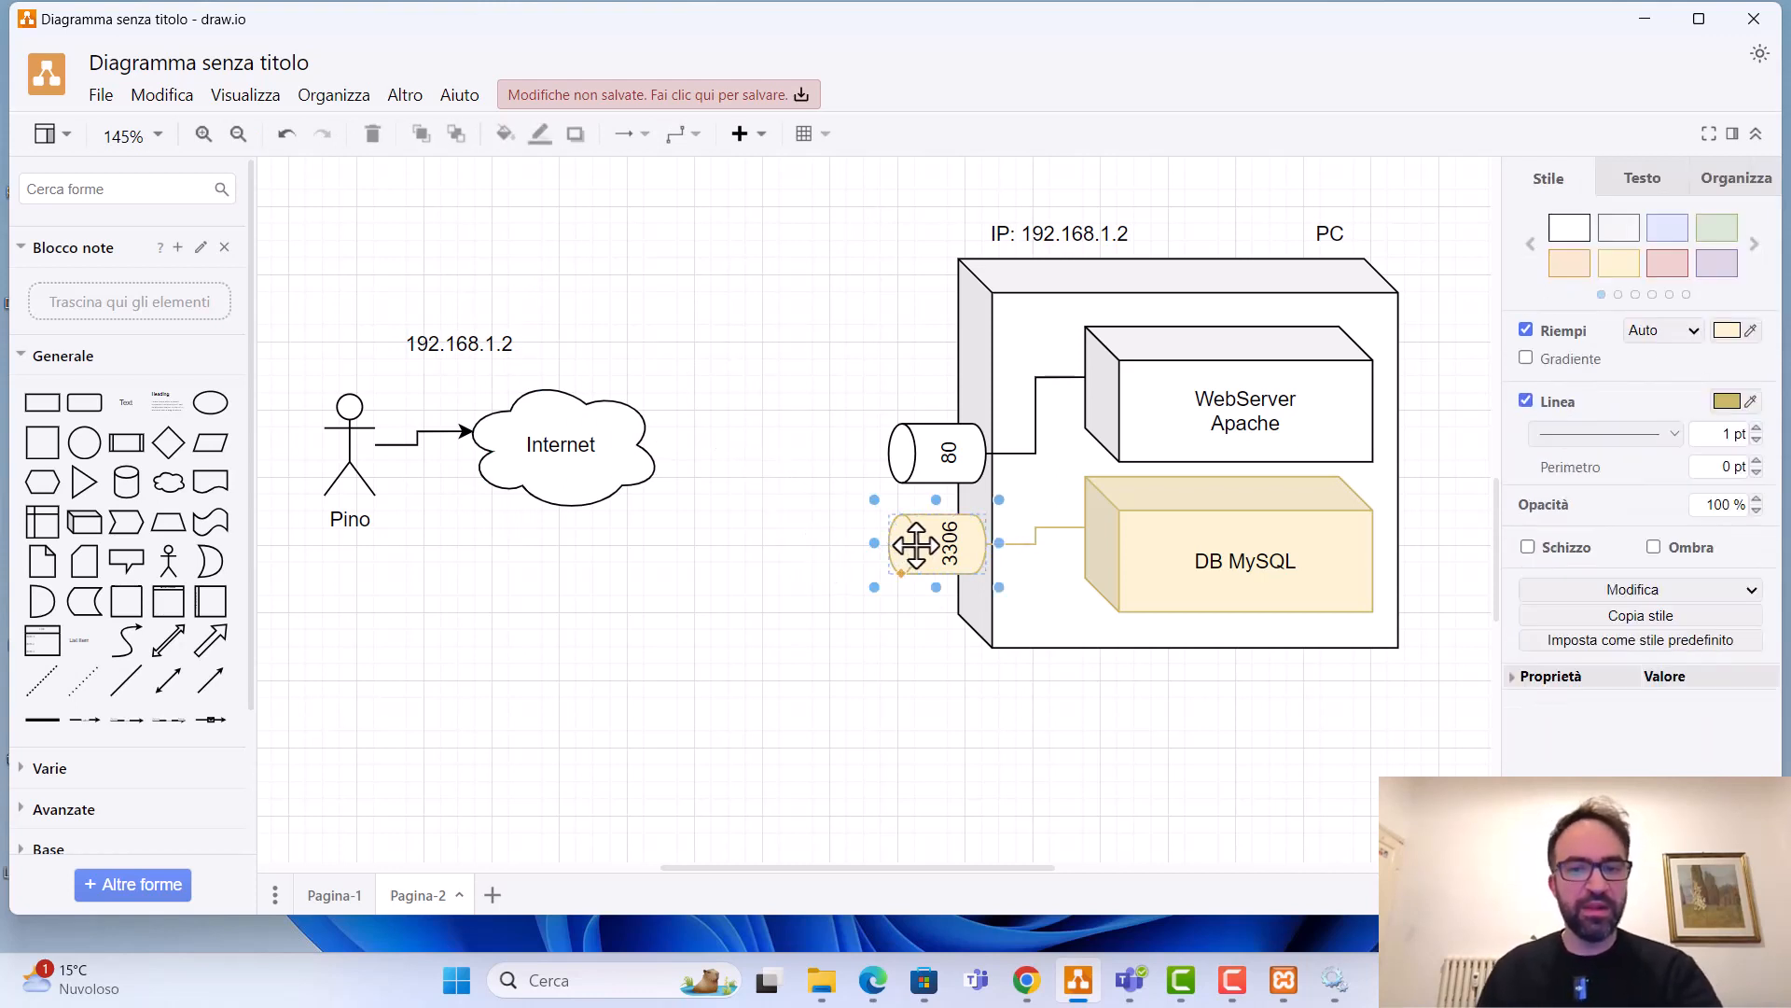
drag(1043, 544, 1073, 529)
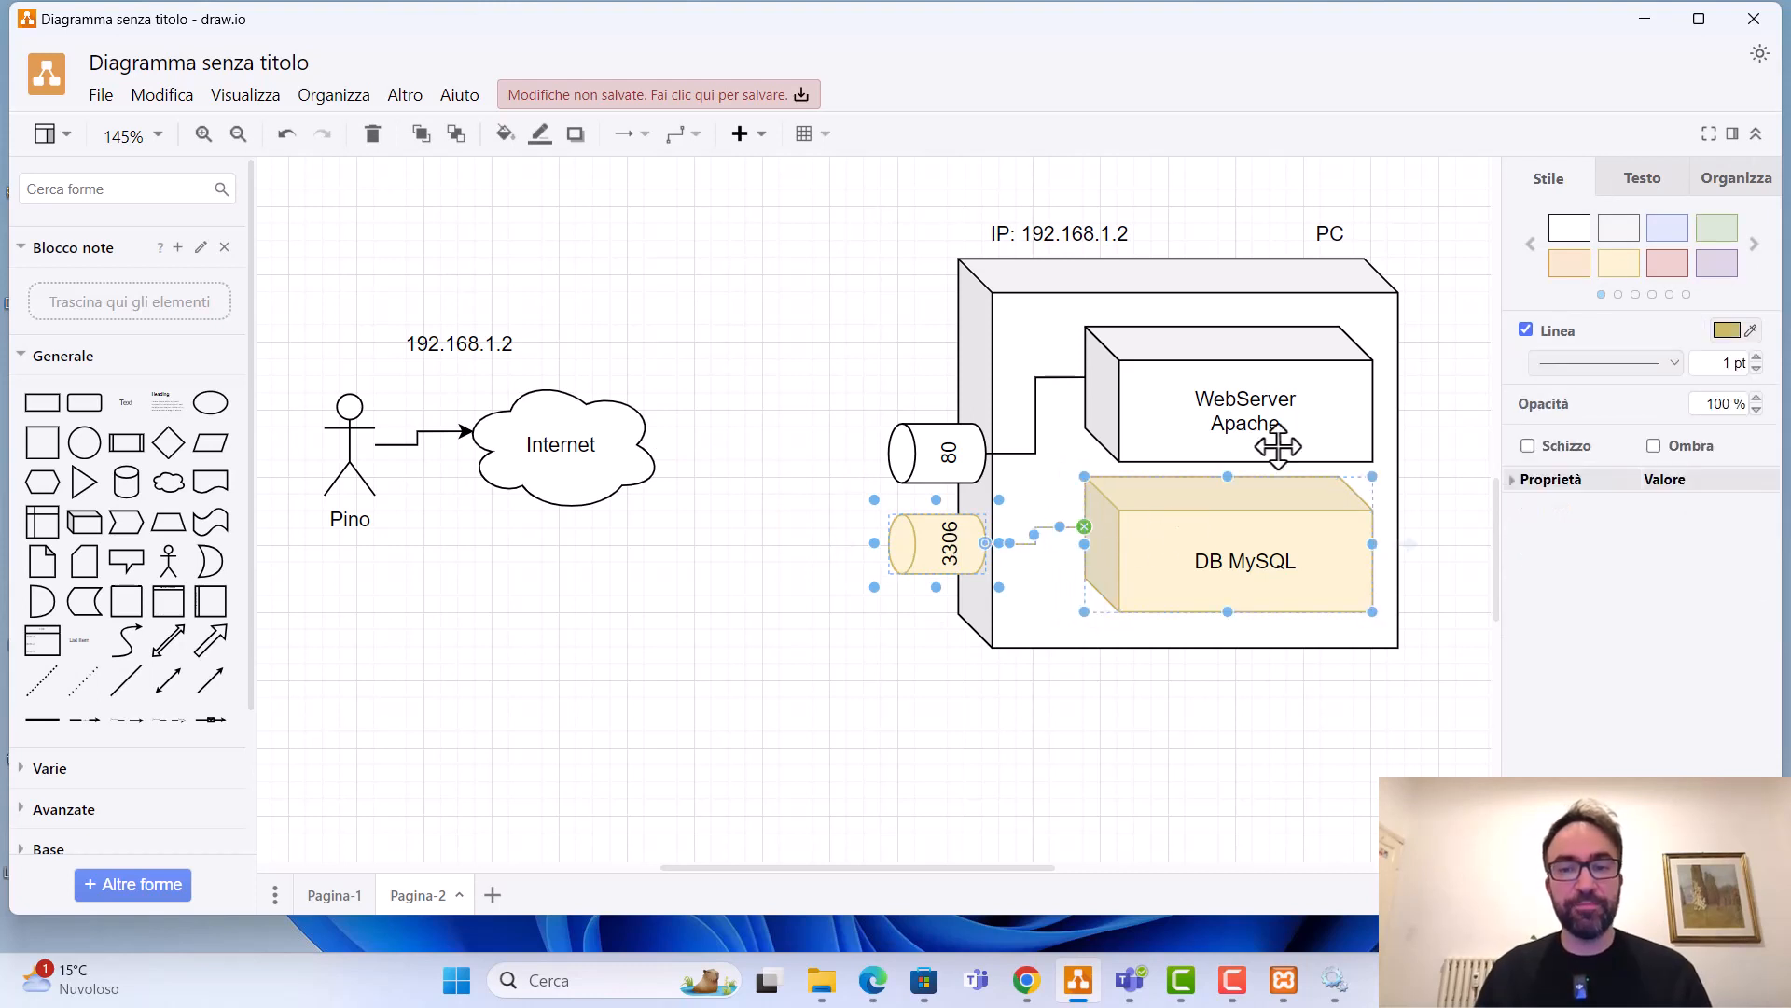
click(1570, 229)
click(899, 254)
- Append ":80" to the address label above the actor's connector
click(459, 345)
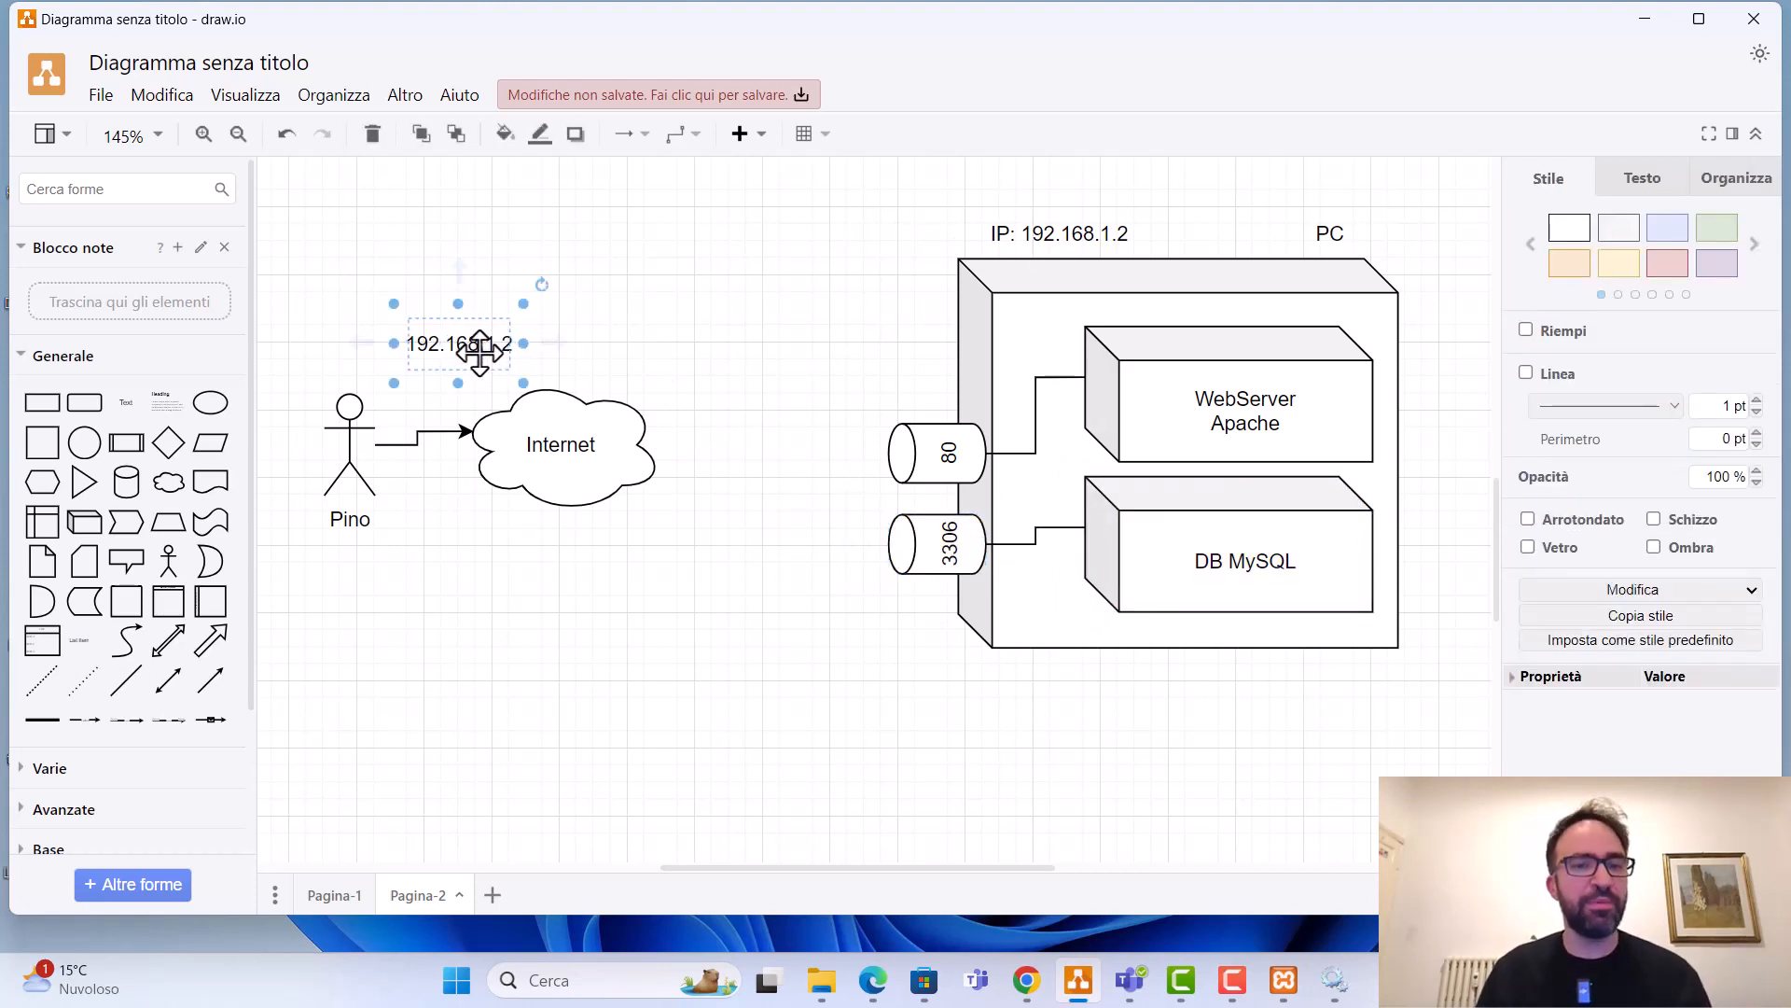
double_click(487, 362)
key(End)
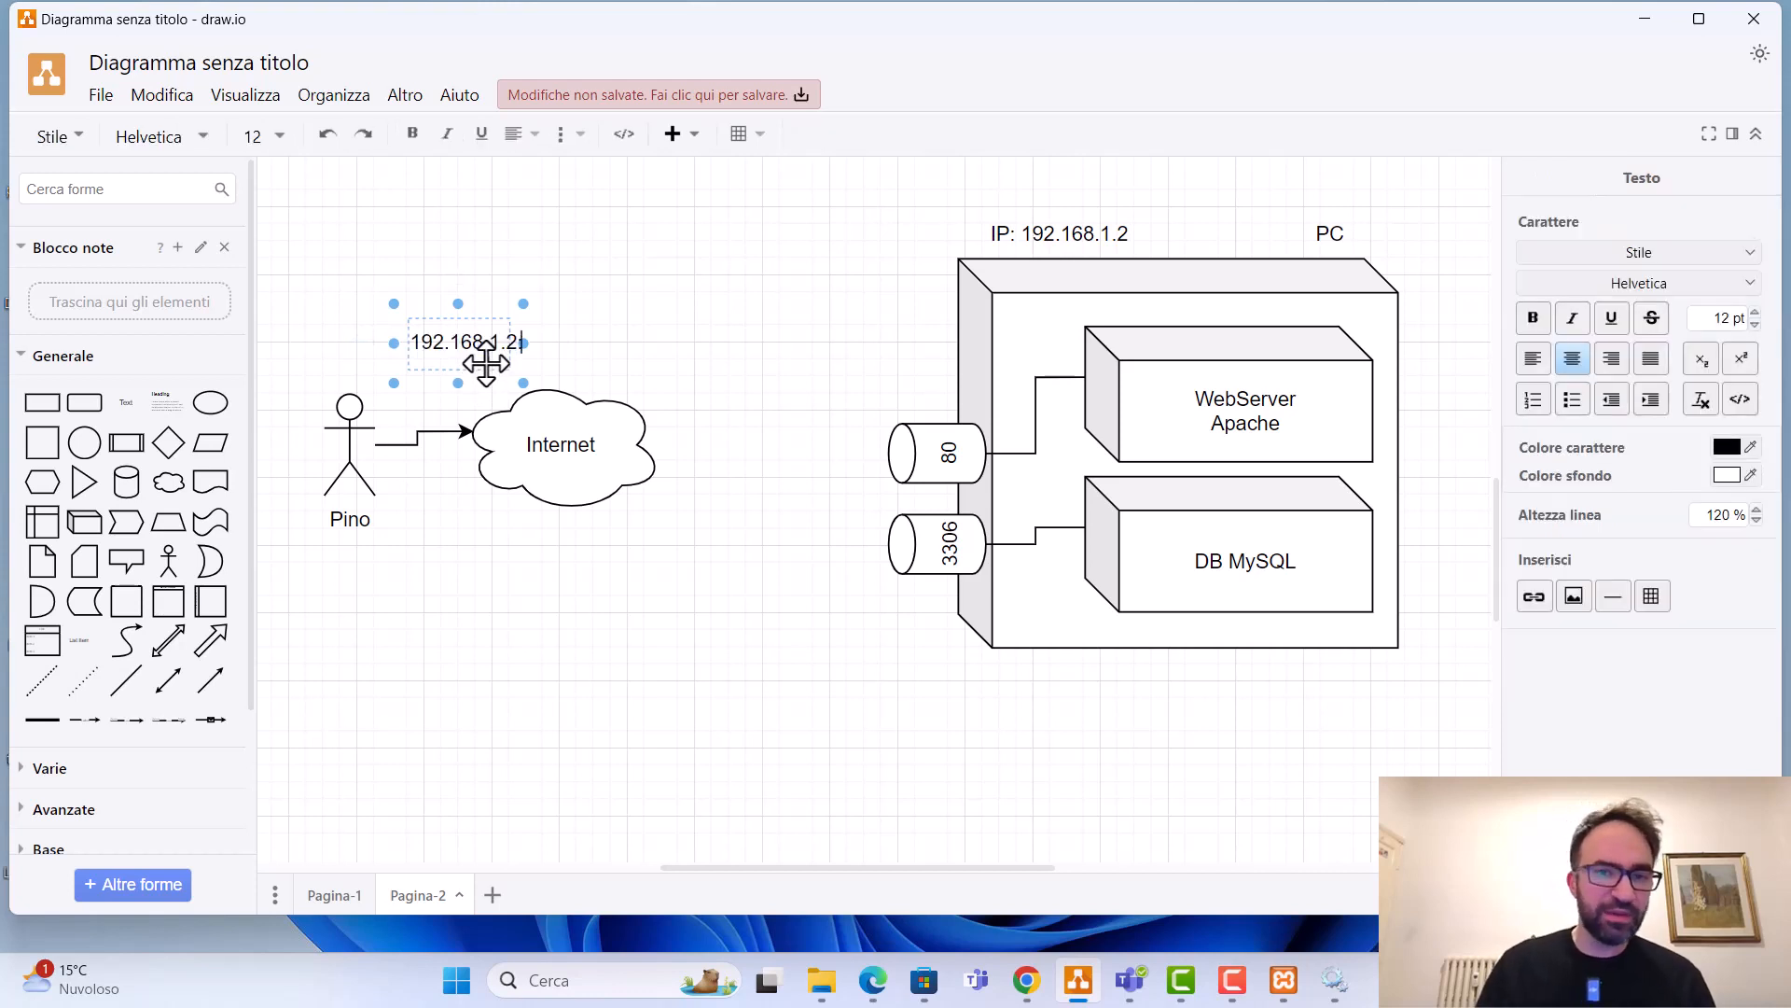
text(:80)
click(738, 366)
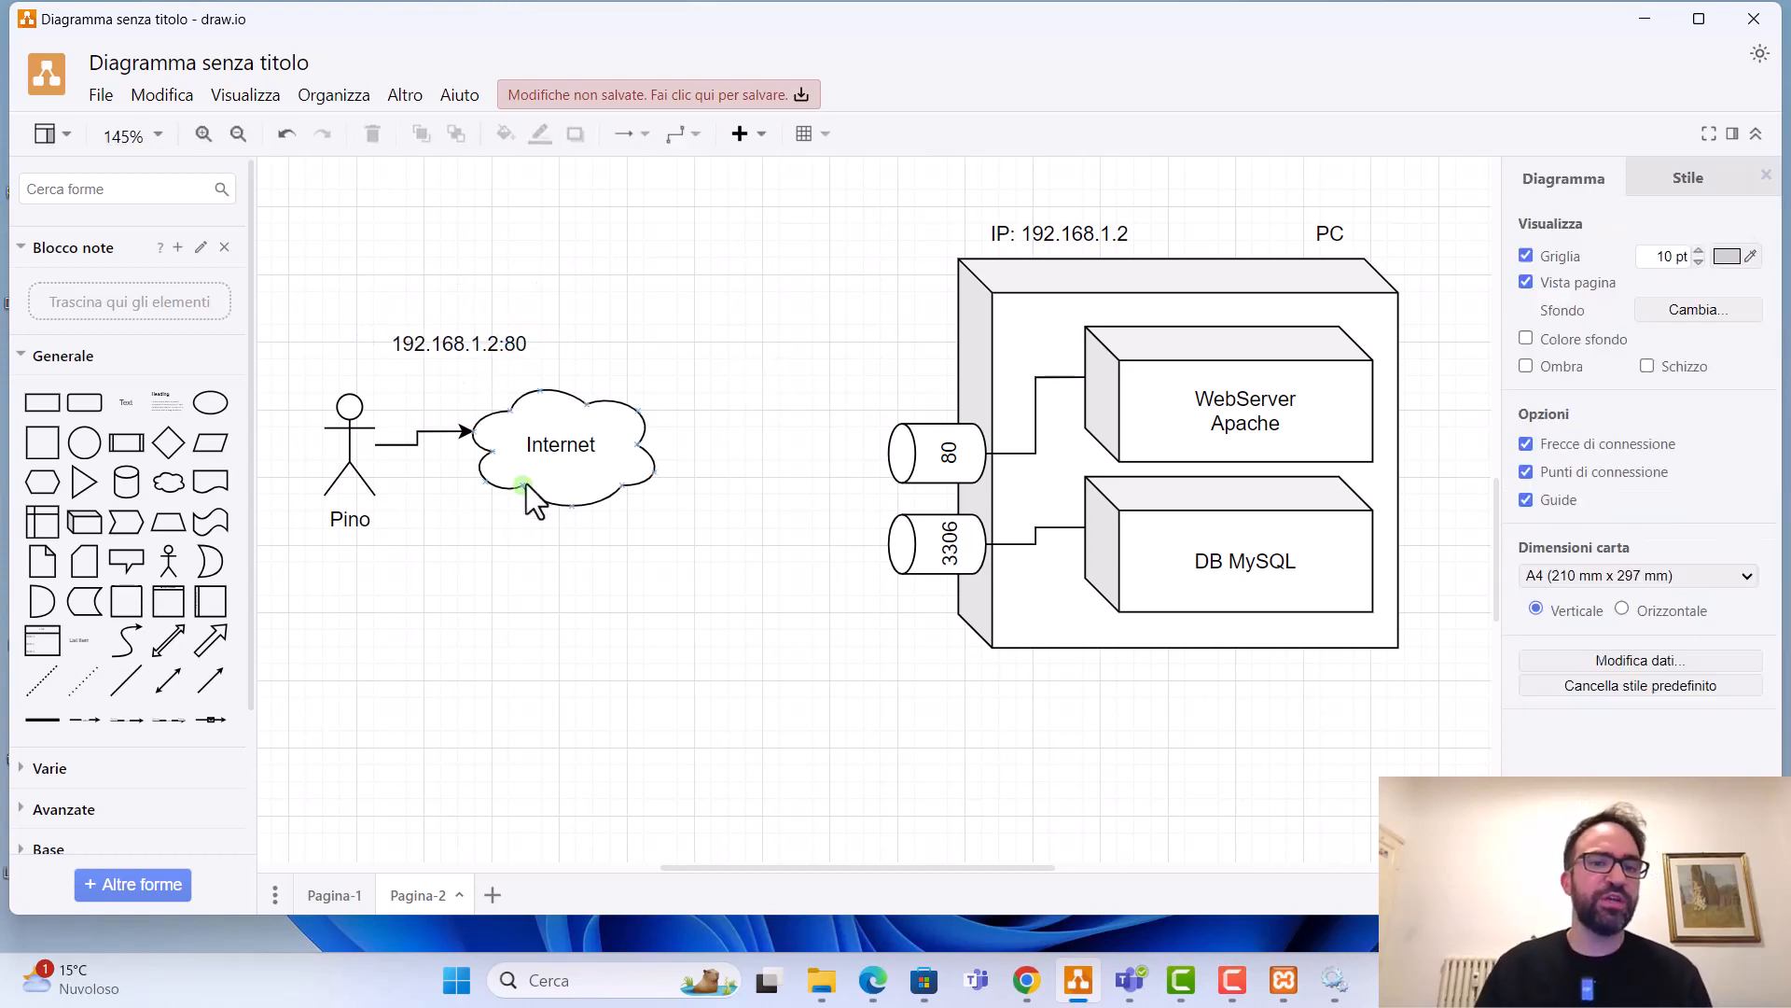
- Draw a connector arrow from the Internet cloud to the port 80 cylinder
click(526, 483)
drag(683, 446, 909, 453)
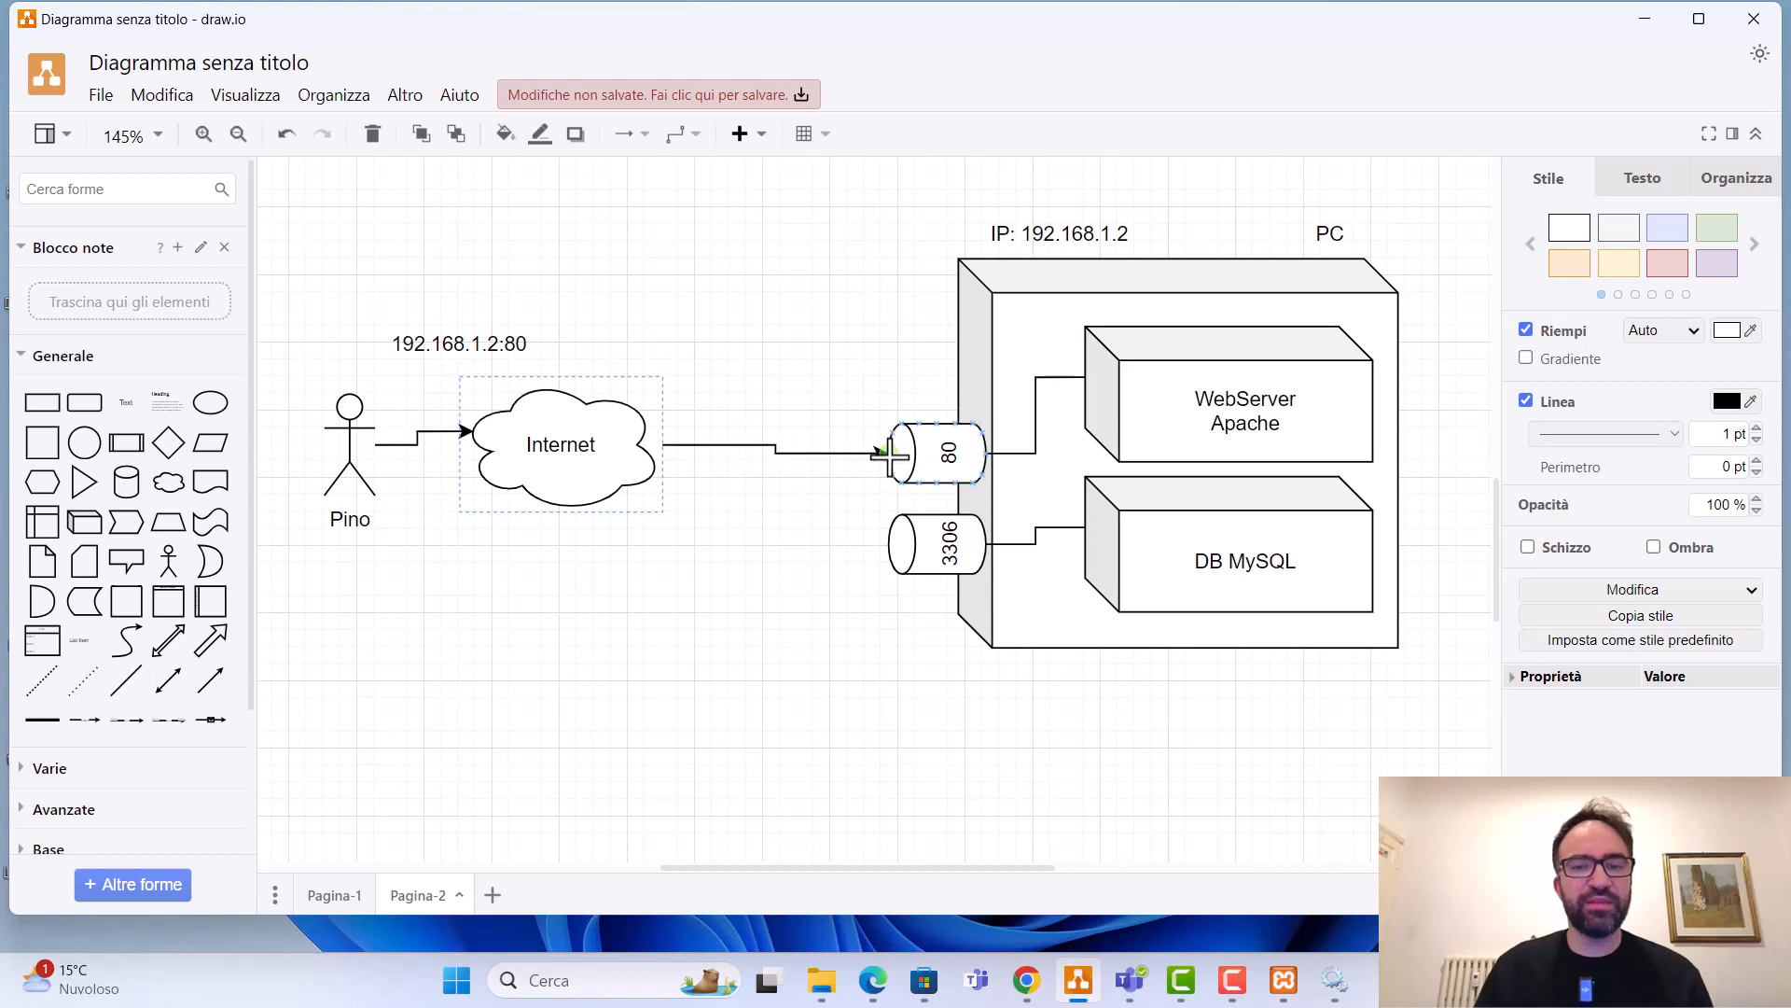
- Apply the light yellow style to the port 80 cylinder, its connector and the WebServer Apache box
click(952, 453)
click(1568, 264)
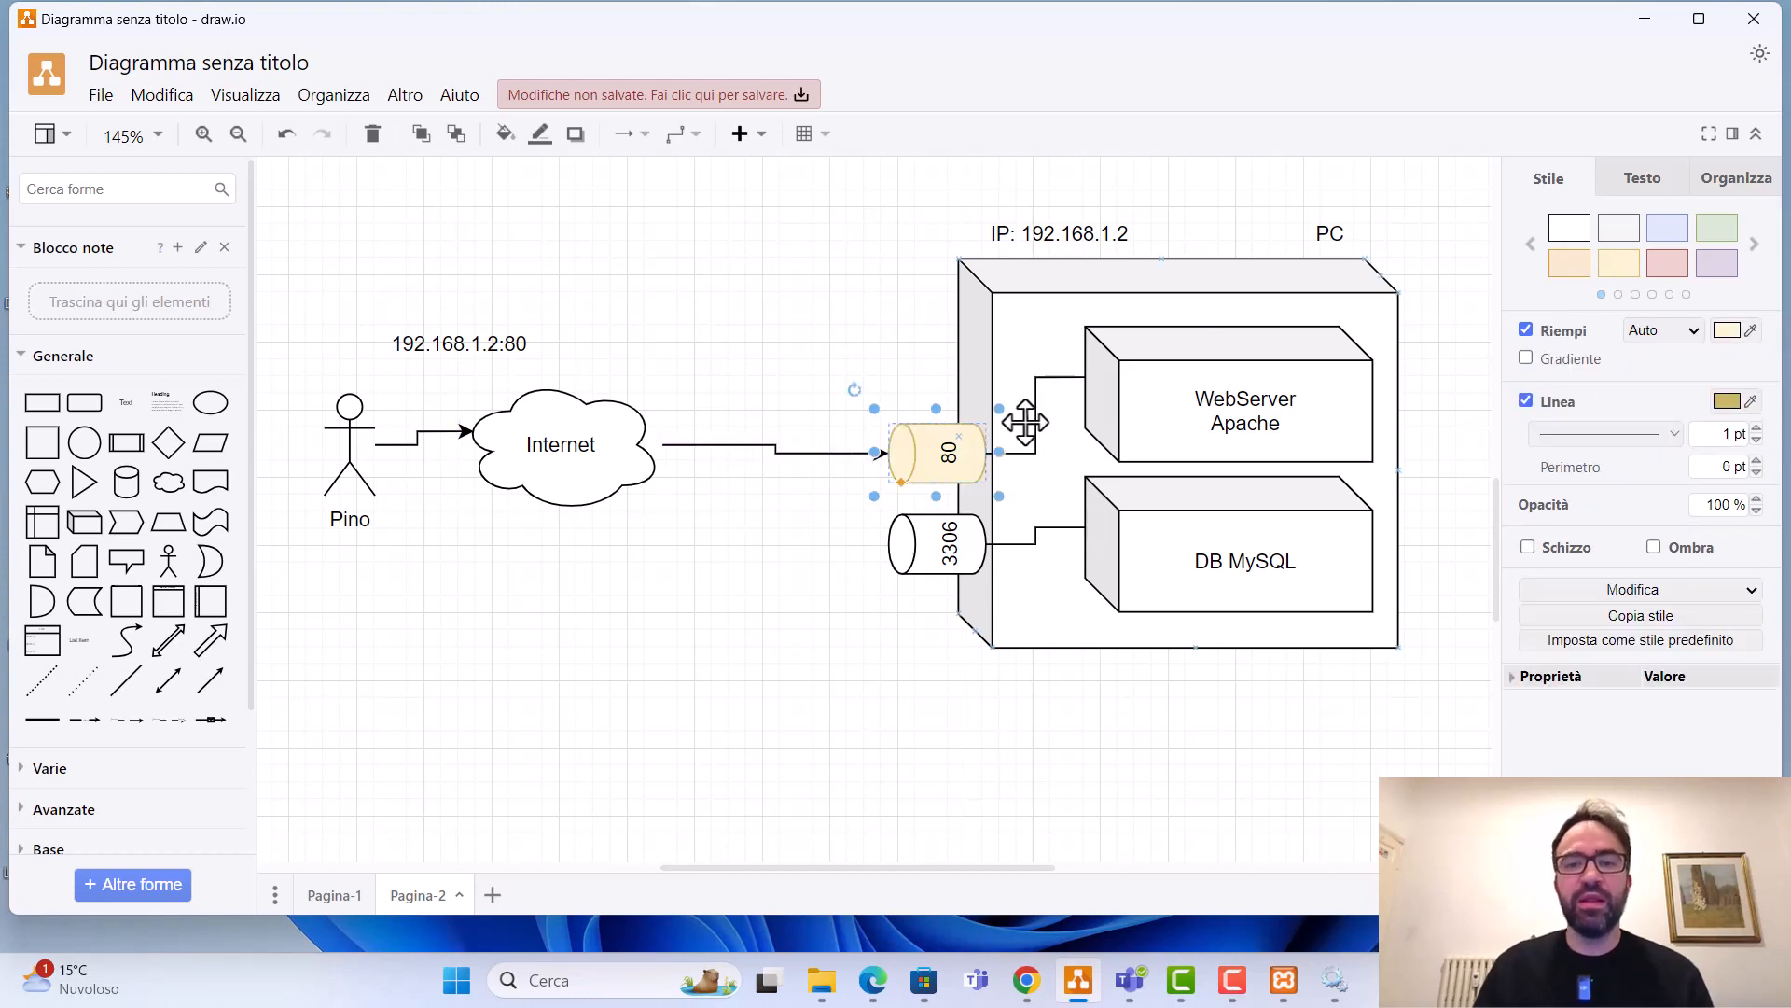
click(1050, 377)
click(1619, 263)
click(1278, 392)
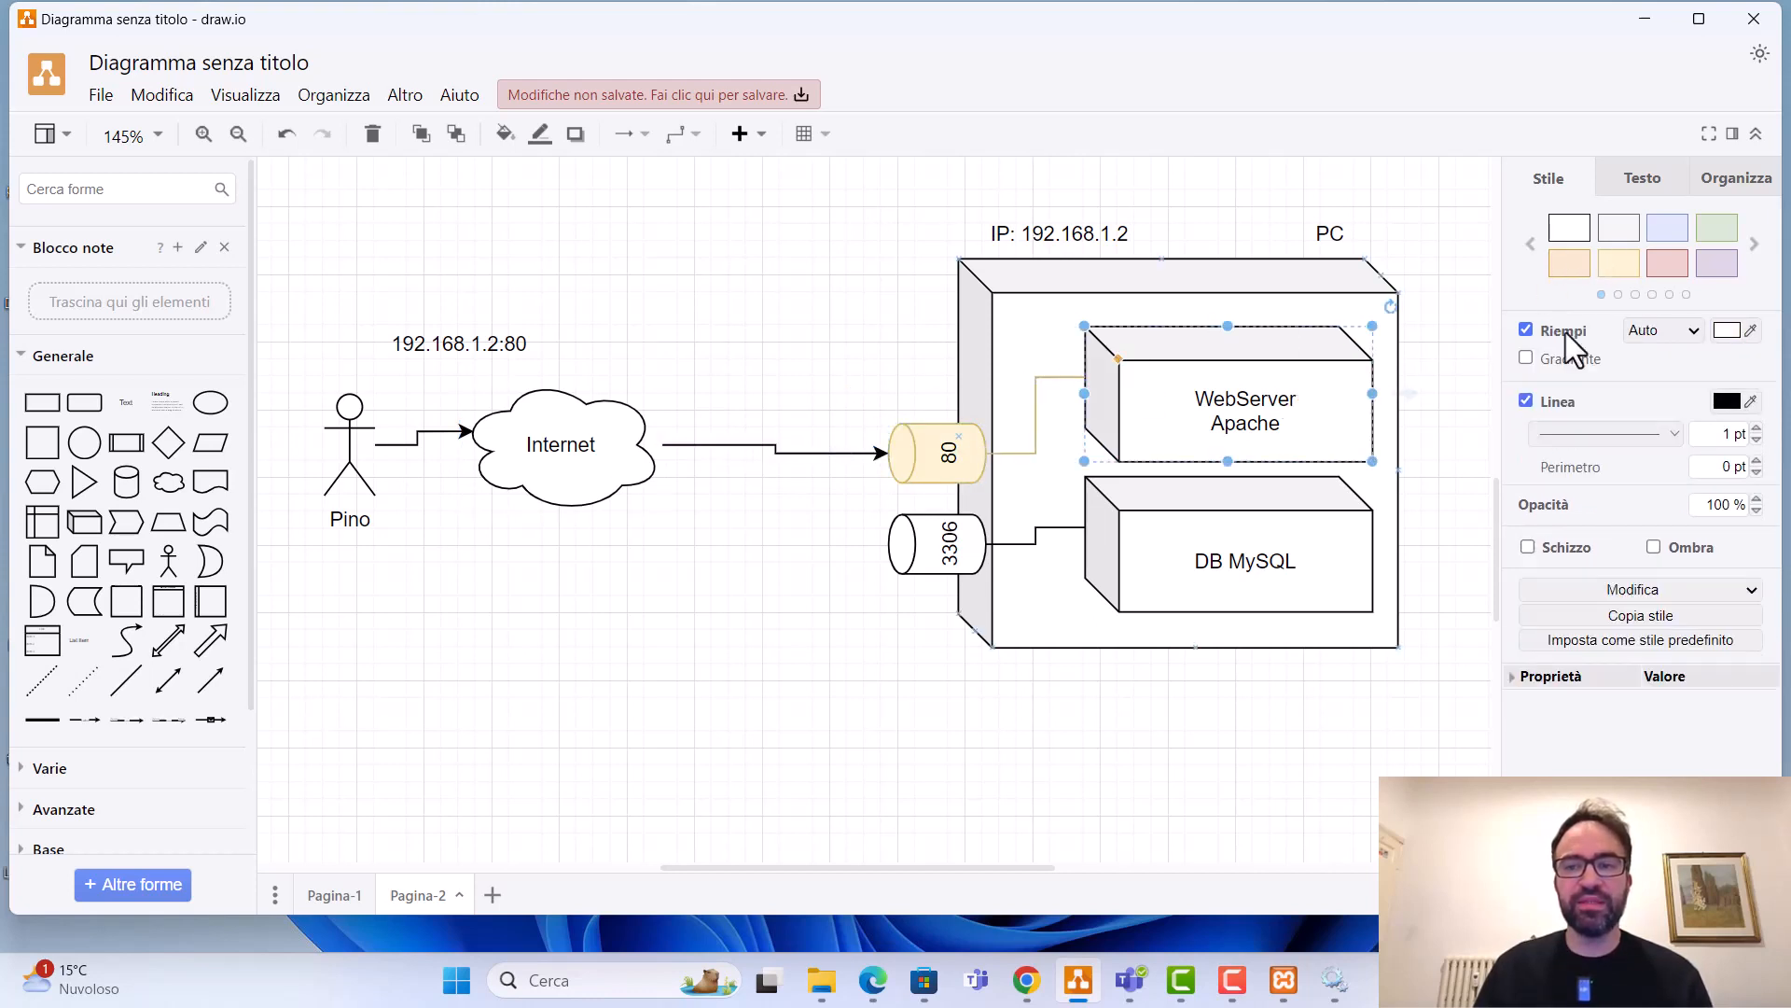
click(1618, 264)
click(773, 360)
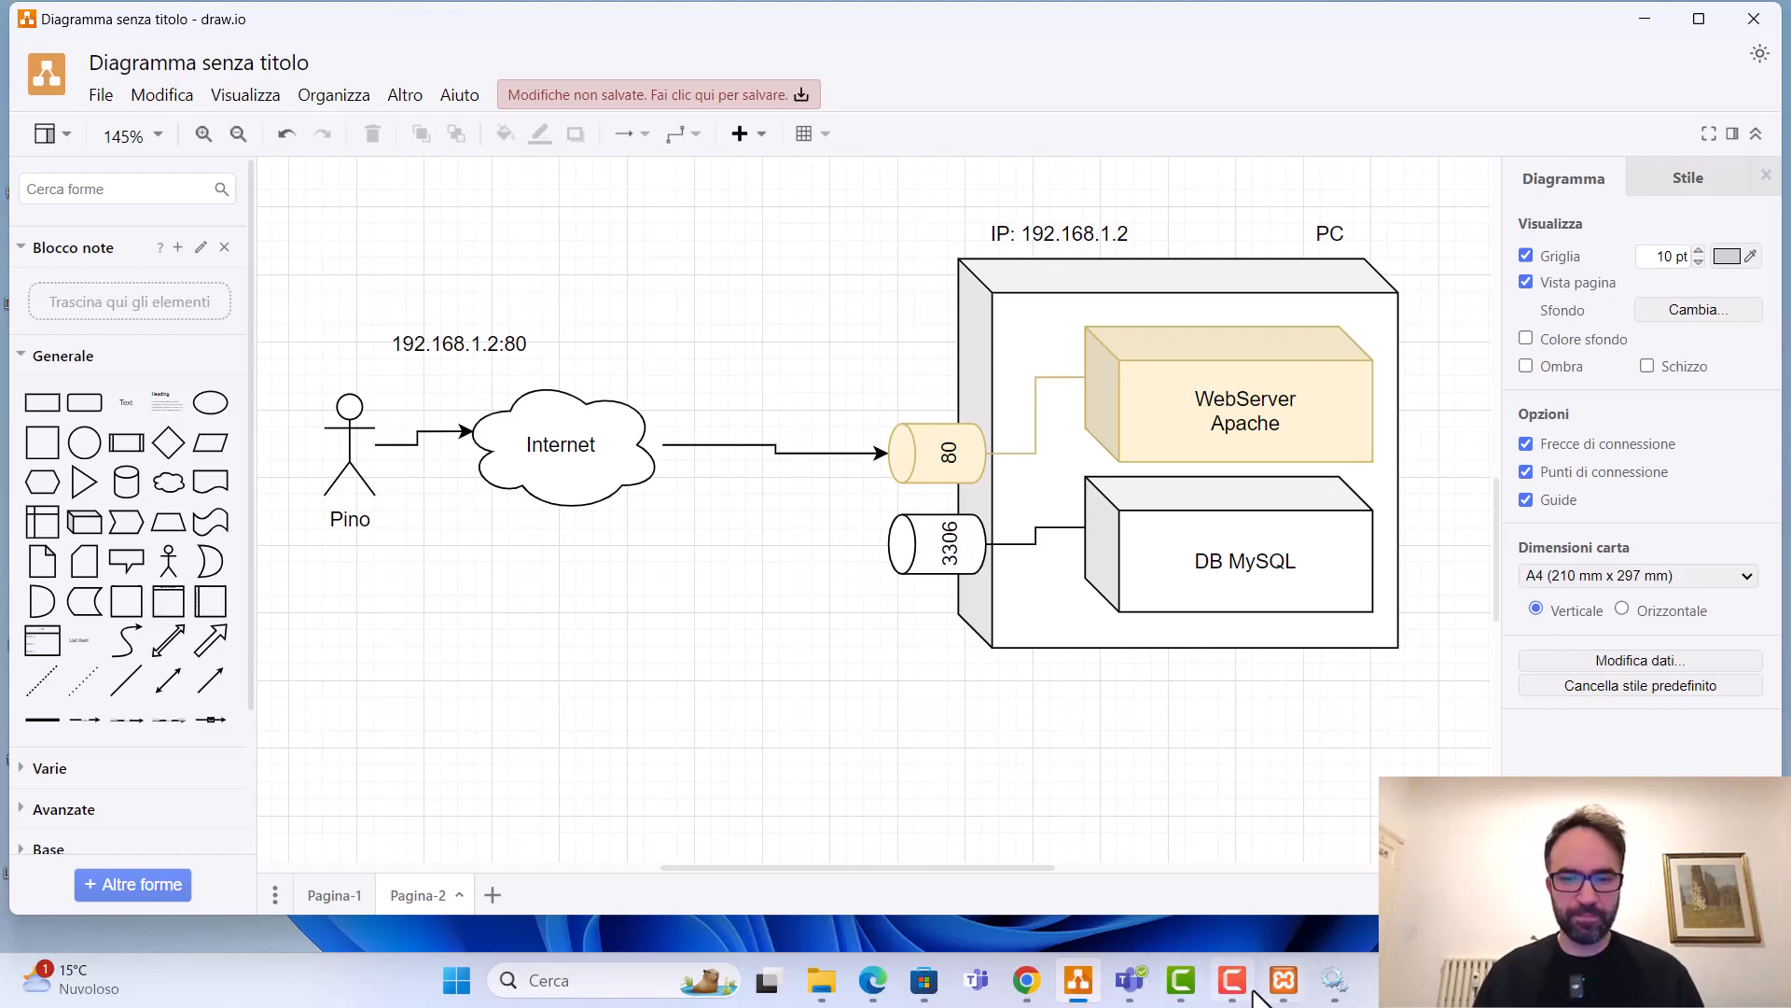
mouse_move(1253, 989)
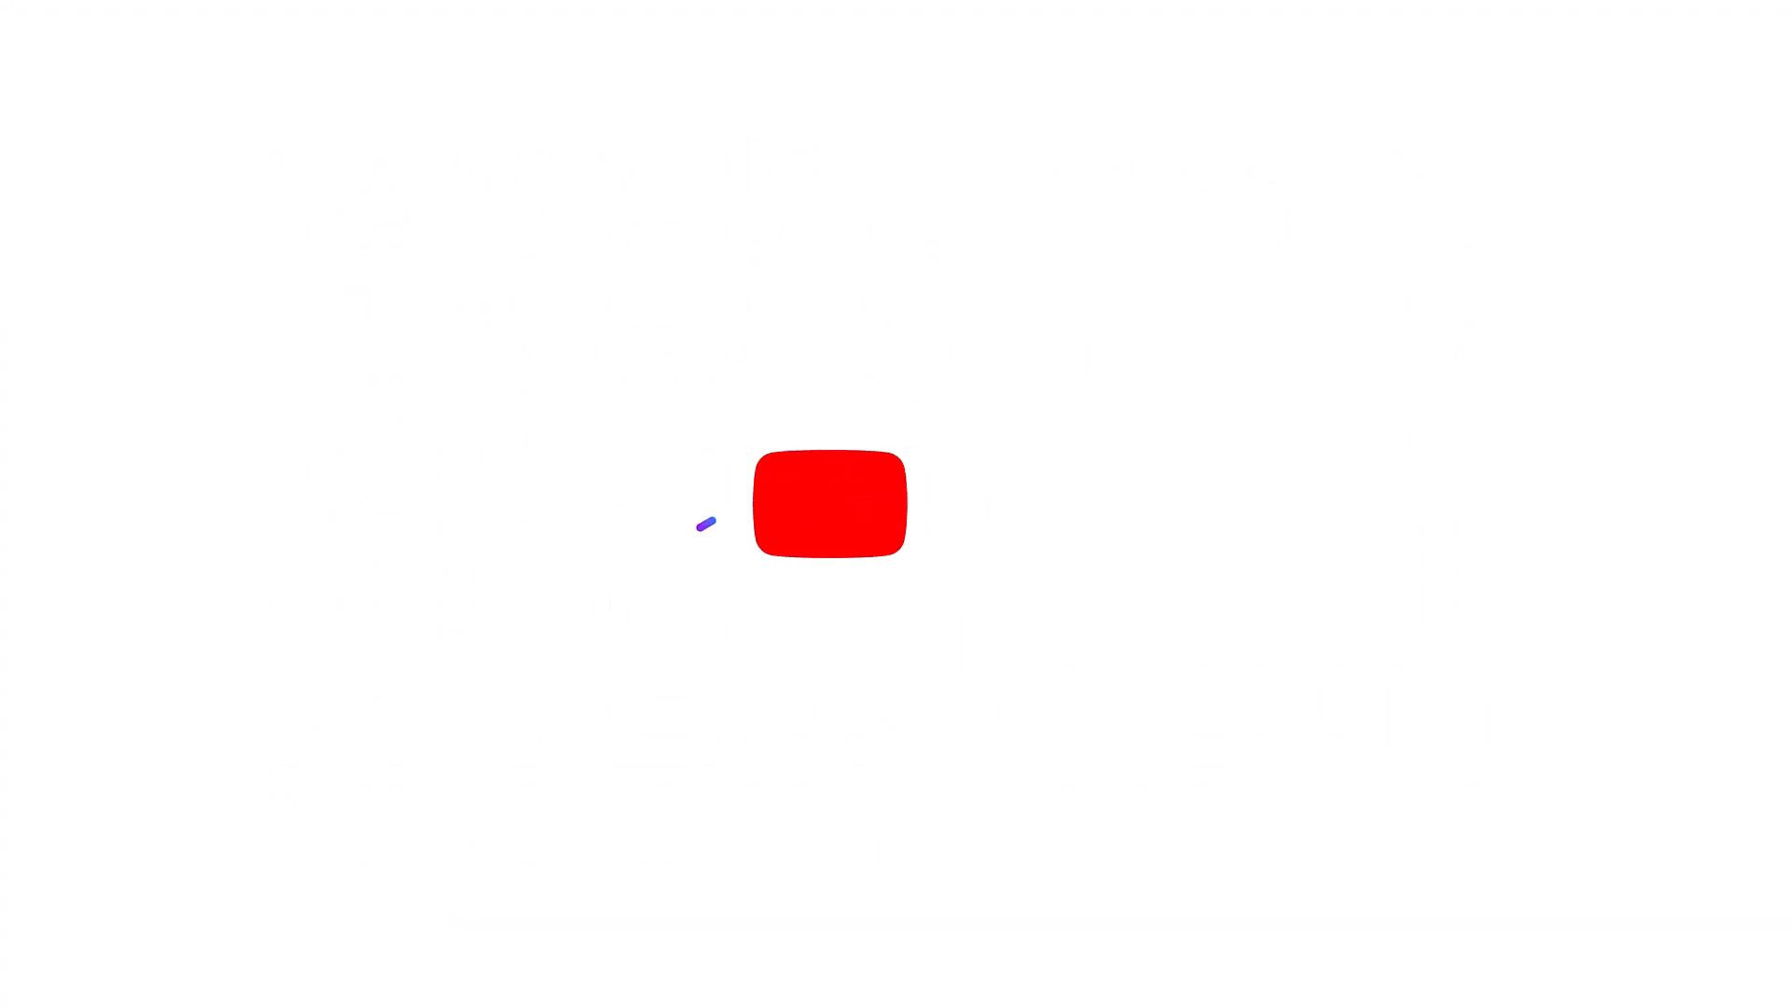